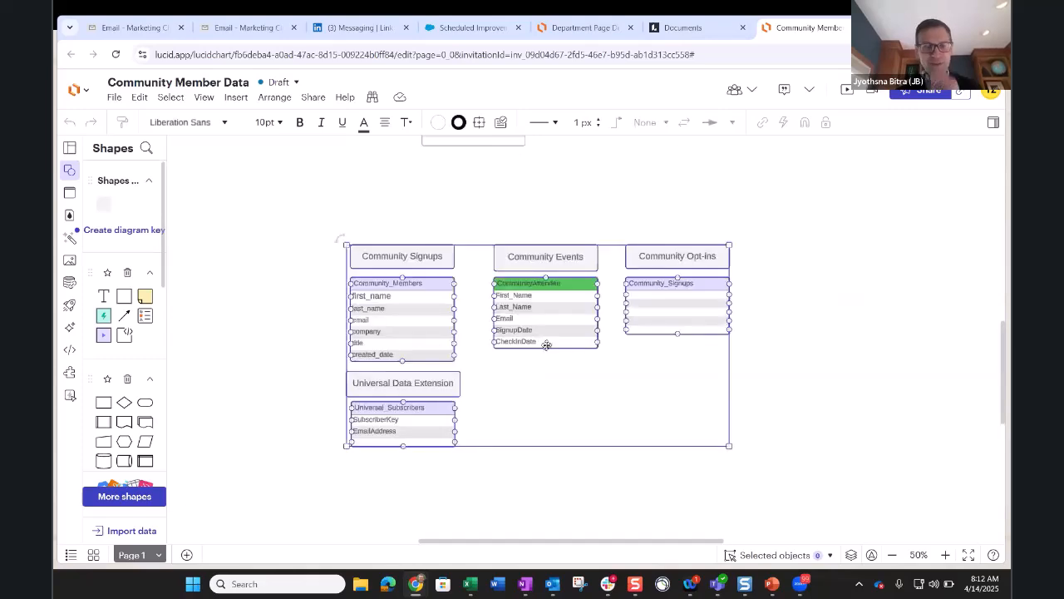
- Paste the copied headings and entity tables, and retitle the Community Signups heading "Email Sends From Marketing Cloud"
{"action": "key", "text": "ctrl+v"}
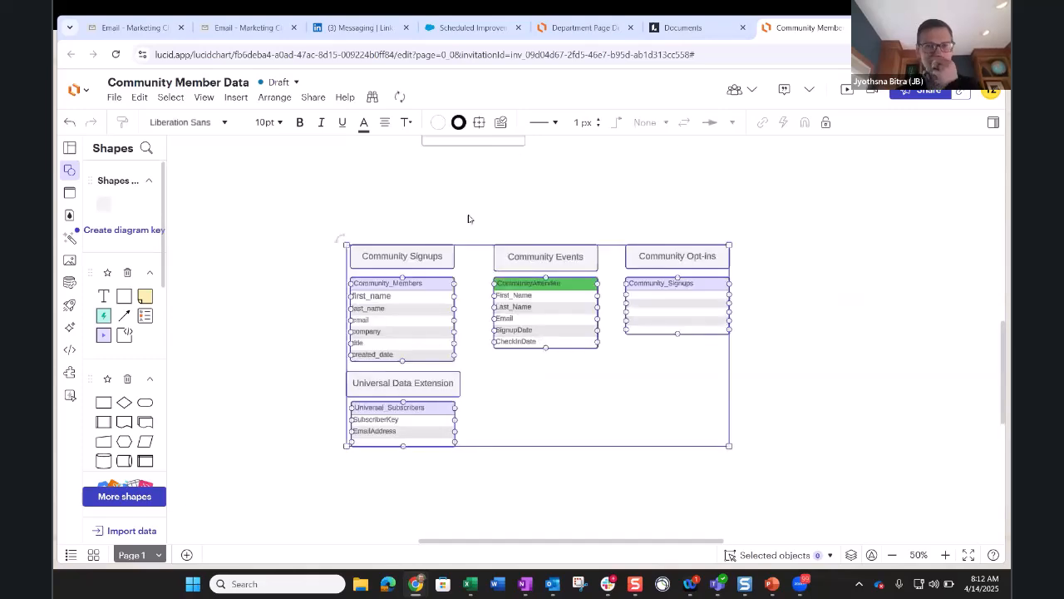
{"action": "left_click", "coordinate": [393, 253]}
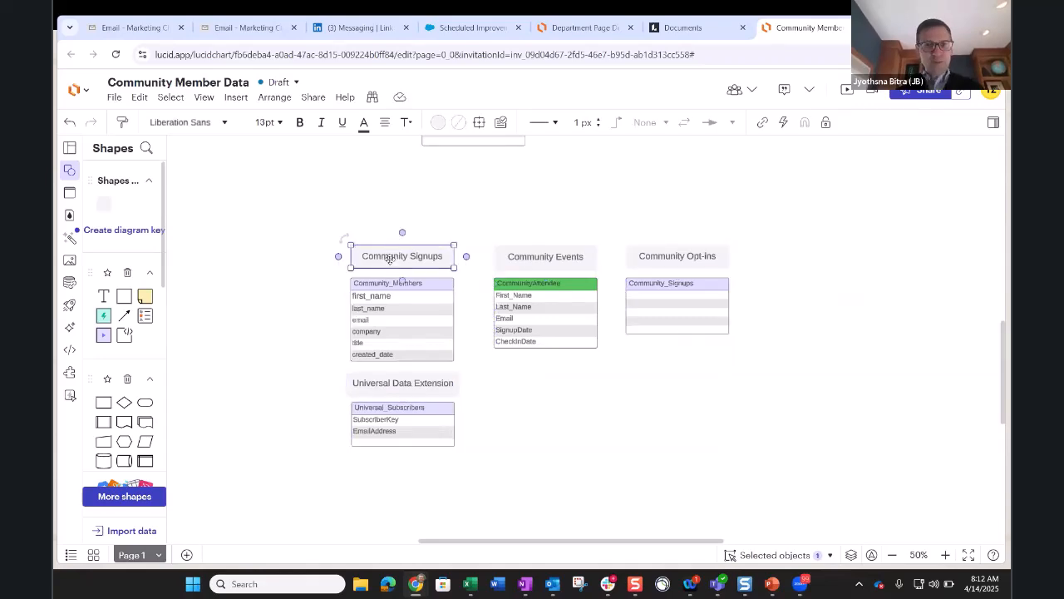
{"action": "double_click", "coordinate": [389, 258]}
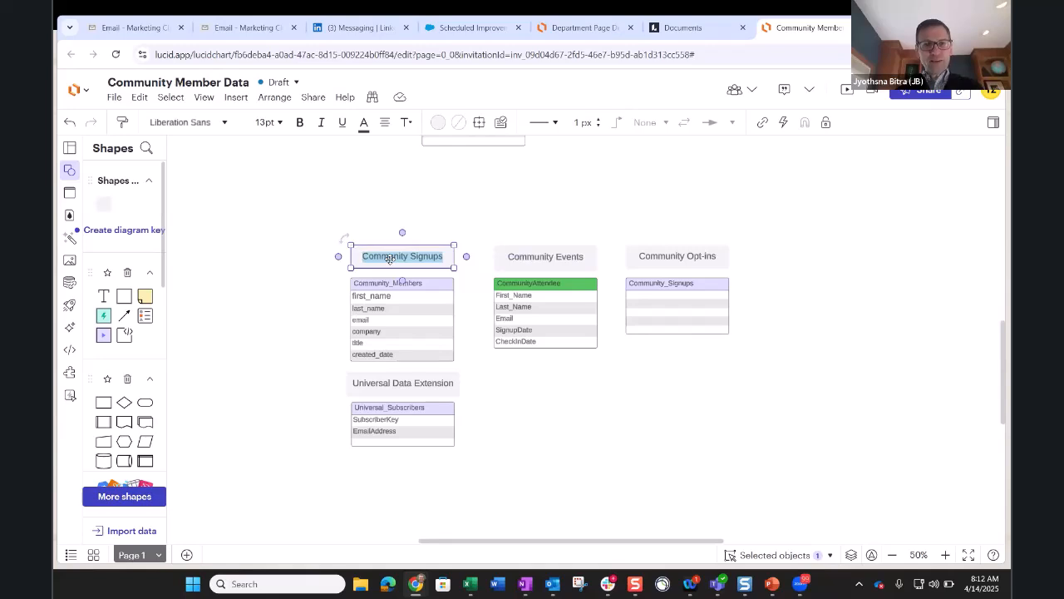
{"action": "type", "text": "Email Sends"}
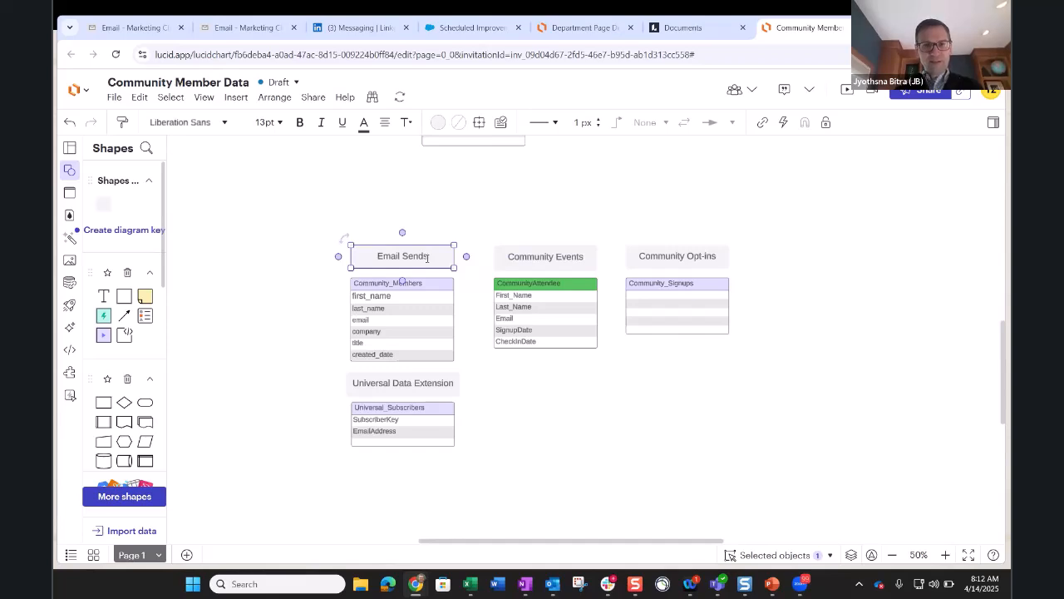
{"action": "type", "text": " From Market"}
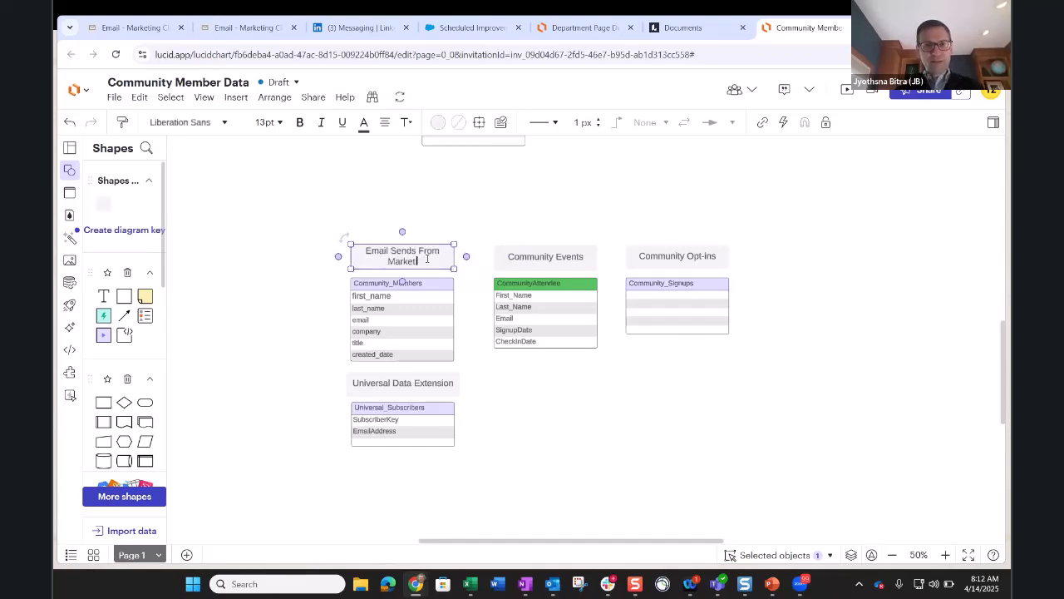
{"action": "type", "text": "ing Cloud"}
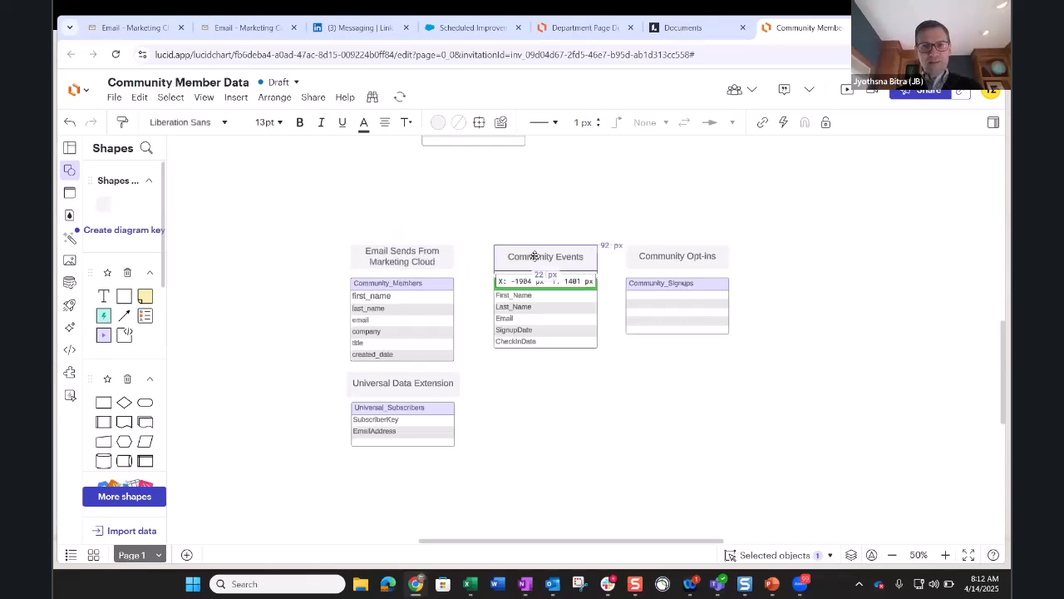
- Retitle the Community Events heading "Contact Object" and the Community Opt-ins heading "Campaign"
{"action": "double_click", "coordinate": [534, 256]}
{"action": "type", "text": "Conta"}
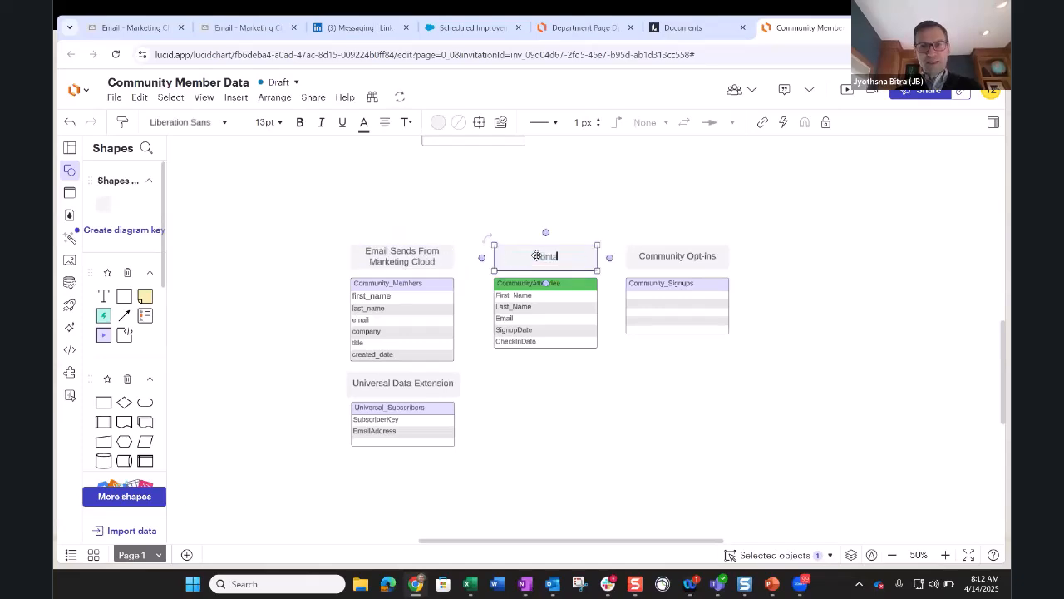
{"action": "type", "text": "ct Object"}
{"action": "left_click", "coordinate": [677, 256]}
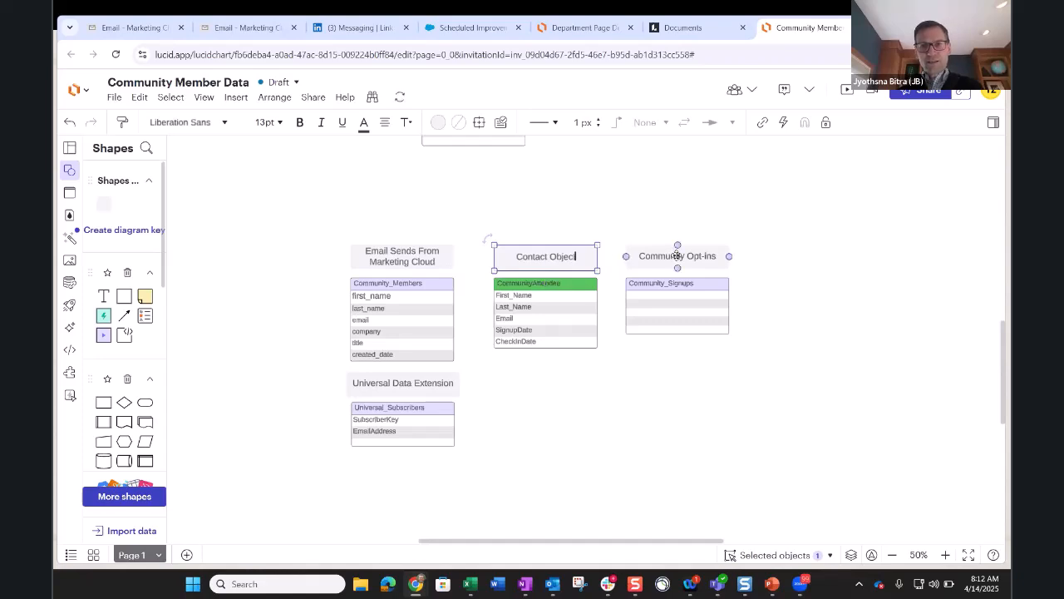
{"action": "double_click", "coordinate": [678, 256]}
{"action": "type", "text": "Campaign"}
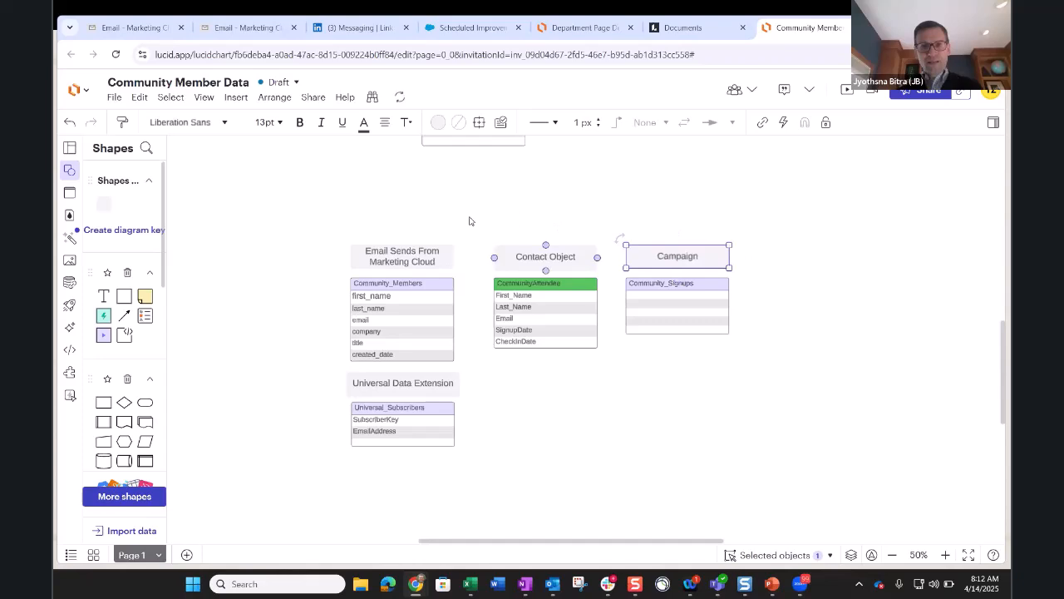
- Duplicate the Contact Object heading with its table directly below the original, and retitle the copy "Individual Email Results Object"
{"action": "left_click_drag", "start_coordinate": [468, 217], "coordinate": [605, 375]}
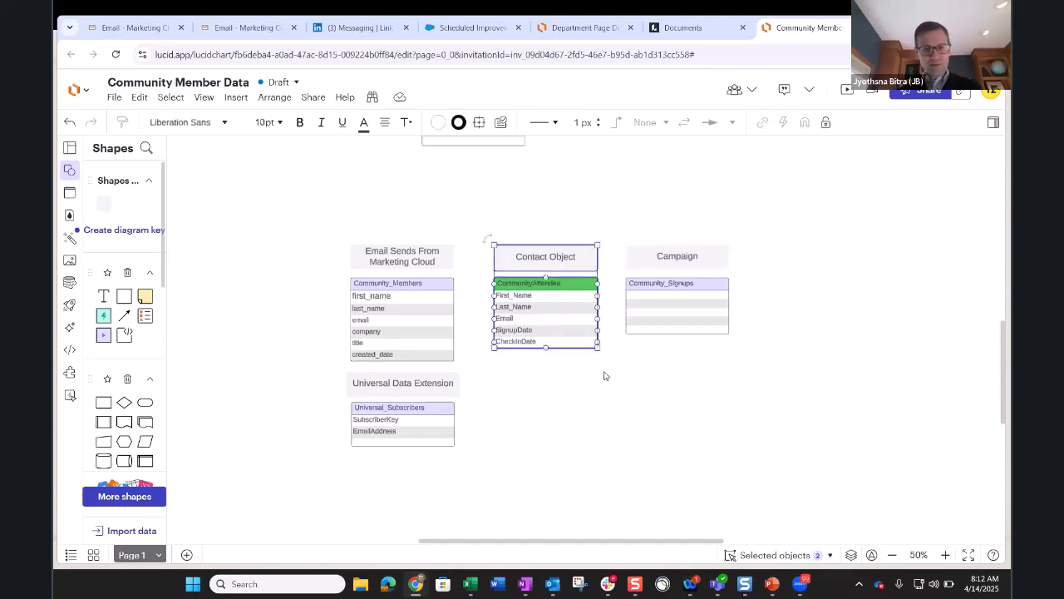
{"action": "key", "text": "ctrl+c"}
{"action": "key", "text": "ctrl+v"}
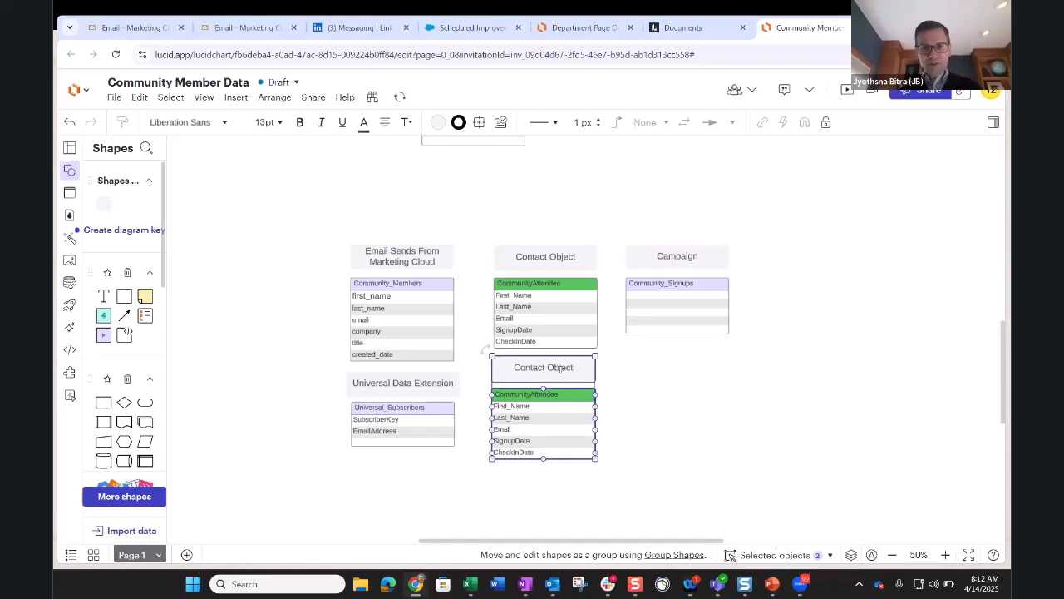
{"action": "double_click", "coordinate": [560, 368]}
{"action": "type", "text": "Ind"}
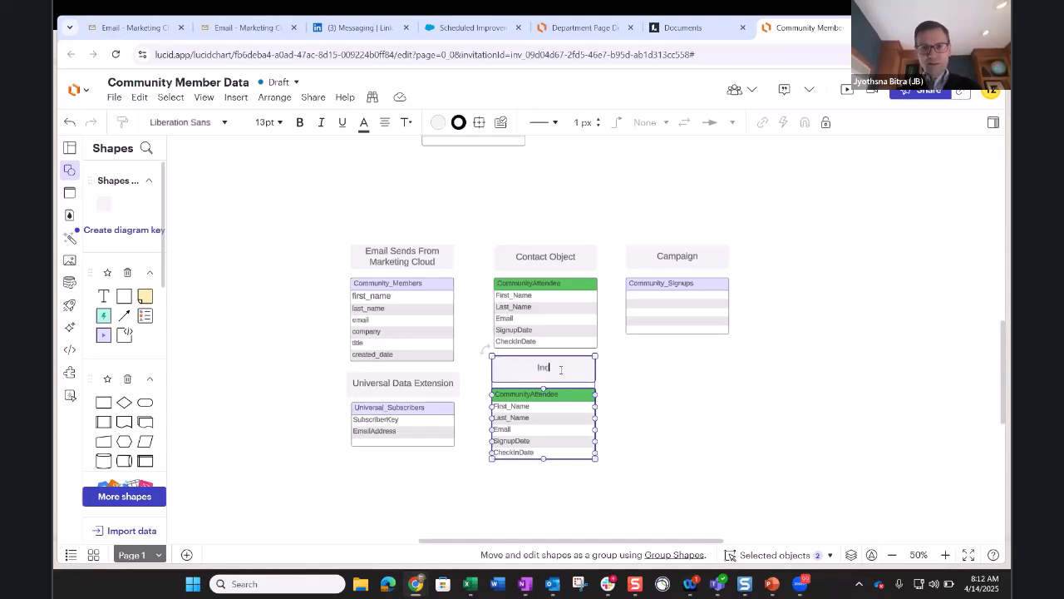
{"action": "type", "text": "ividual E"}
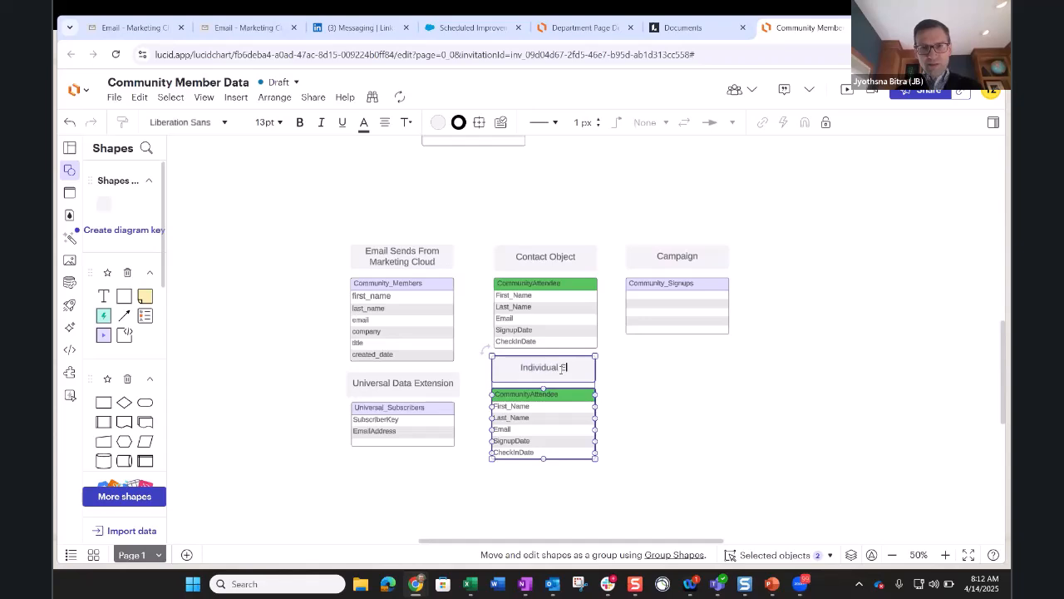
{"action": "type", "text": "mail Results Object"}
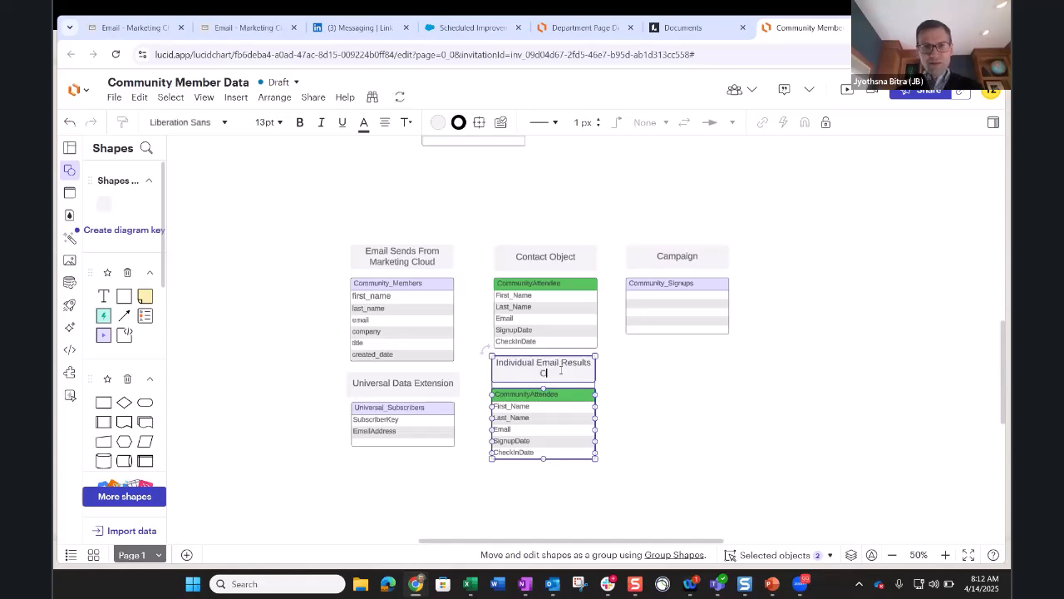
{"action": "left_click", "coordinate": [641, 374]}
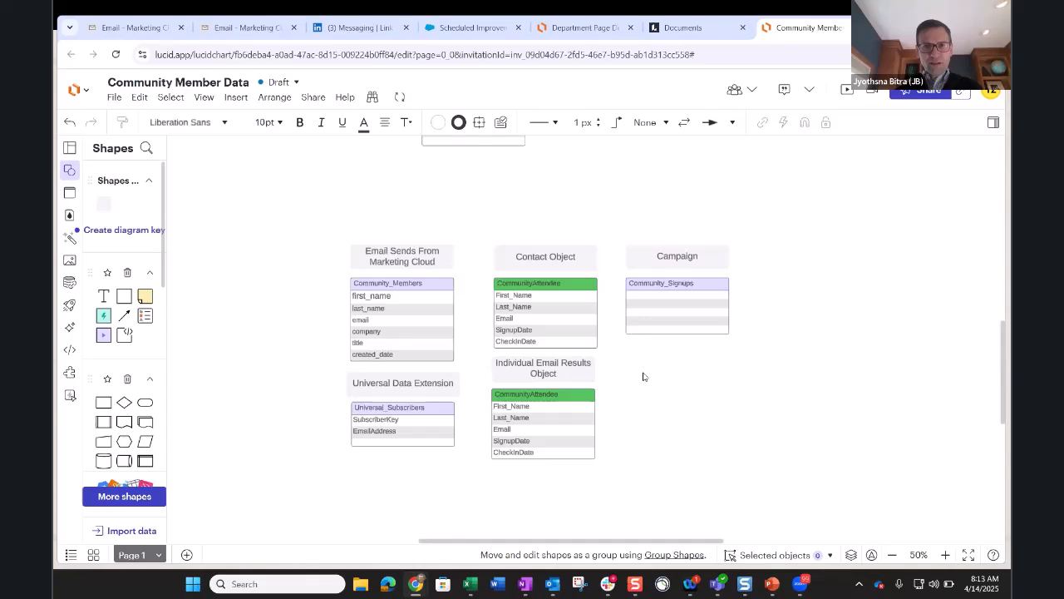
- Delete the Universal Data Extension heading and its Universal_Subscribers table
{"action": "left_click", "coordinate": [409, 411]}
{"action": "left_click_drag", "start_coordinate": [410, 412], "coordinate": [418, 390]}
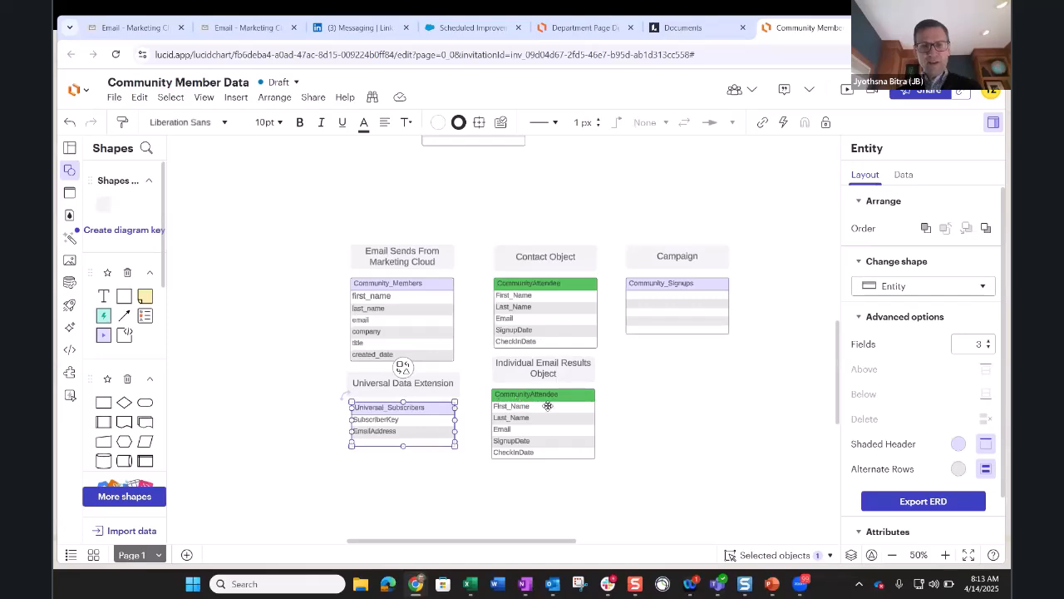
{"action": "key", "text": "Delete"}
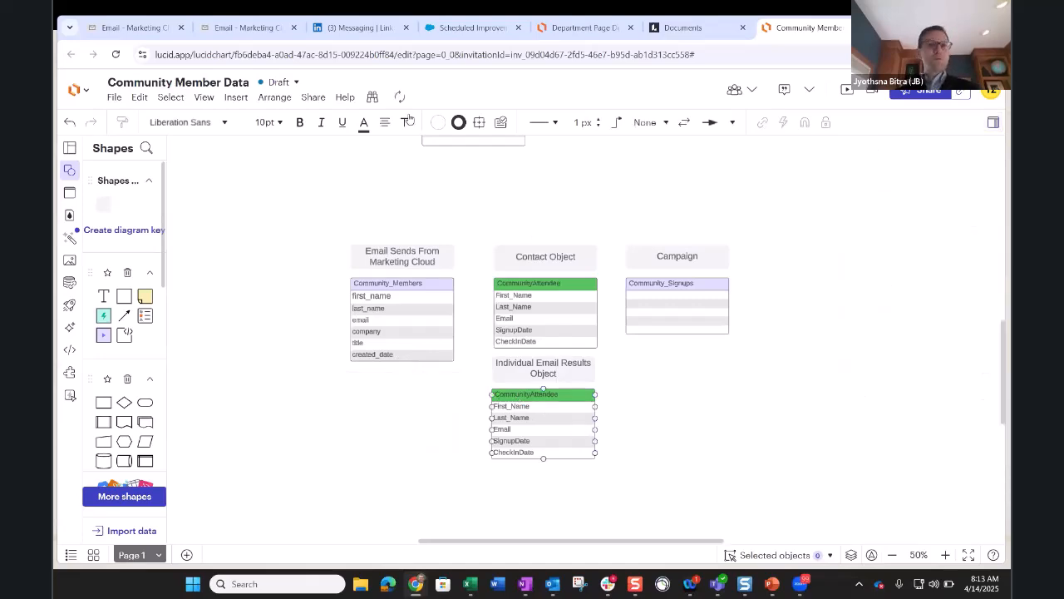
- Rename the green header of the table under the Contact Object heading to "Contact Object"
{"action": "double_click", "coordinate": [534, 296]}
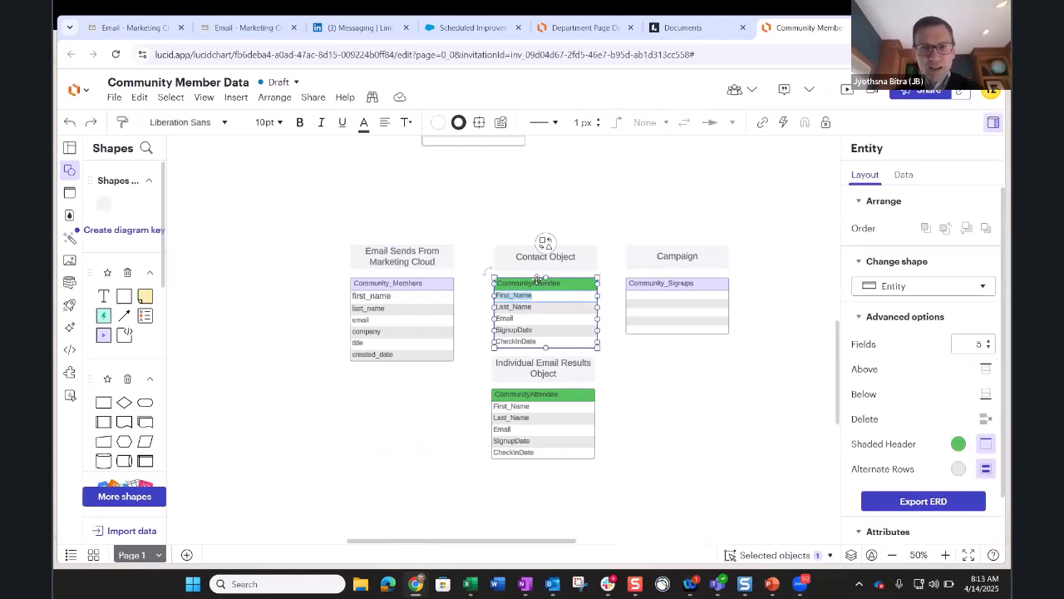
{"action": "left_click", "coordinate": [536, 286]}
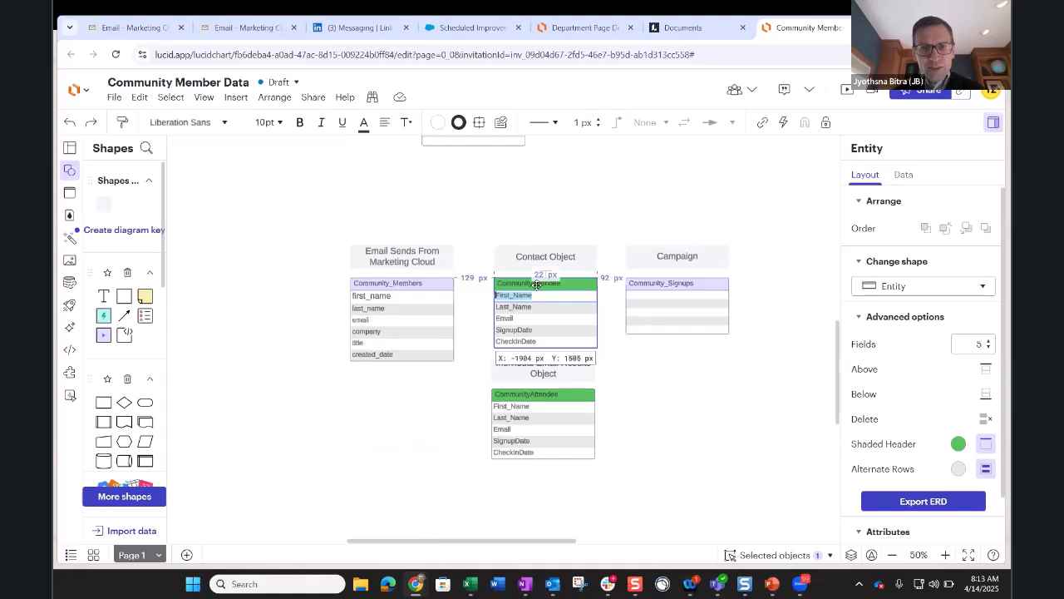
{"action": "key", "text": "BackSpace"}
{"action": "type", "text": "C"}
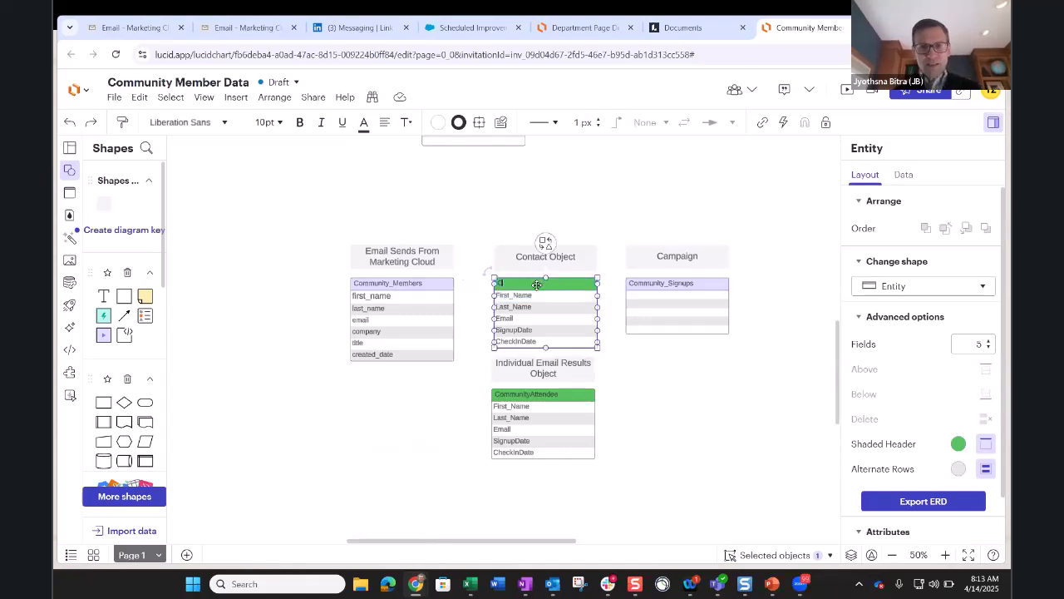
{"action": "type", "text": "ontact Object"}
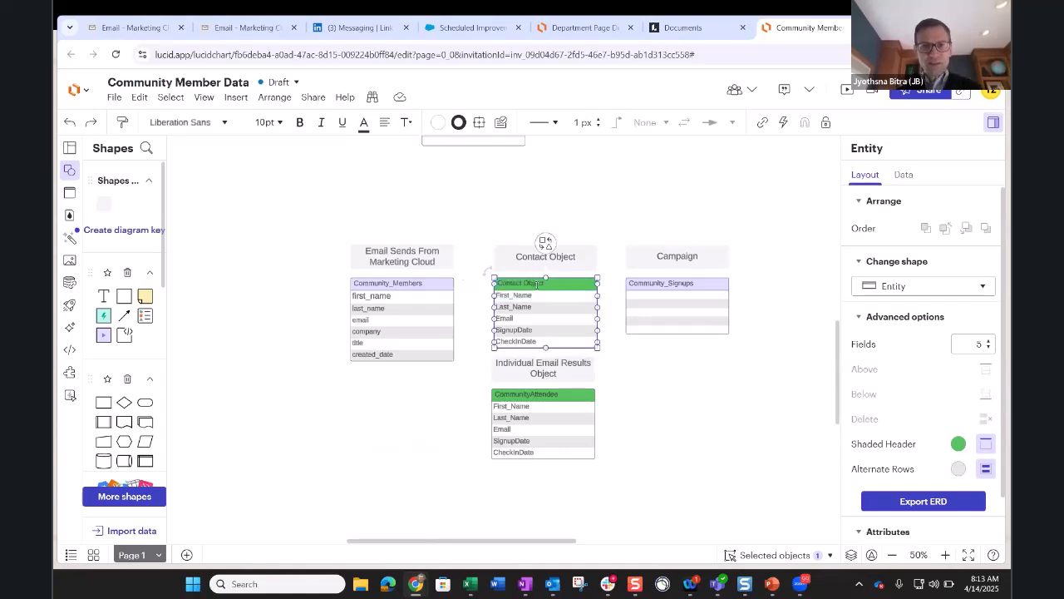
- Replace the Contact Object table's First_Name field with "ID" and its Last_Name field with "Ema"
{"action": "left_click", "coordinate": [530, 300]}
{"action": "double_click", "coordinate": [530, 301]}
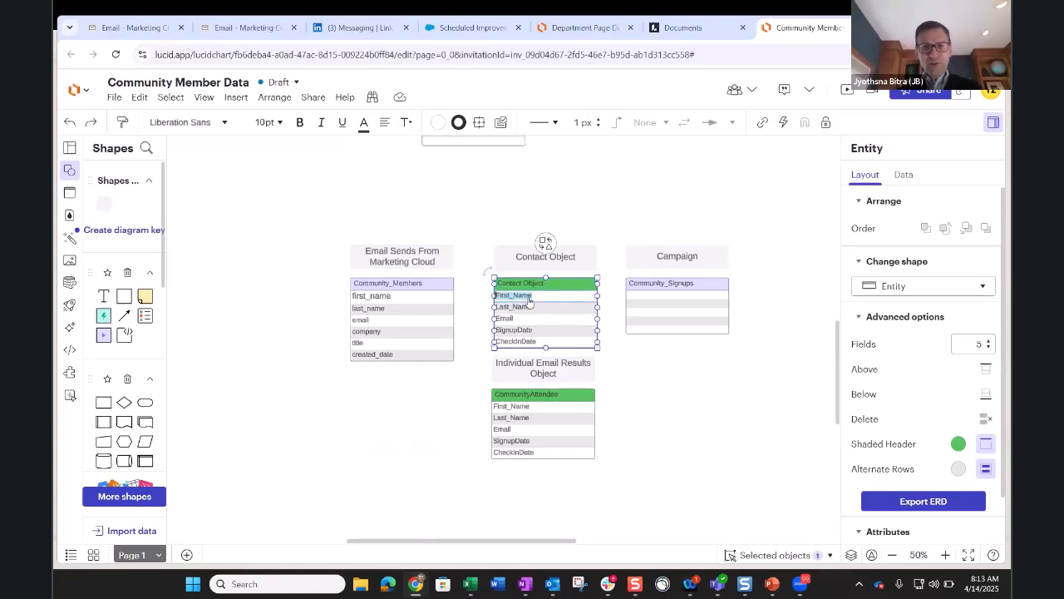
{"action": "key", "text": "BackSpace"}
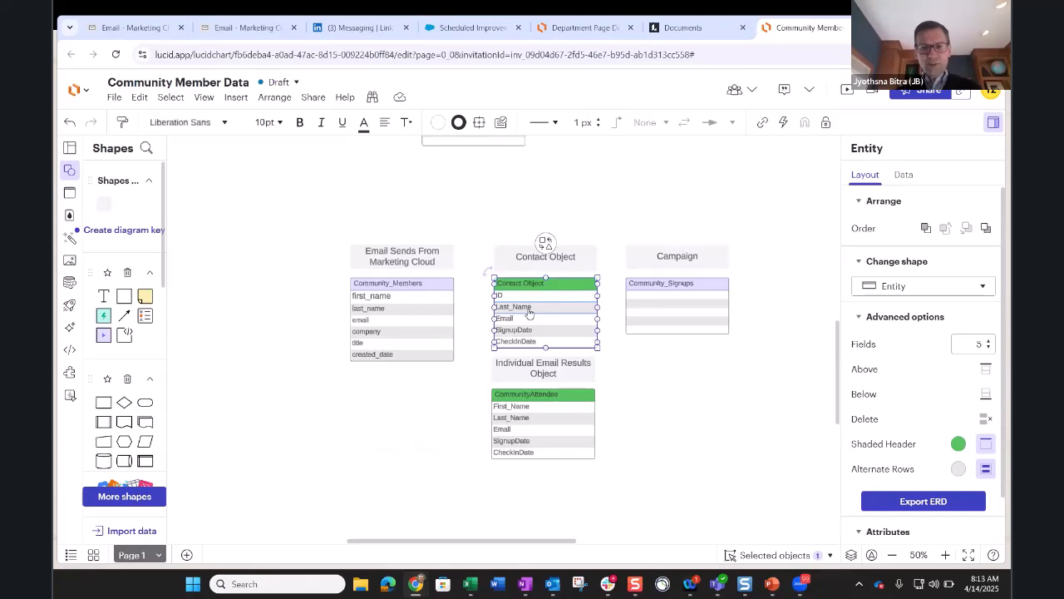
{"action": "double_click", "coordinate": [529, 307]}
{"action": "type", "text": "Email"}
- Clear the Email, SignupDate and CheckInDate fields from the Contact Object table
{"action": "double_click", "coordinate": [529, 321]}
{"action": "key", "text": "BackSpace"}
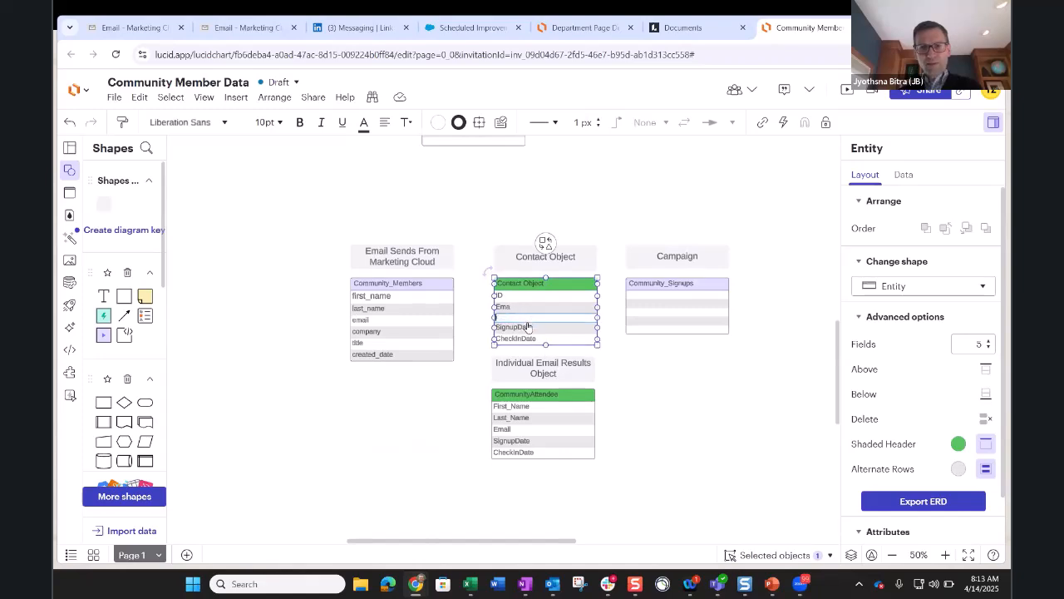
{"action": "key", "text": "ctrl+z"}
{"action": "key", "text": "BackSpace"}
{"action": "double_click", "coordinate": [526, 330]}
{"action": "key", "text": "BackSpace"}
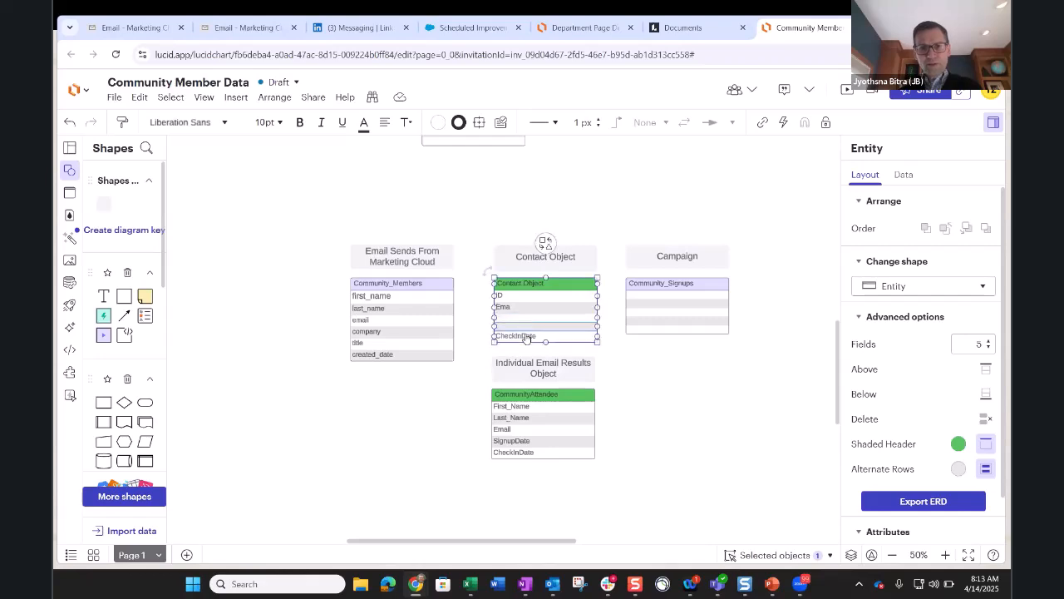
{"action": "key", "text": "ctrl+z"}
{"action": "key", "text": "BackSpace"}
{"action": "left_click", "coordinate": [534, 348]}
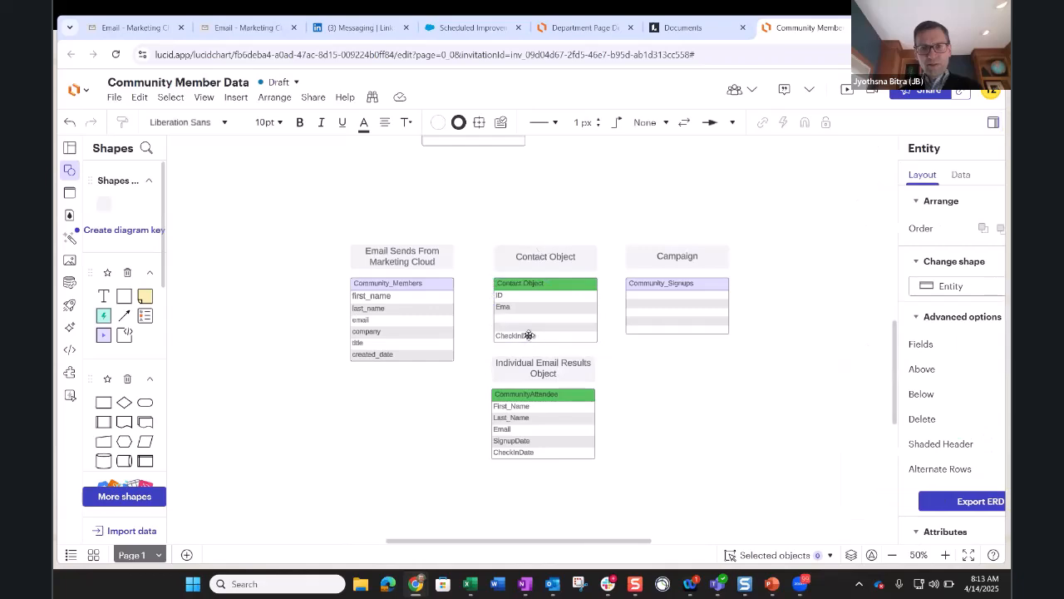
{"action": "left_click", "coordinate": [530, 339]}
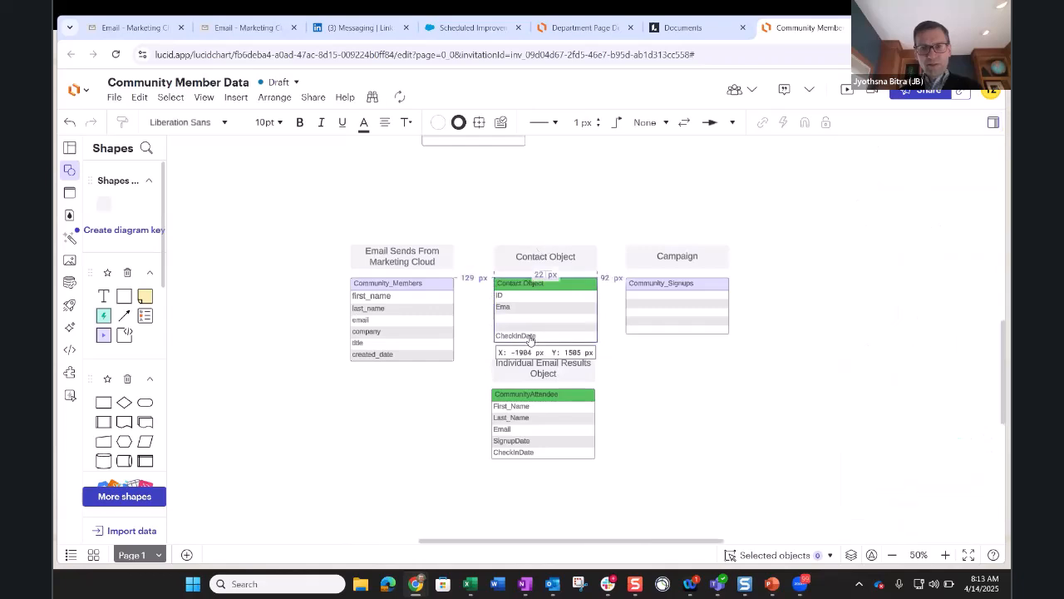
- In the Individual Email Results table, change the First_Name field to "ID" and the header to "IER Object"
{"action": "double_click", "coordinate": [524, 407]}
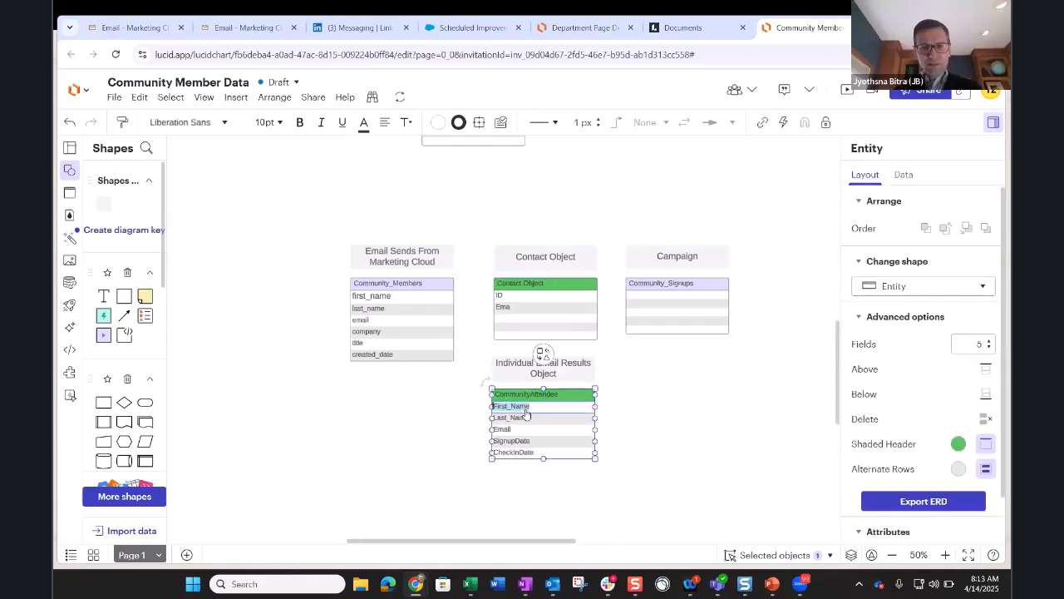
{"action": "type", "text": "ID"}
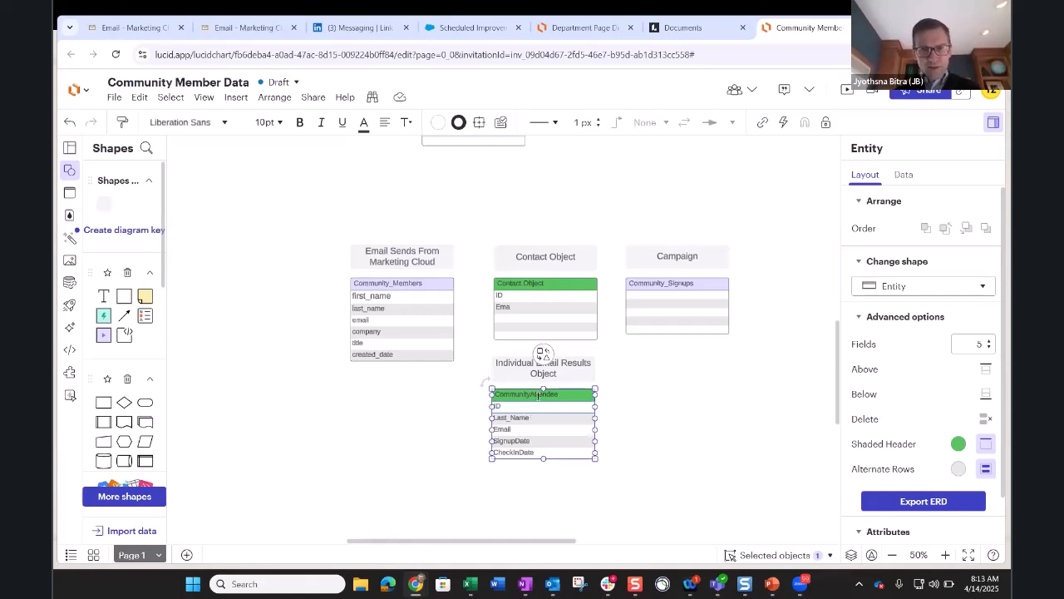
{"action": "double_click", "coordinate": [537, 394]}
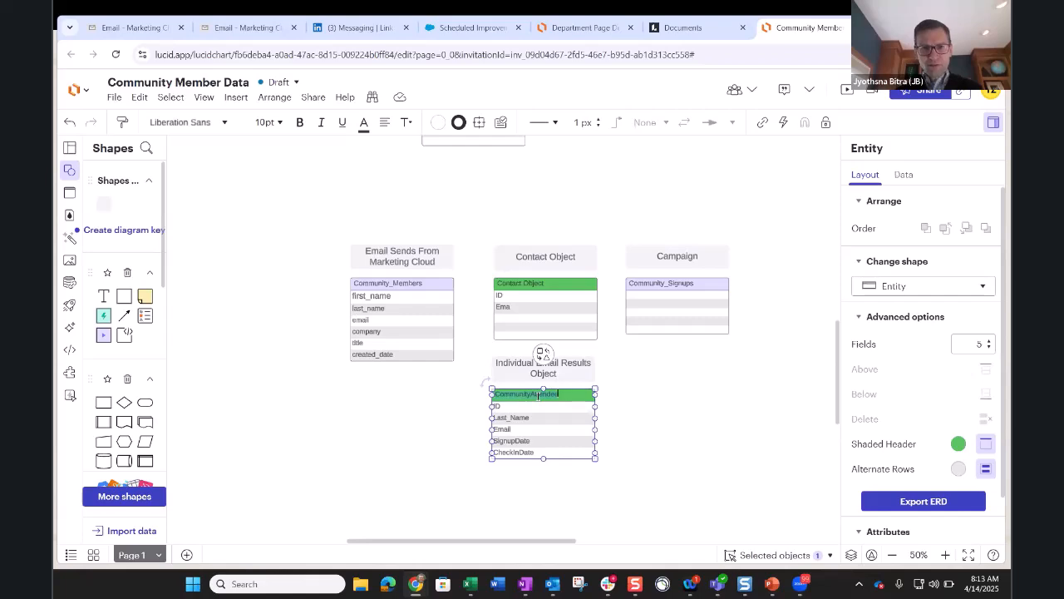
{"action": "key", "text": "BackSpace"}
{"action": "type", "text": "ER Object"}
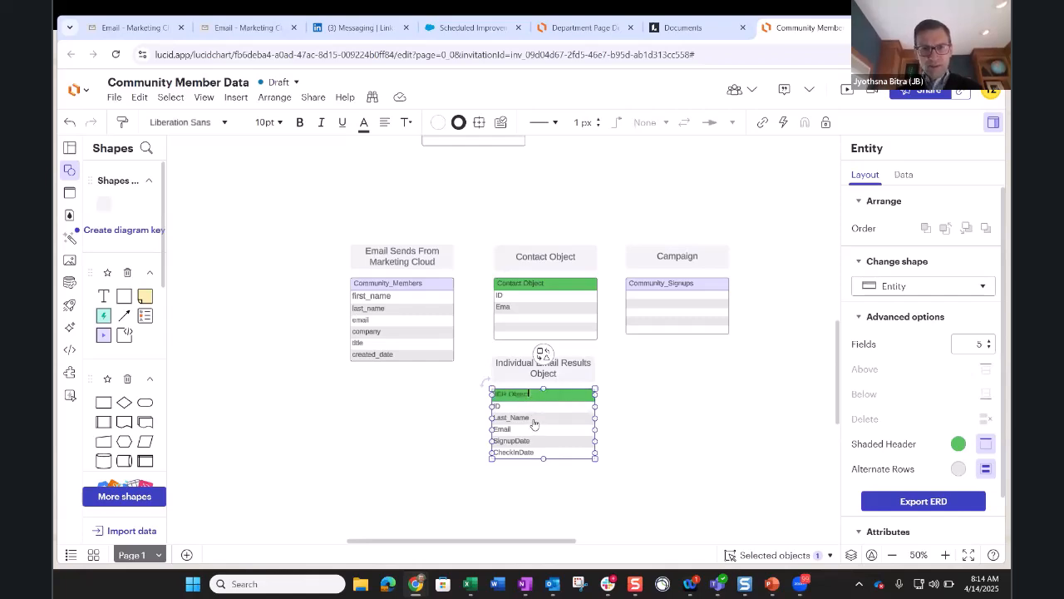
- Replace the Last_Name field in the IER Object table with "ContactID"
{"action": "left_click", "coordinate": [535, 424]}
{"action": "double_click", "coordinate": [535, 424]}
{"action": "key", "text": "BackSpace"}
{"action": "type", "text": "Con"}
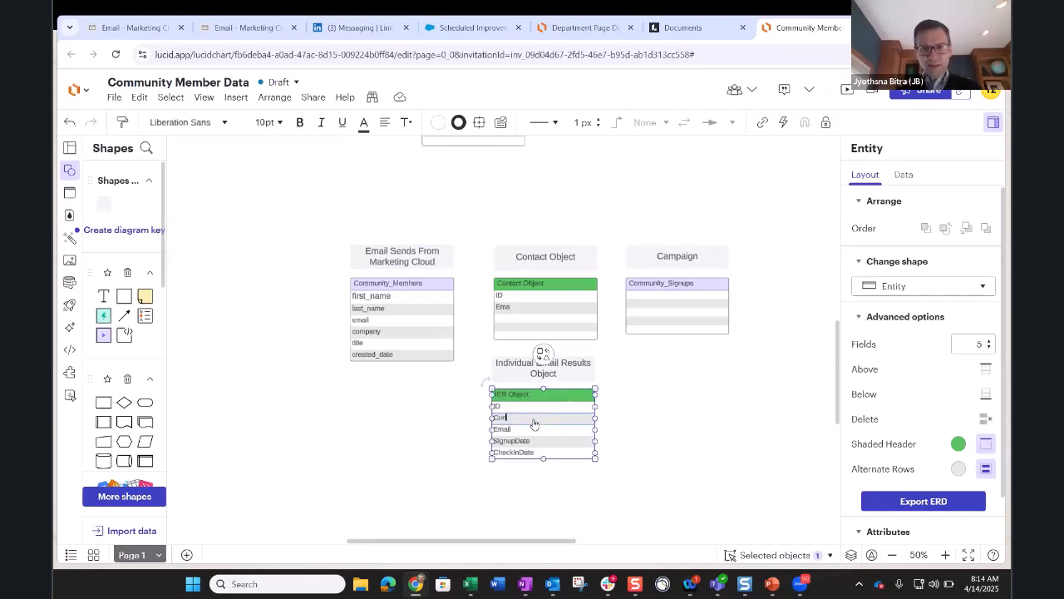
{"action": "type", "text": "tactID"}
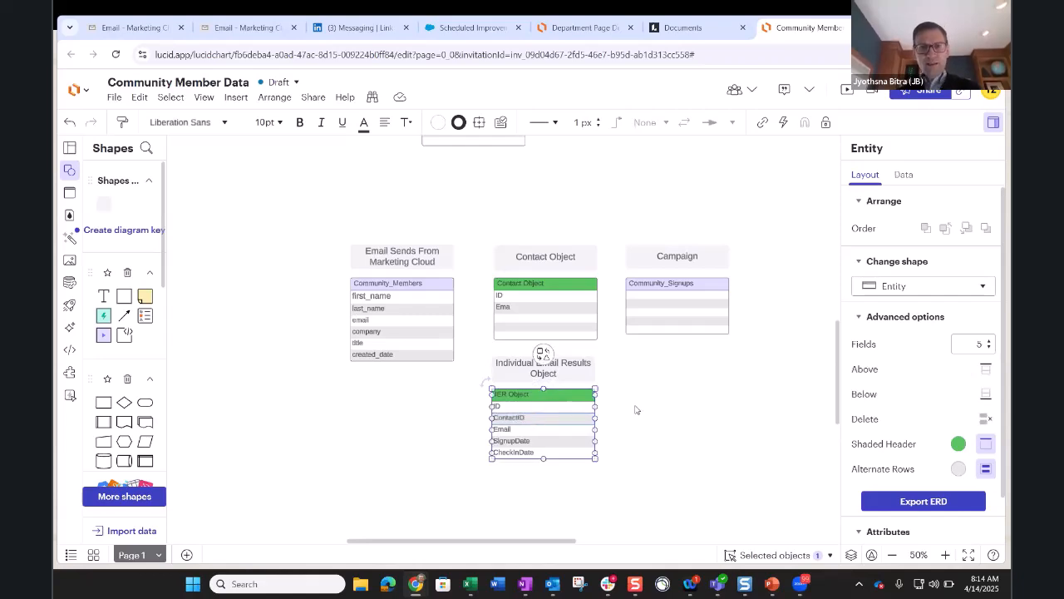
{"action": "left_click", "coordinate": [668, 455]}
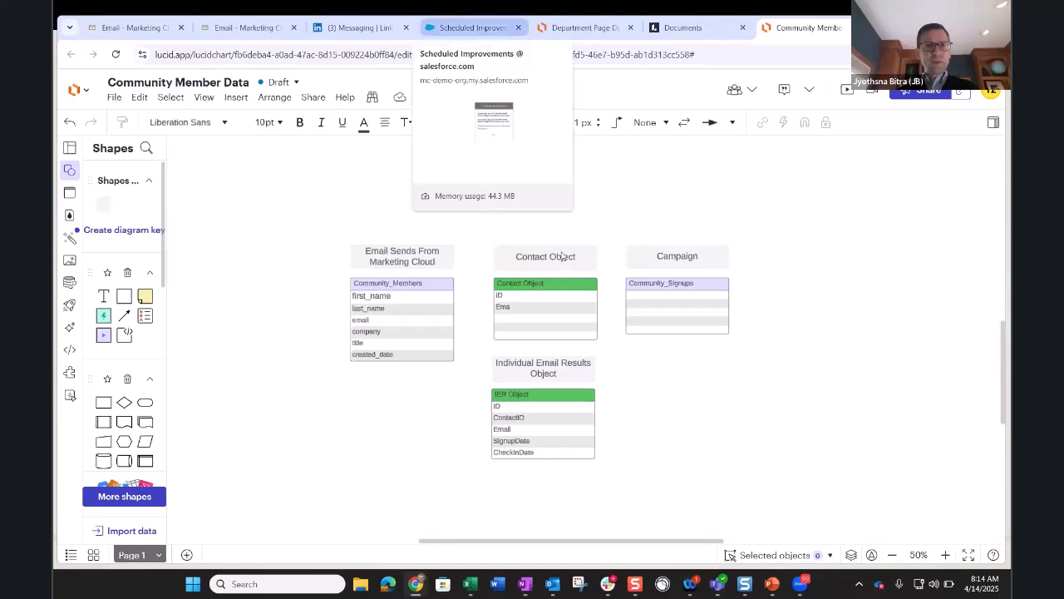
- Switch to Salesforce, open the Cervello contact from the recently viewed contacts, and review the record's details
{"action": "left_click", "coordinate": [470, 27]}
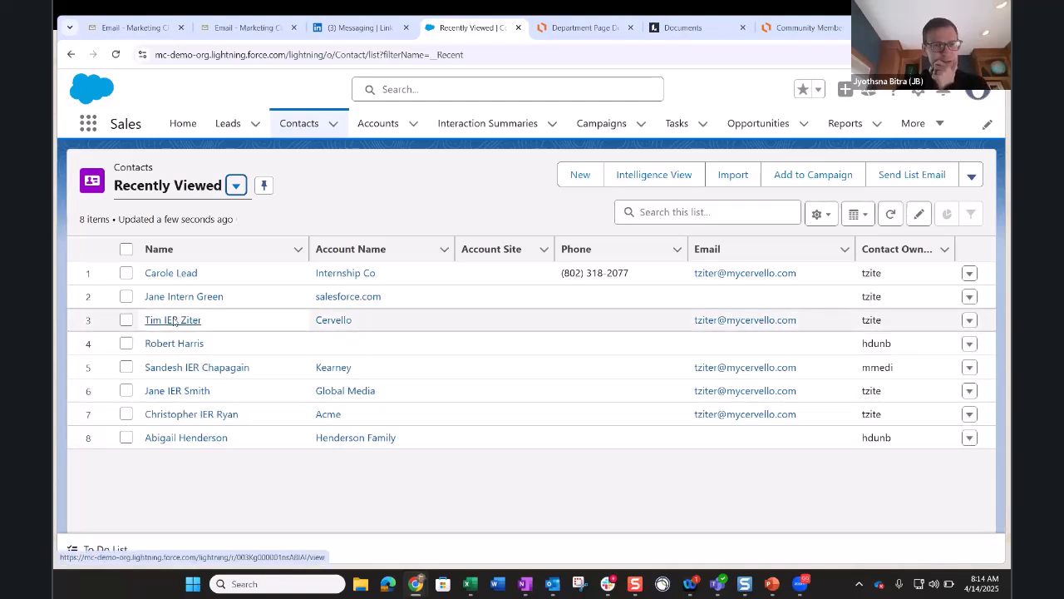
{"action": "left_click", "coordinate": [173, 321]}
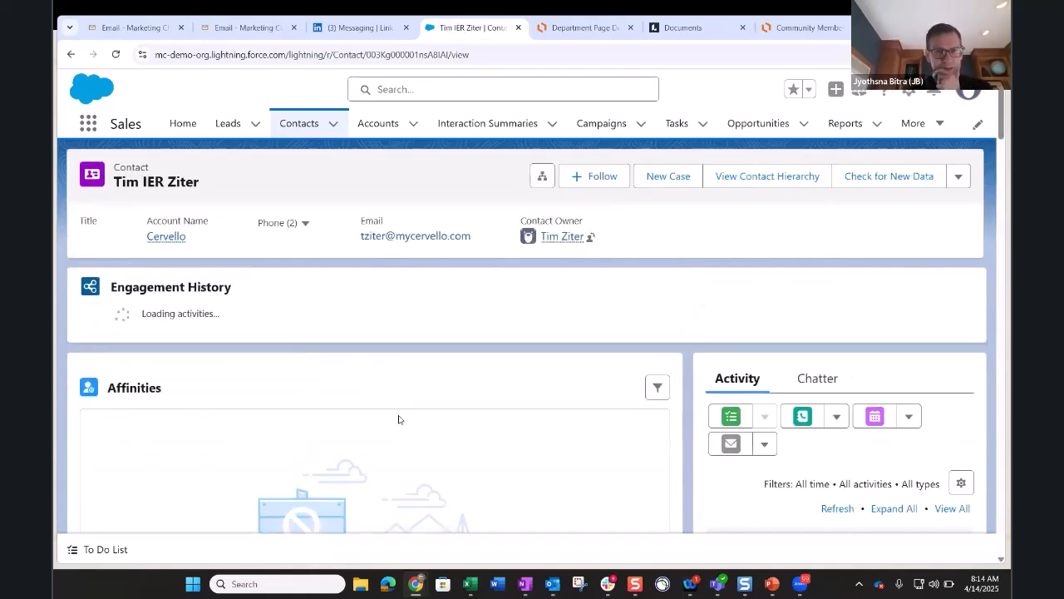
{"action": "scroll", "coordinate": [399, 421], "scroll_direction": "down", "scroll_amount": 2}
{"action": "scroll", "coordinate": [291, 350], "scroll_direction": "up", "scroll_amount": 2}
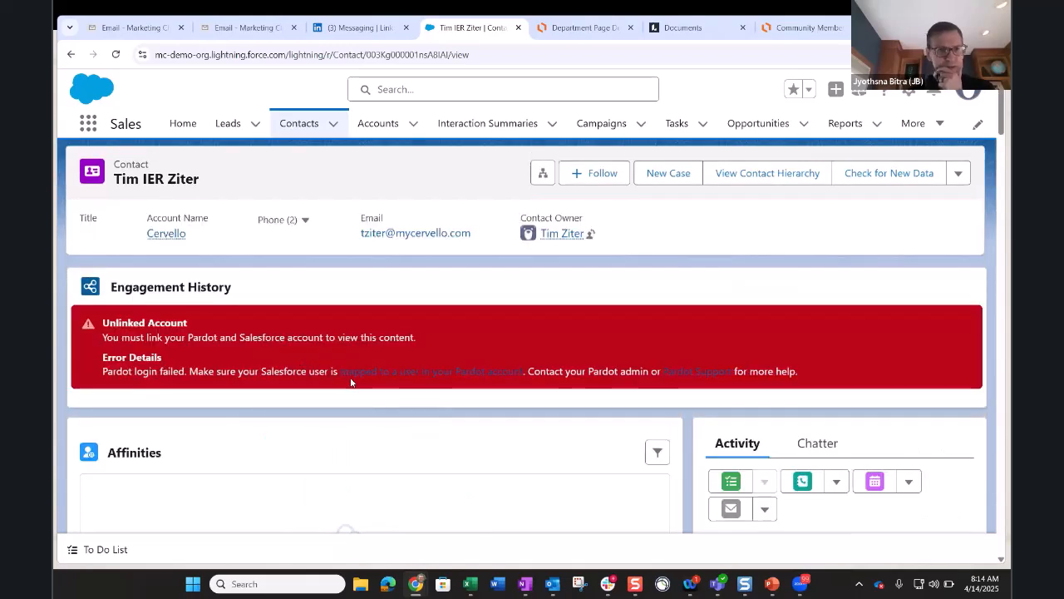
{"action": "scroll", "coordinate": [350, 382], "scroll_direction": "down", "scroll_amount": 5}
{"action": "scroll", "coordinate": [351, 381], "scroll_direction": "down", "scroll_amount": 10}
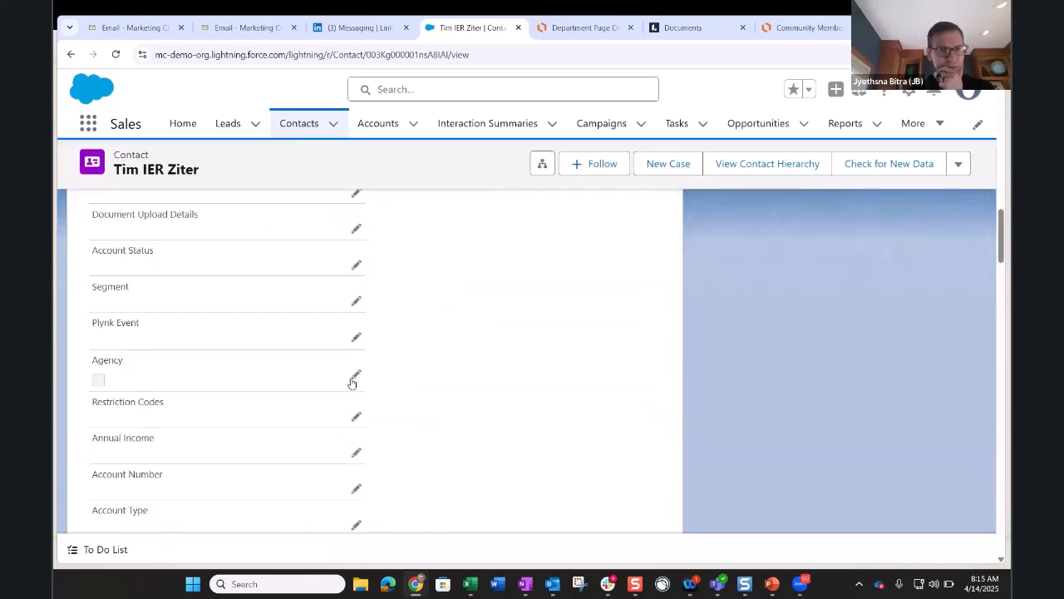
{"action": "scroll", "coordinate": [351, 381], "scroll_direction": "down", "scroll_amount": 10}
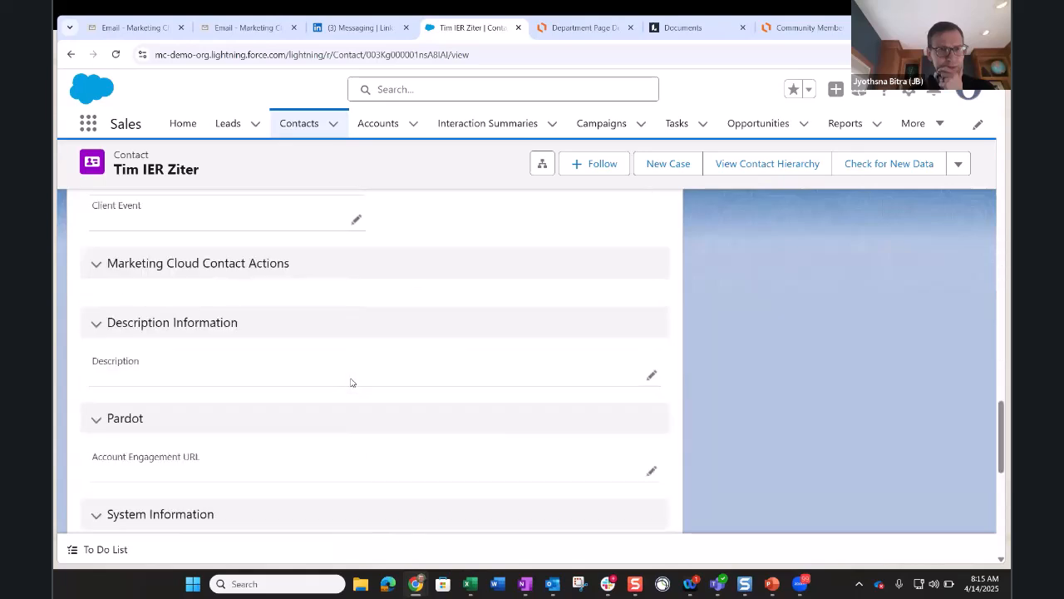
{"action": "scroll", "coordinate": [351, 382], "scroll_direction": "down", "scroll_amount": 10}
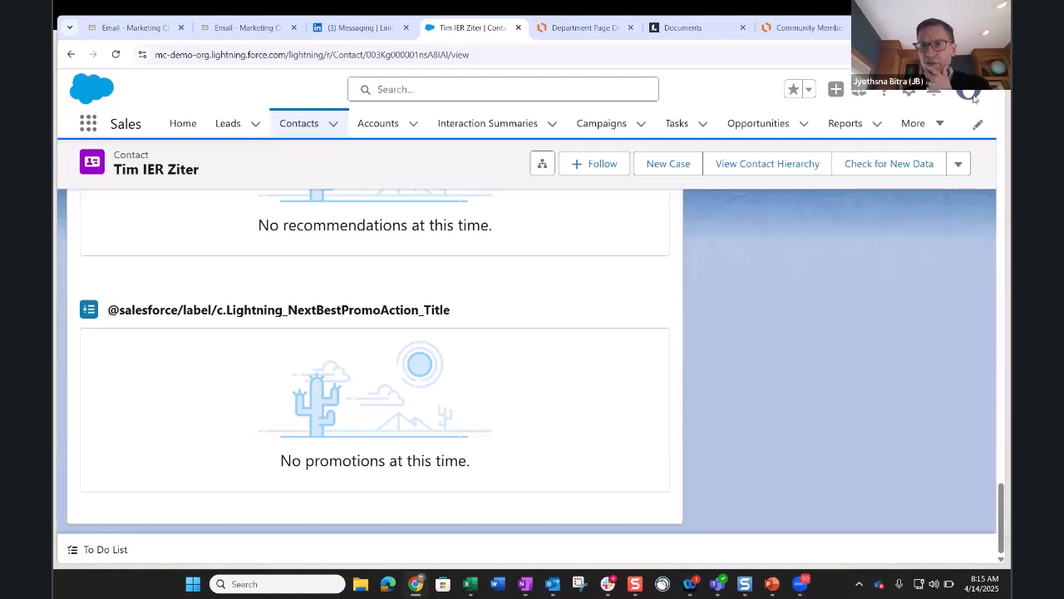
- Reduce the browser page zoom to 100% for the contact record
{"action": "left_click", "coordinate": [997, 54]}
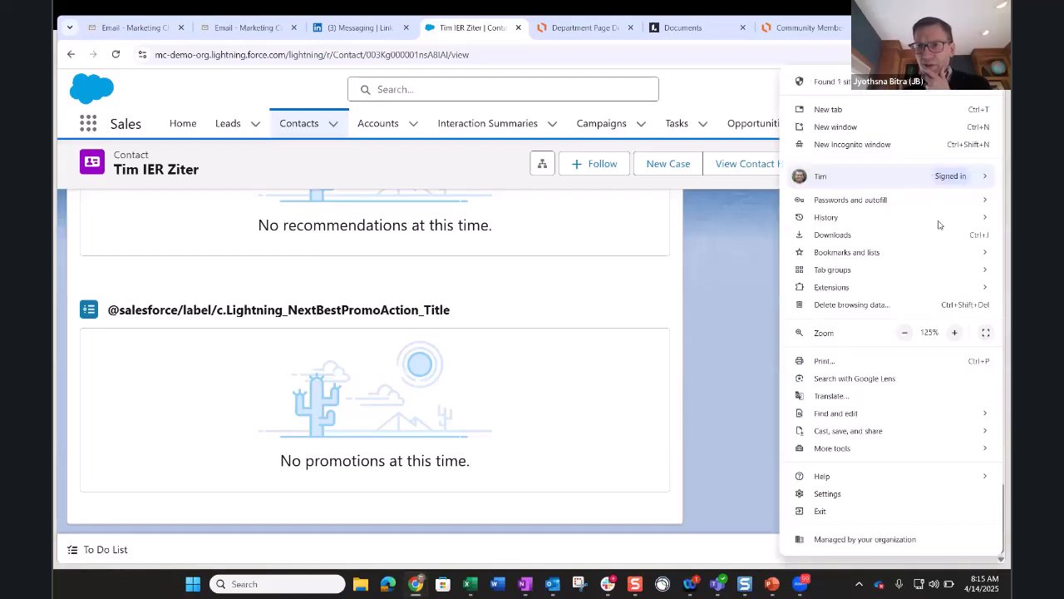
{"action": "left_click", "coordinate": [904, 332]}
{"action": "left_click", "coordinate": [904, 333]}
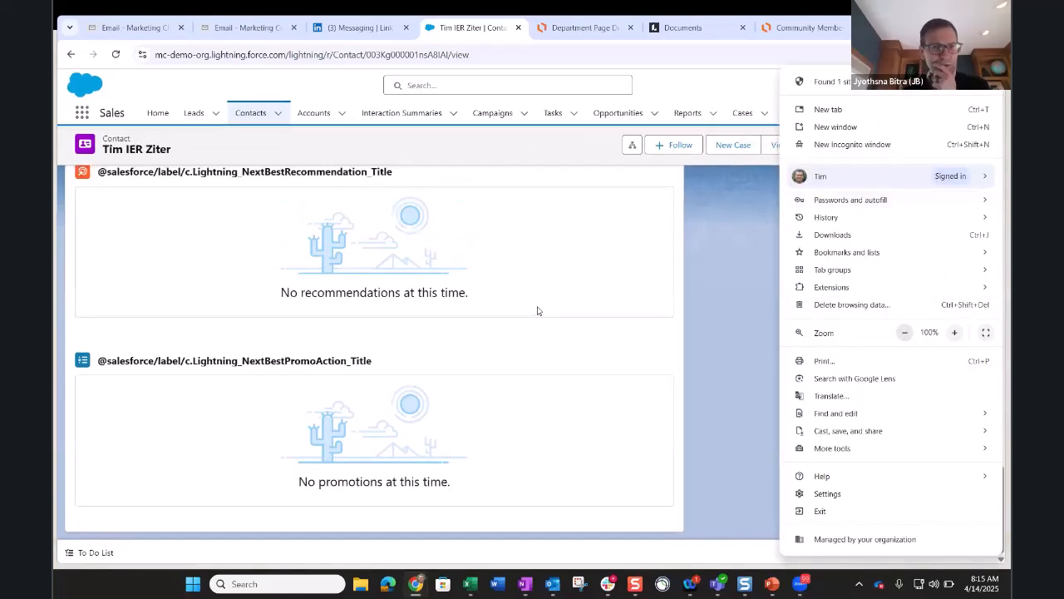
{"action": "left_click", "coordinate": [539, 311]}
- Open the "Webinar Invite 1 - 2023" individual email result from the contact's related records and view its details
{"action": "scroll", "coordinate": [539, 311], "scroll_direction": "up", "scroll_amount": 3}
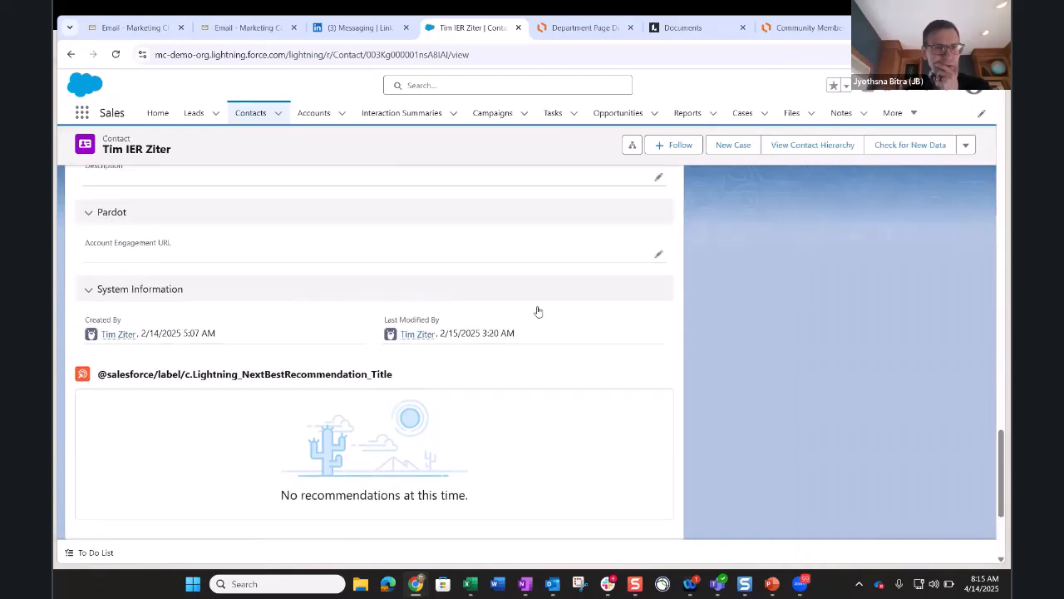
{"action": "scroll", "coordinate": [538, 311], "scroll_direction": "up", "scroll_amount": 10}
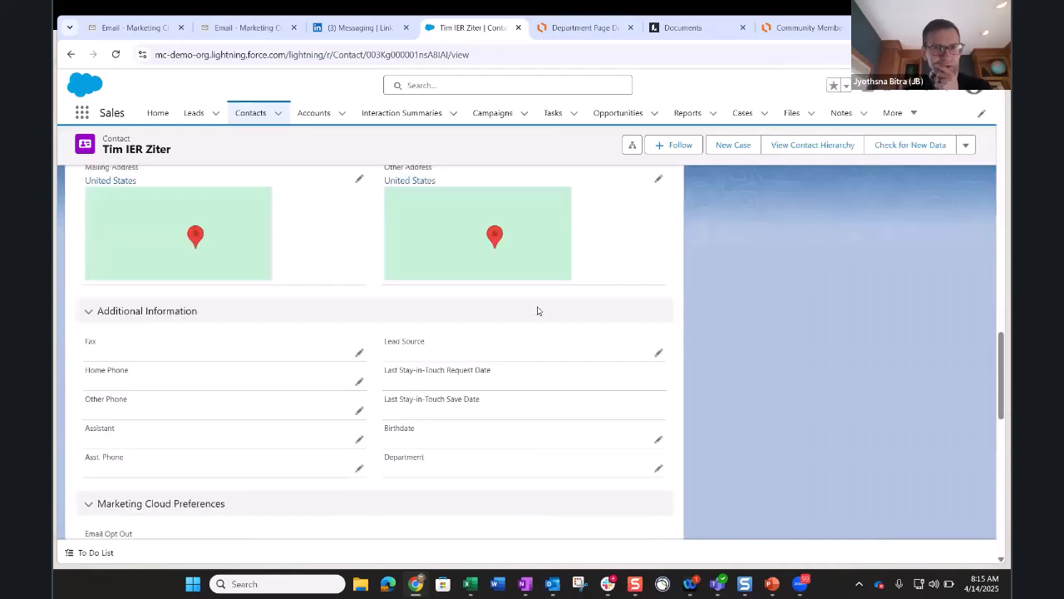
{"action": "scroll", "coordinate": [537, 311], "scroll_direction": "up", "scroll_amount": 8}
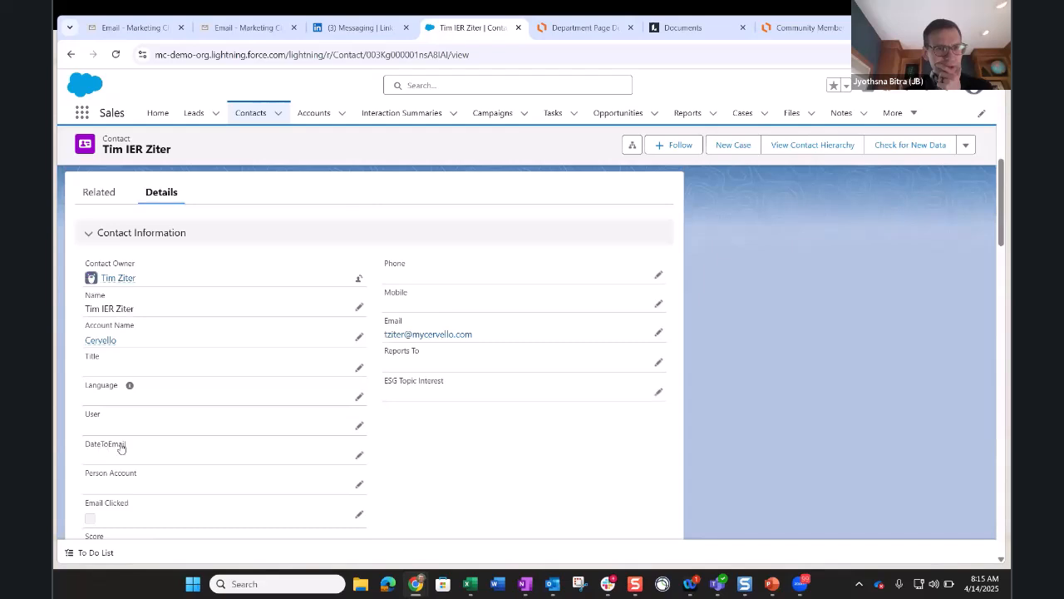
{"action": "scroll", "coordinate": [121, 449], "scroll_direction": "up", "scroll_amount": 3}
{"action": "left_click", "coordinate": [119, 448]}
{"action": "scroll", "coordinate": [303, 434], "scroll_direction": "down", "scroll_amount": 2}
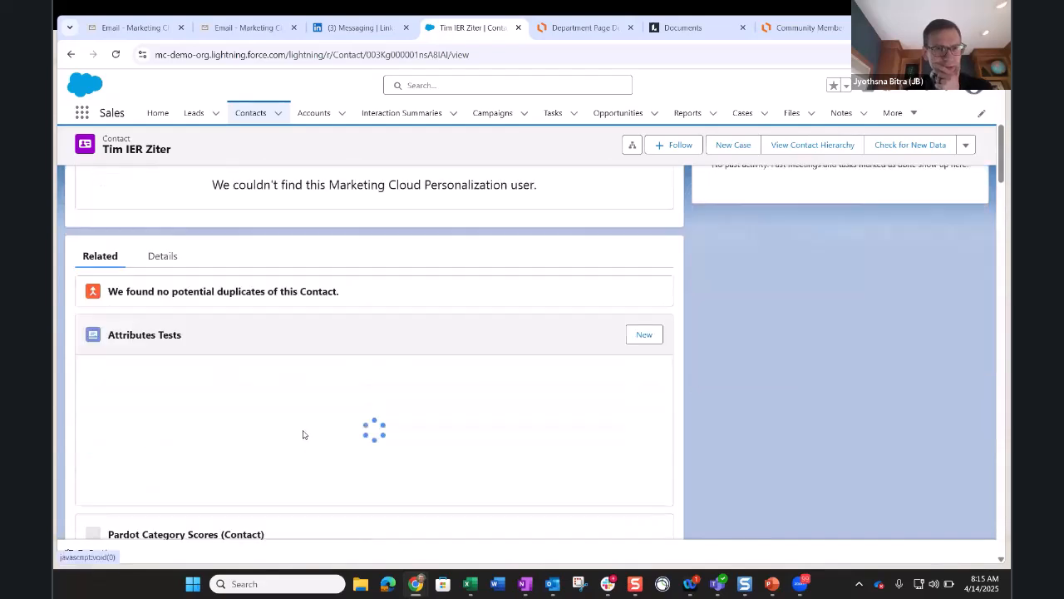
{"action": "scroll", "coordinate": [107, 364], "scroll_direction": "down", "scroll_amount": 2}
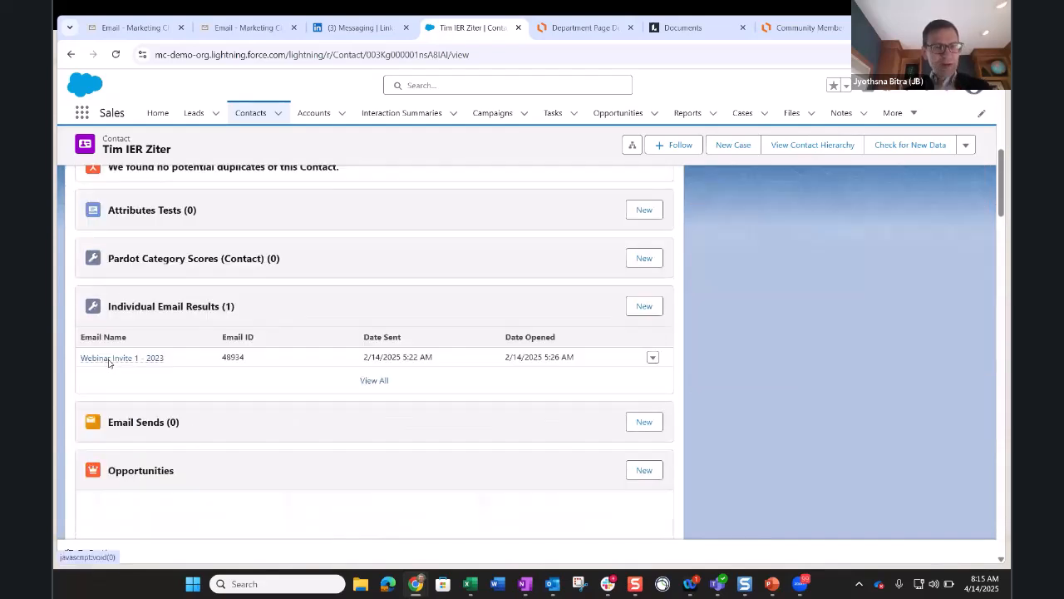
{"action": "left_click", "coordinate": [108, 358]}
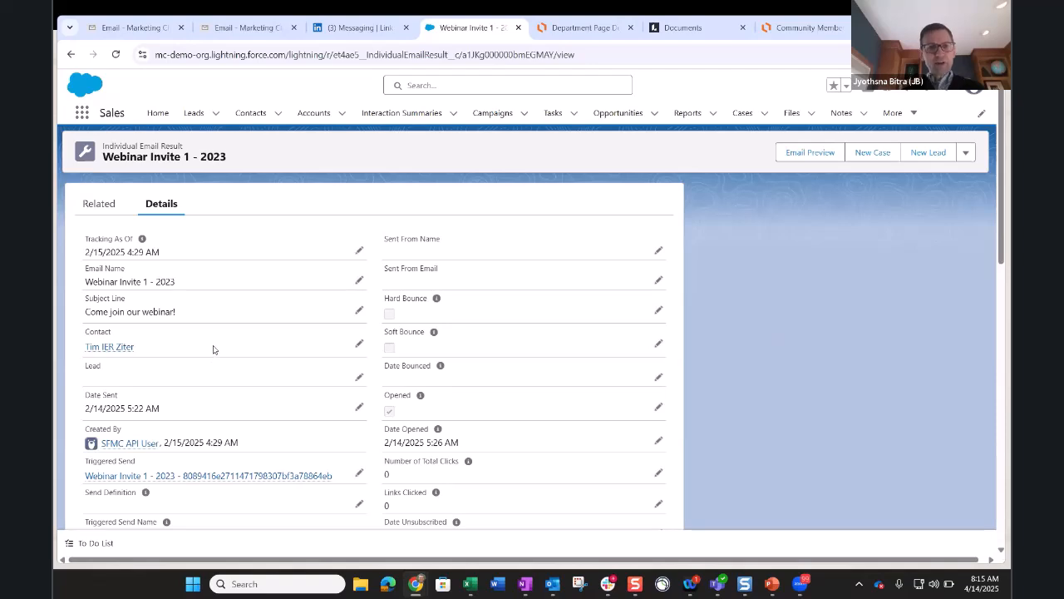
{"action": "scroll", "coordinate": [213, 350], "scroll_direction": "down", "scroll_amount": 1}
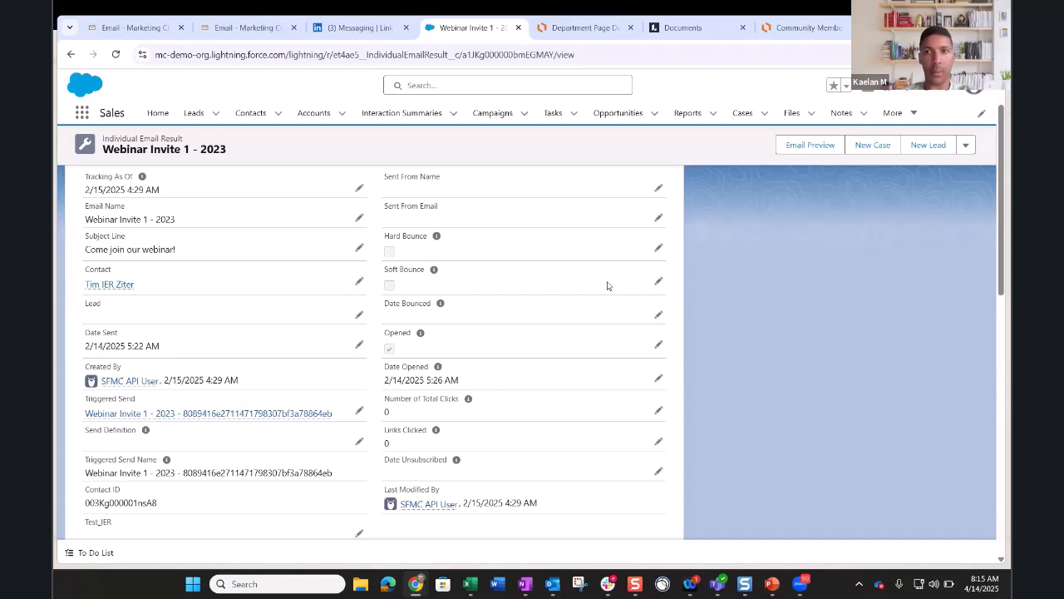
- Switch to the Lucidchart diagram and replace the Email field in the IER Object table with "Date Sent"
{"action": "left_click", "coordinate": [805, 34]}
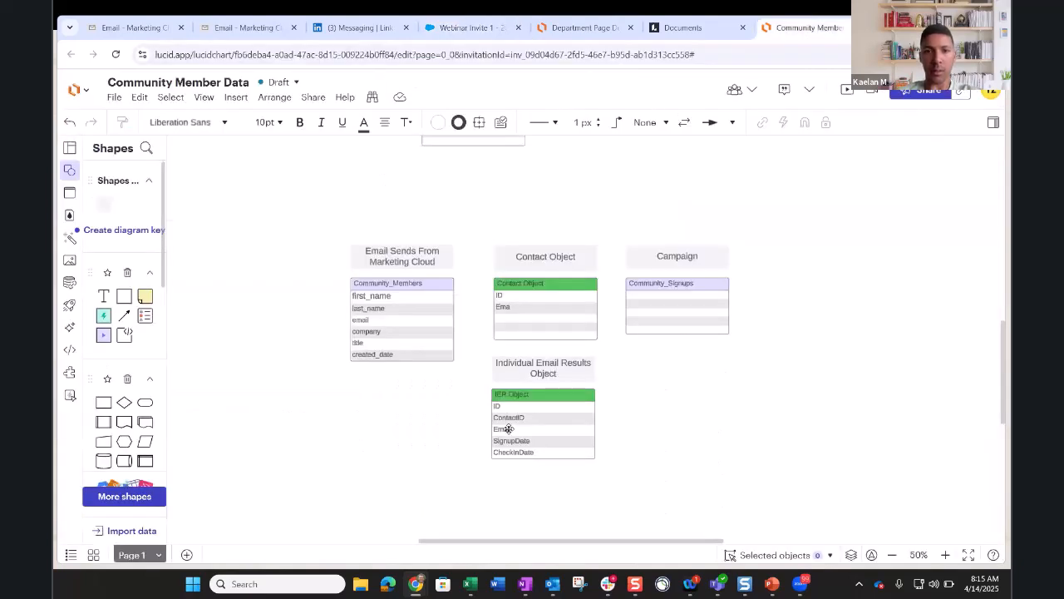
{"action": "double_click", "coordinate": [509, 432]}
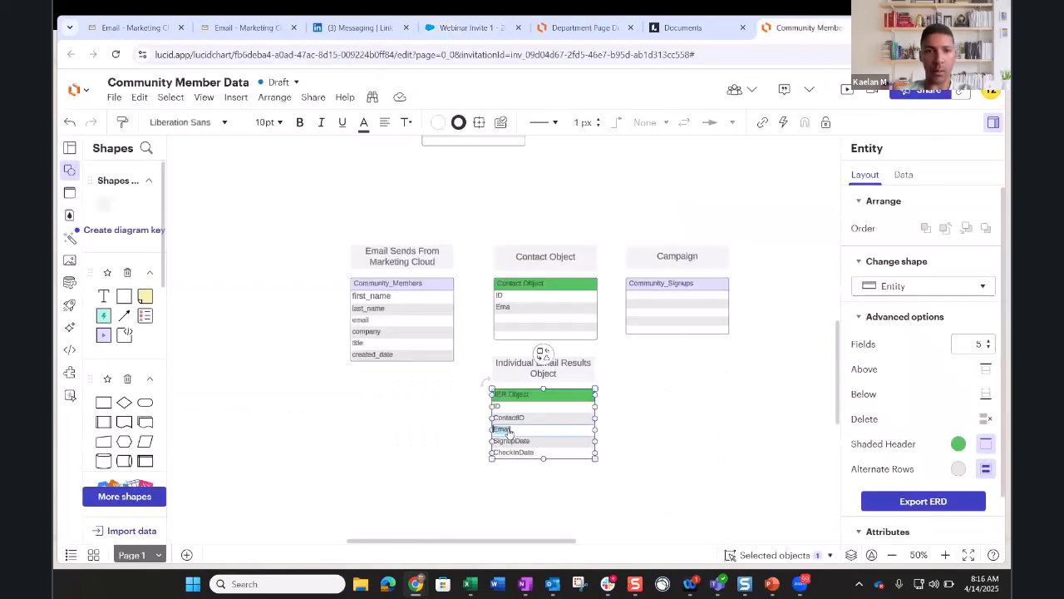
{"action": "type", "text": "Date Sent"}
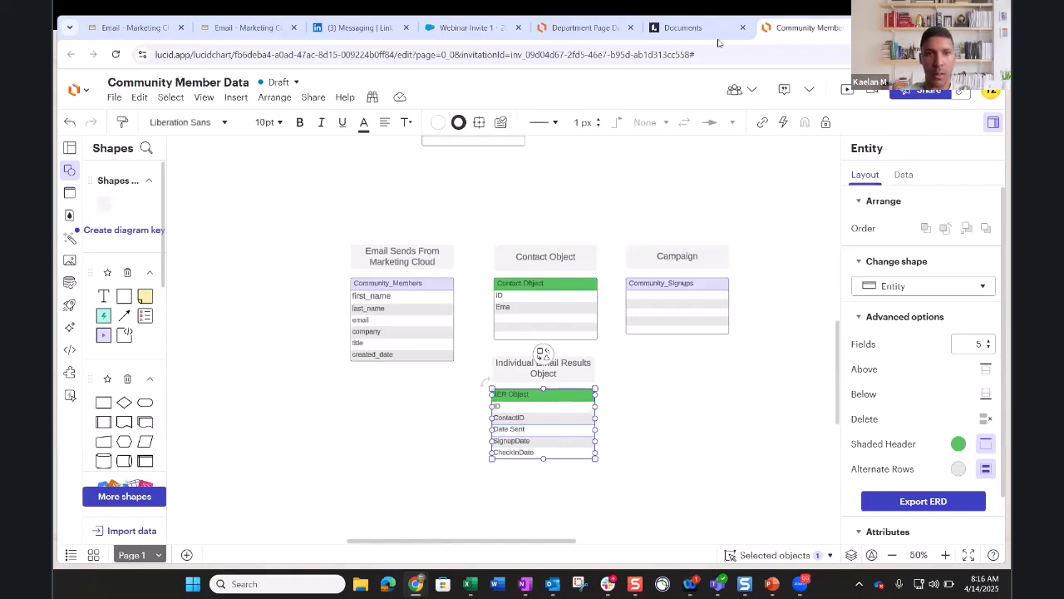
- Place the Salesforce page beside the diagram in the browser's page order, and replace the IER Object table's SignupDate field with "Number of Total clicks"
{"action": "left_click_drag", "start_coordinate": [491, 29], "coordinate": [735, 45]}
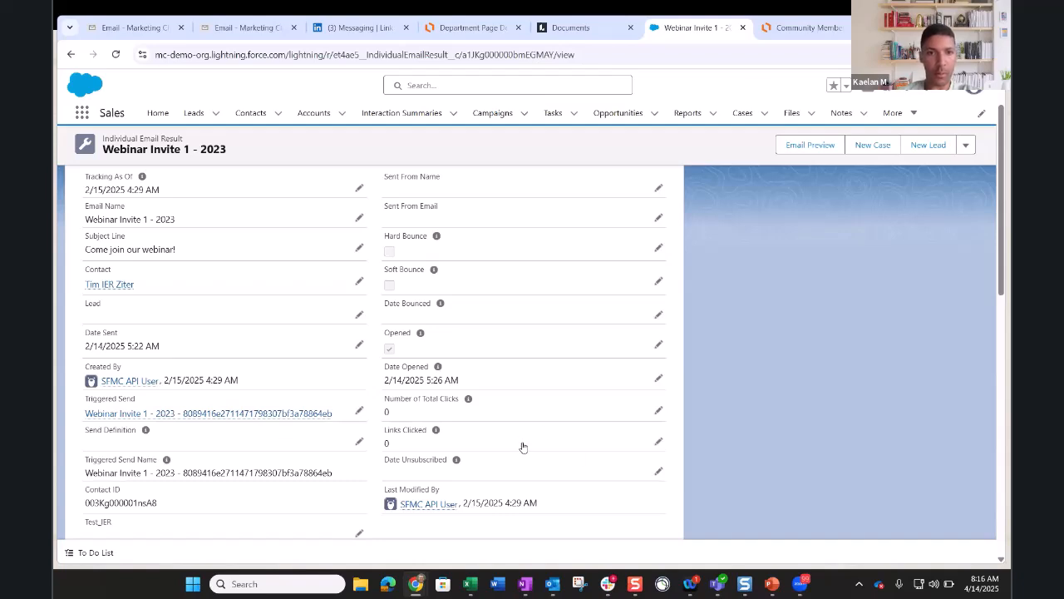
{"action": "key", "text": "ctrl+Tab"}
{"action": "type", "text": "Num"}
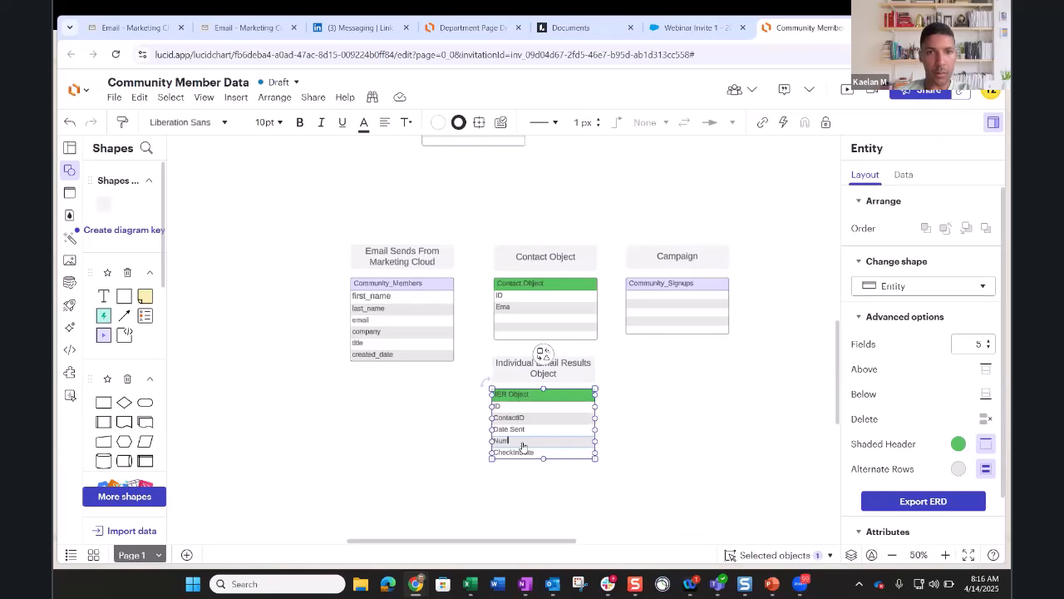
{"action": "type", "text": "ber of Total clicks"}
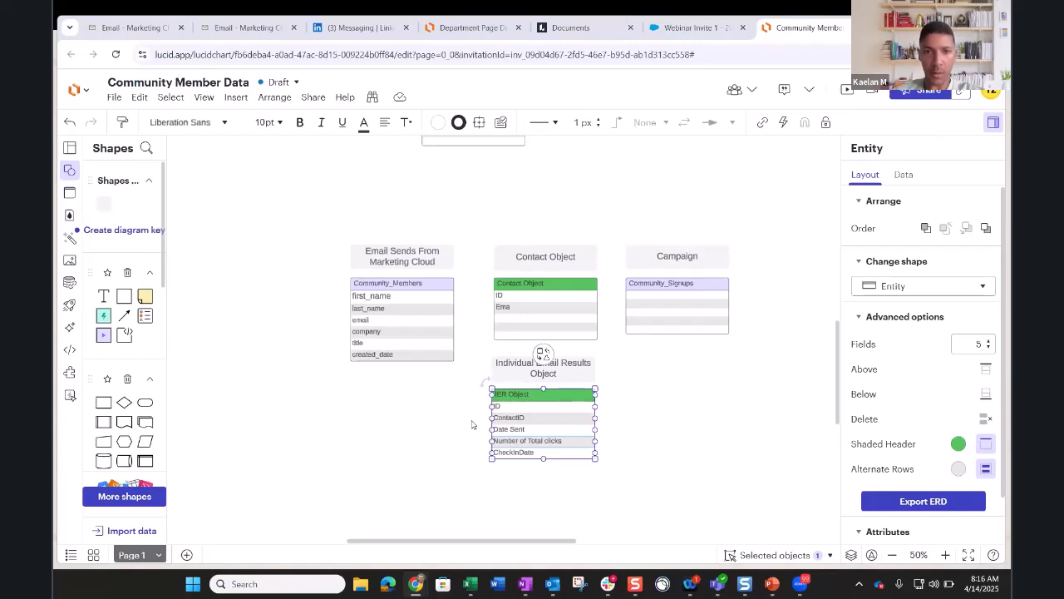
- Check the email result's fields in Salesforce, and replace the CheckInDate field in the diagram's IER Object table with "Date Opened"
{"action": "key", "text": "ctrl+shift+Tab"}
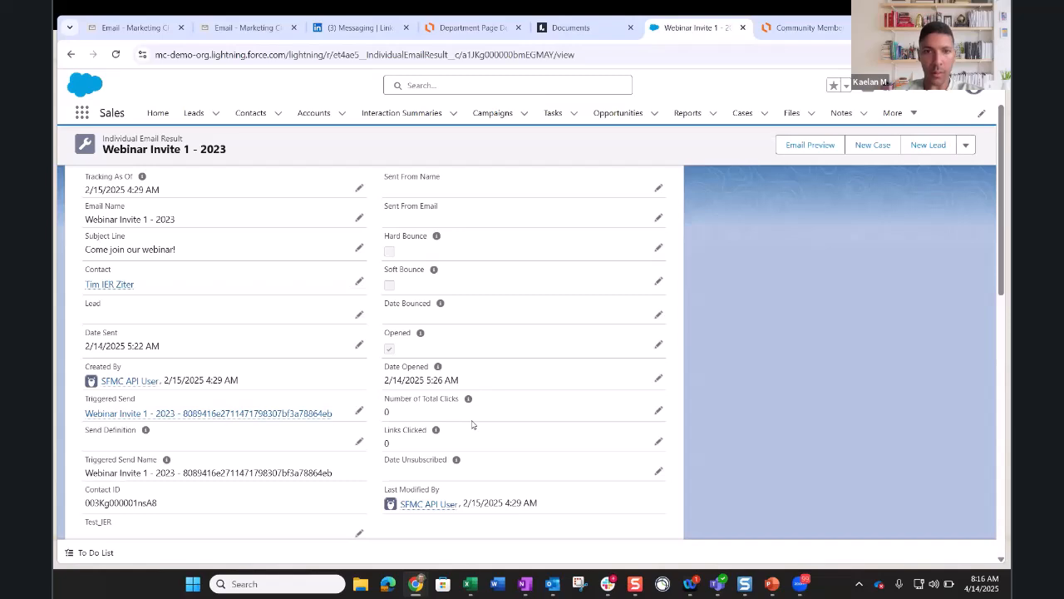
{"action": "scroll", "coordinate": [471, 424], "scroll_direction": "down", "scroll_amount": 1}
{"action": "scroll", "coordinate": [472, 424], "scroll_direction": "up", "scroll_amount": 1}
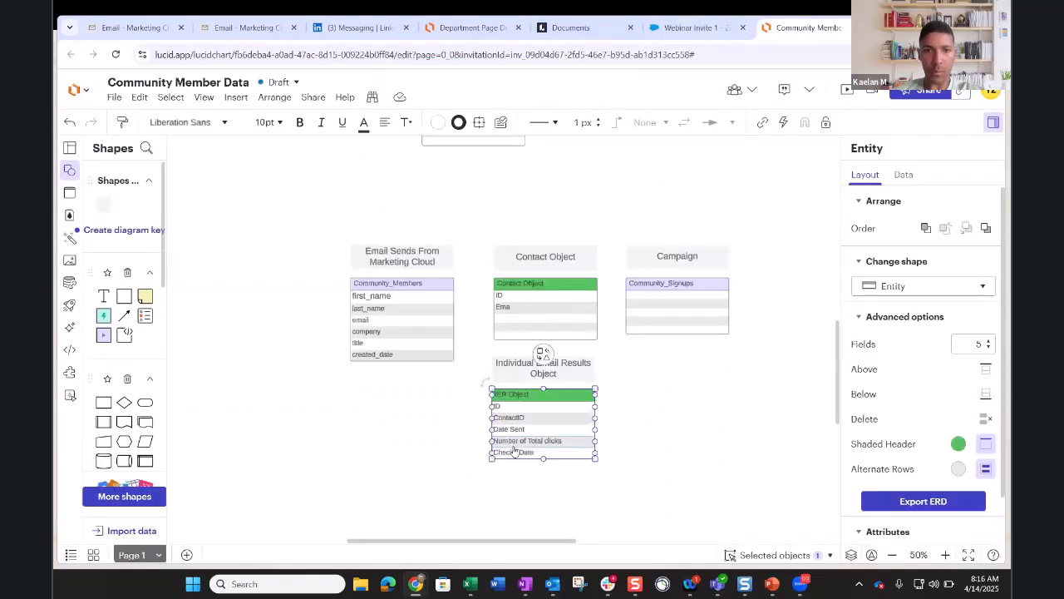
{"action": "key", "text": "ctrl+Tab"}
{"action": "double_click", "coordinate": [525, 453]}
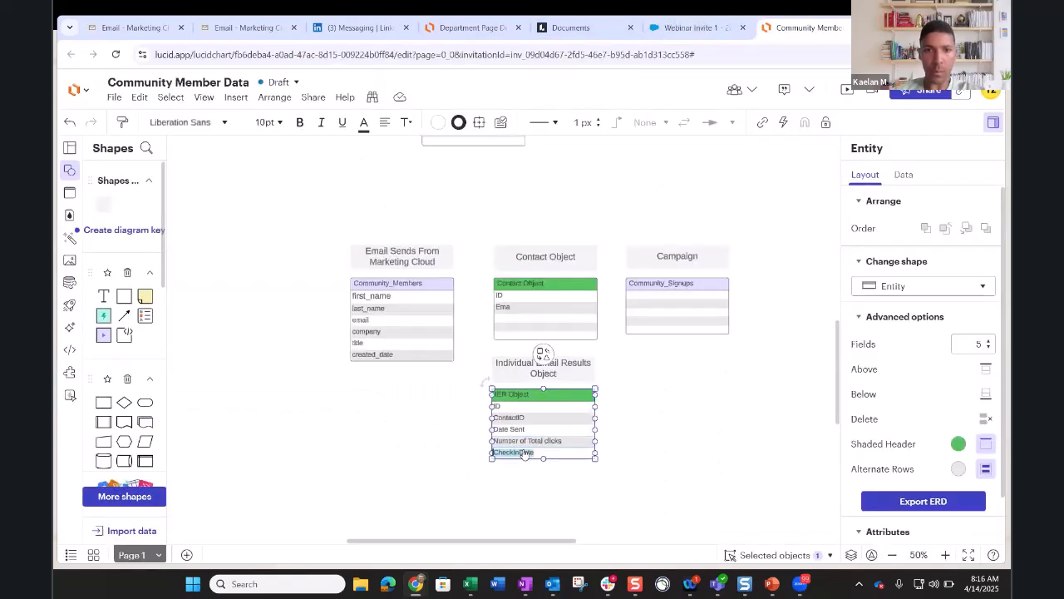
{"action": "type", "text": "Date Open"}
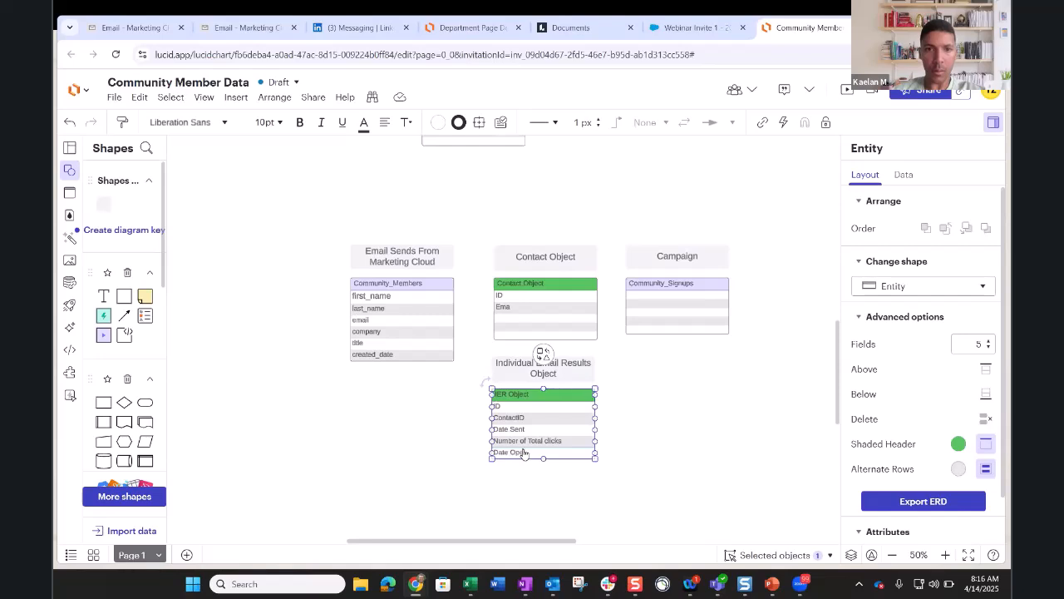
{"action": "type", "text": "ed"}
{"action": "left_click", "coordinate": [472, 447]}
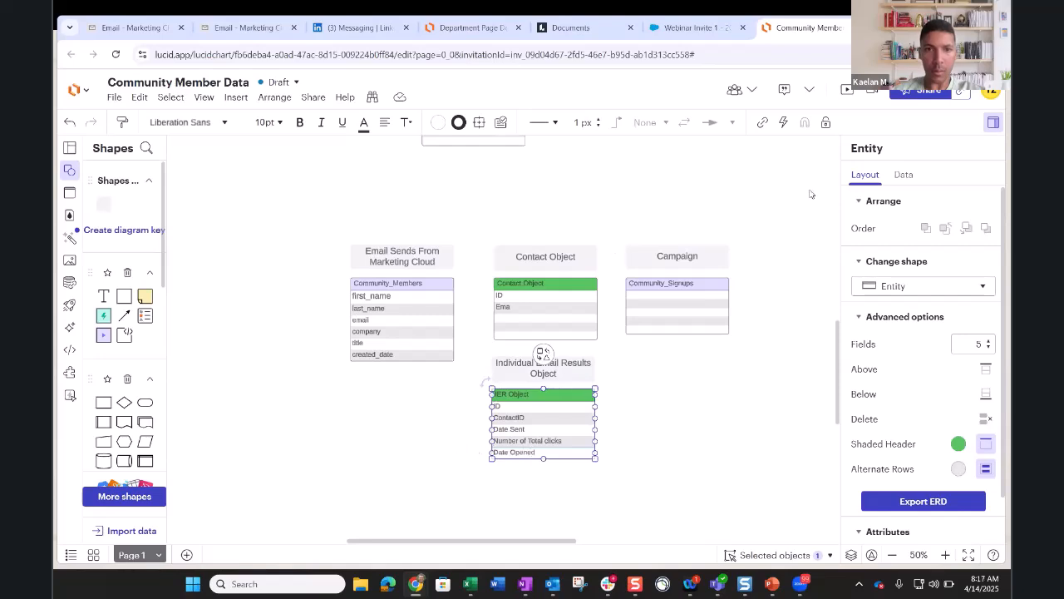
- Switch to Salesforce and examine the individual email result's fields for further ones to include in the diagram
{"action": "left_click", "coordinate": [690, 27]}
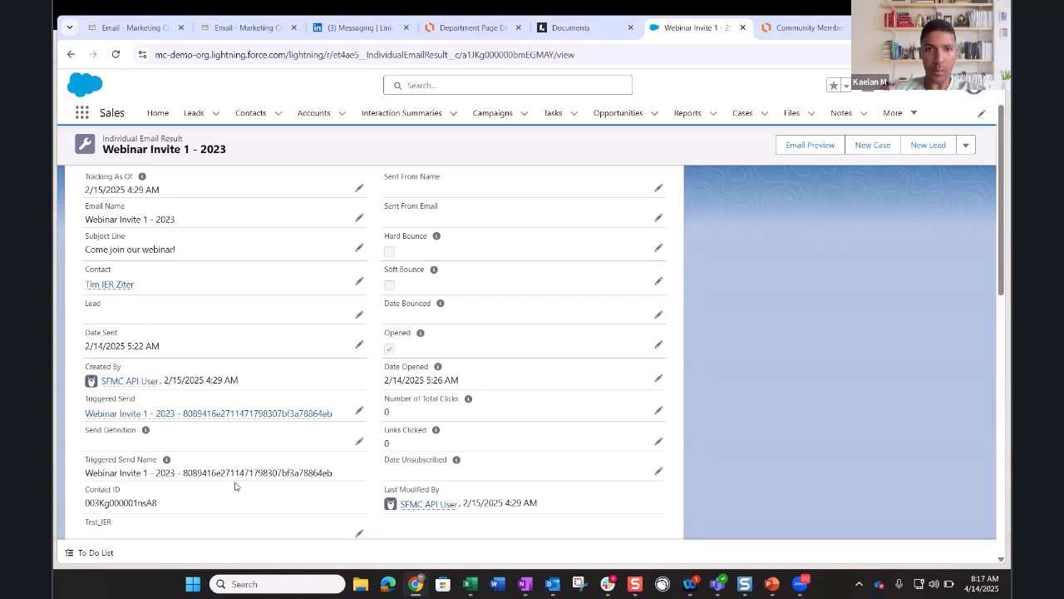
{"action": "scroll", "coordinate": [249, 477], "scroll_direction": "down", "scroll_amount": 1}
{"action": "scroll", "coordinate": [463, 413], "scroll_direction": "down", "scroll_amount": 1}
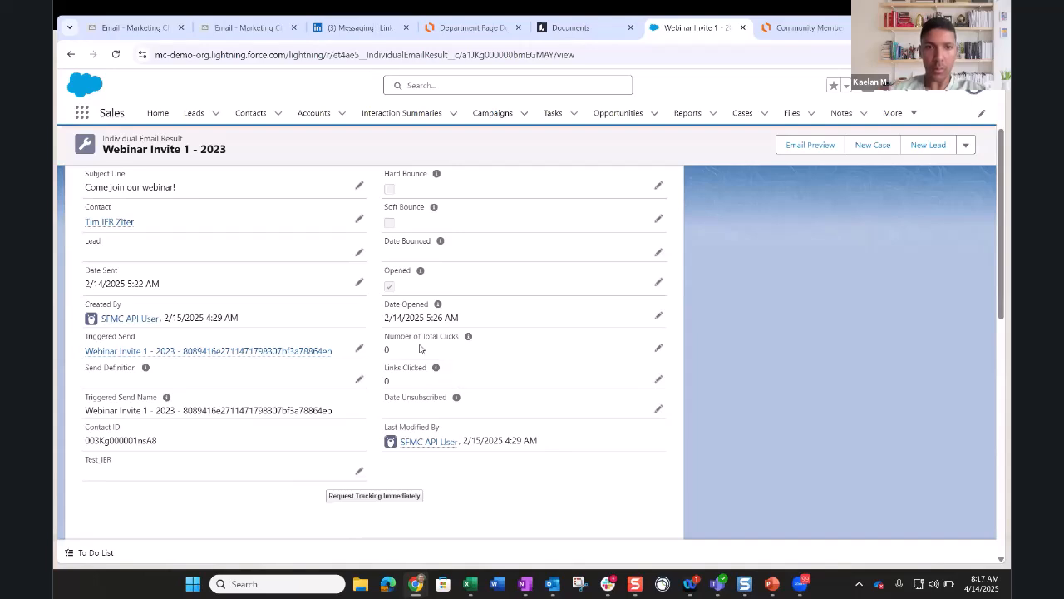
{"action": "scroll", "coordinate": [420, 349], "scroll_direction": "up", "scroll_amount": 3}
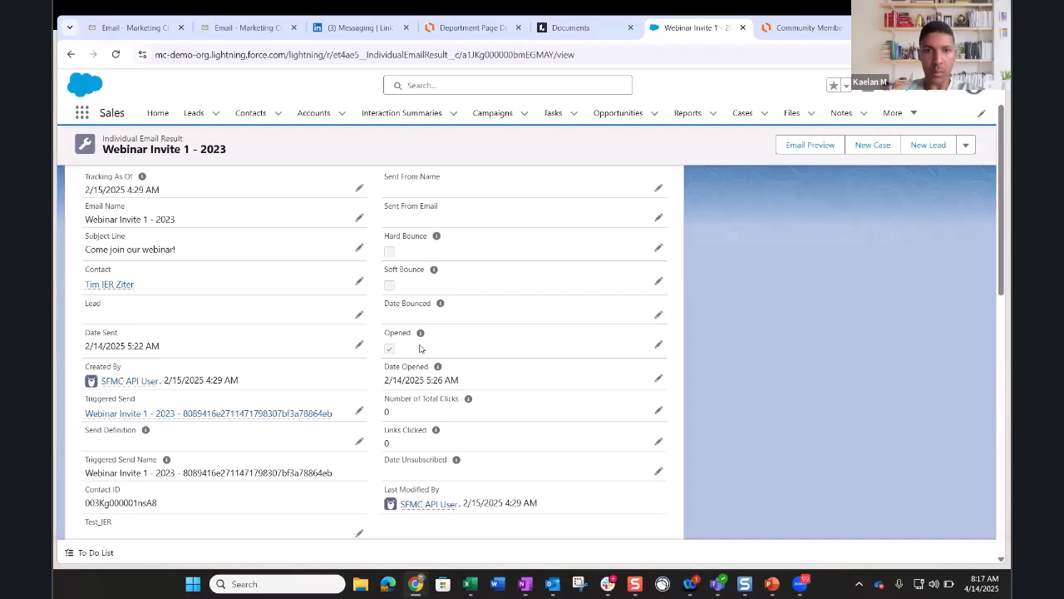
{"action": "scroll", "coordinate": [420, 348], "scroll_direction": "up", "scroll_amount": 1}
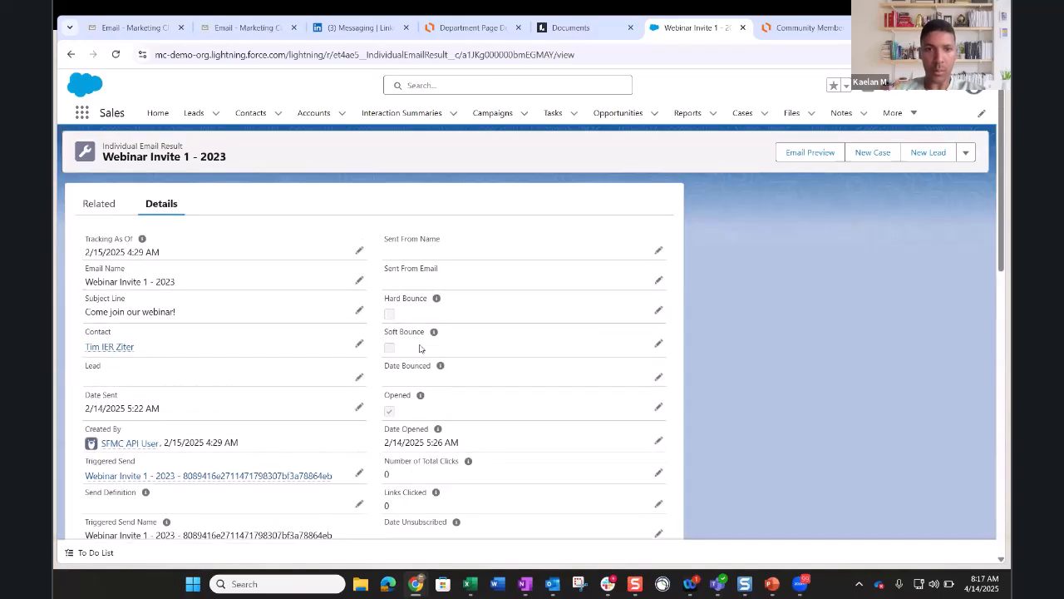
{"action": "scroll", "coordinate": [420, 349], "scroll_direction": "down", "scroll_amount": 1}
{"action": "scroll", "coordinate": [418, 346], "scroll_direction": "up", "scroll_amount": 1}
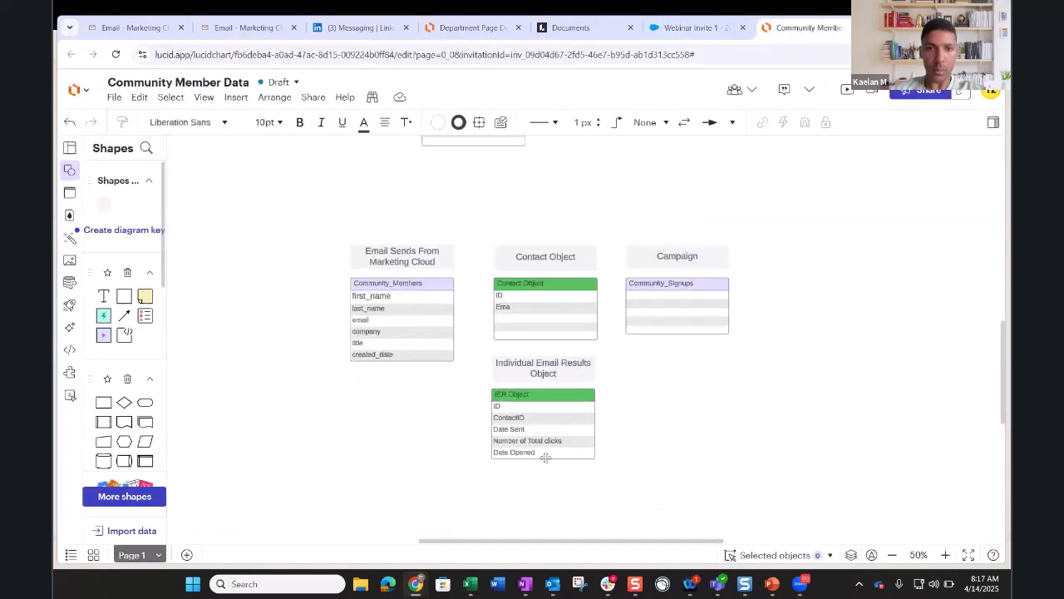
- Switch back to the Lucidchart diagram and add a "Links Clicked" row below Date Opened in the IER Object table
{"action": "key", "text": "ctrl+Tab"}
{"action": "left_click", "coordinate": [544, 457]}
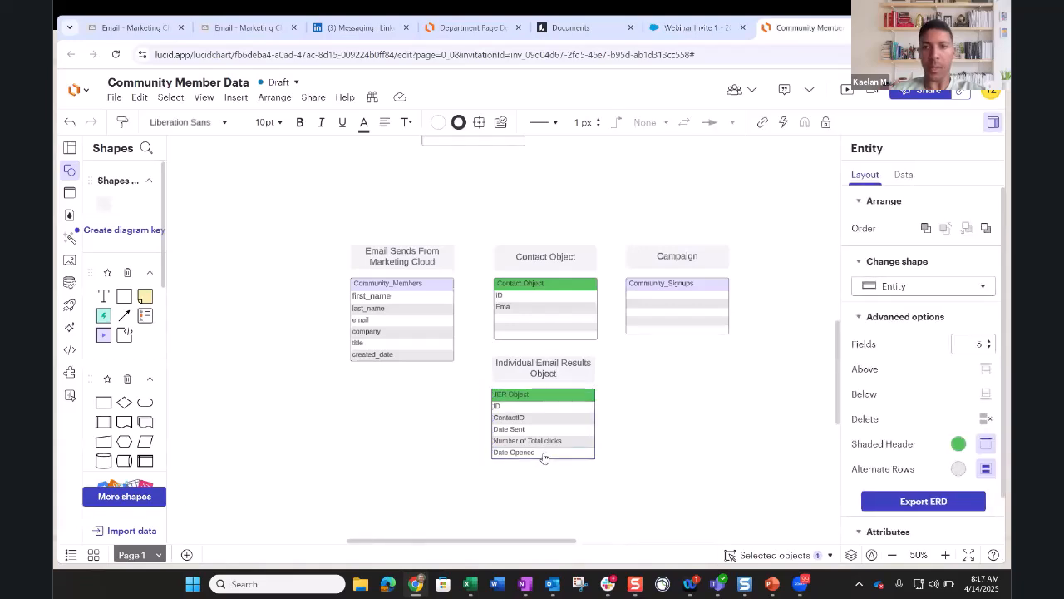
{"action": "right_click", "coordinate": [542, 457]}
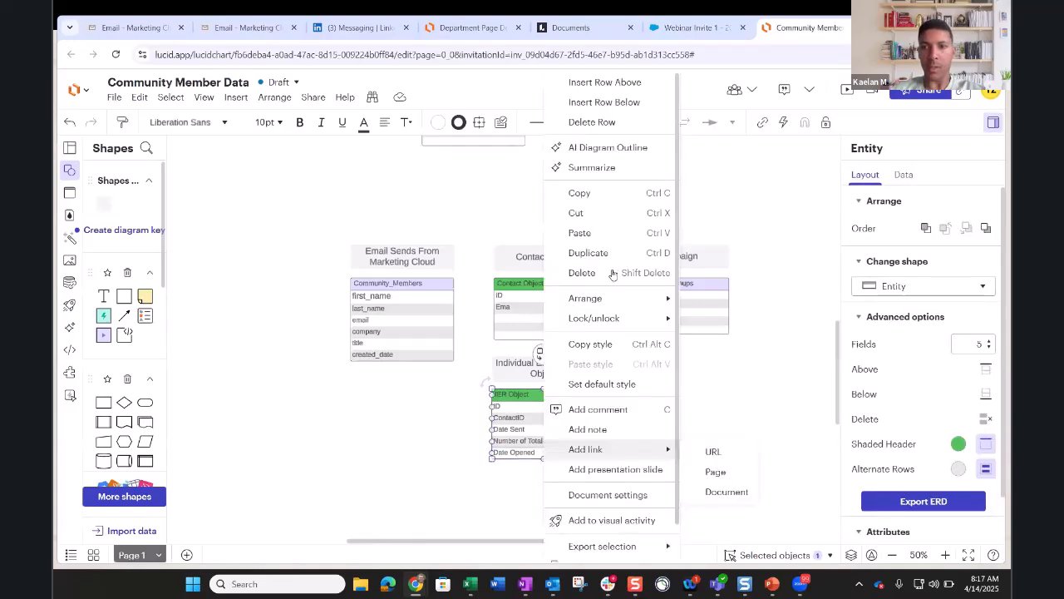
{"action": "left_click", "coordinate": [604, 103]}
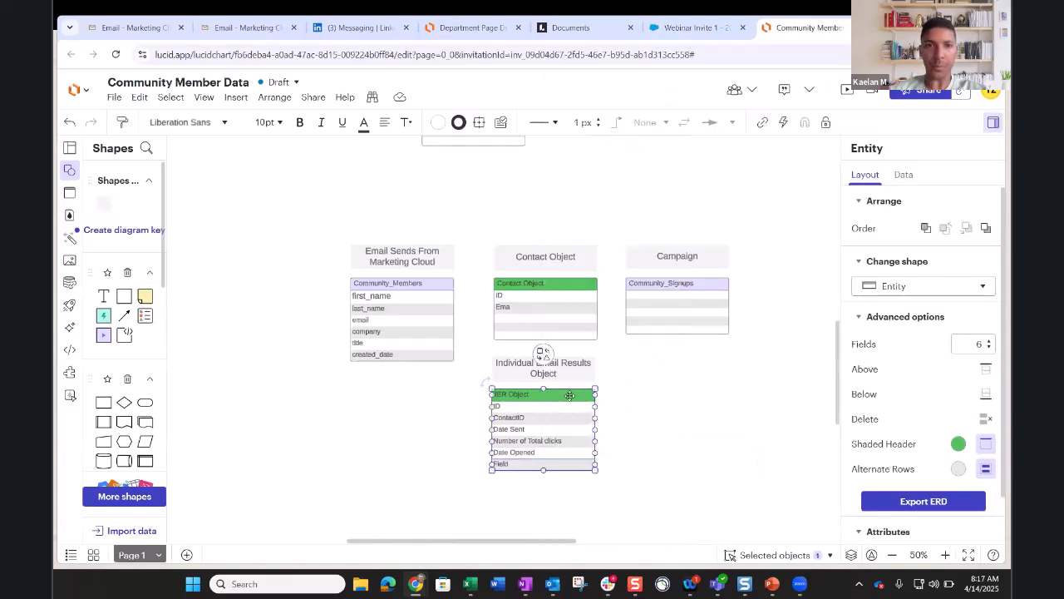
{"action": "left_click", "coordinate": [511, 467]}
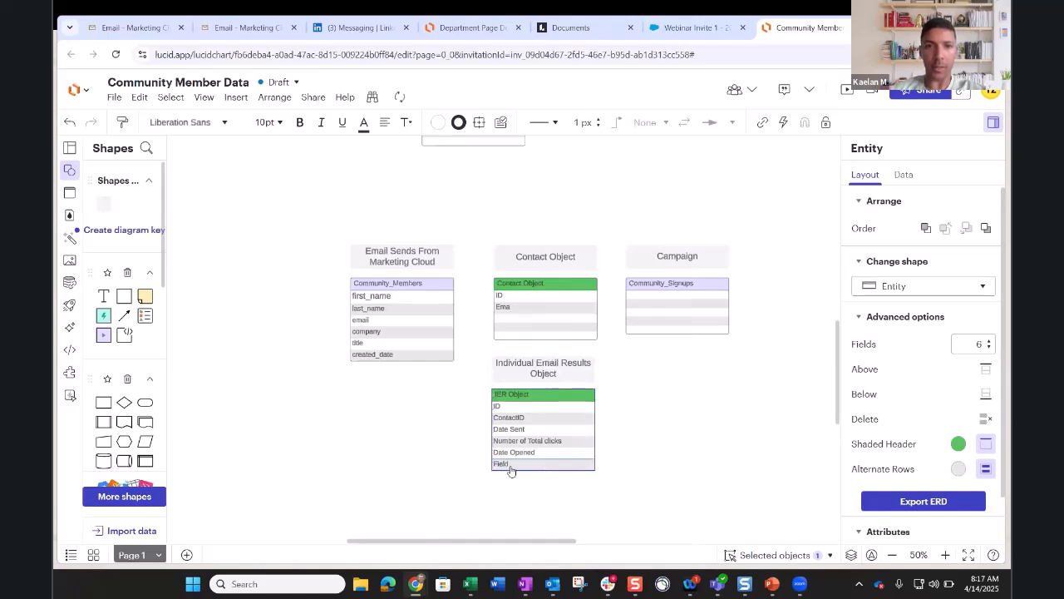
{"action": "double_click", "coordinate": [511, 467]}
{"action": "type", "text": "Links Click"}
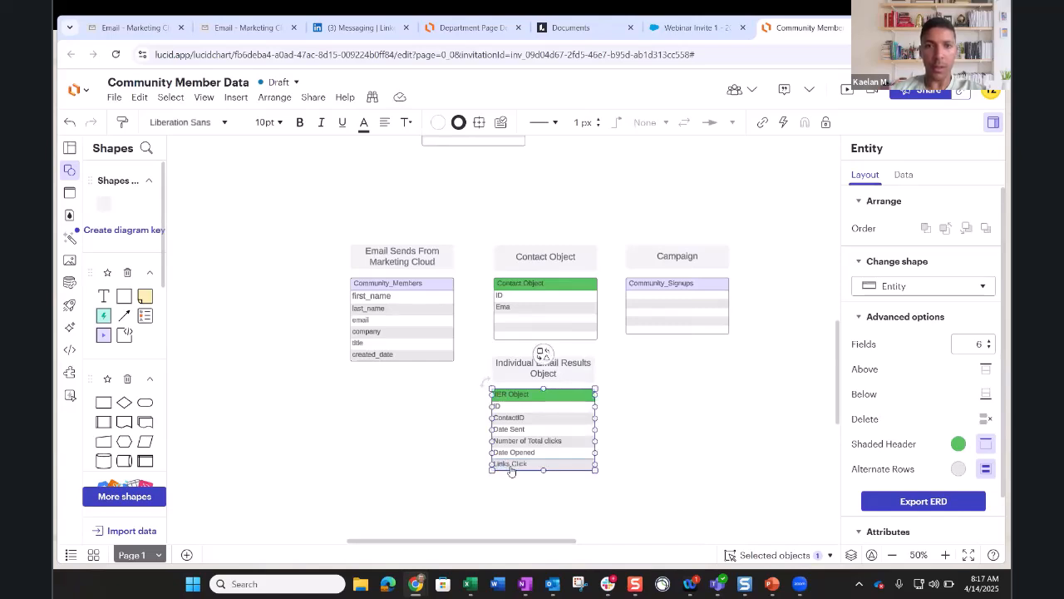
{"action": "type", "text": "ed"}
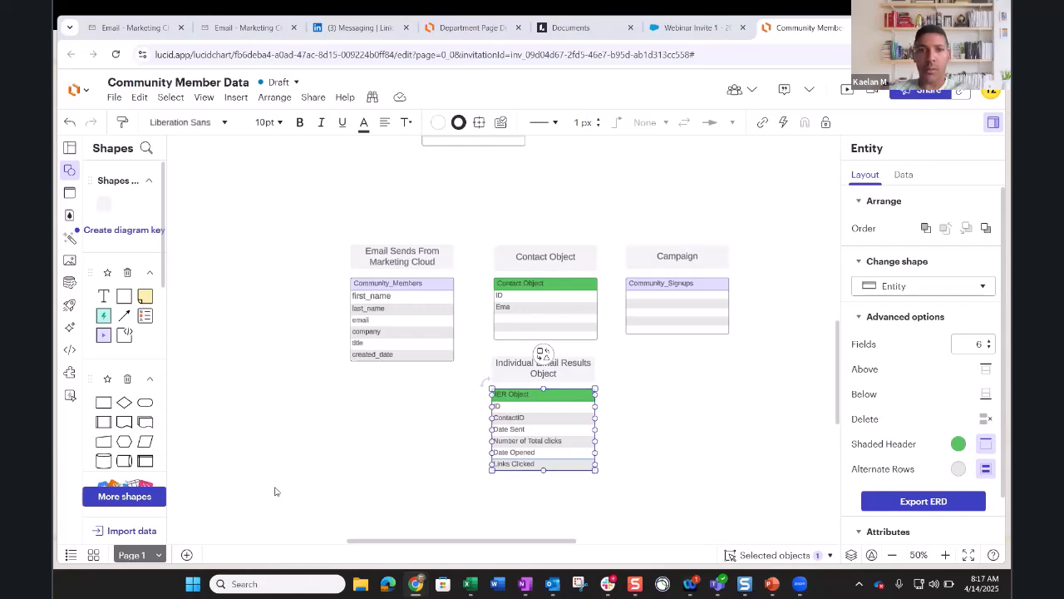
{"action": "left_click", "coordinate": [271, 455]}
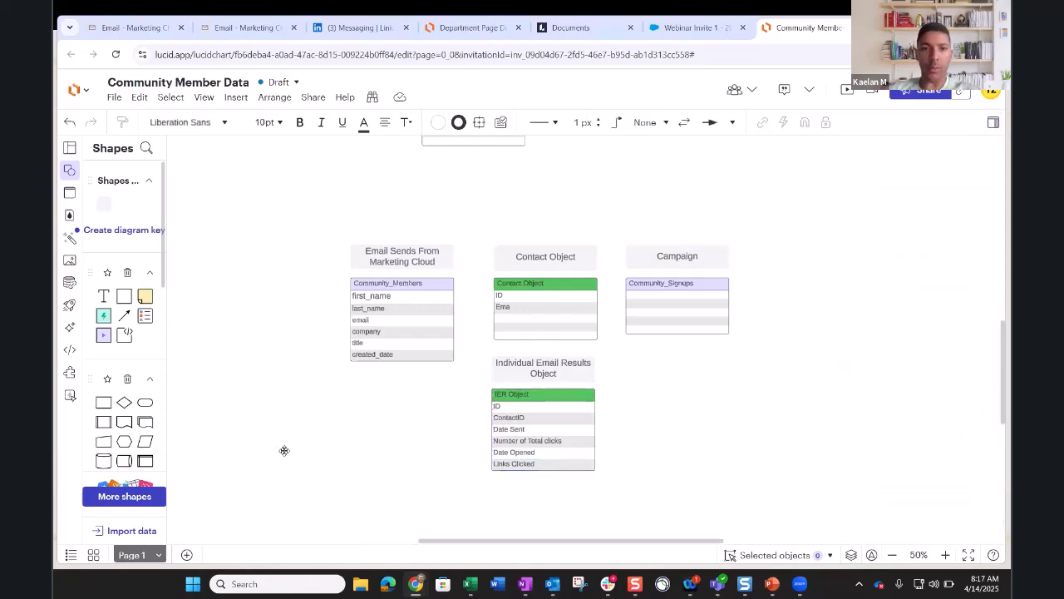
- Move the metrics text block below the Community_Members table so they no longer overlap, and enlarge the block
{"action": "scroll", "coordinate": [290, 448], "scroll_direction": "down", "scroll_amount": 1, "text": "ctrl"}
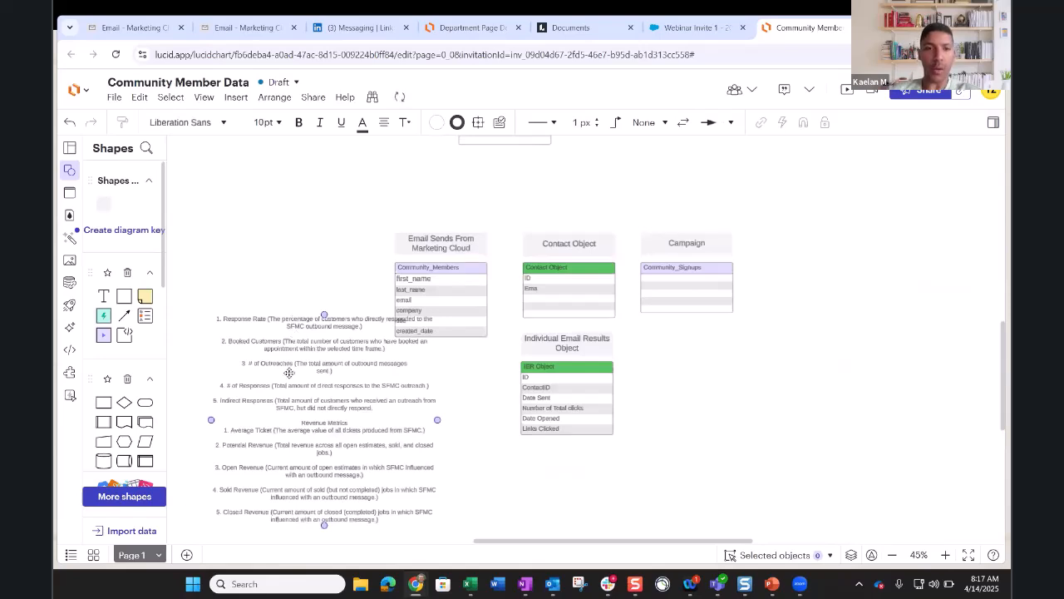
{"action": "left_click_drag", "start_coordinate": [289, 373], "coordinate": [281, 434]}
{"action": "scroll", "coordinate": [433, 489], "scroll_direction": "down", "scroll_amount": 1}
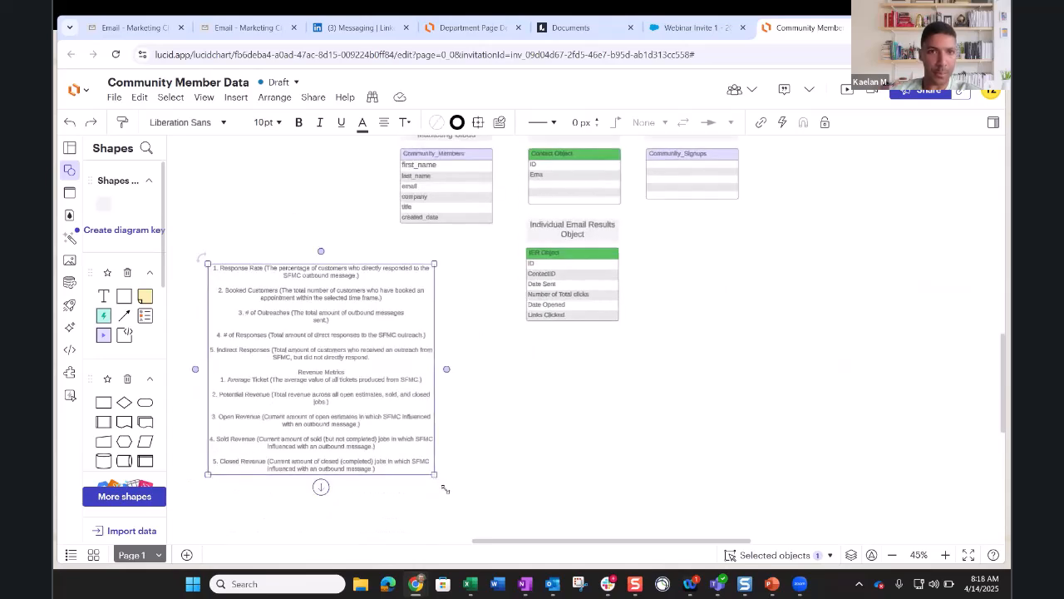
{"action": "left_click_drag", "start_coordinate": [435, 475], "coordinate": [488, 457]}
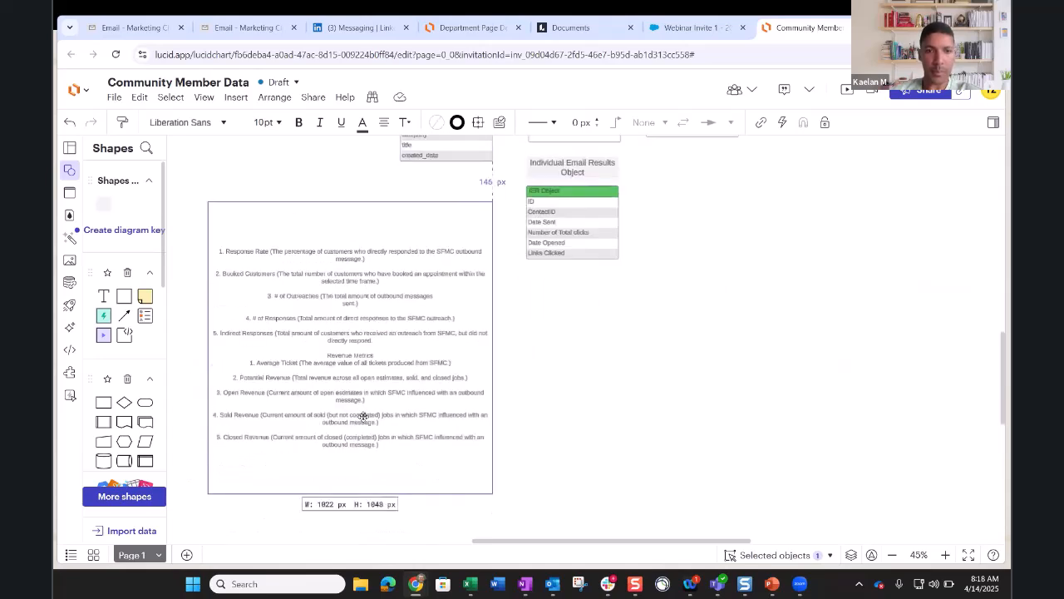
- Set all text in the metrics block to 14 pt and move the block further below the Community_Members table
{"action": "double_click", "coordinate": [394, 327]}
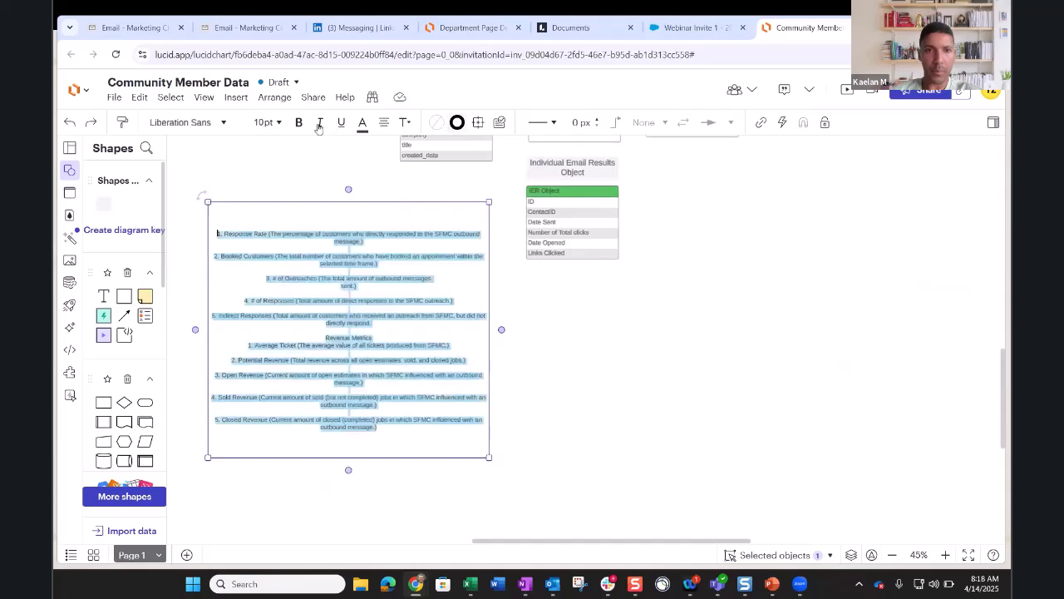
{"action": "left_click", "coordinate": [282, 125]}
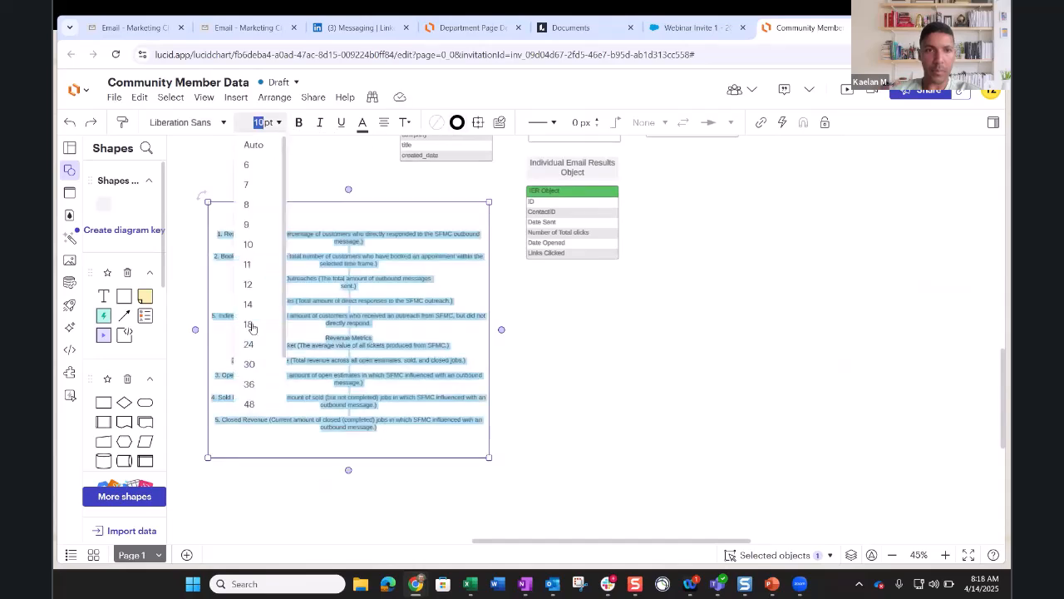
{"action": "left_click", "coordinate": [249, 305]}
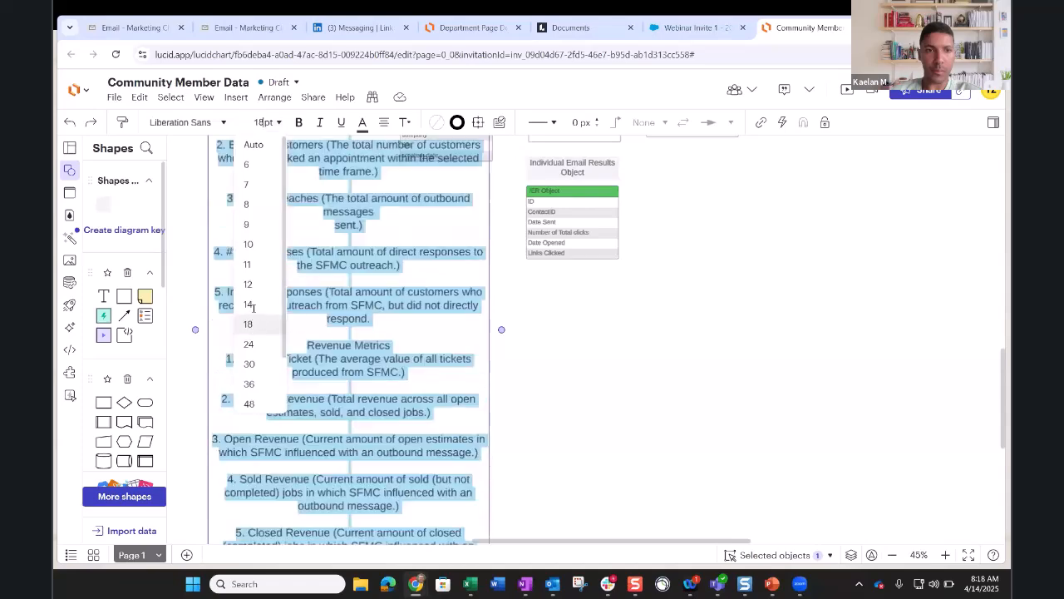
{"action": "left_click", "coordinate": [595, 359]}
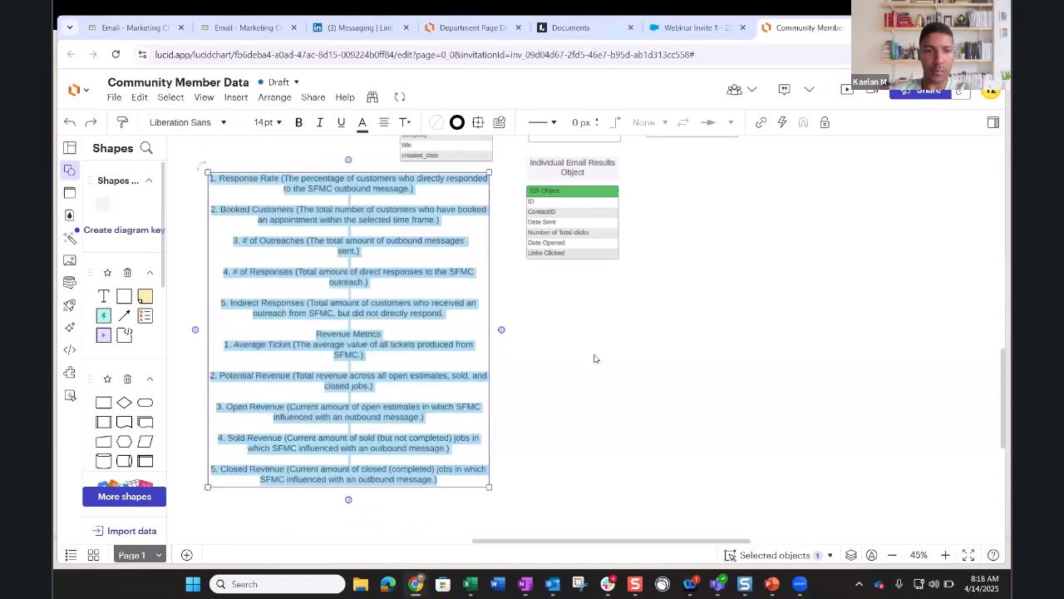
{"action": "left_click", "coordinate": [594, 358]}
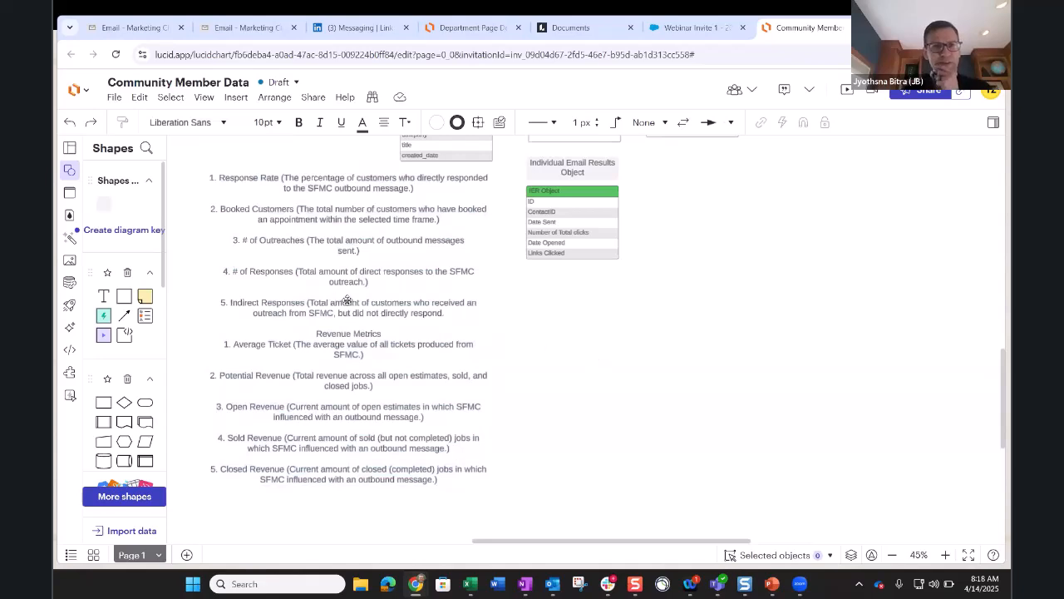
{"action": "left_click", "coordinate": [387, 173]}
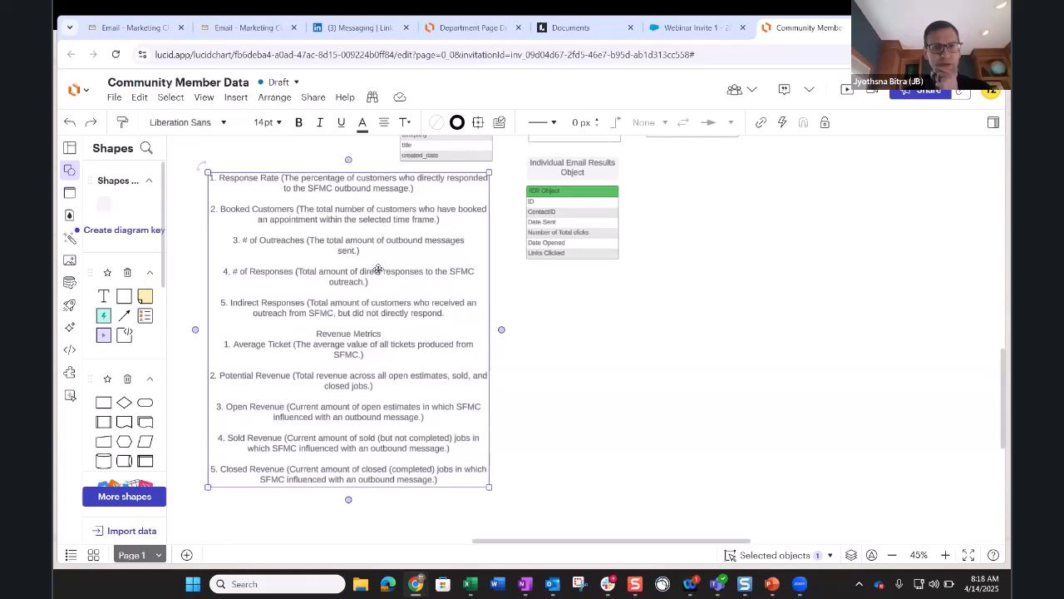
{"action": "left_click_drag", "start_coordinate": [361, 311], "coordinate": [342, 356]}
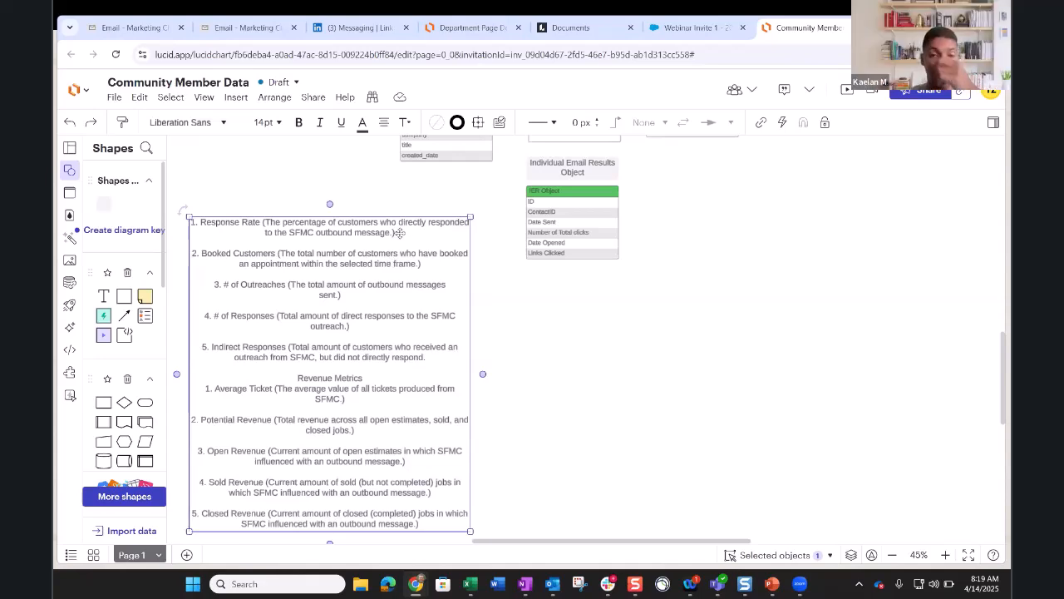
- Append "- UTM parameter creates attribution to 3rd party system" to the Booked Customers item in the metrics text
{"action": "key", "text": "ctrl+a"}
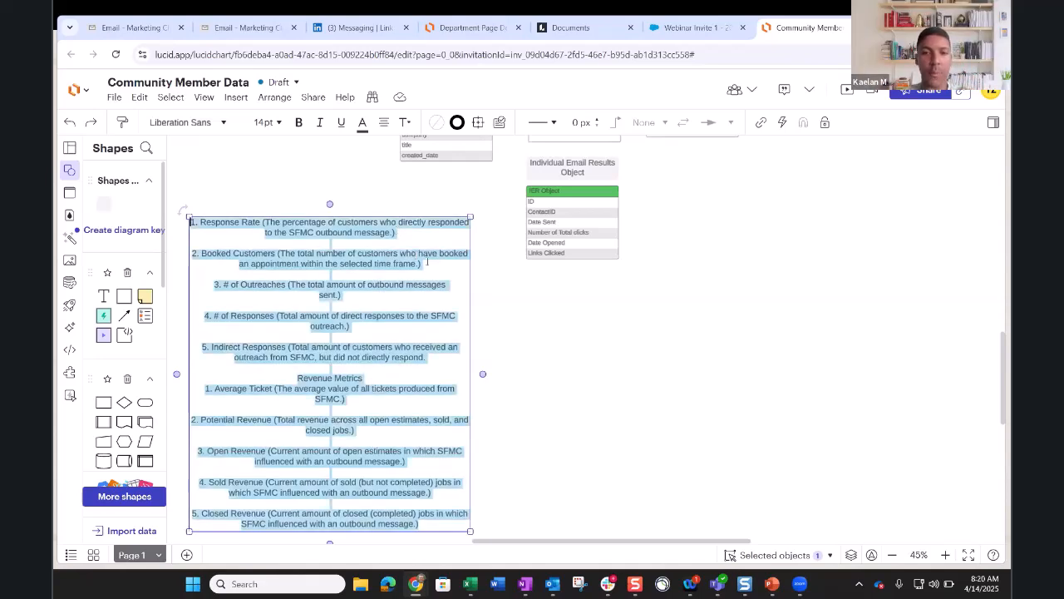
{"action": "left_click", "coordinate": [419, 243]}
{"action": "left_click", "coordinate": [429, 264]}
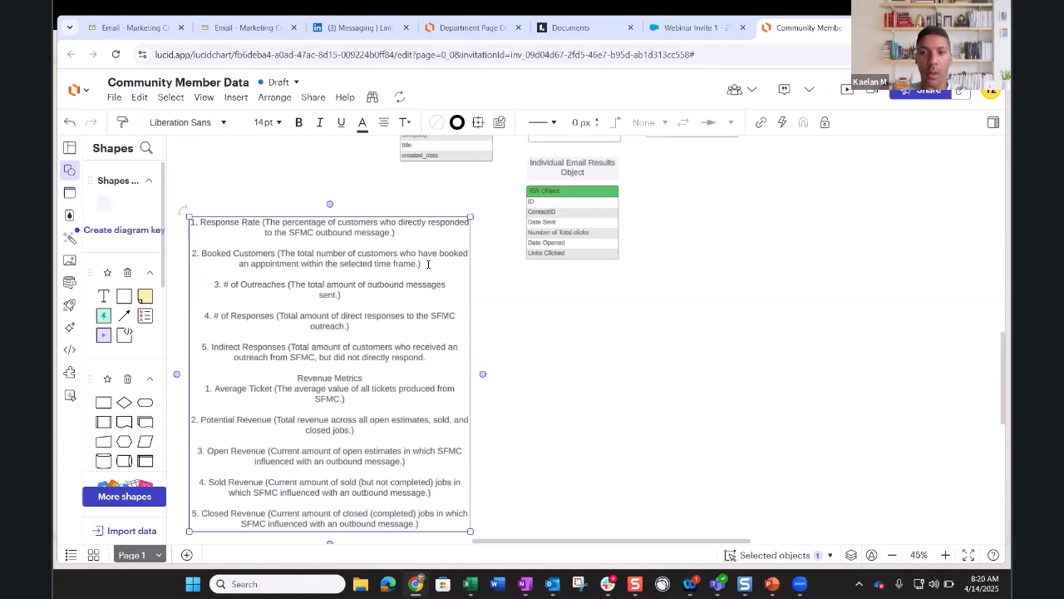
{"action": "type", "text": "- UTM p"}
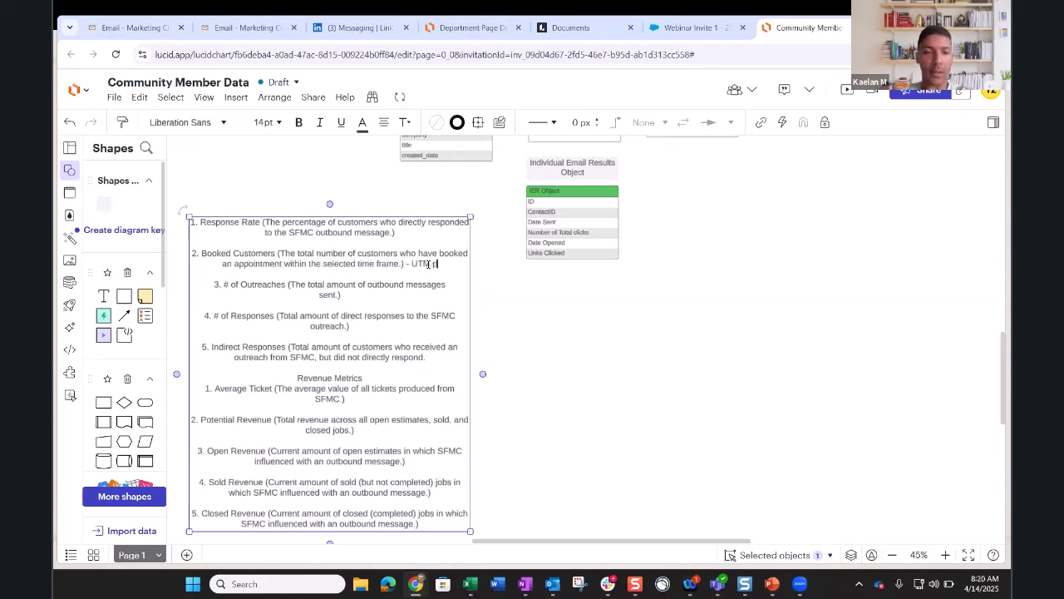
{"action": "type", "text": "arameter "}
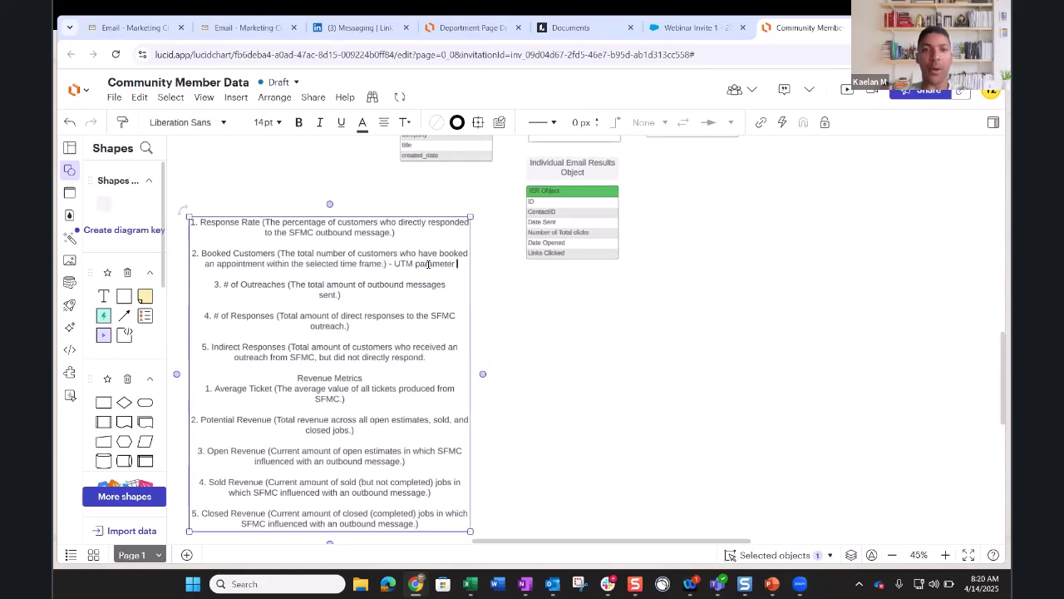
{"action": "type", "text": "cr"}
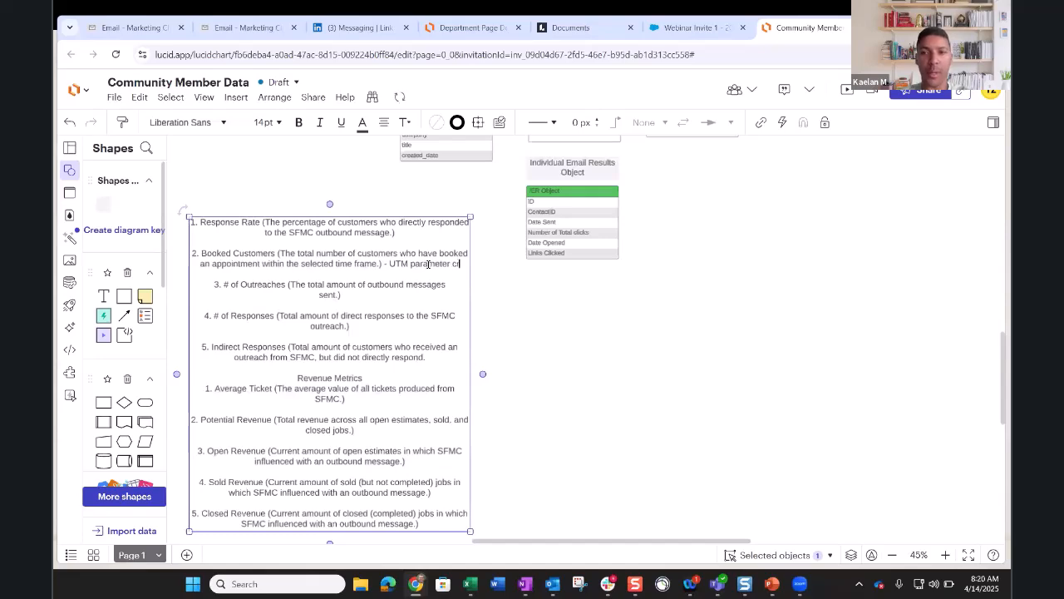
{"action": "type", "text": "eates attri"}
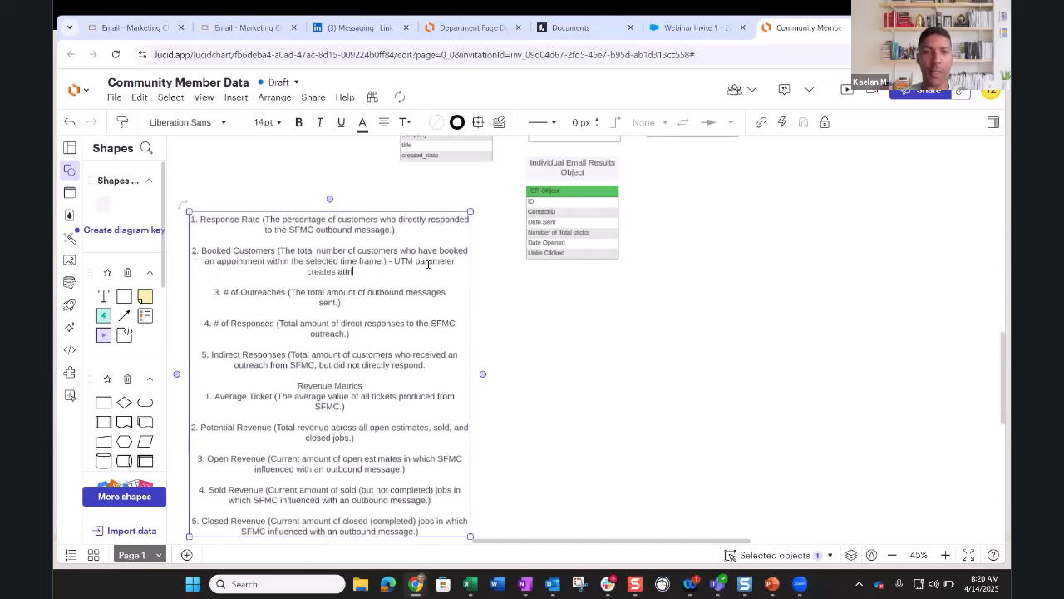
{"action": "type", "text": "bution to"}
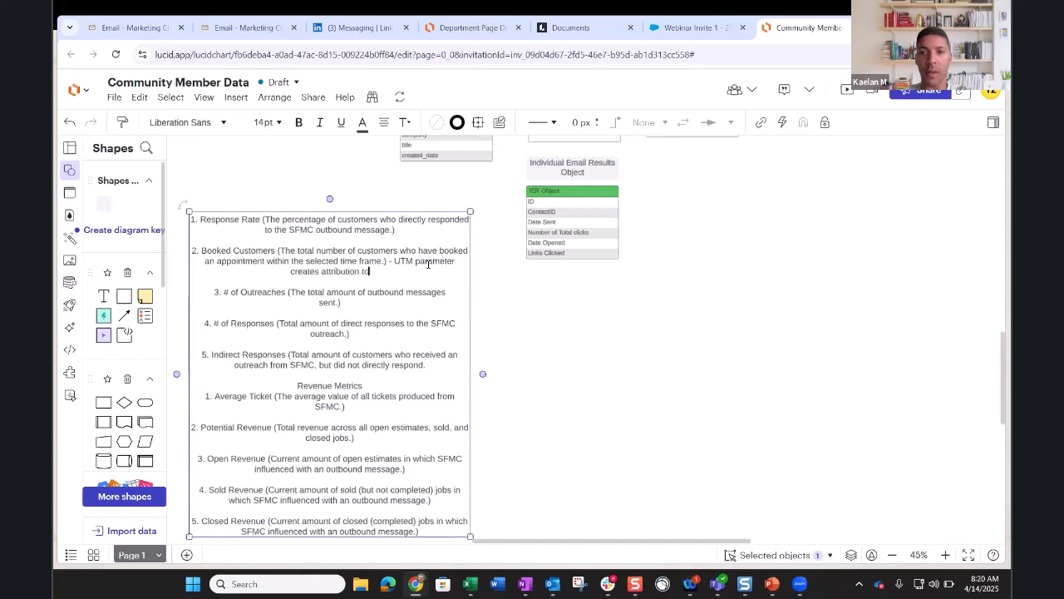
{"action": "type", "text": " 3rd praty"}
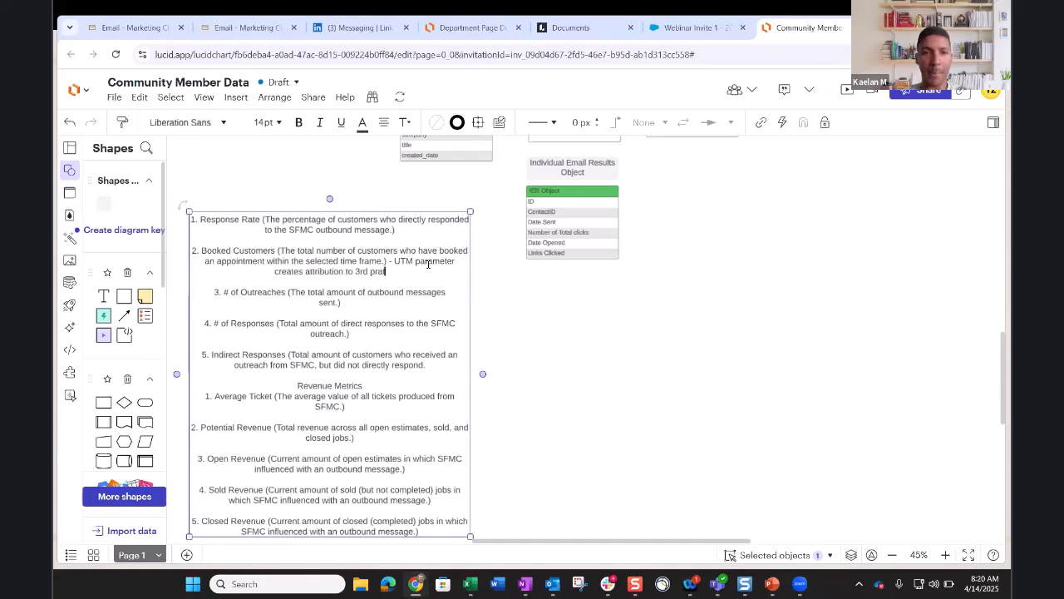
{"action": "key", "text": "BackSpace"}
{"action": "key", "text": "BackSpace"}
{"action": "key", "text": "BackSpace"}
{"action": "key", "text": "BackSpace"}
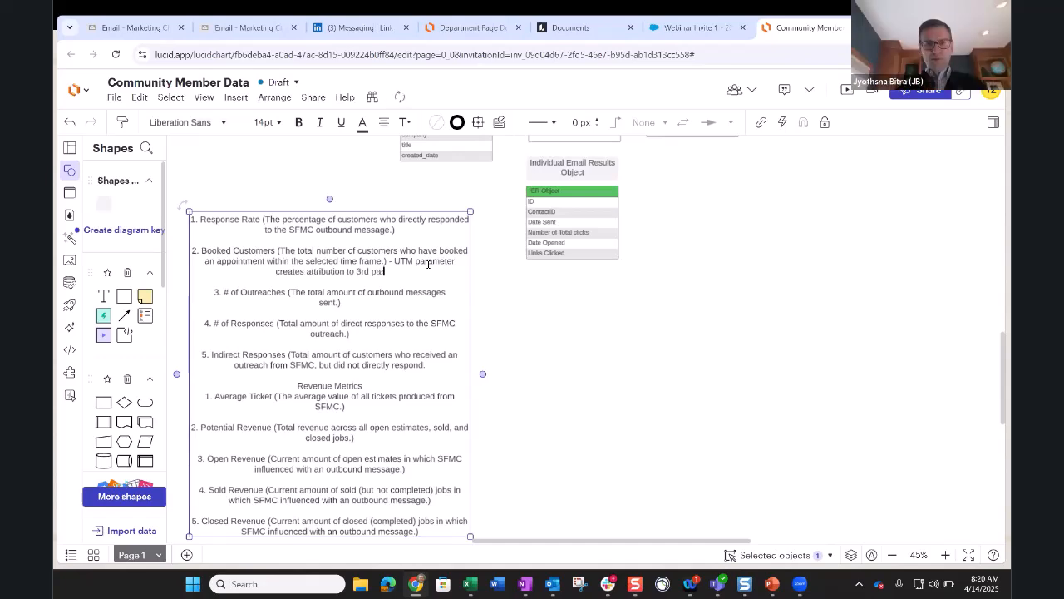
{"action": "type", "text": "arty system"}
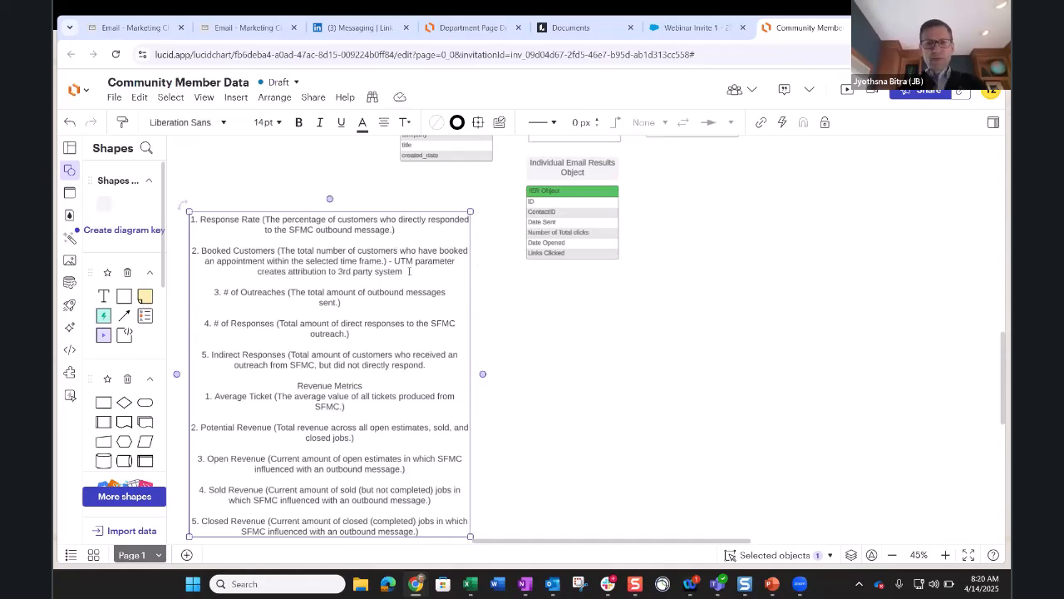
- Append "(might need a way to pull in 3rd party the attribution that pased in the UTM - back into SF)" to the Booked Customers item
{"action": "type", "text": " (migh"}
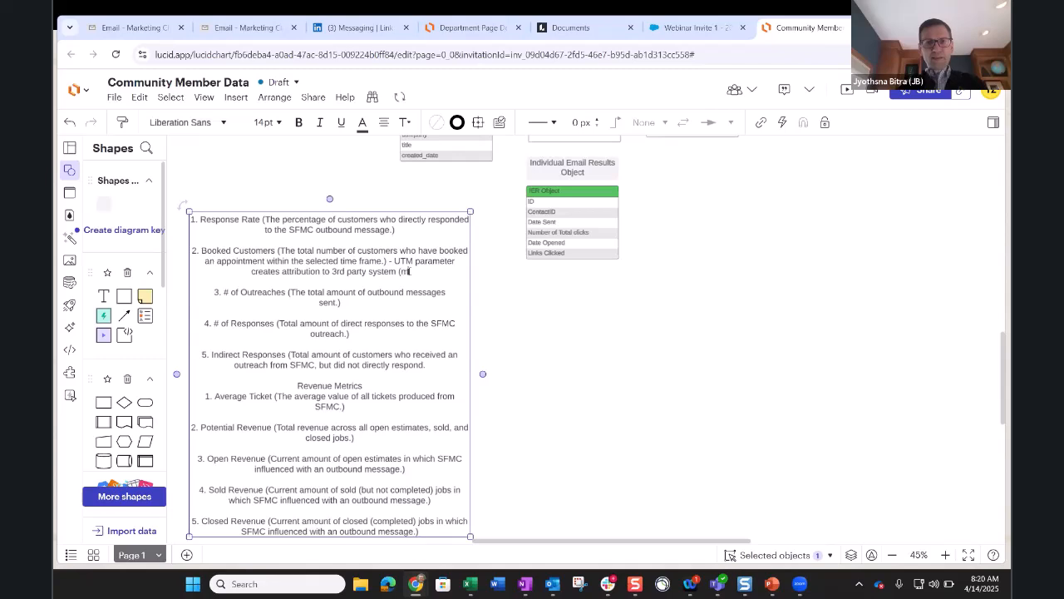
{"action": "type", "text": "t need a"}
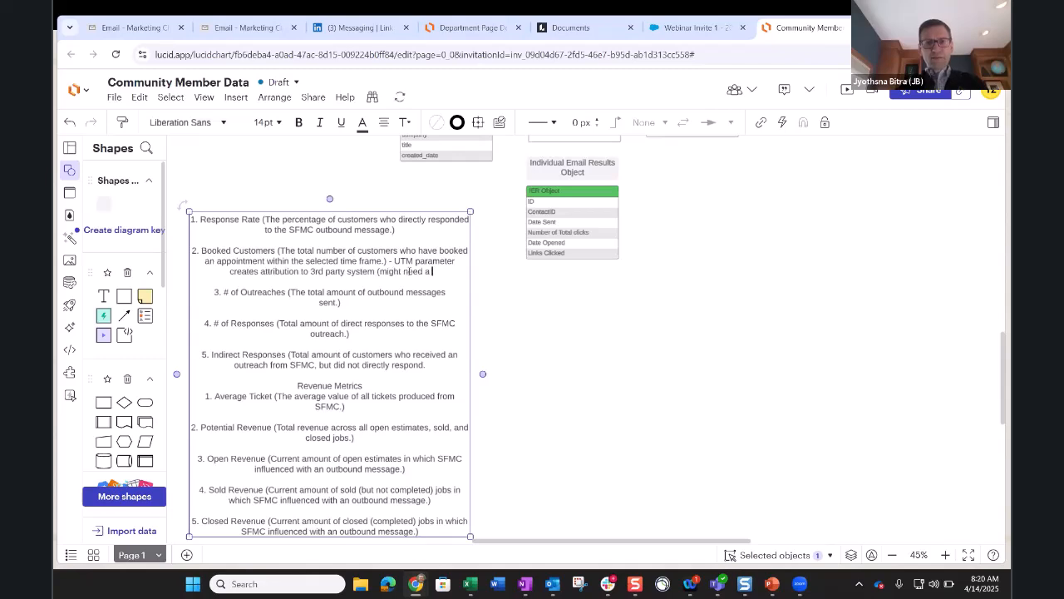
{"action": "type", "text": " way to pull in "}
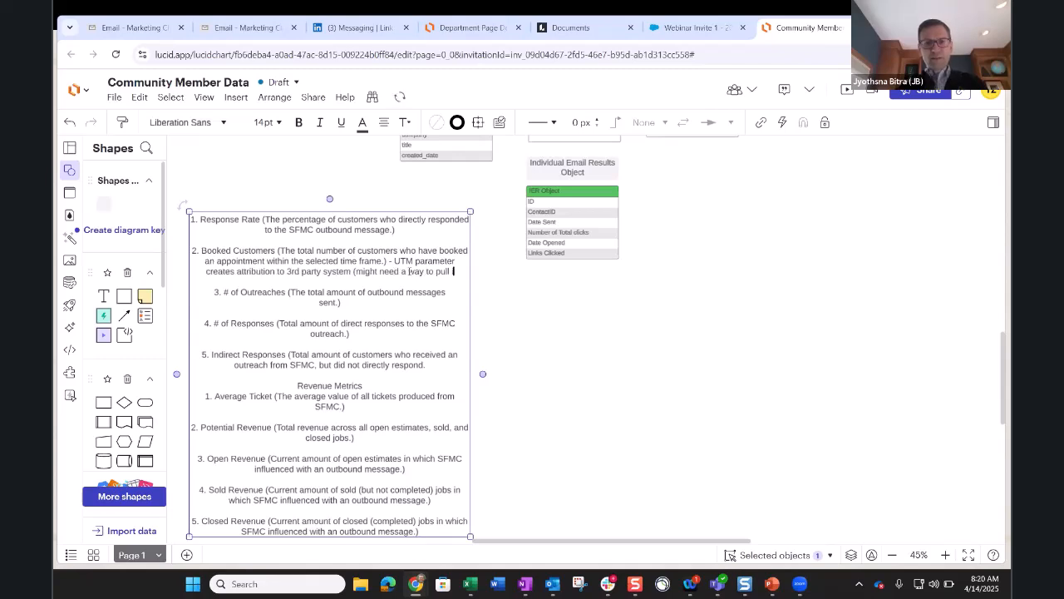
{"action": "type", "text": "3rd p"}
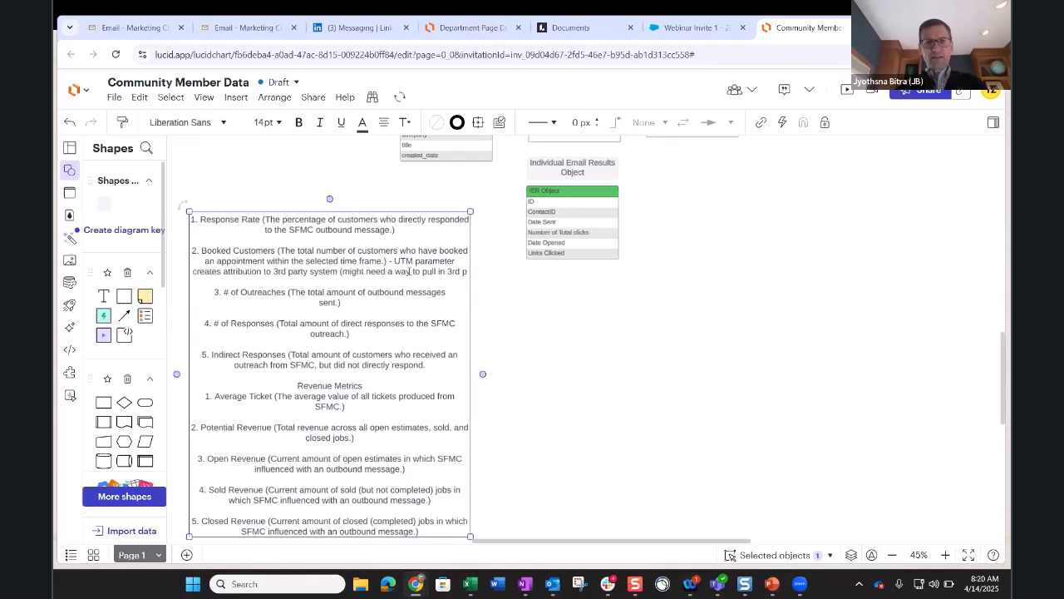
{"action": "type", "text": "arty that"}
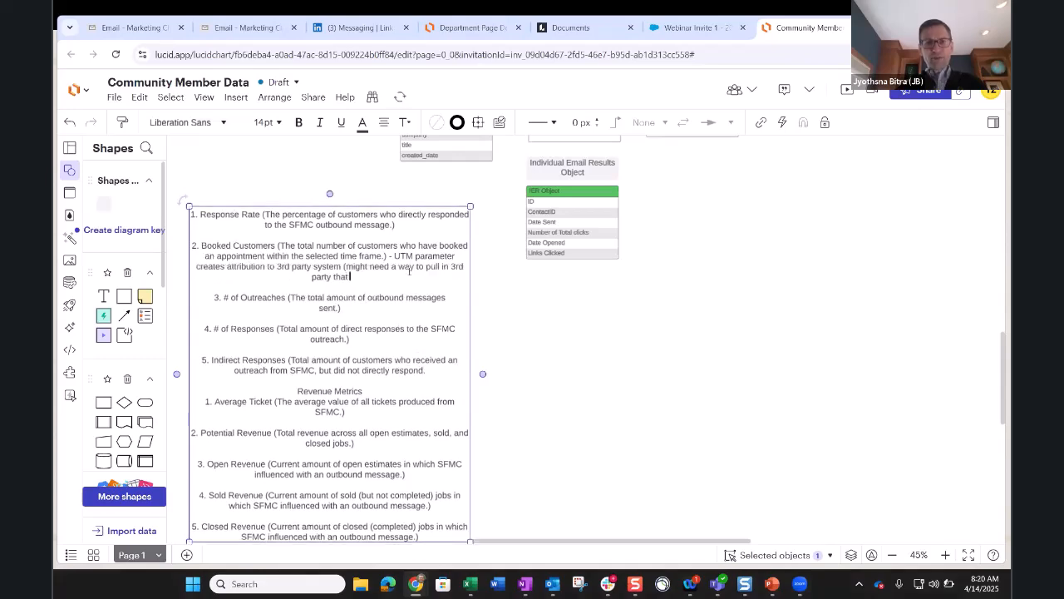
{"action": "key", "text": "BackSpace"}
{"action": "key", "text": "BackSpace"}
{"action": "type", "text": "e attribution "}
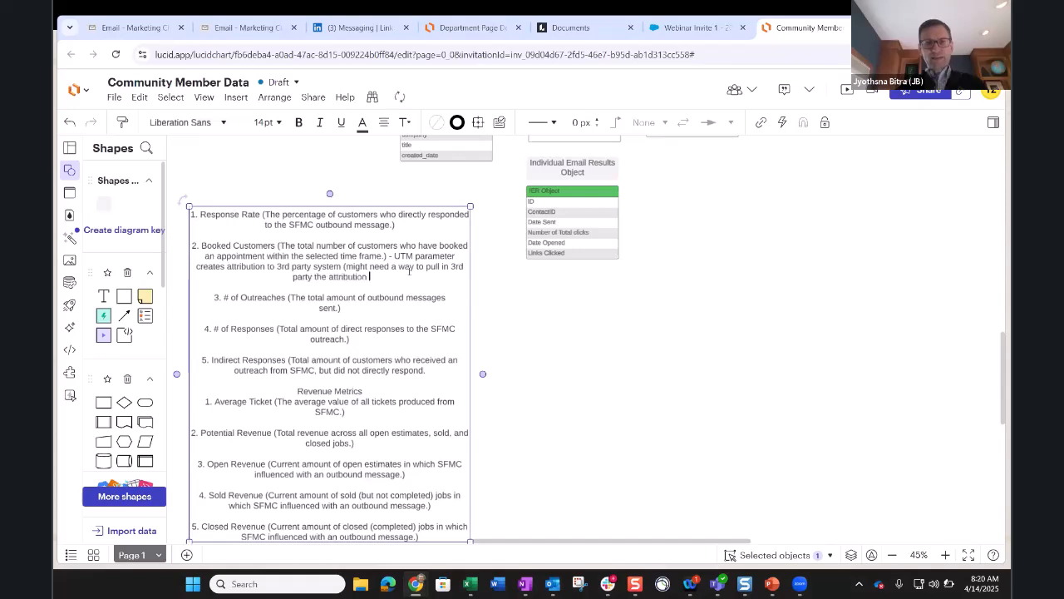
{"action": "type", "text": "th"}
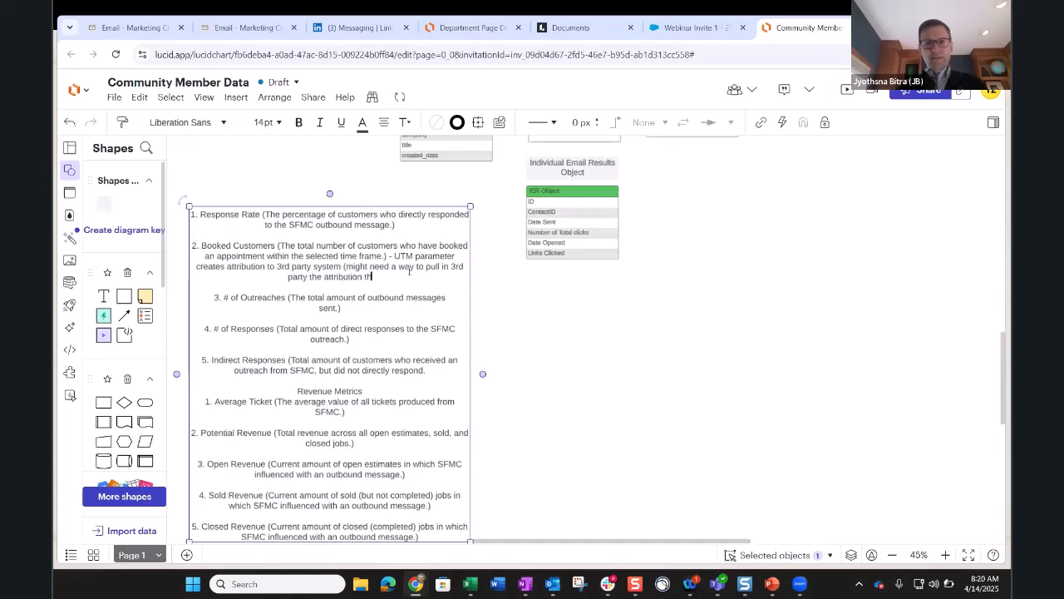
{"action": "type", "text": "at pased in th"}
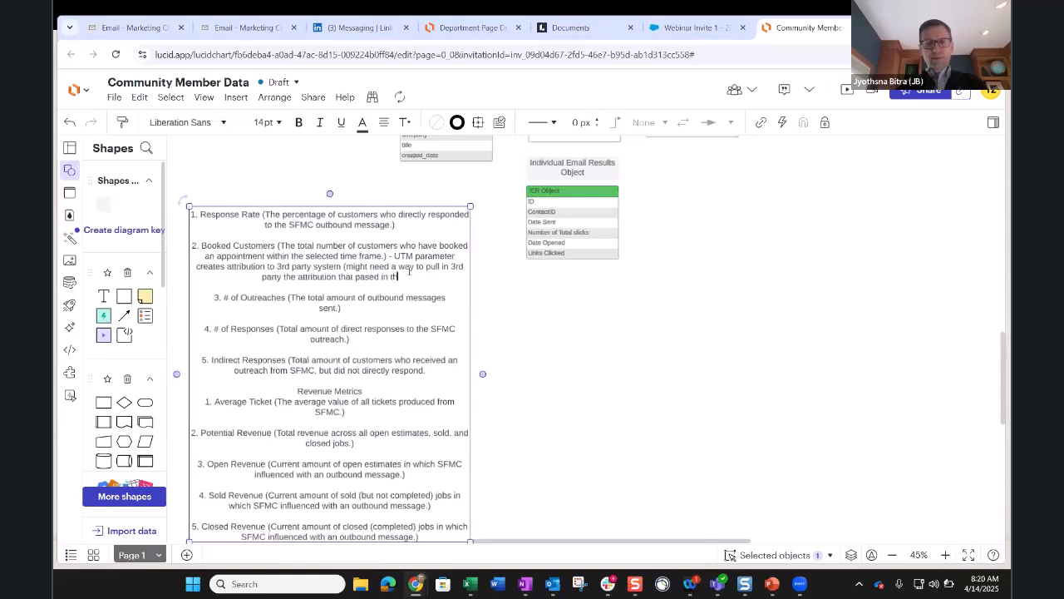
{"action": "type", "text": "e UTM"}
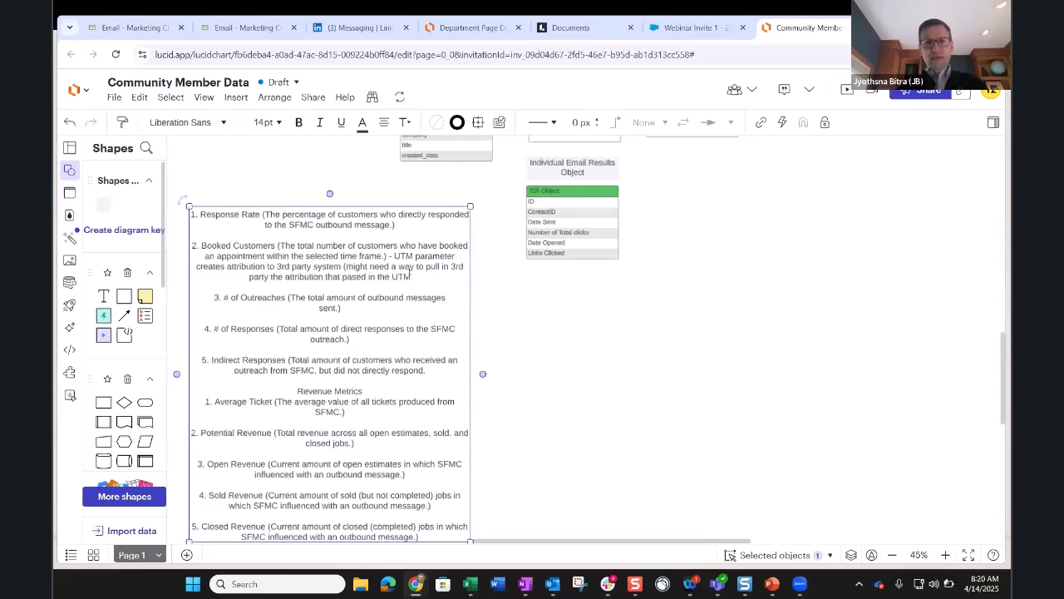
{"action": "type", "text": " - back in"}
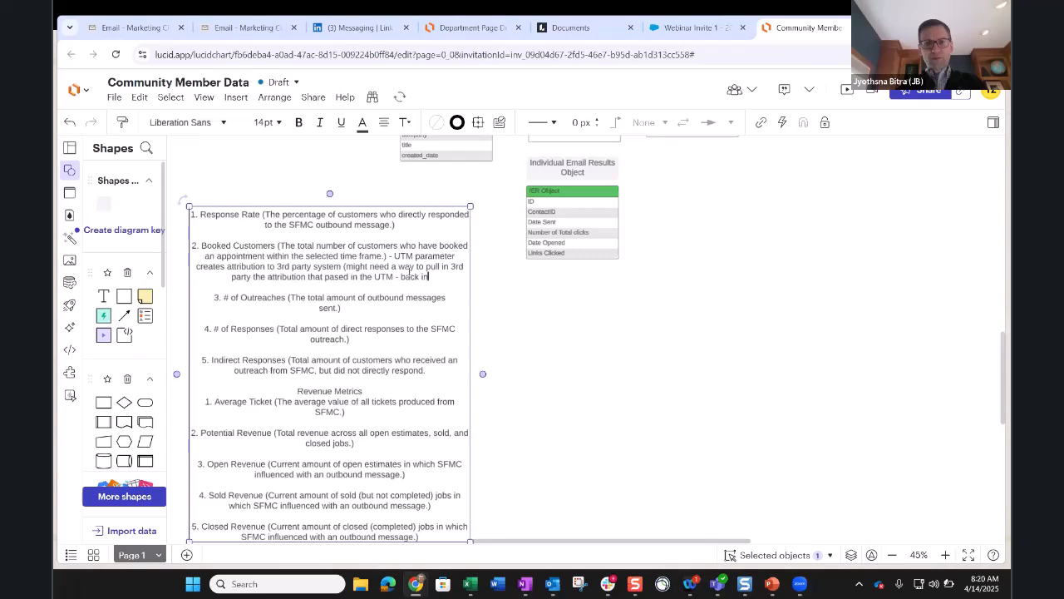
{"action": "type", "text": "to SF"}
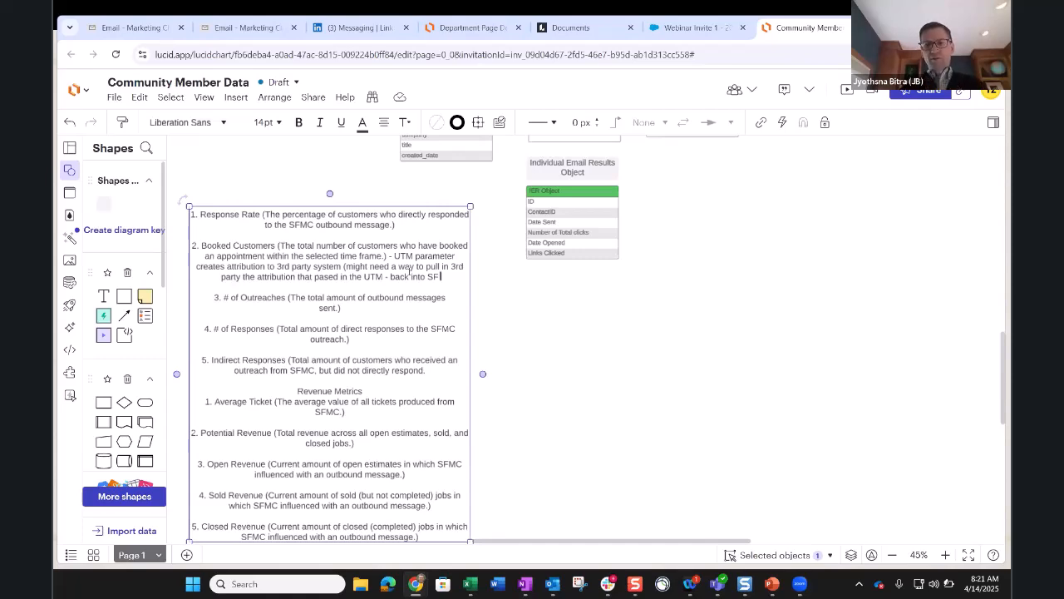
{"action": "type", "text": ")"}
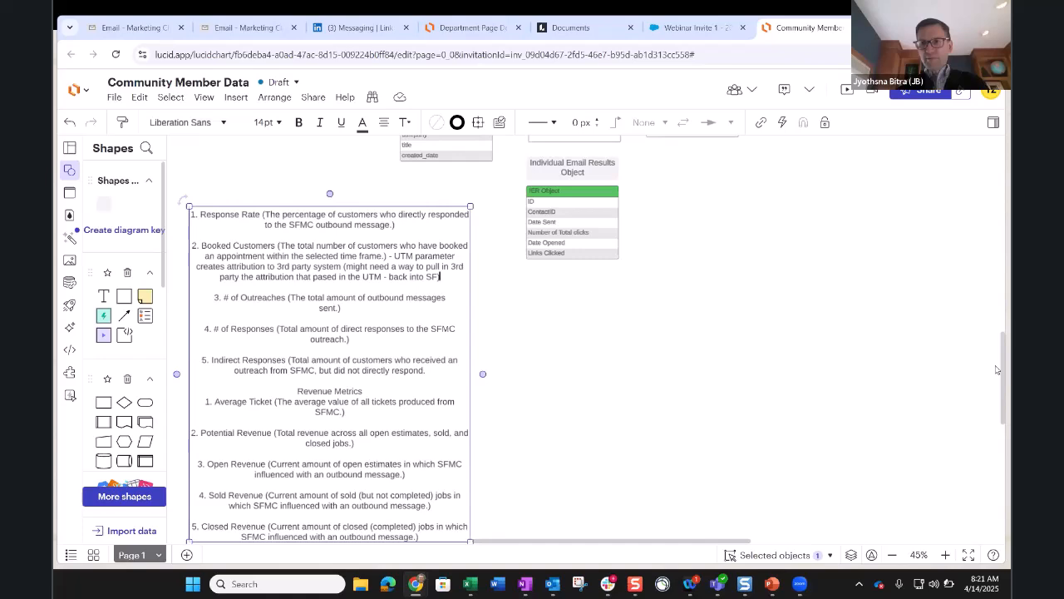
- Duplicate the IER Object table and place the copy in the empty area below and beyond the Campaign table
{"action": "scroll", "coordinate": [996, 341], "scroll_direction": "up", "scroll_amount": 3}
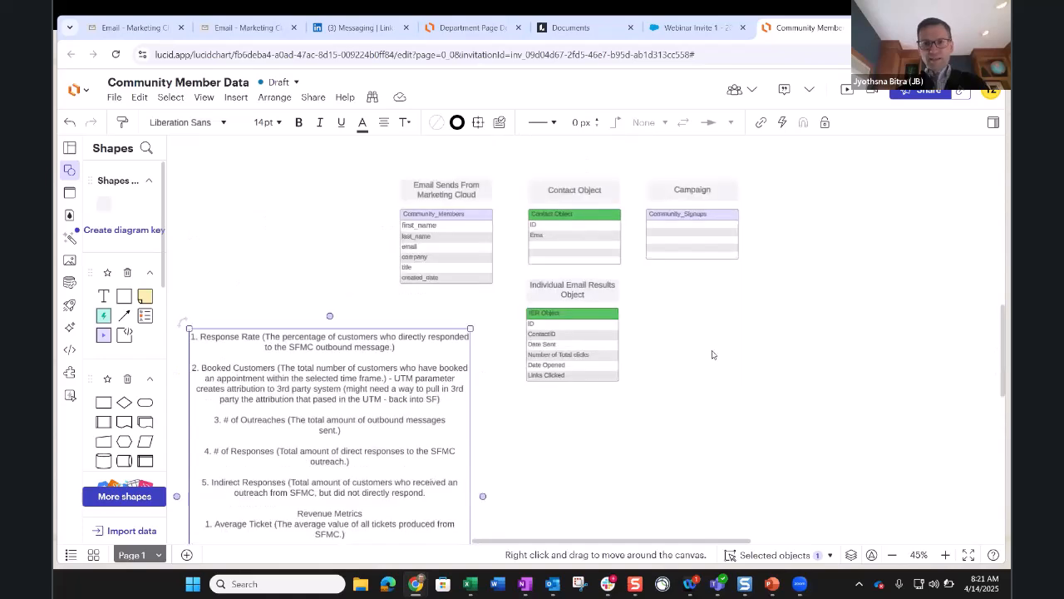
{"action": "left_click", "coordinate": [593, 313]}
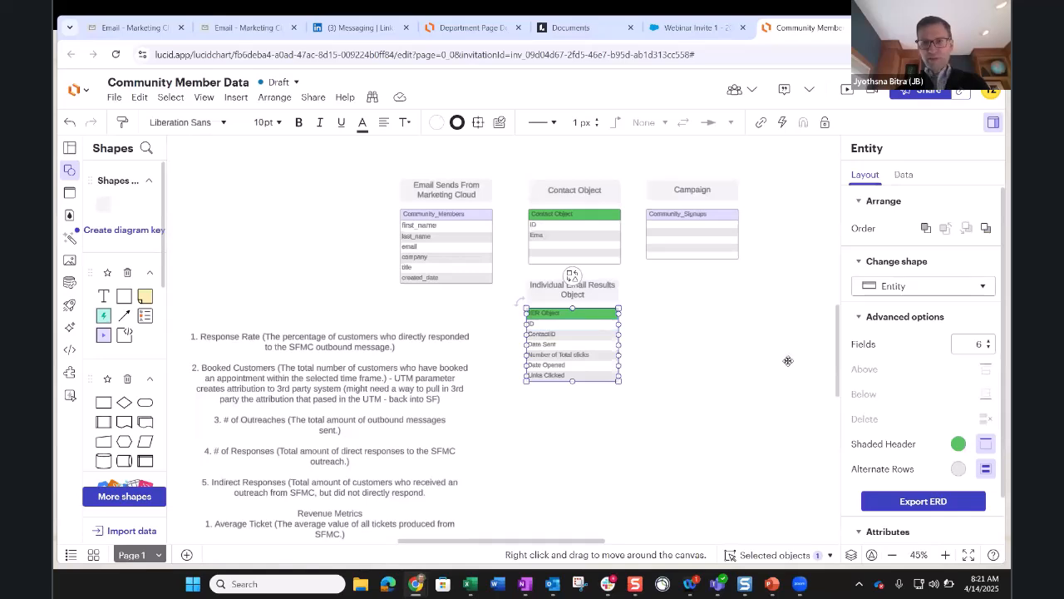
{"action": "key", "text": "ctrl+v"}
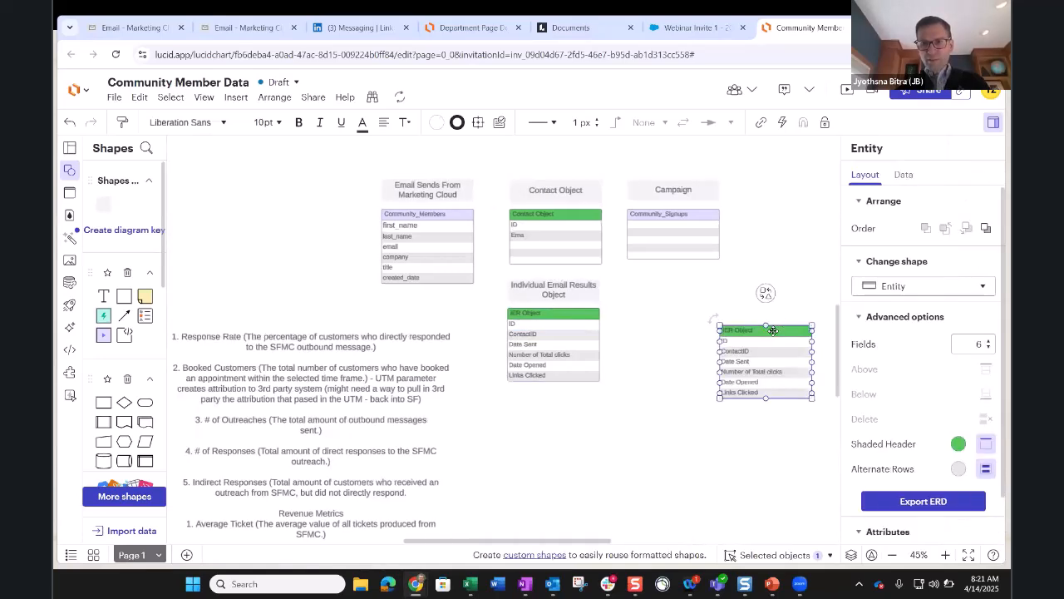
- Change the header of the copied IER Object table to "3rd Party Booking Appointments"
{"action": "double_click", "coordinate": [747, 330]}
{"action": "key", "text": "Left"}
{"action": "key", "text": "Right"}
{"action": "key", "text": "Right"}
{"action": "key", "text": "Right"}
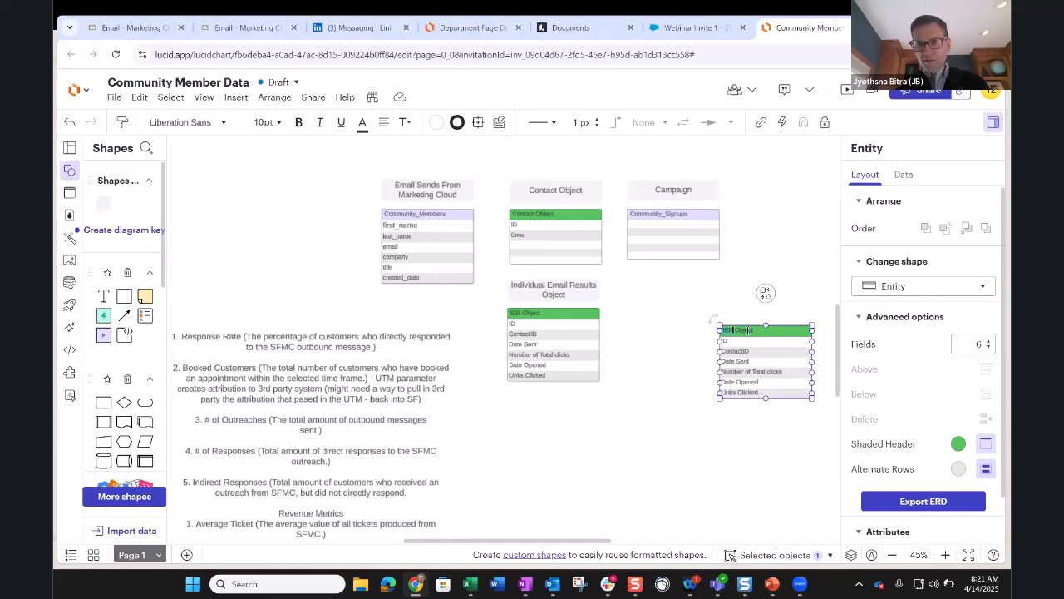
{"action": "left_click", "coordinate": [735, 332]}
{"action": "type", "text": "Link"}
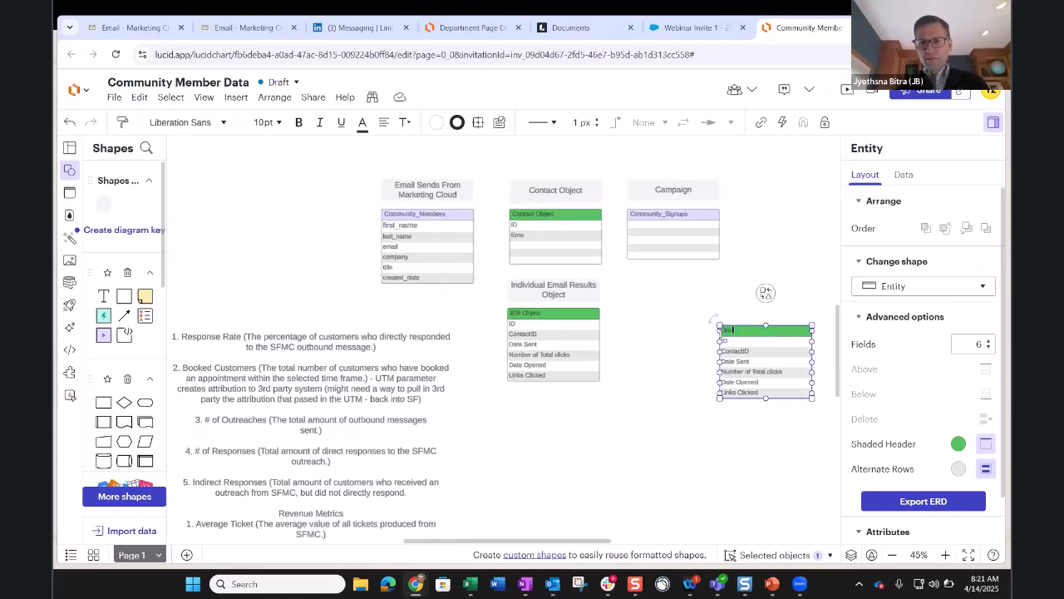
{"action": "type", "text": " Pre"}
{"action": "key", "text": "BackSpace"}
{"action": "key", "text": "BackSpace"}
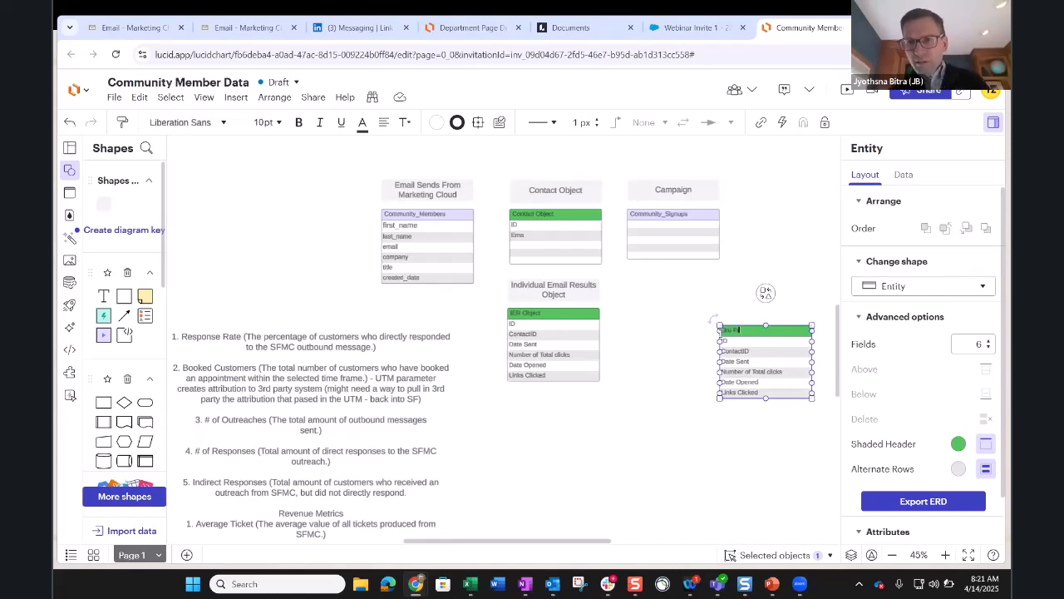
{"action": "type", "text": "a"}
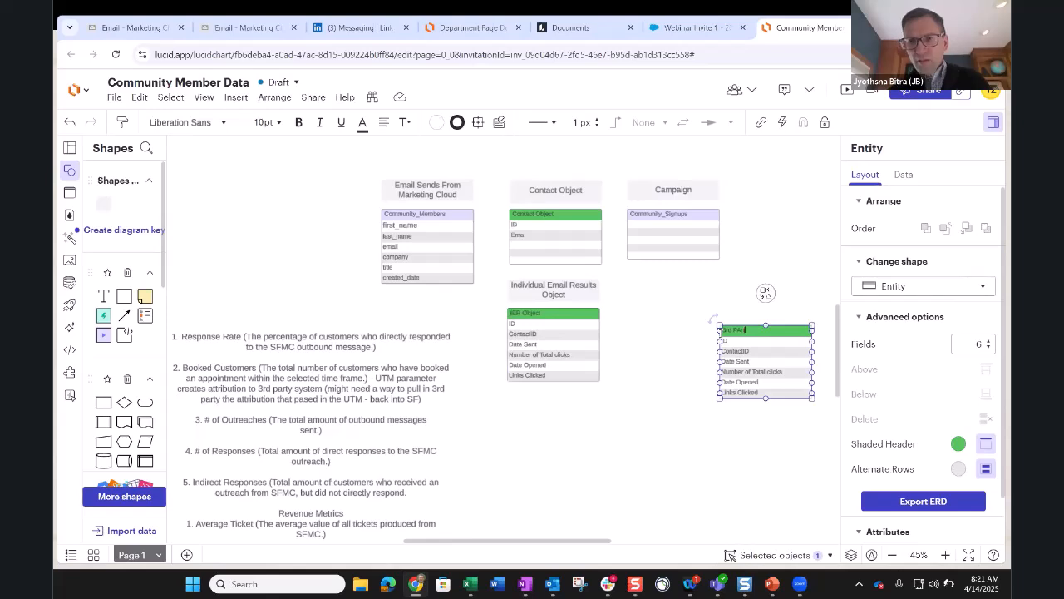
{"action": "type", "text": "rty"}
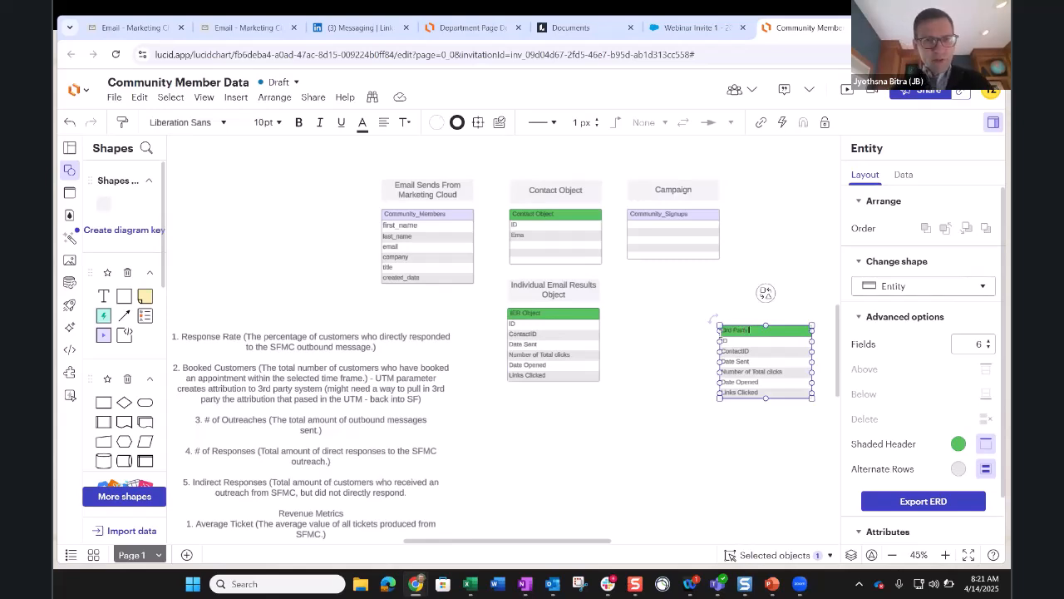
{"action": "type", "text": " Booki"}
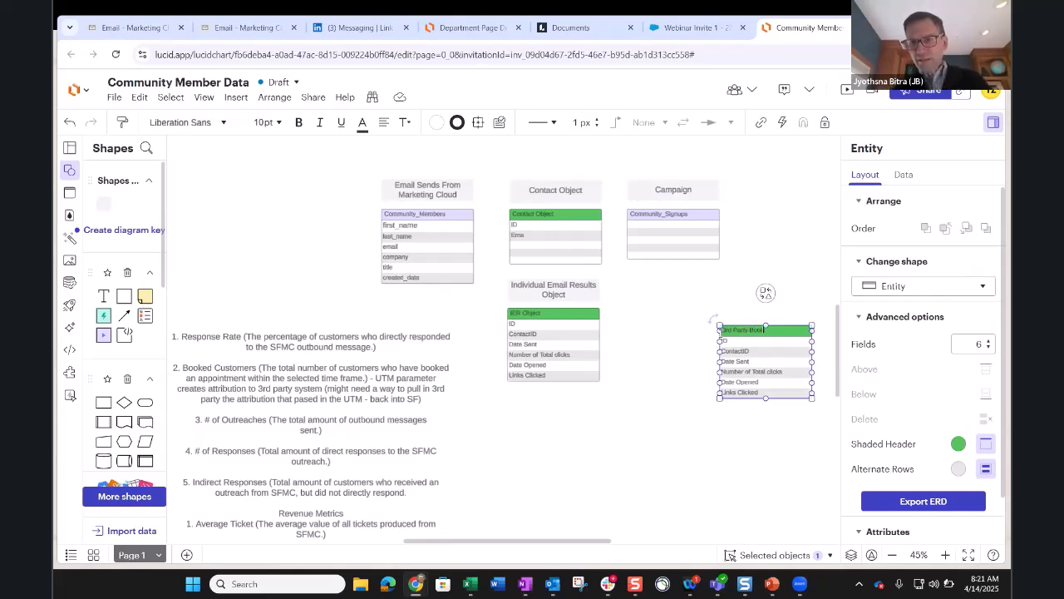
{"action": "type", "text": "ng Appoi"}
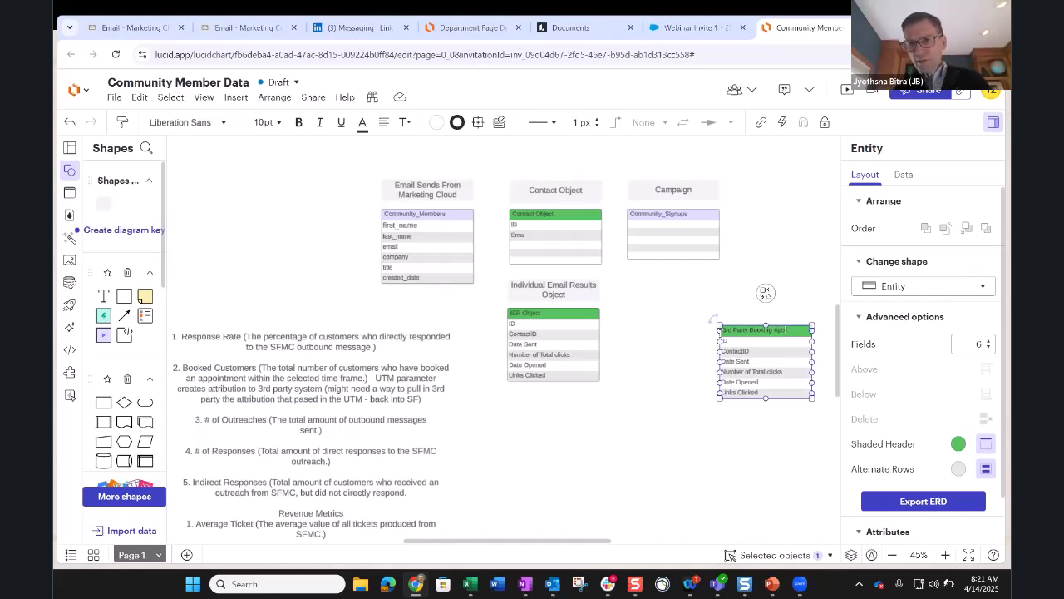
{"action": "type", "text": "ntments"}
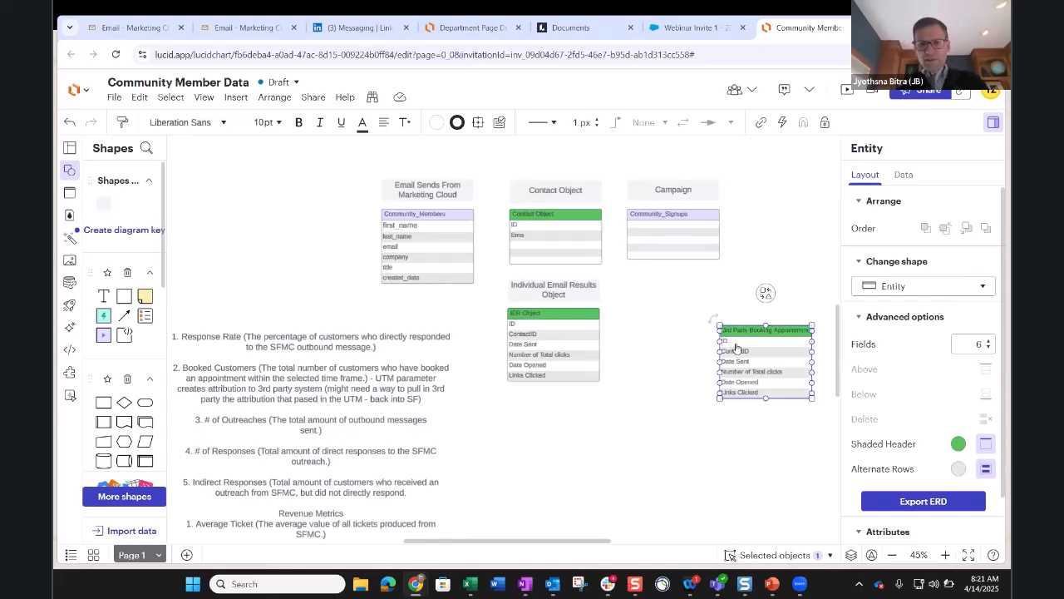
- Rename the first three rows of the 3rd Party Booking Appointments table to "UTM from SFMC", "Booking ID" and "ContactID"
{"action": "double_click", "coordinate": [735, 344]}
{"action": "type", "text": "UTM"}
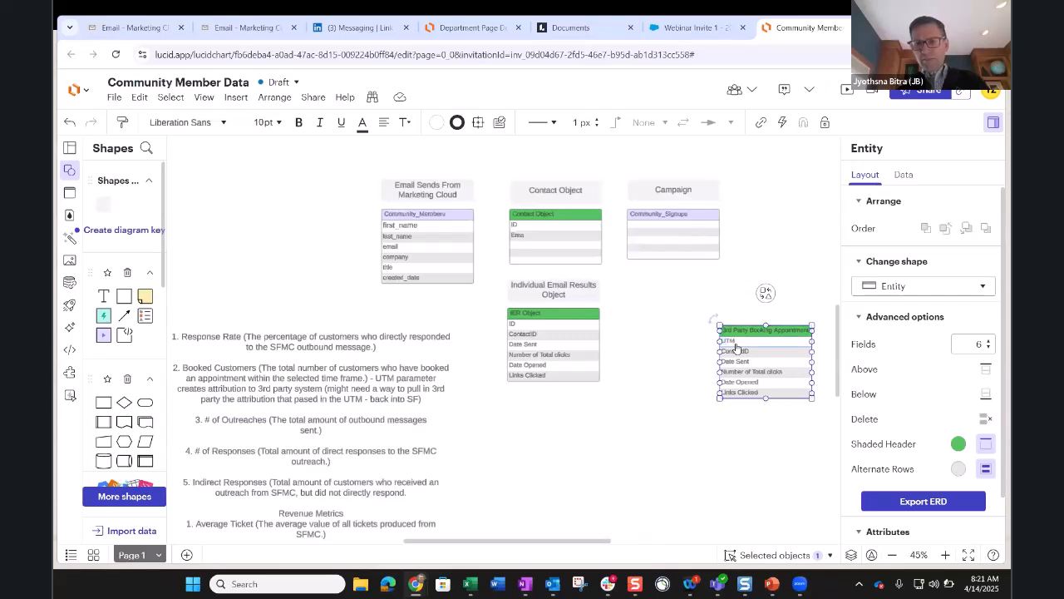
{"action": "type", "text": " from"}
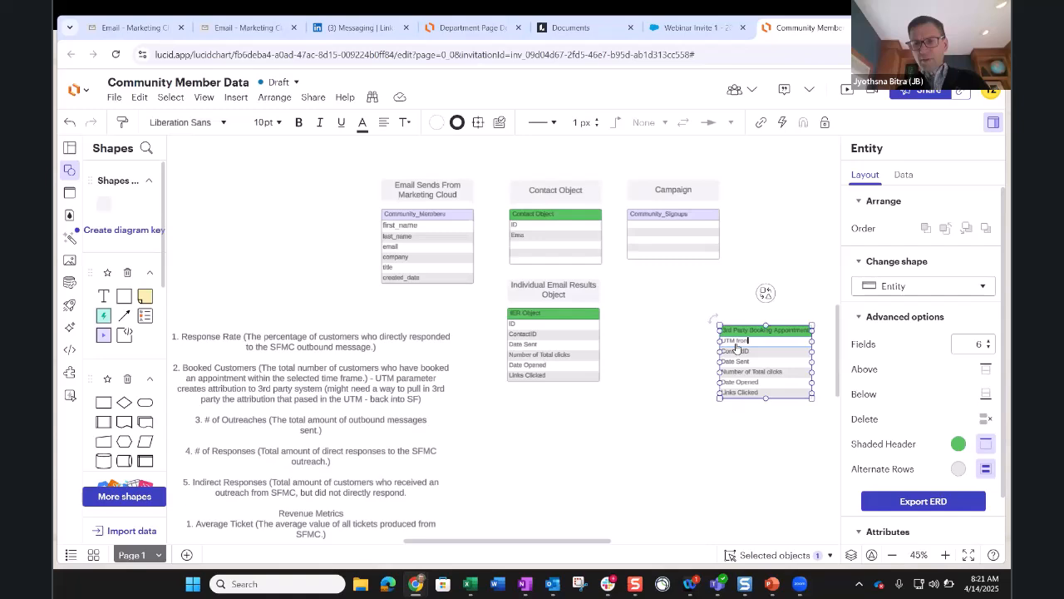
{"action": "type", "text": " SFMC"}
{"action": "double_click", "coordinate": [751, 351]}
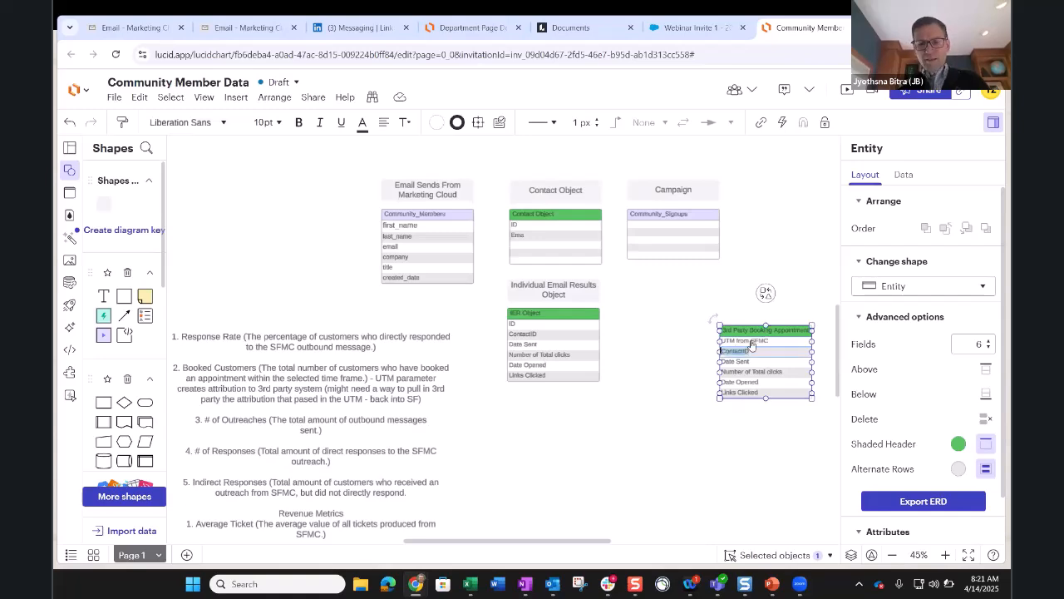
{"action": "type", "text": "Booki"}
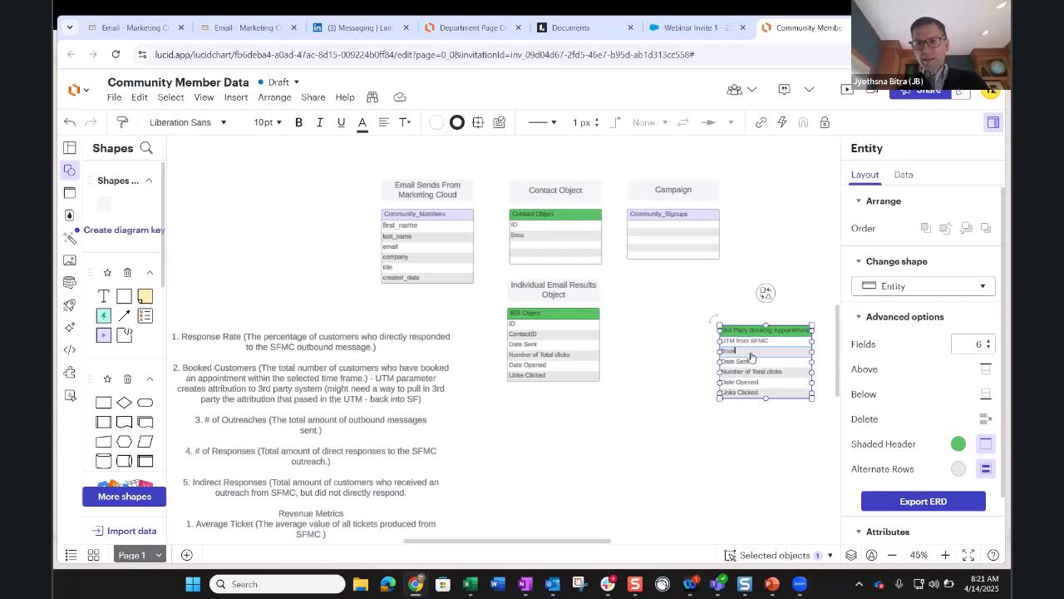
{"action": "type", "text": "ng ID"}
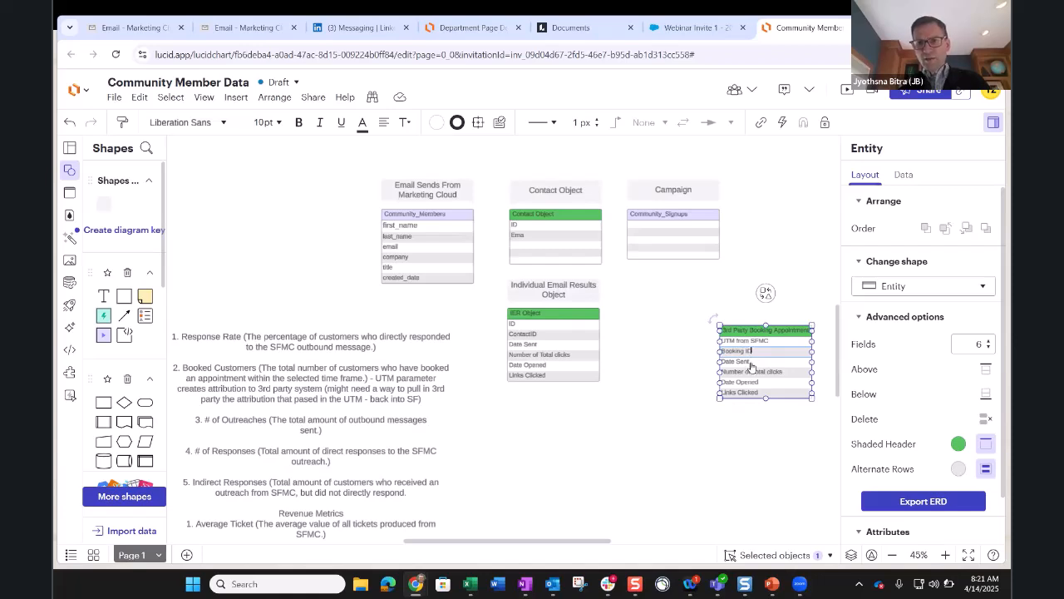
{"action": "double_click", "coordinate": [752, 365]}
{"action": "type", "text": "D"}
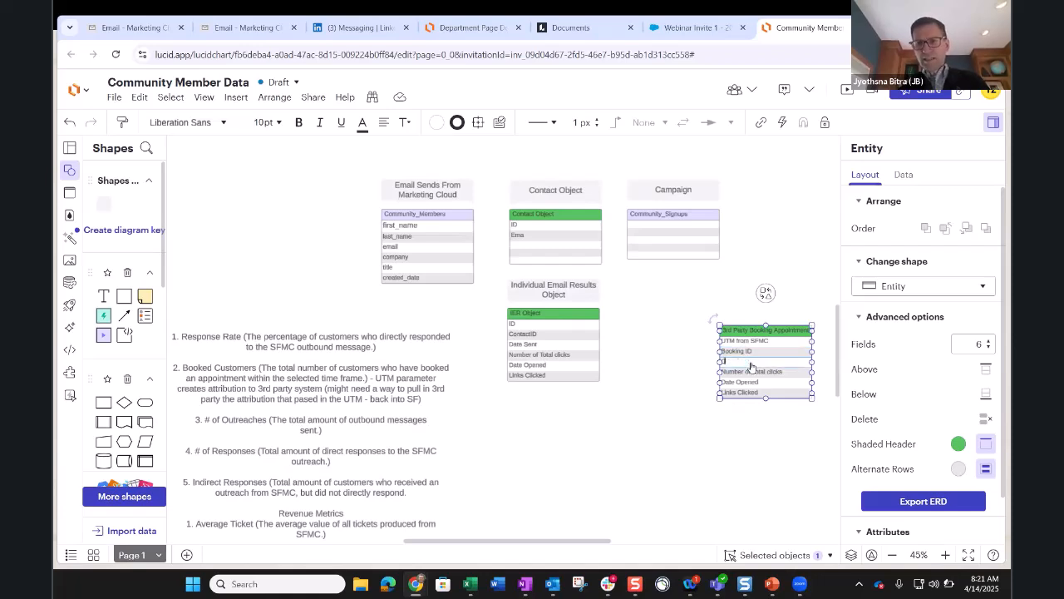
{"action": "type", "text": "ContactID"}
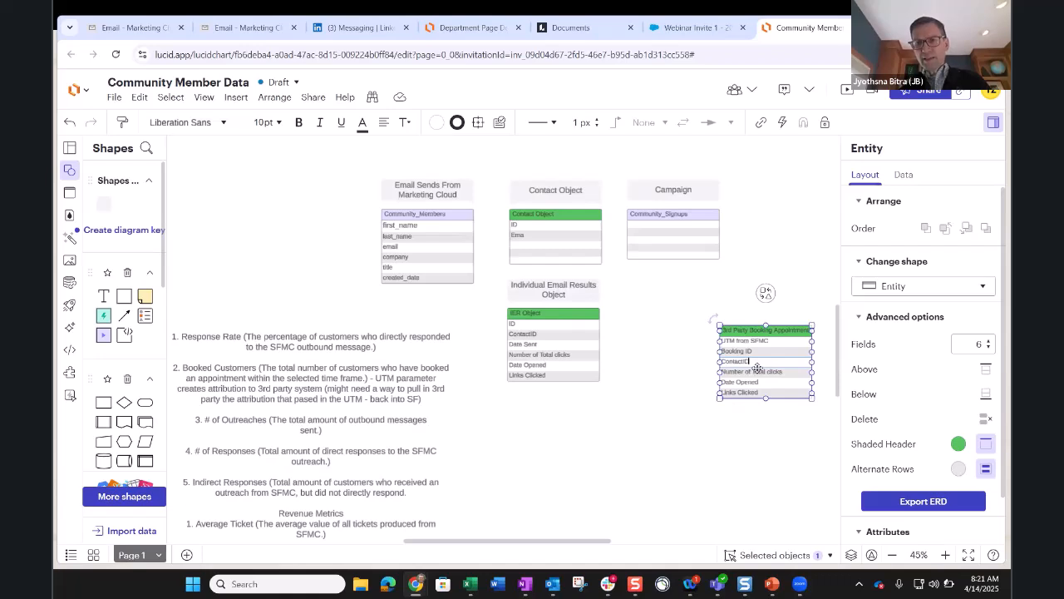
- Clear the text of the Number of Total clicks and Date Opened rows in the 3rd Party Booking Appointments table
{"action": "double_click", "coordinate": [760, 373]}
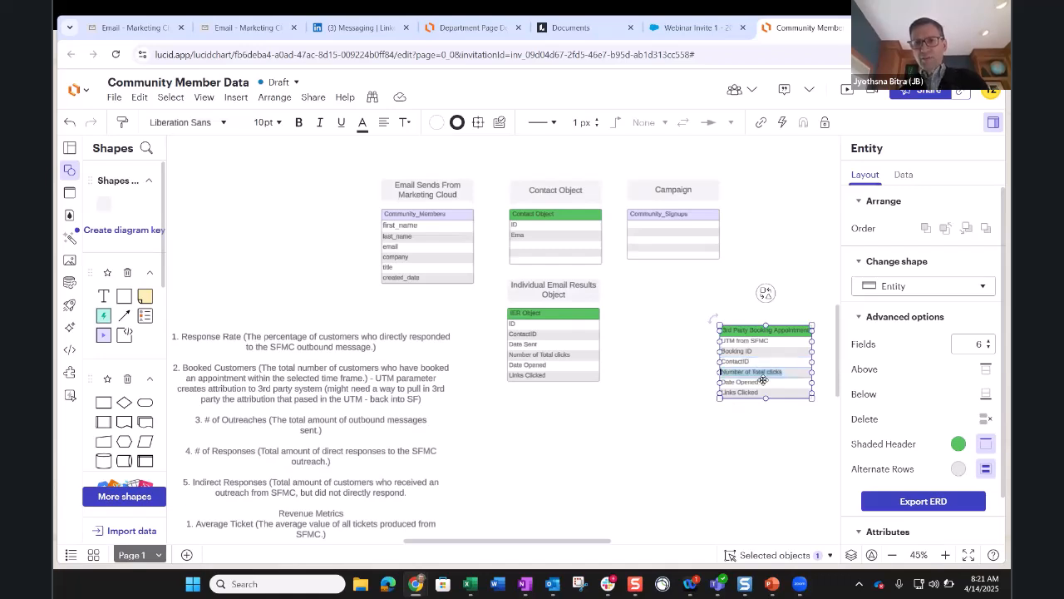
{"action": "key", "text": "BackSpace"}
{"action": "double_click", "coordinate": [763, 383]}
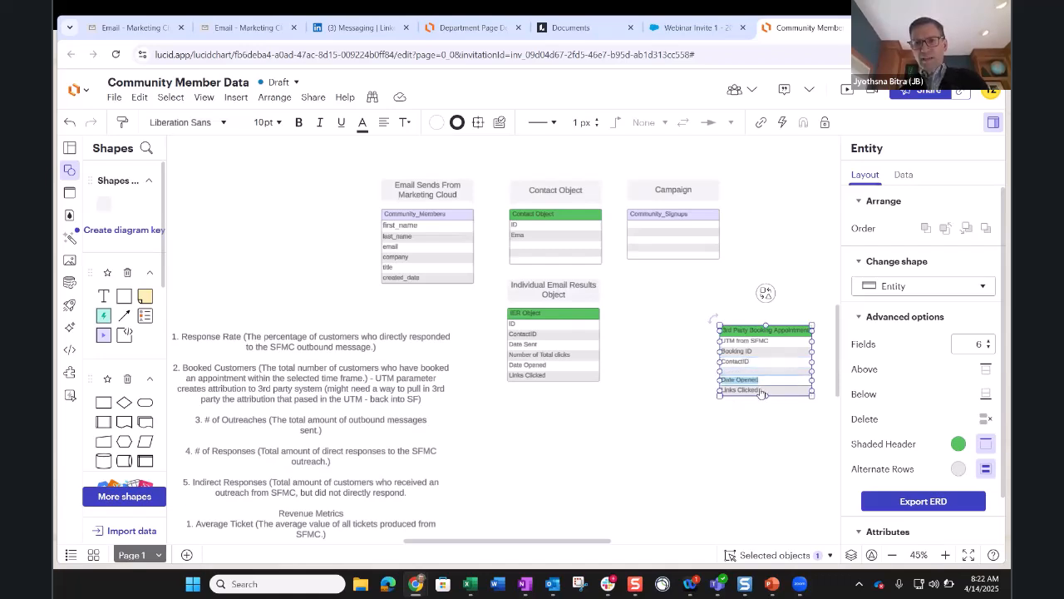
{"action": "key", "text": "BackSpace"}
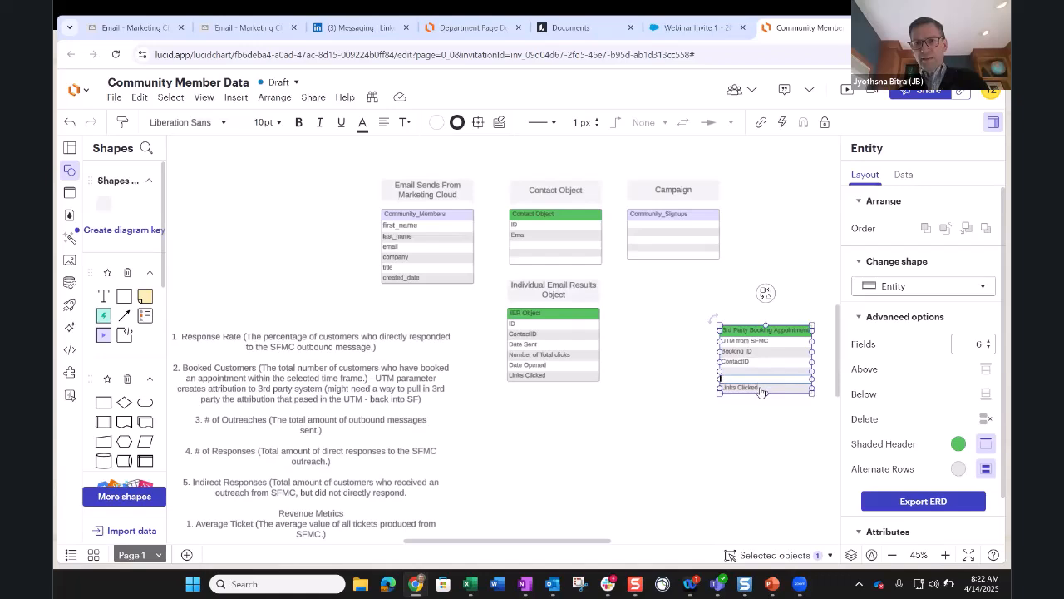
{"action": "key", "text": "ctrl+z"}
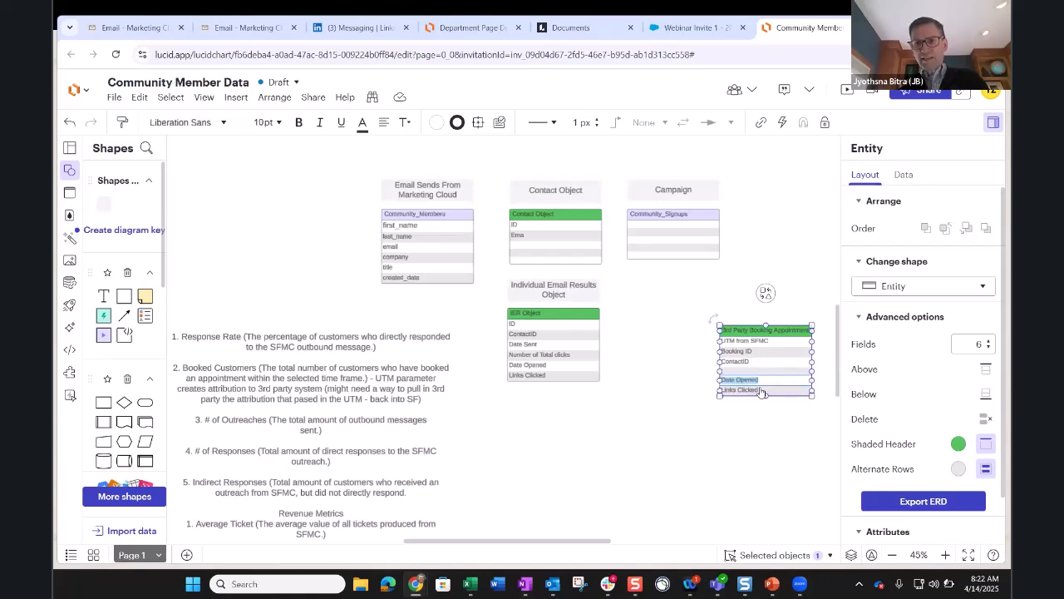
{"action": "key", "text": "BackSpace"}
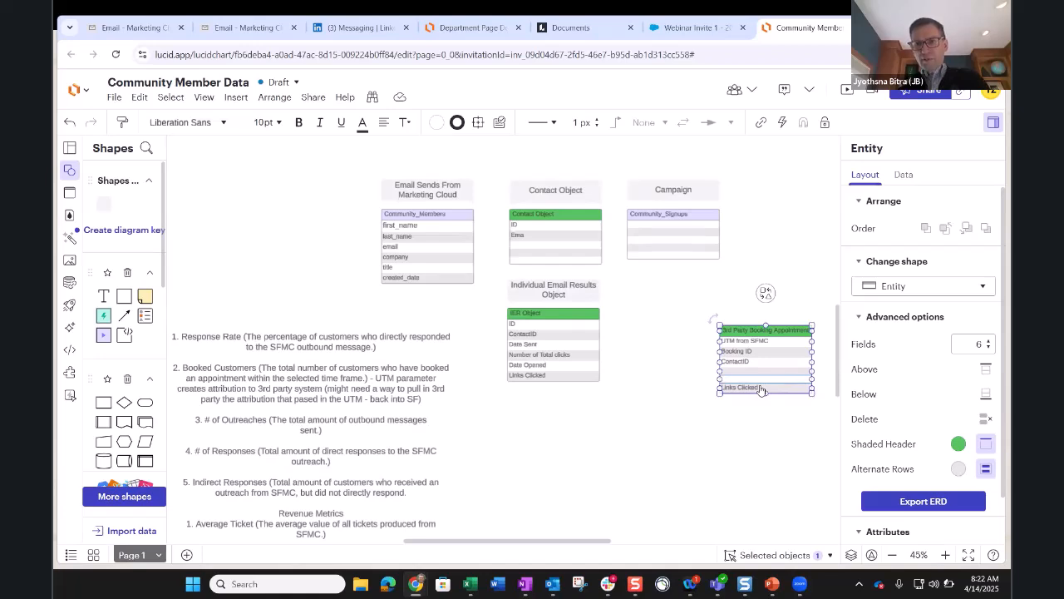
- Clear the text of the Links Clicked row in the 3rd Party Booking Appointments table
{"action": "left_click_drag", "start_coordinate": [762, 389], "coordinate": [766, 391]}
{"action": "left_click", "coordinate": [767, 391]}
{"action": "key", "text": "Delete"}
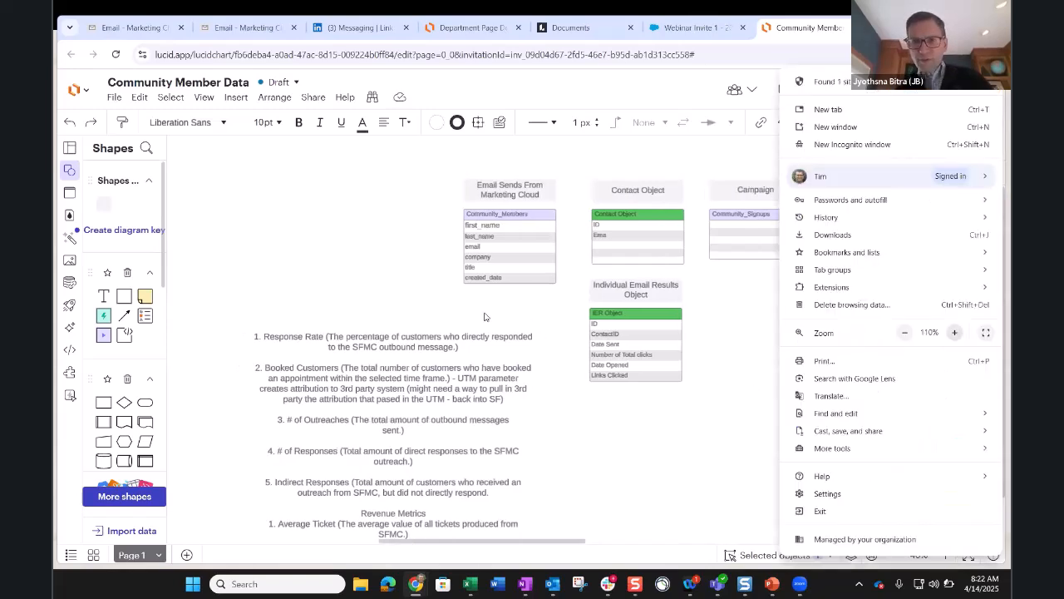
{"action": "left_click", "coordinate": [620, 472]}
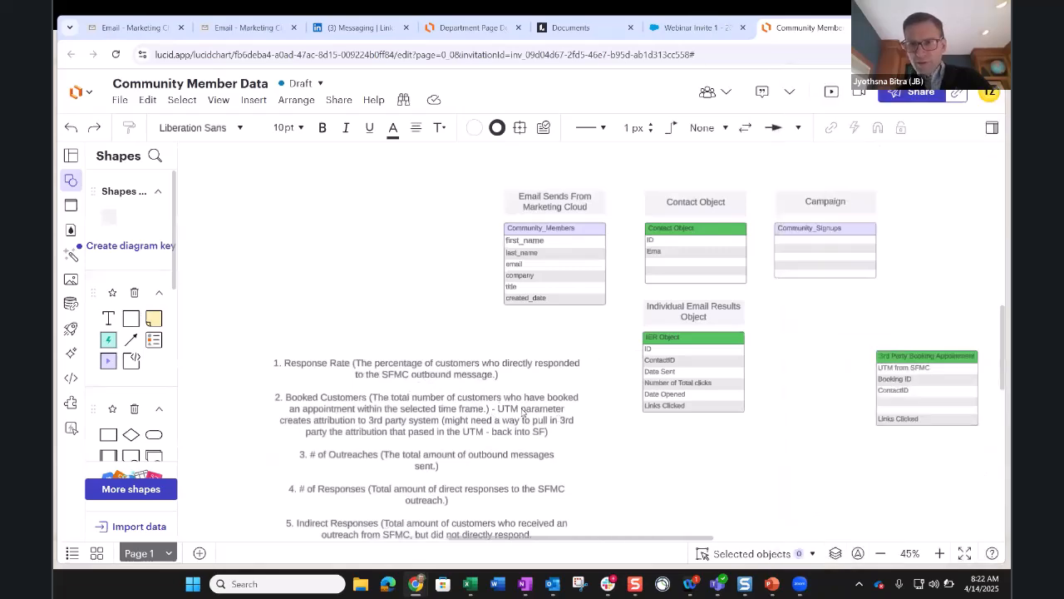
{"action": "left_click_drag", "start_coordinate": [906, 424], "coordinate": [780, 370]}
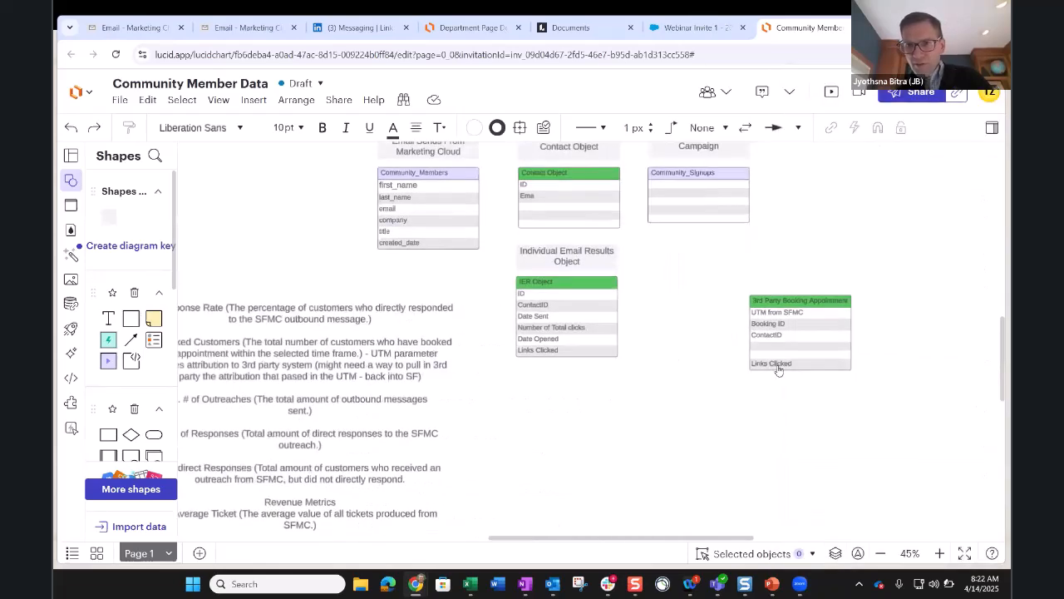
{"action": "left_click", "coordinate": [780, 370]}
{"action": "key", "text": "BackSpace"}
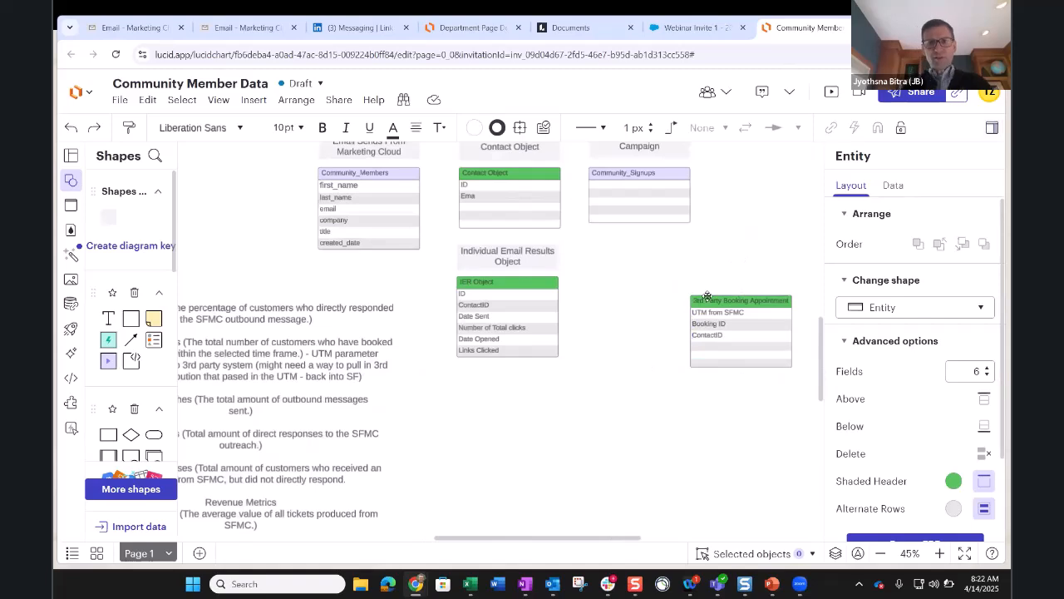
{"action": "key", "text": "Escape"}
{"action": "left_click", "coordinate": [740, 300]}
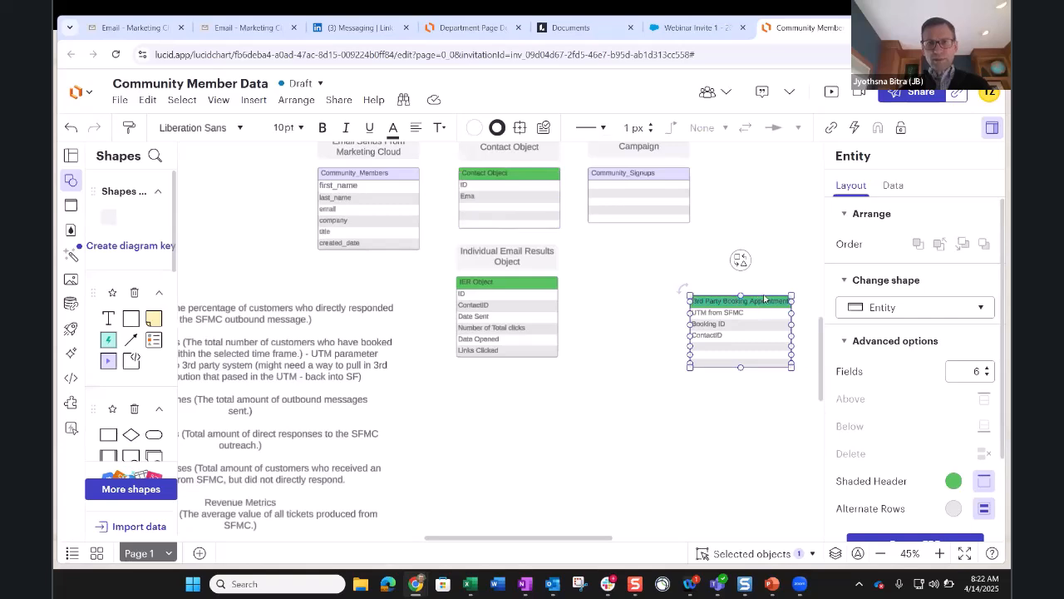
{"action": "left_click", "coordinate": [663, 377]}
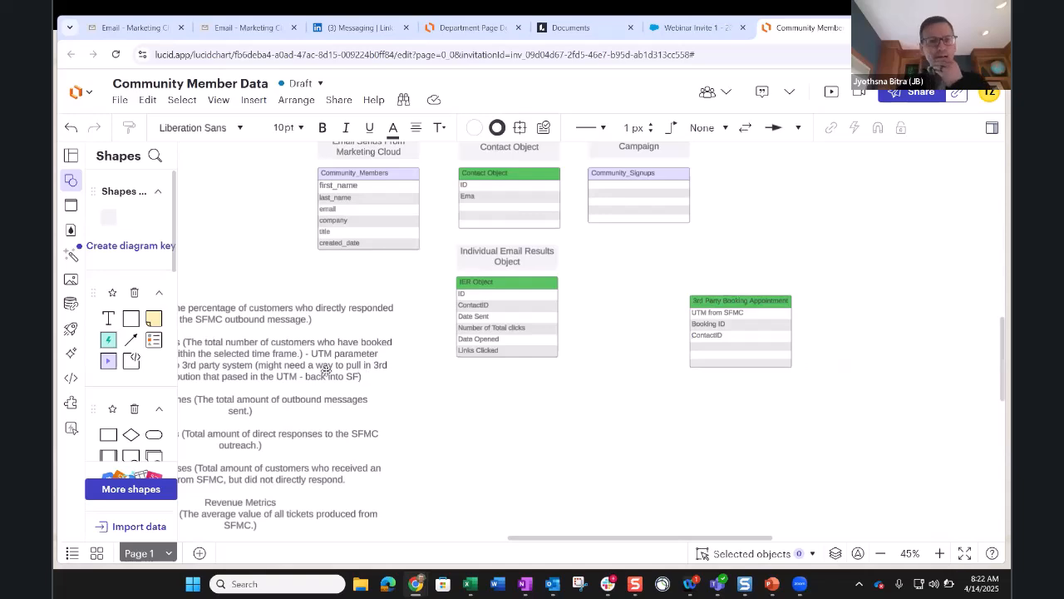
{"action": "left_click", "coordinate": [348, 393]}
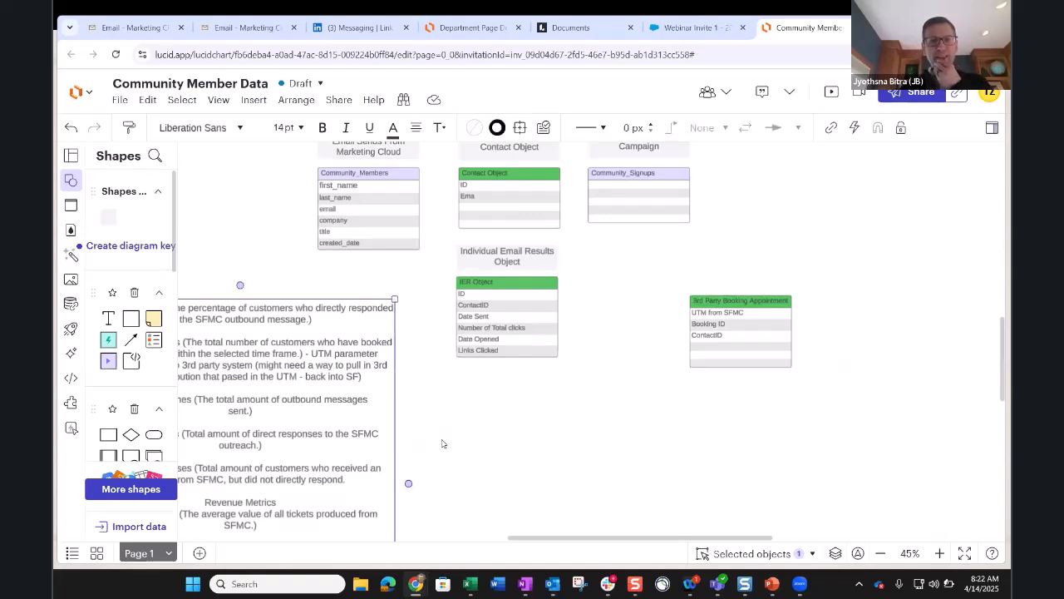
{"action": "scroll", "coordinate": [579, 418], "scroll_direction": "left", "scroll_amount": 2}
{"action": "scroll", "coordinate": [580, 418], "scroll_direction": "down", "scroll_amount": 1}
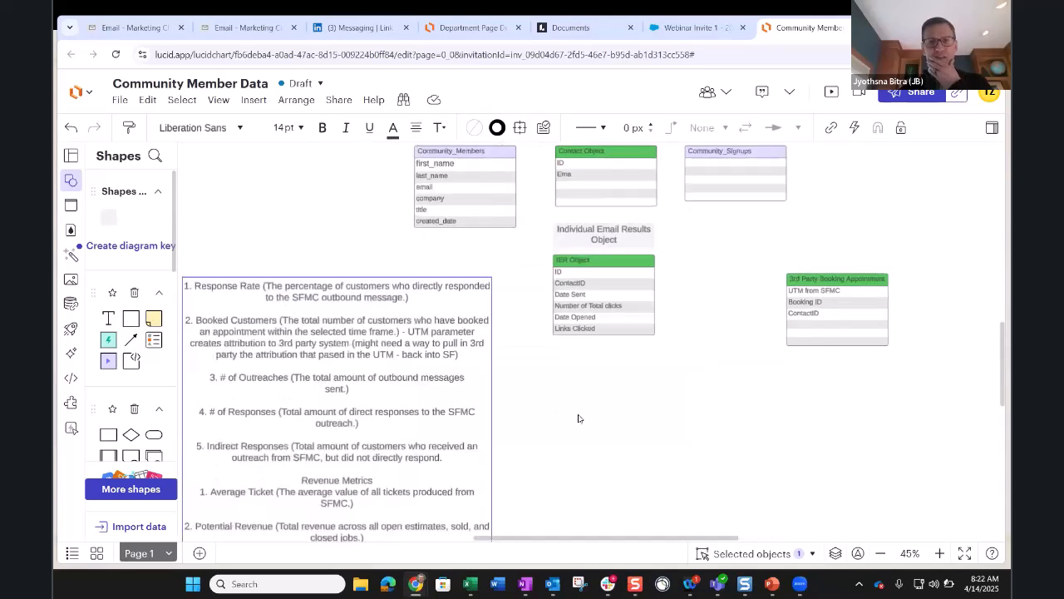
{"action": "scroll", "coordinate": [297, 285], "scroll_direction": "left", "scroll_amount": 1}
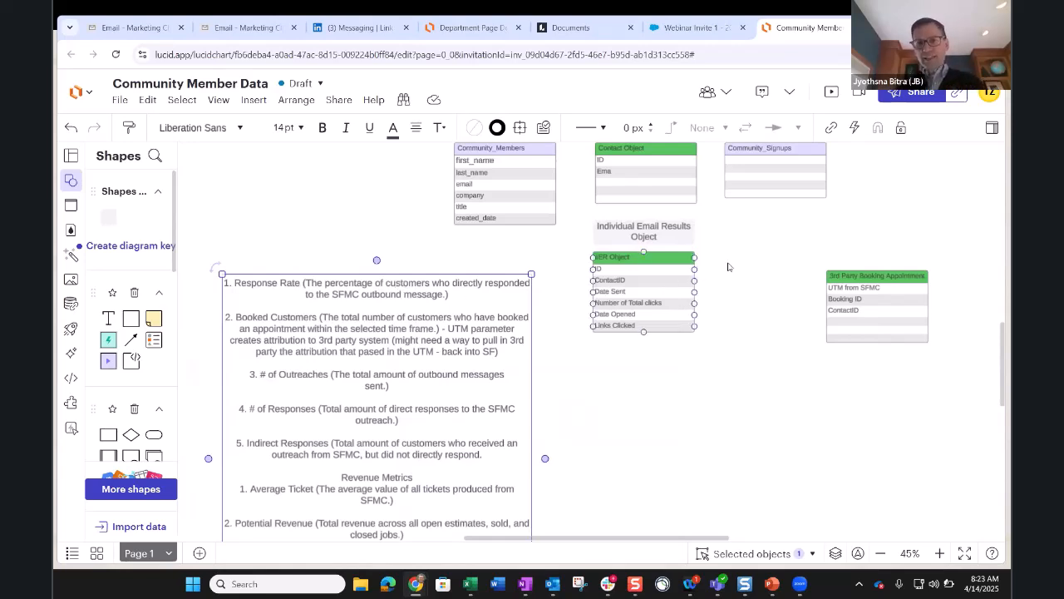
{"action": "left_click_drag", "start_coordinate": [614, 170], "coordinate": [614, 207]}
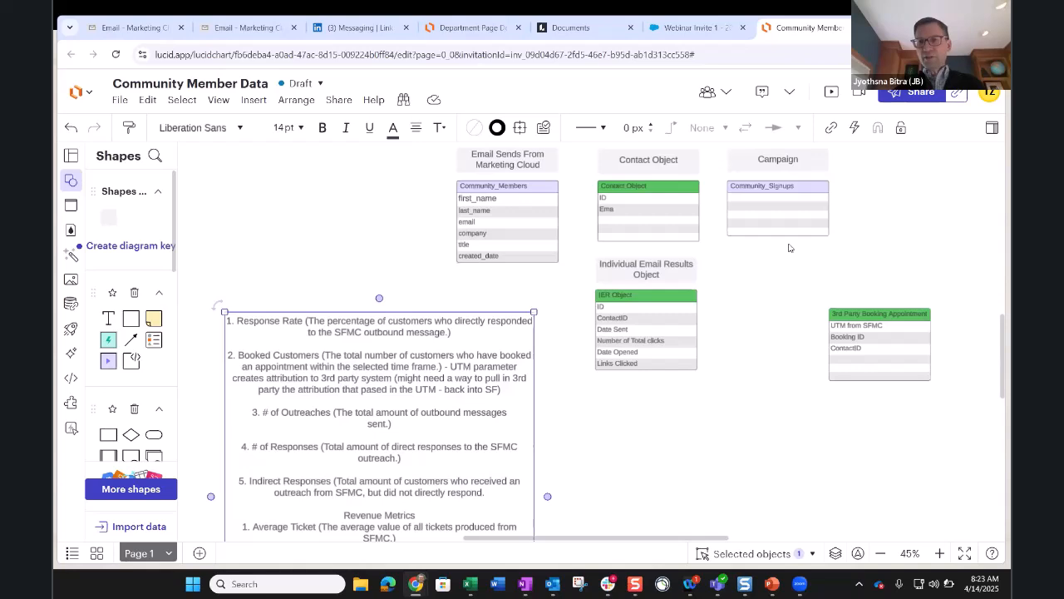
- Change the header of the Community_Signups table to "Campaign"
{"action": "left_click", "coordinate": [772, 186]}
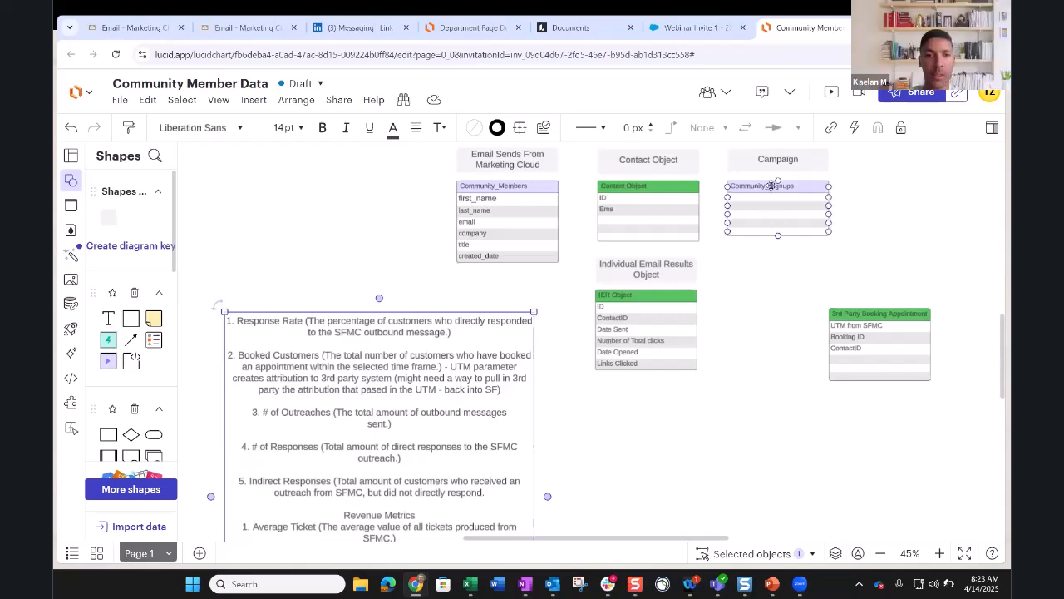
{"action": "double_click", "coordinate": [772, 186]}
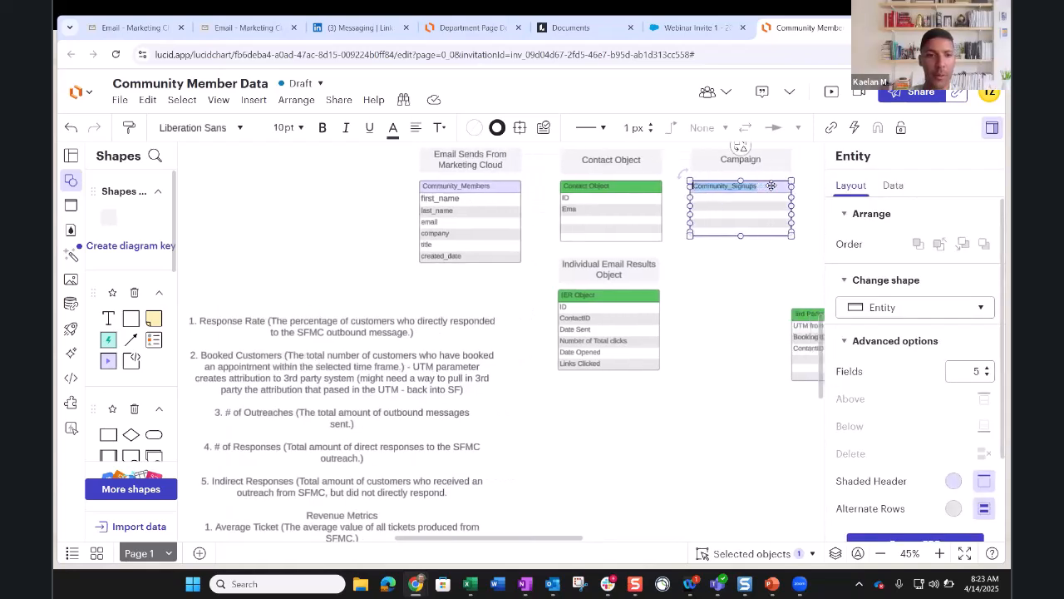
{"action": "type", "text": "Campaign"}
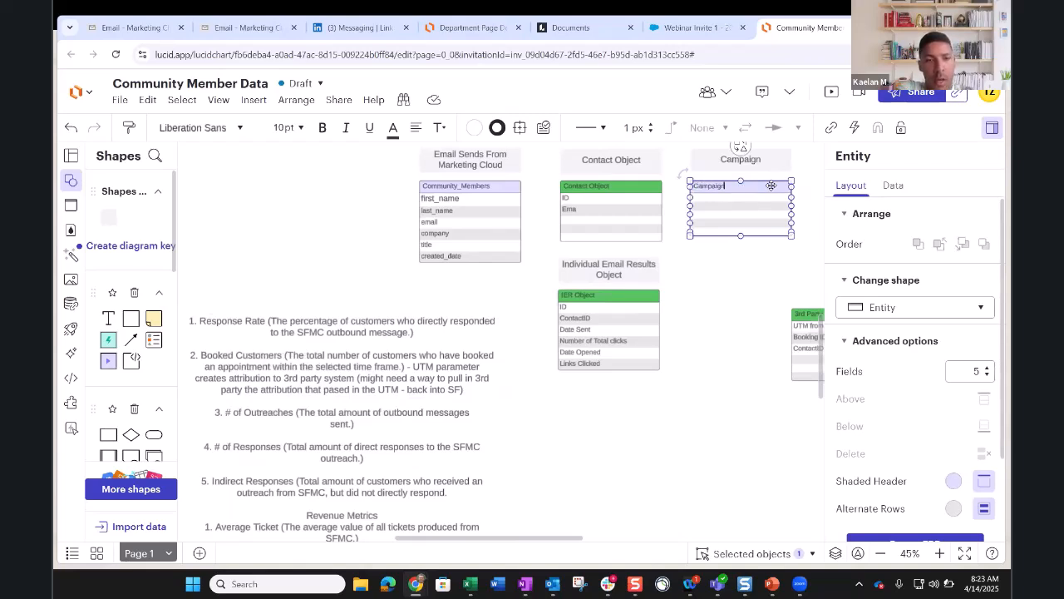
{"action": "left_click", "coordinate": [714, 435]}
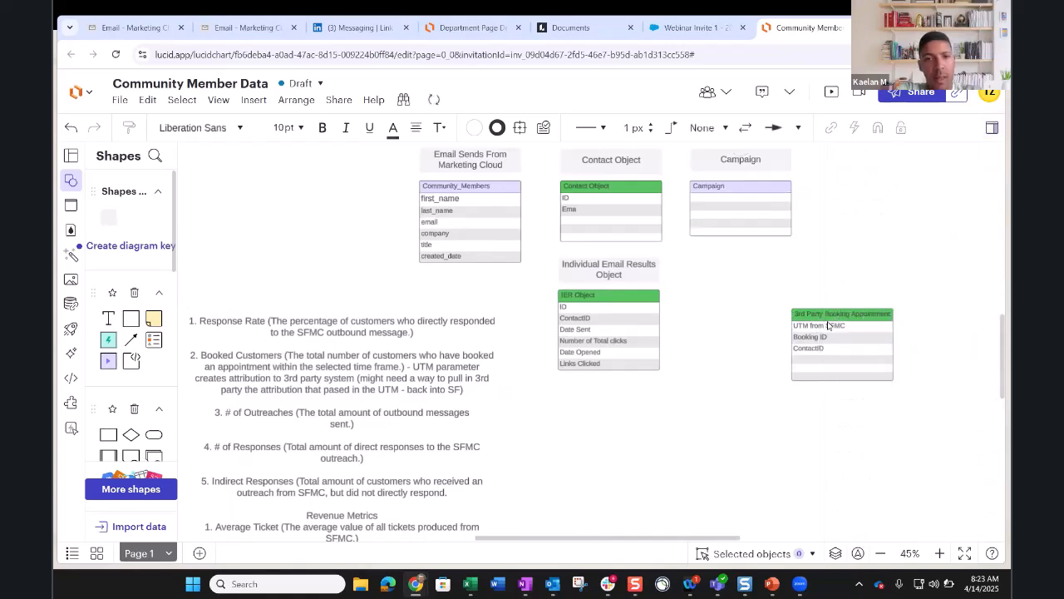
- Move the 3rd Party Booking Appointments table below the Campaign table, beside and level with the IER Object table
{"action": "right_click", "coordinate": [892, 378]}
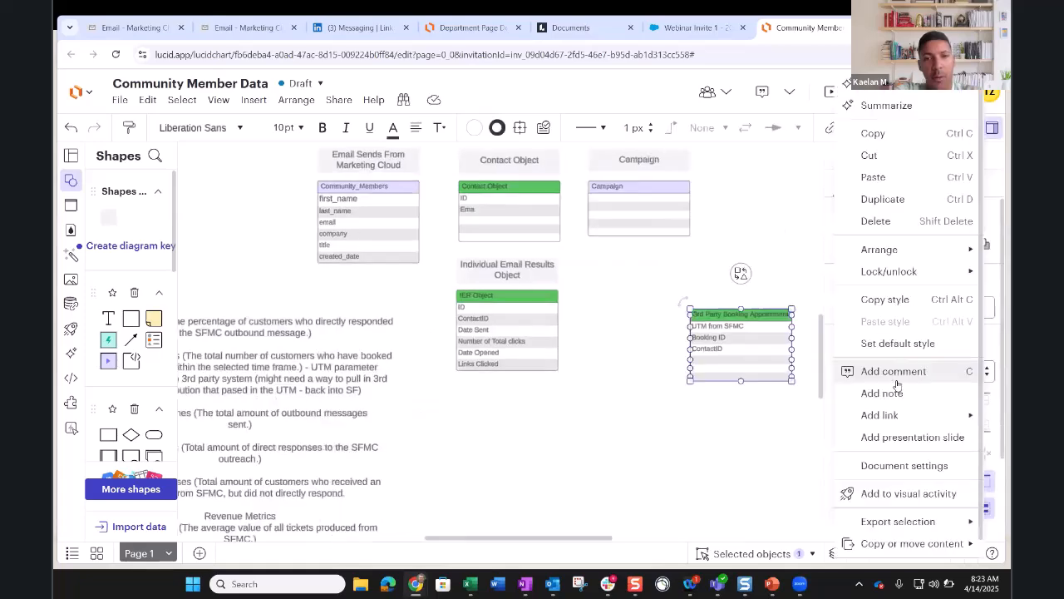
{"action": "left_click", "coordinate": [607, 421]}
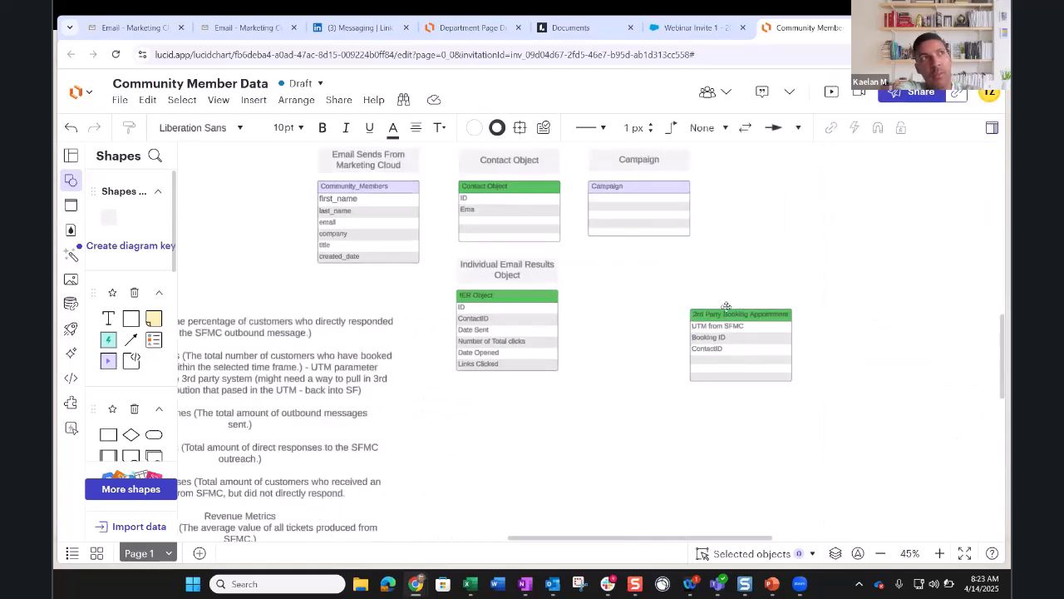
{"action": "left_click", "coordinate": [775, 319]}
{"action": "left_click_drag", "start_coordinate": [773, 320], "coordinate": [894, 219]}
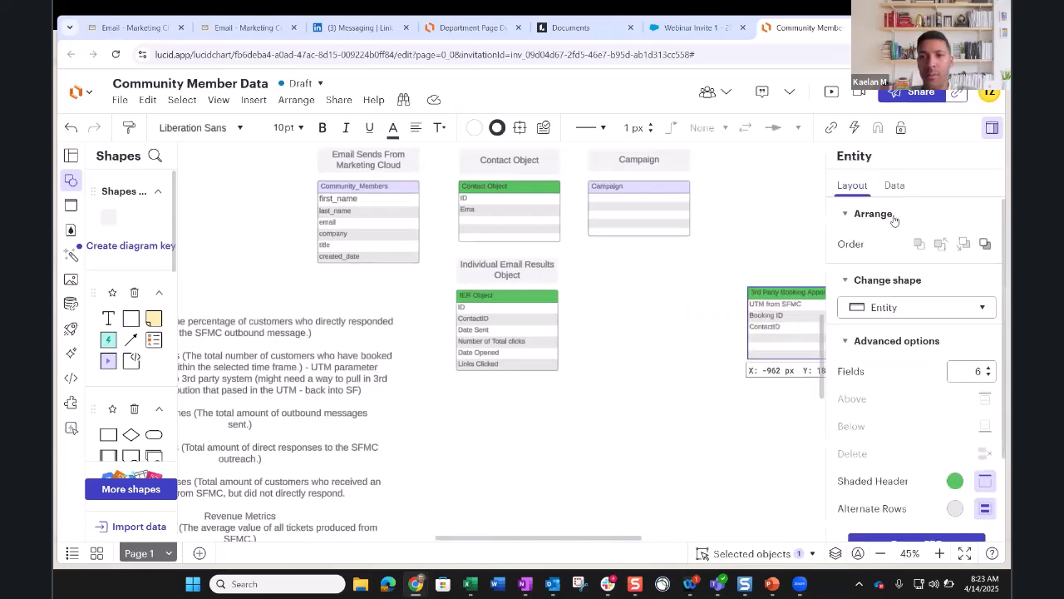
{"action": "left_click", "coordinate": [648, 367]}
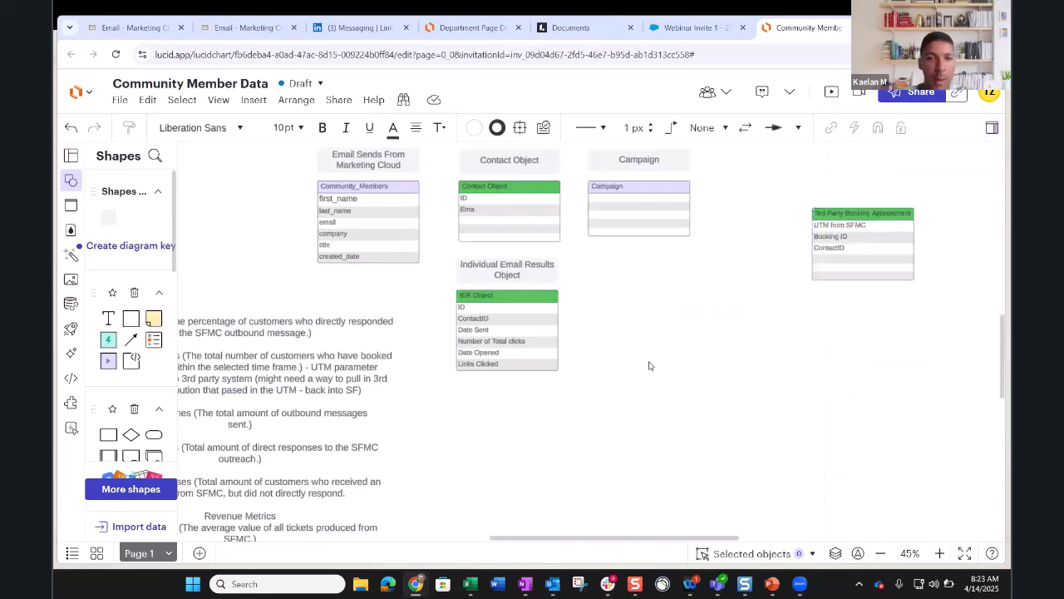
{"action": "left_click", "coordinate": [888, 213]}
{"action": "left_click_drag", "start_coordinate": [888, 213], "coordinate": [542, 296]}
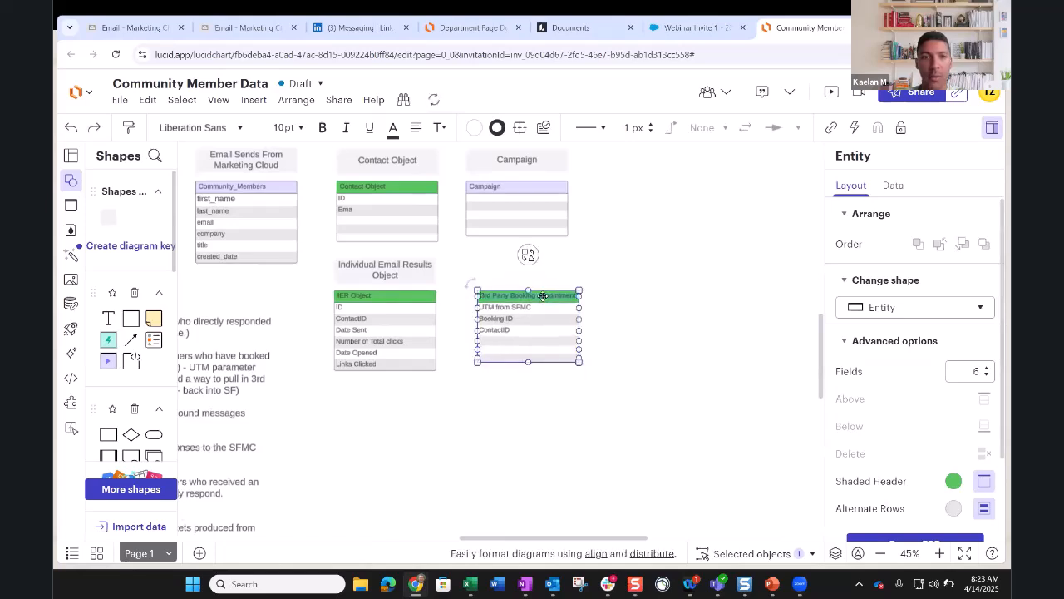
{"action": "type", "text": "Bookiing"}
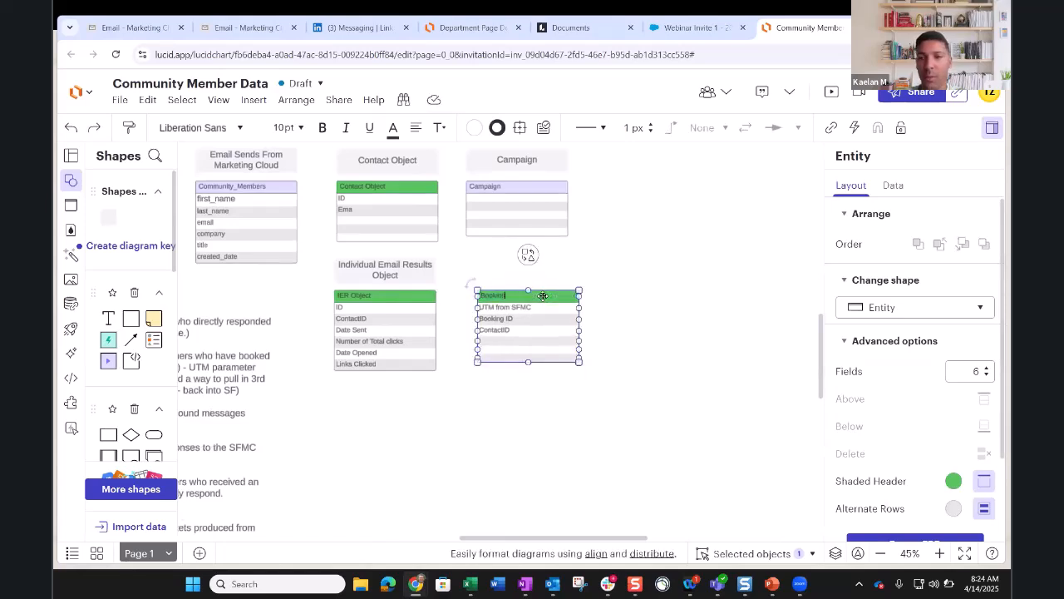
{"action": "key", "text": "BackSpace"}
{"action": "key", "text": "BackSpace"}
{"action": "key", "text": "BackSpace"}
{"action": "key", "text": "BackSpace"}
{"action": "key", "text": "BackSpace"}
{"action": "key", "text": "BackSpace"}
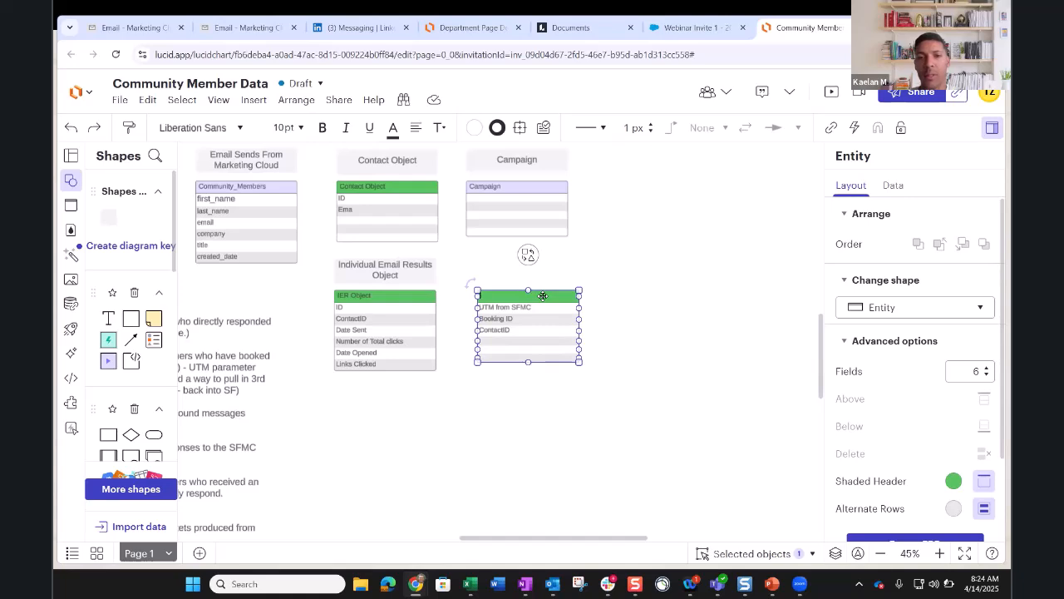
- Rename the header of the booking table below Campaign to "Experience Cloud - Booking Object"
{"action": "type", "text": "Experience"}
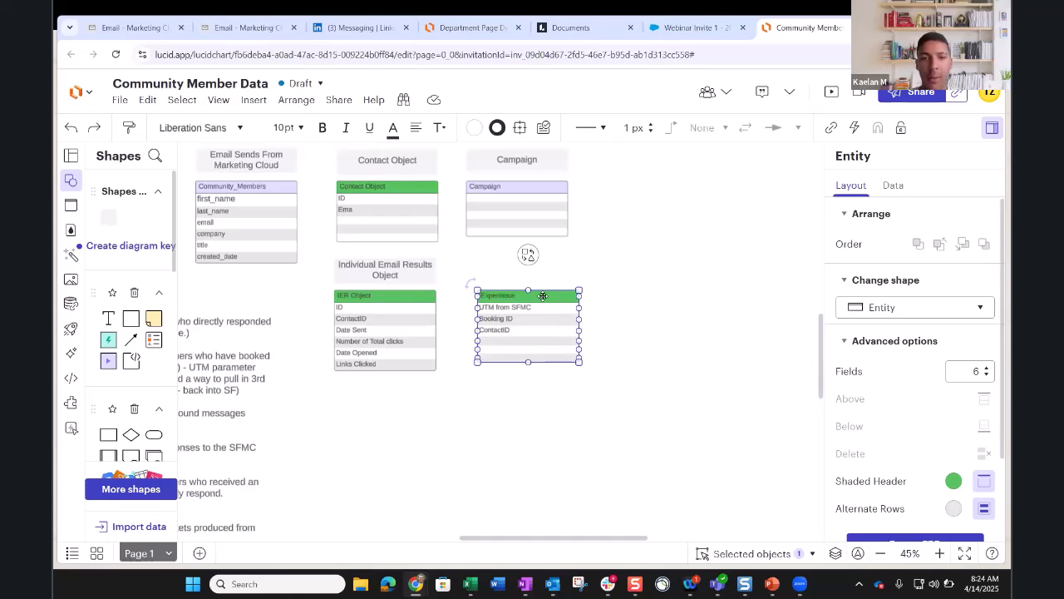
{"action": "key", "text": "BackSpace"}
{"action": "key", "text": "BackSpace"}
{"action": "type", "text": "ce Cloud"}
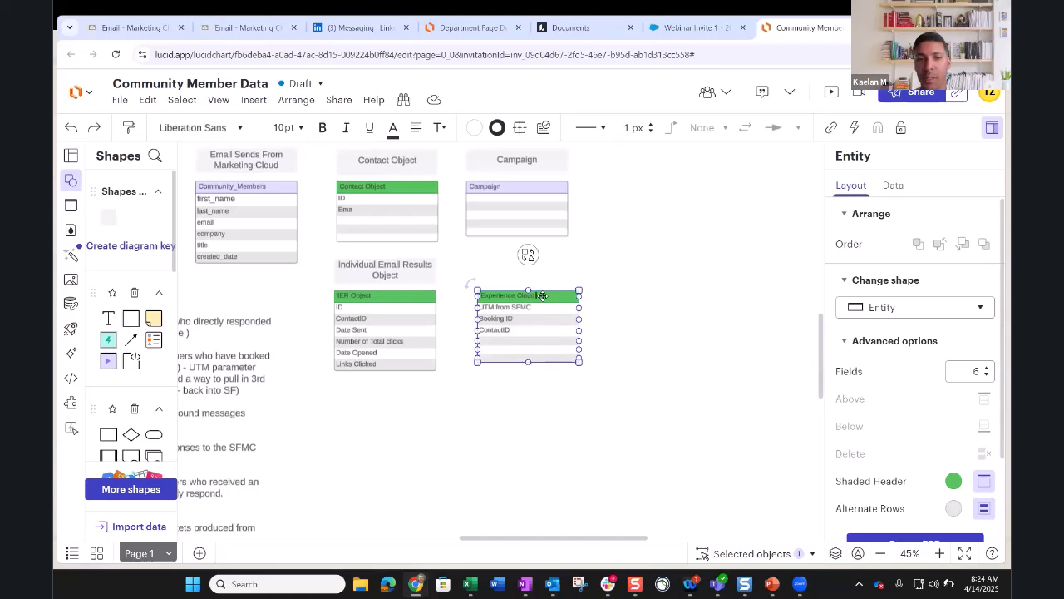
{"action": "type", "text": " Booking Object"}
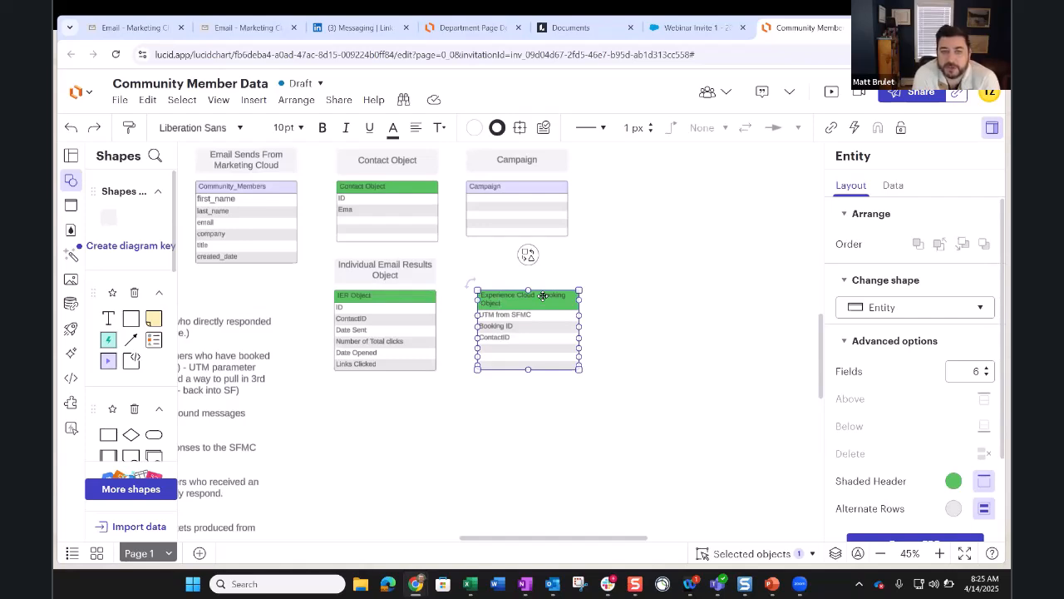
- Set the header shading of the Experience Cloud - Booking Object table to light blue
{"action": "left_click", "coordinate": [952, 482]}
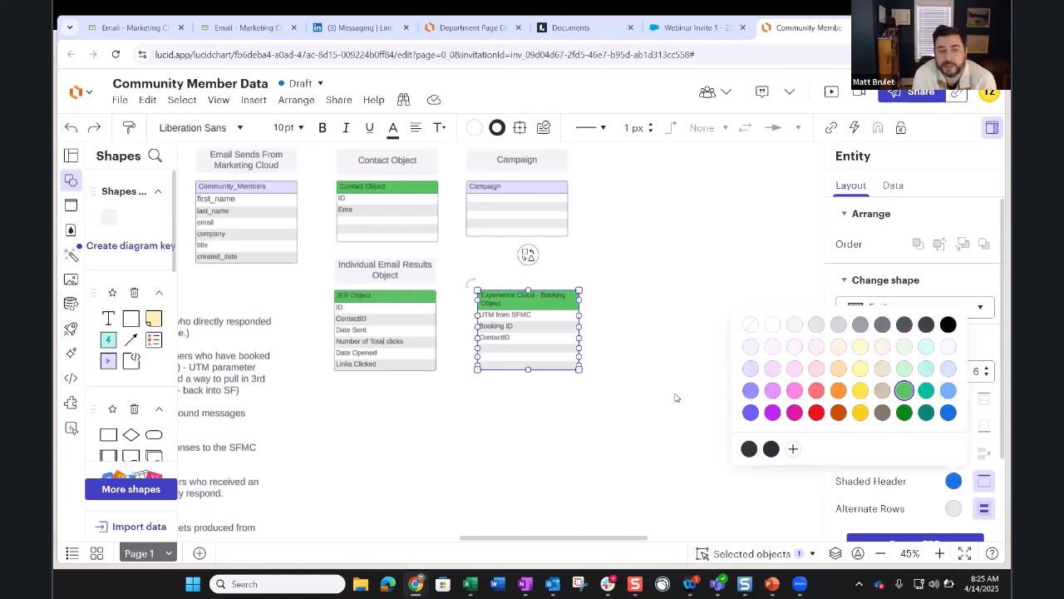
{"action": "left_click", "coordinate": [947, 413]}
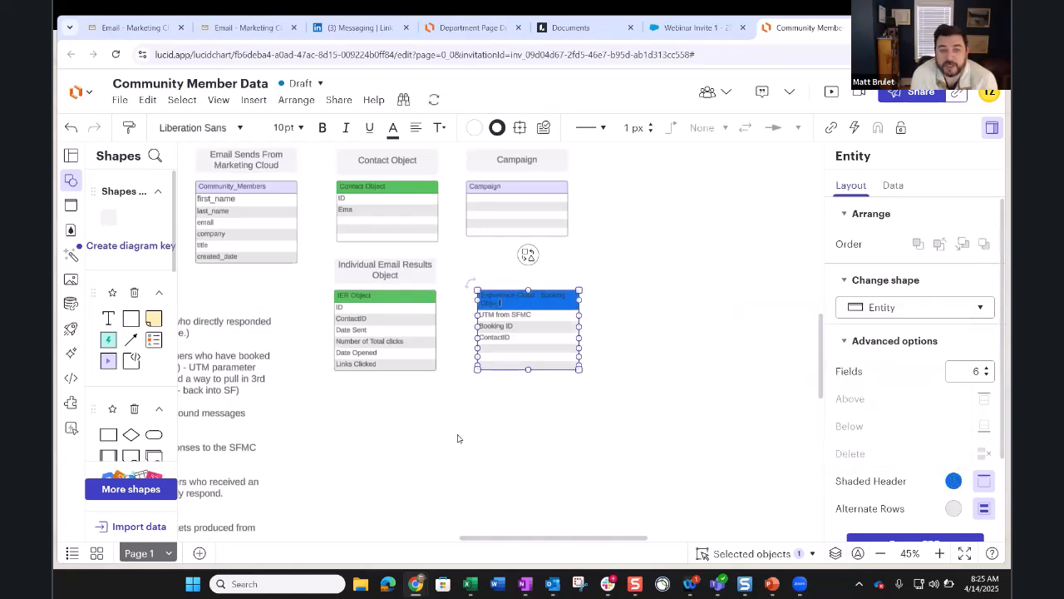
{"action": "left_click", "coordinate": [954, 480]}
{"action": "left_click", "coordinate": [950, 369]}
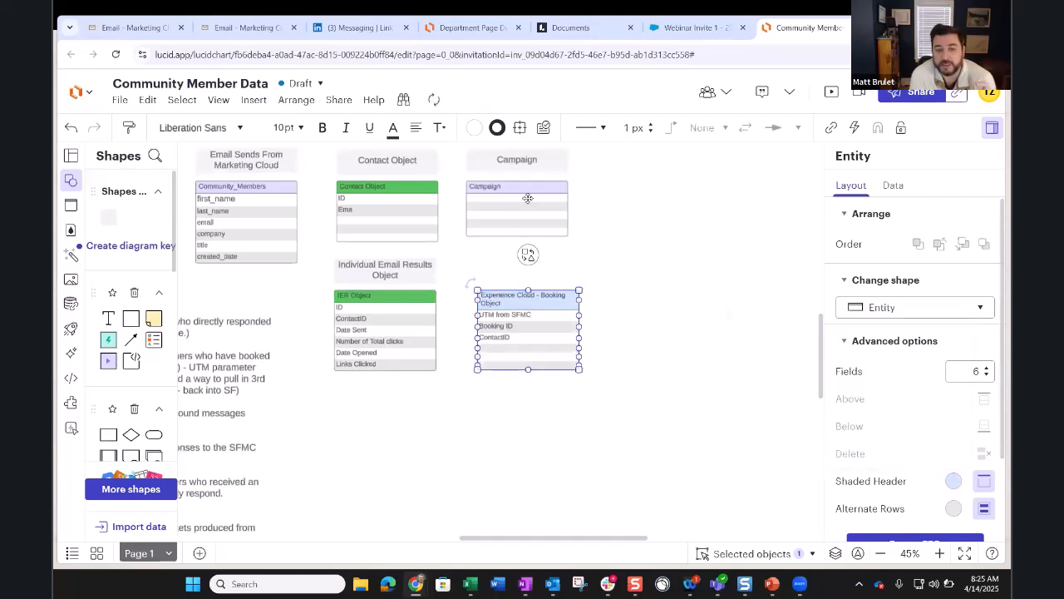
- Set the header shading of the Community_Members table to light pink
{"action": "left_click", "coordinate": [244, 185]}
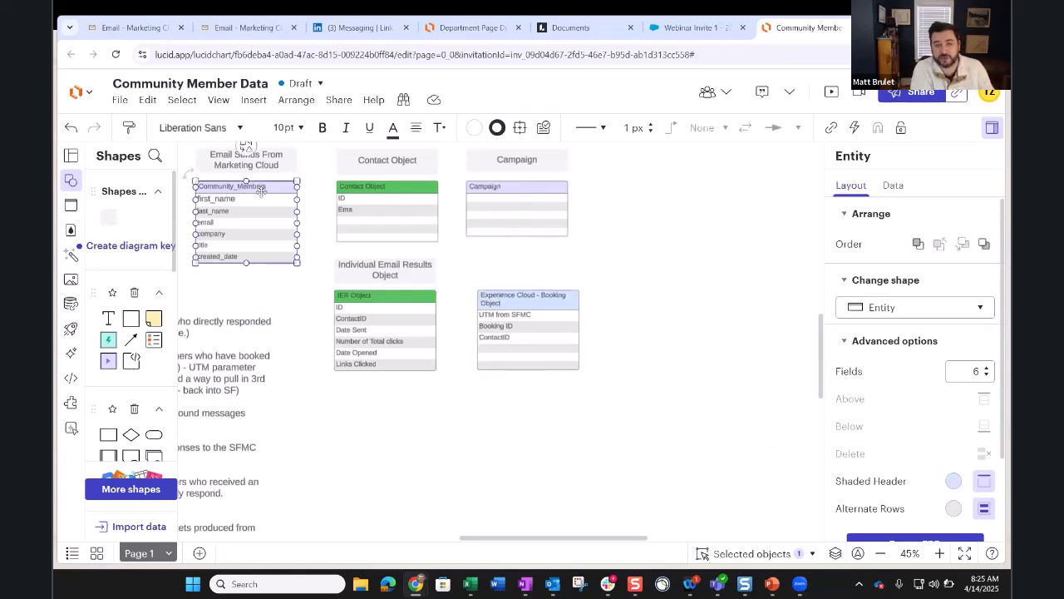
{"action": "left_click", "coordinate": [953, 482]}
{"action": "left_click", "coordinate": [815, 370]}
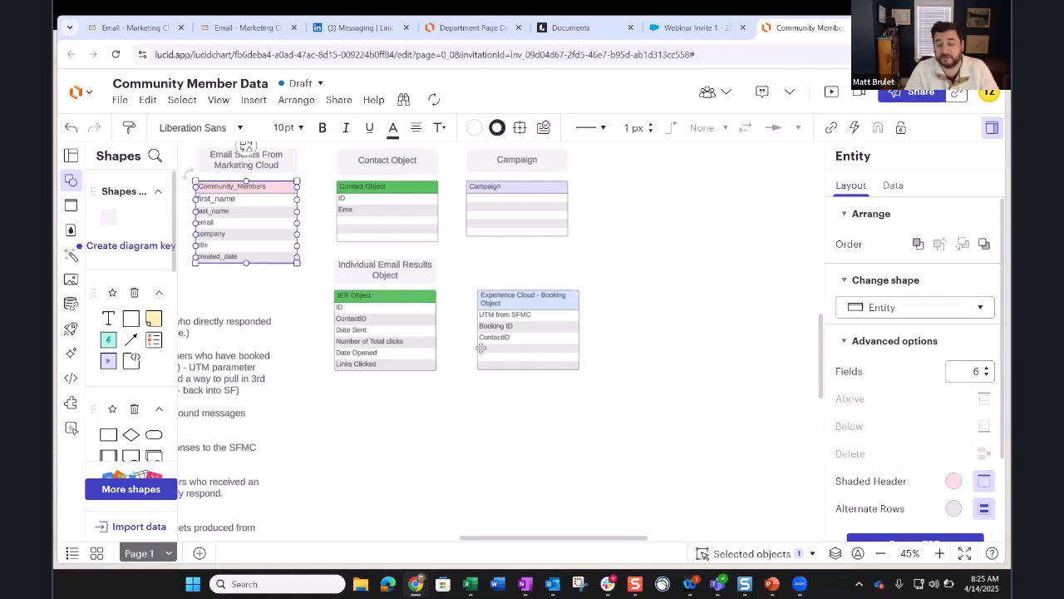
- Set the header shading of the Campaign table to the same green as the Contact Object table
{"action": "left_click", "coordinate": [513, 186]}
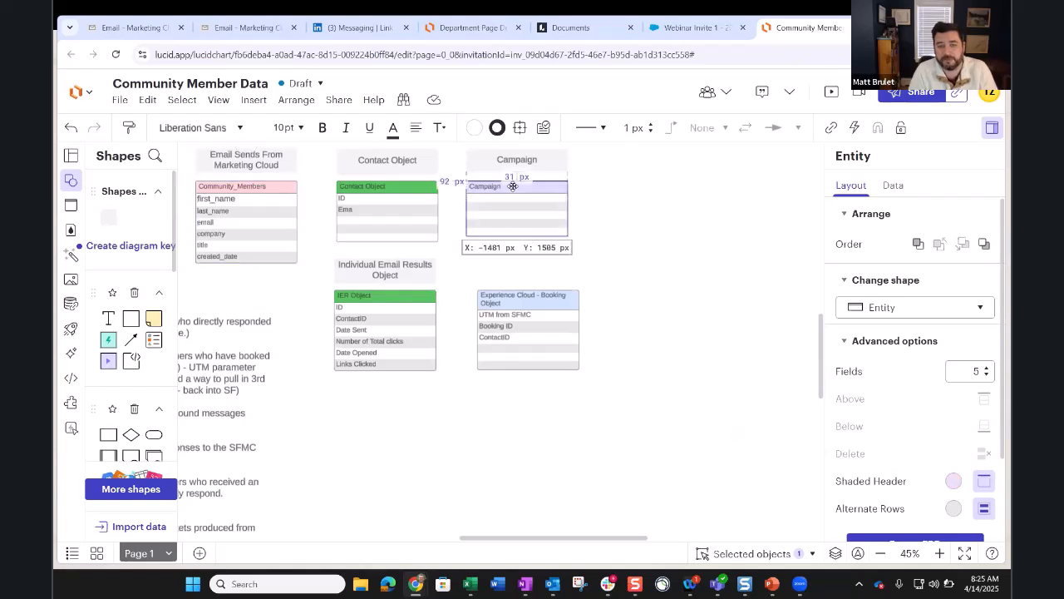
{"action": "double_click", "coordinate": [513, 186]}
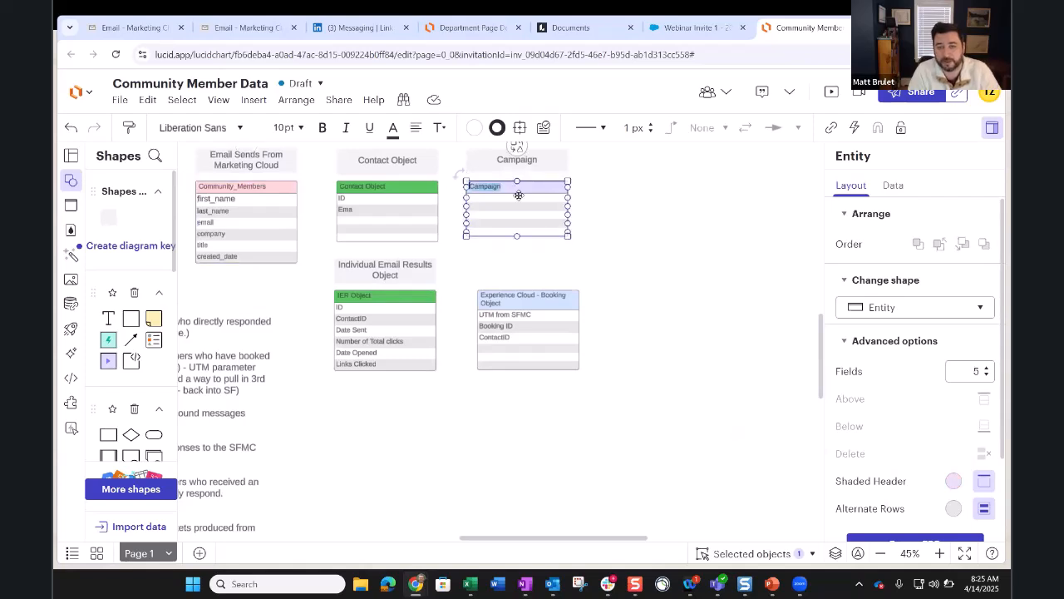
{"action": "left_click", "coordinate": [953, 481]}
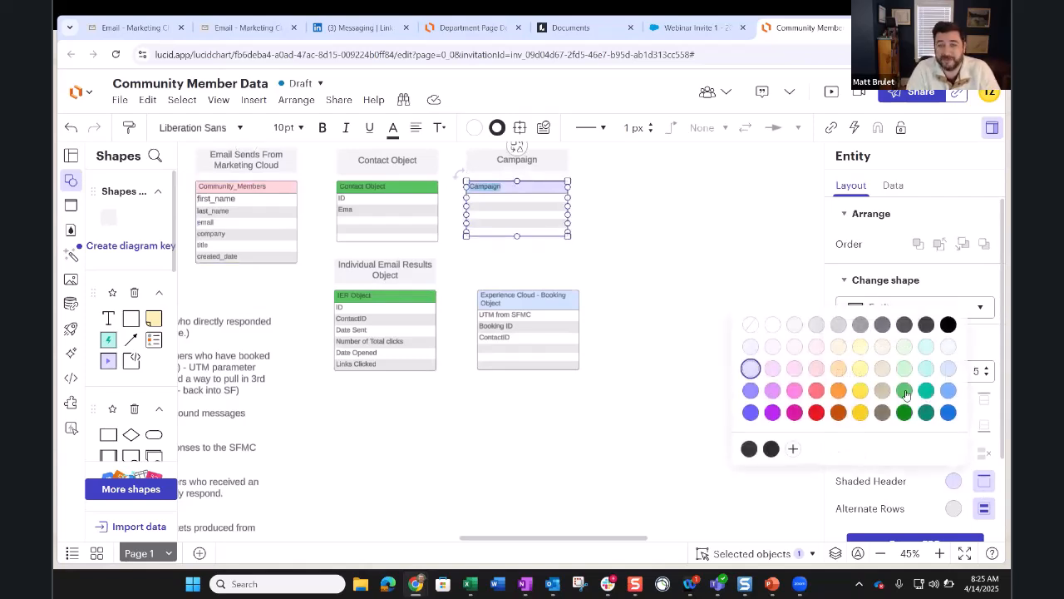
{"action": "left_click", "coordinate": [906, 394]}
{"action": "left_click", "coordinate": [553, 416]}
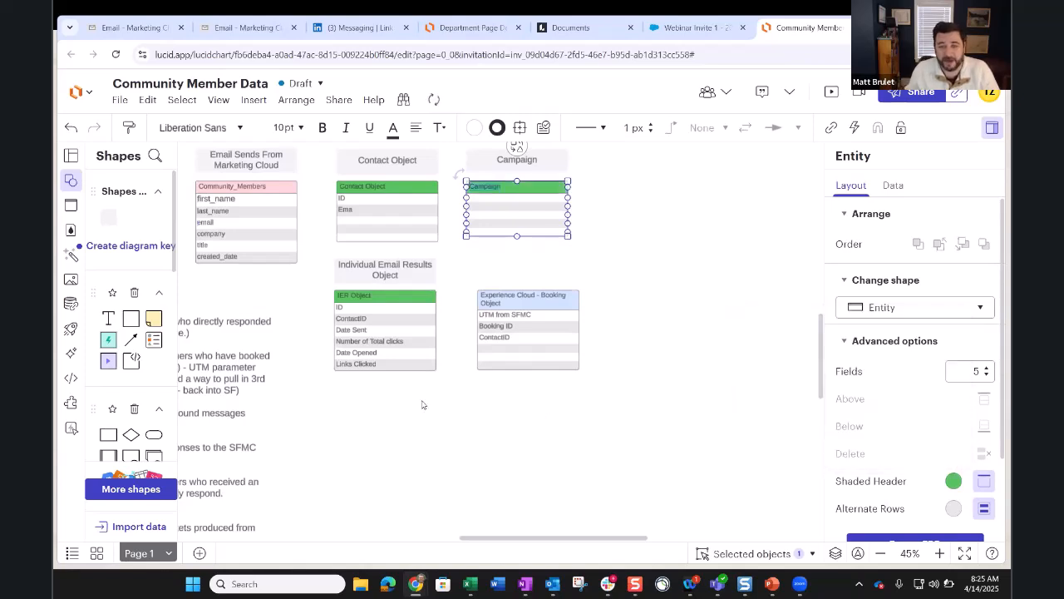
{"action": "left_click", "coordinate": [412, 430]}
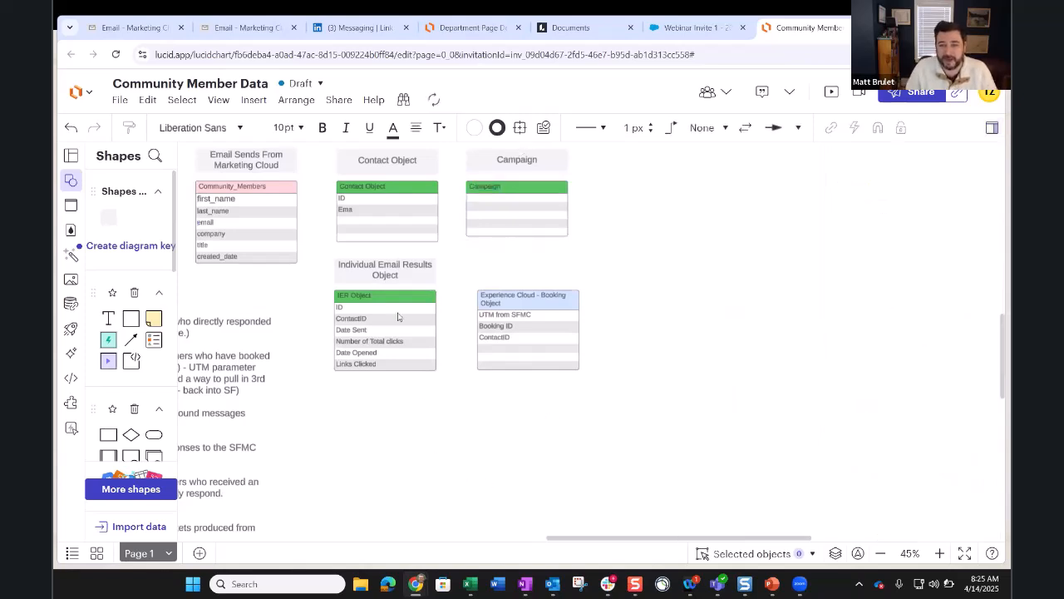
- Move the Email Sends From Marketing Cloud label and table away from the Contact Object, and place the metrics text beyond the Campaign table
{"action": "scroll", "coordinate": [399, 311], "scroll_direction": "up", "scroll_amount": 1}
{"action": "scroll", "coordinate": [399, 311], "scroll_direction": "left", "scroll_amount": 1}
{"action": "scroll", "coordinate": [270, 191], "scroll_direction": "left", "scroll_amount": 1}
{"action": "scroll", "coordinate": [270, 191], "scroll_direction": "up", "scroll_amount": 1}
{"action": "left_click_drag", "start_coordinate": [245, 179], "coordinate": [371, 332]}
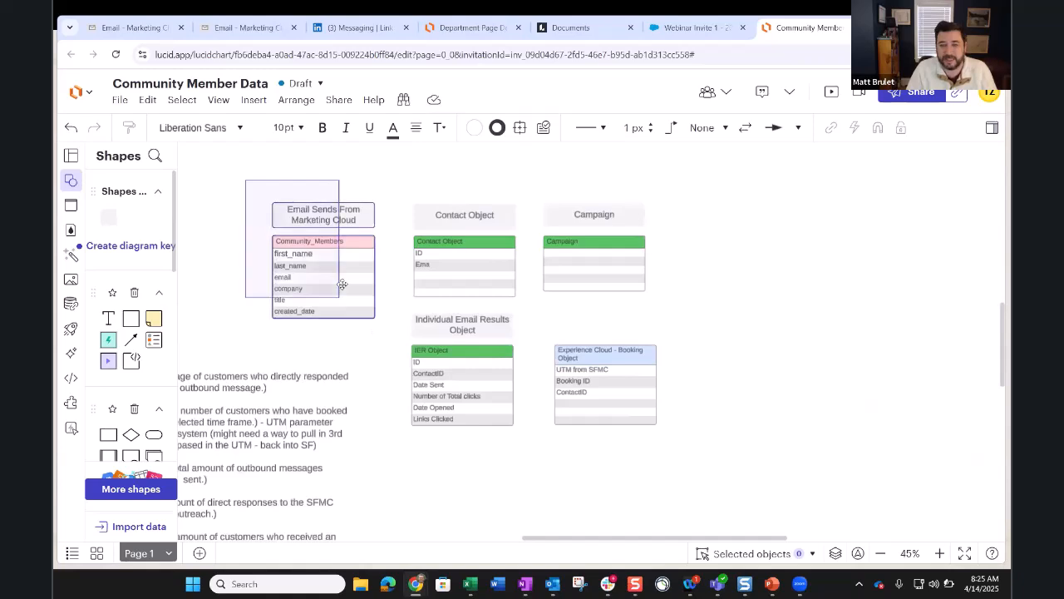
{"action": "left_click_drag", "start_coordinate": [302, 294], "coordinate": [264, 447]}
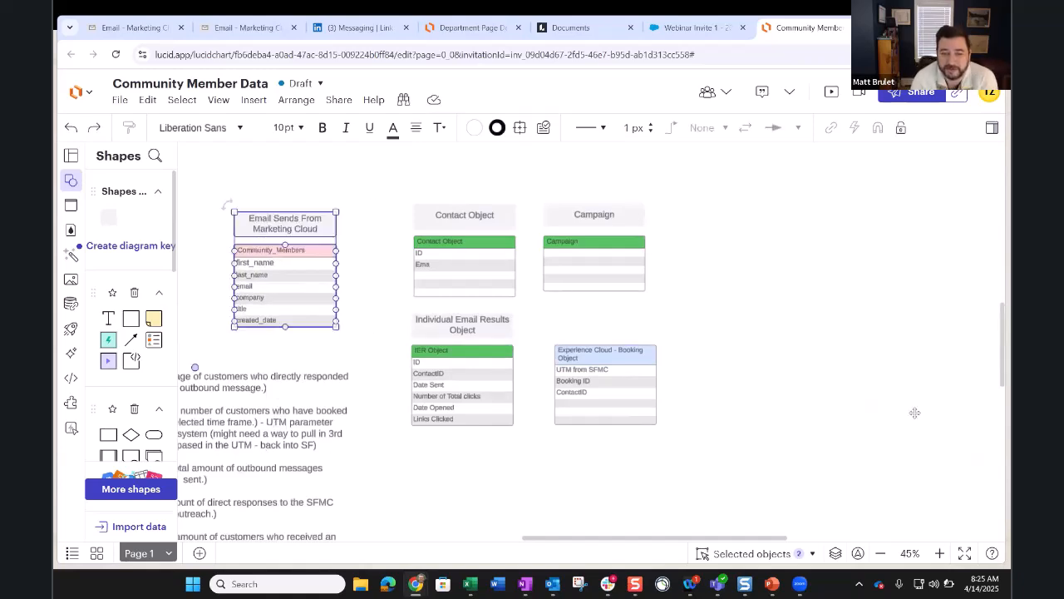
{"action": "left_click_drag", "start_coordinate": [892, 229], "coordinate": [922, 233]}
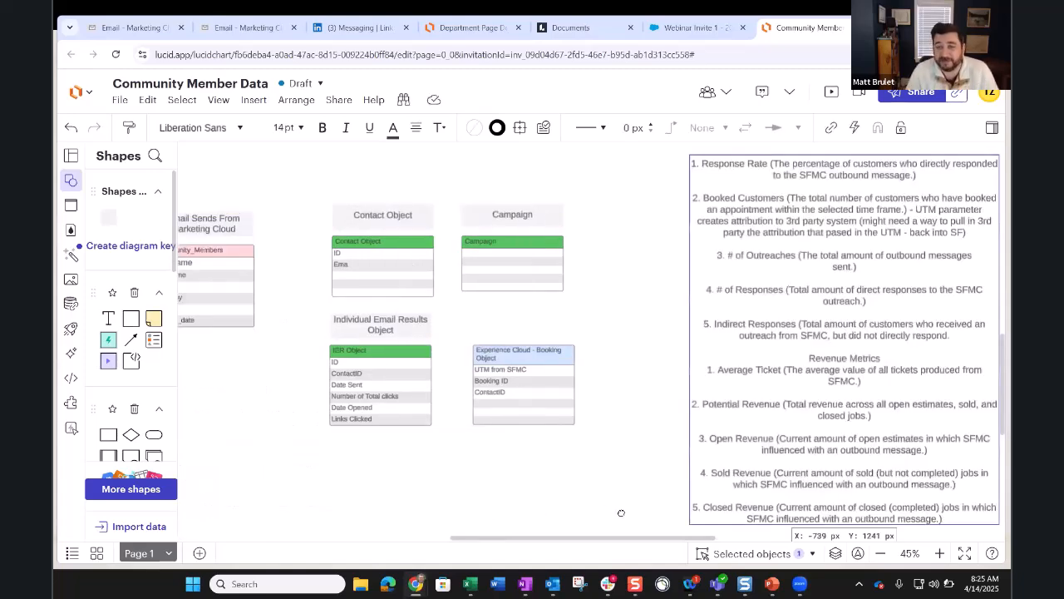
- Rename the Community_Members table header to "Journey Send" and its first field to "ContactID"
{"action": "double_click", "coordinate": [347, 252]}
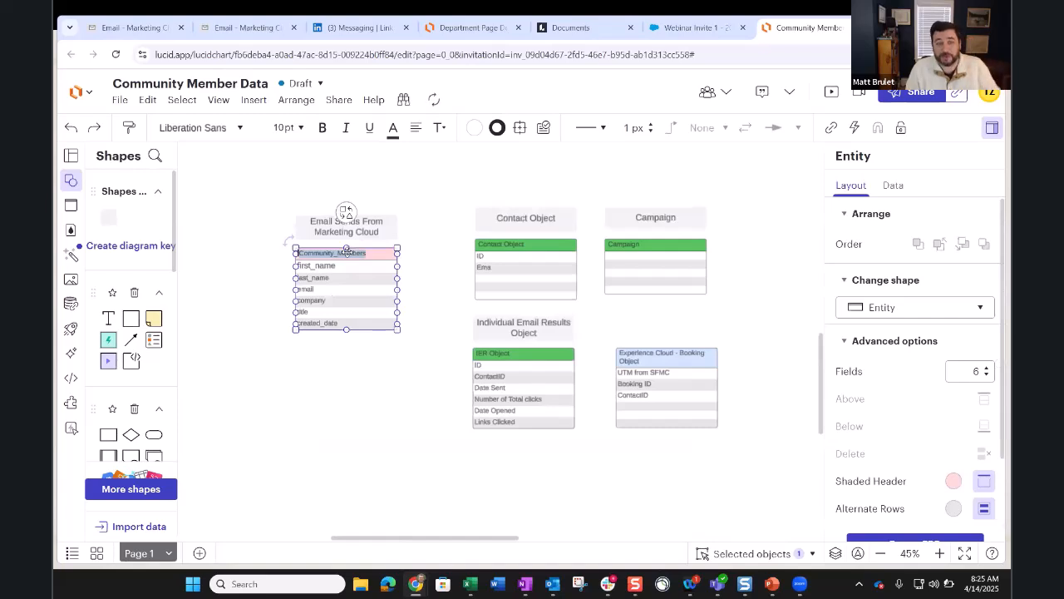
{"action": "type", "text": "Journey Send"}
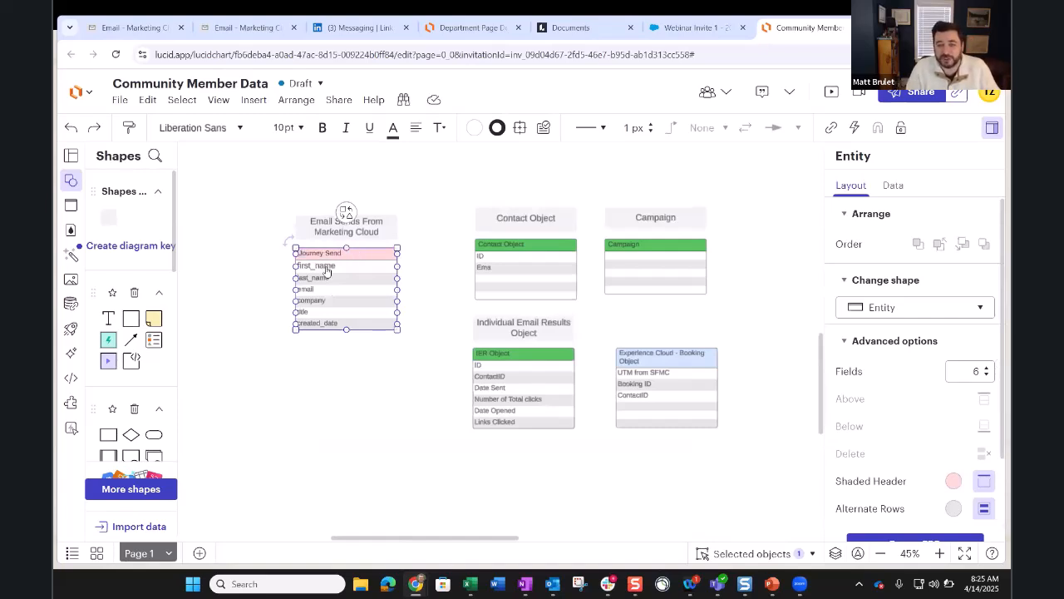
{"action": "left_click", "coordinate": [326, 270]}
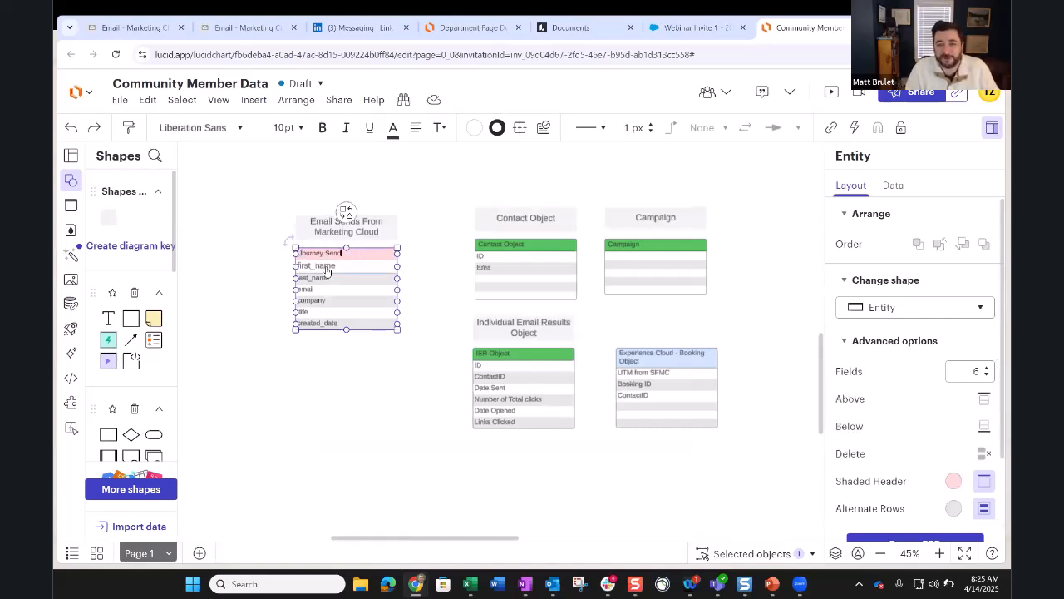
{"action": "double_click", "coordinate": [327, 270]}
{"action": "key", "text": "BackSpace"}
{"action": "type", "text": "ContactID"}
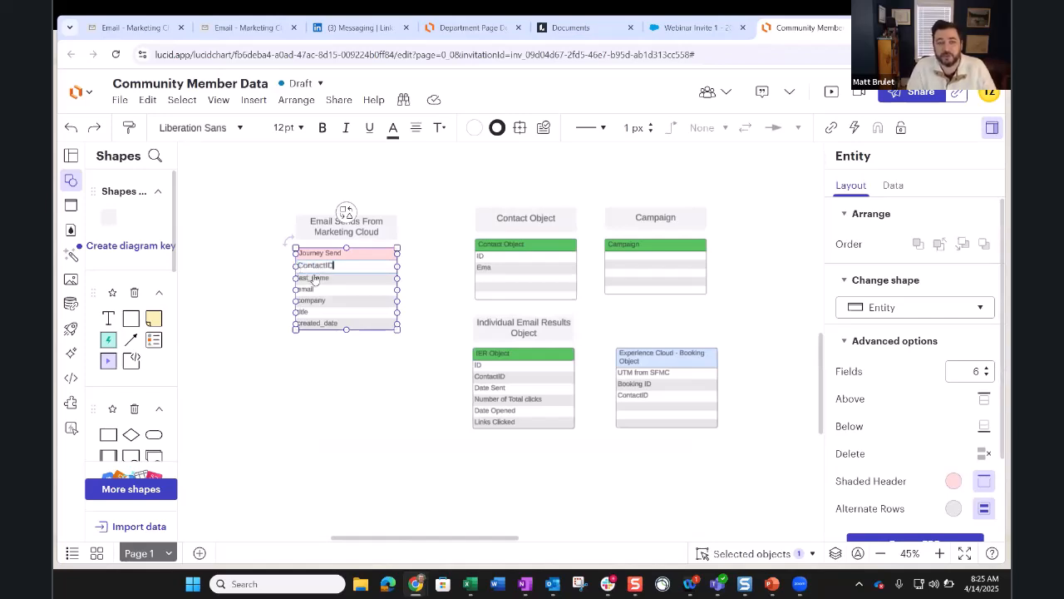
- Rename the second field of the Journey Send table to "JourneyID"
{"action": "left_click", "coordinate": [315, 278]}
{"action": "double_click", "coordinate": [316, 279]}
{"action": "key", "text": "BackSpace"}
{"action": "type", "text": "Journey"}
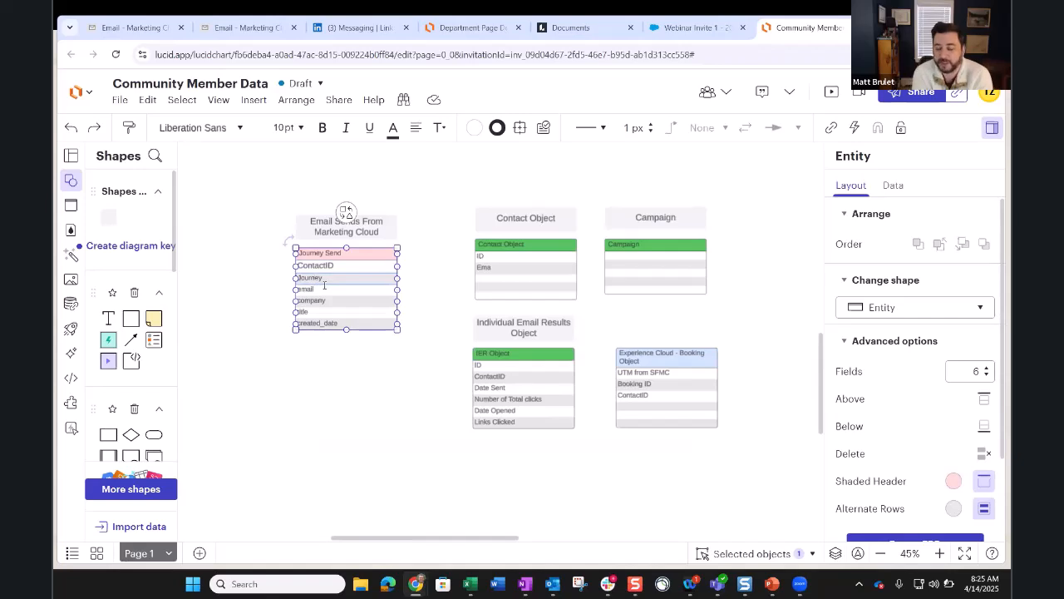
{"action": "type", "text": "ID"}
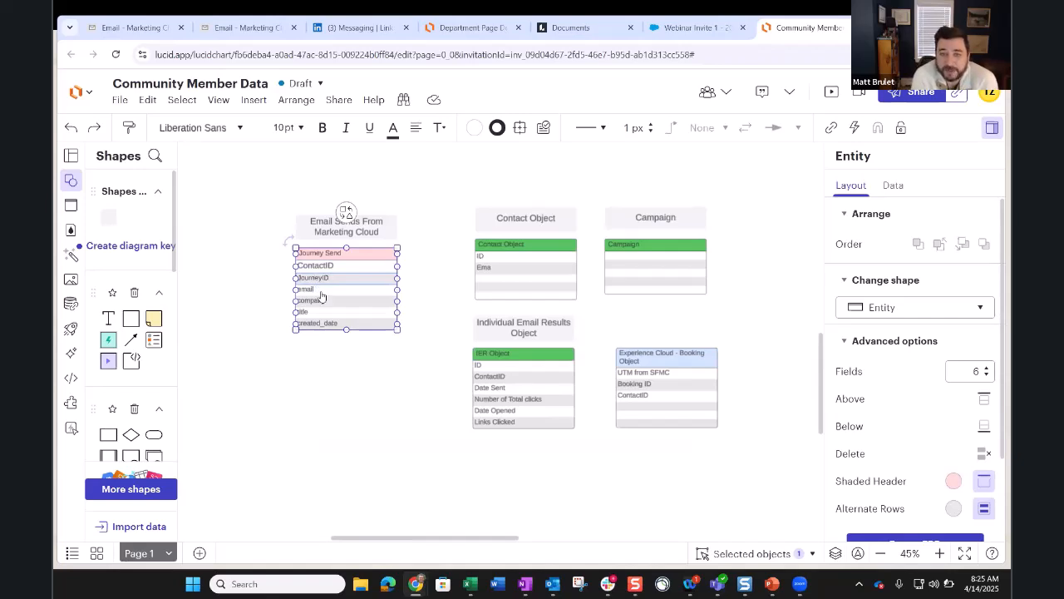
- Rename the third field of the Journey Send table to "Click Alias"
{"action": "left_click", "coordinate": [320, 291]}
{"action": "double_click", "coordinate": [320, 290]}
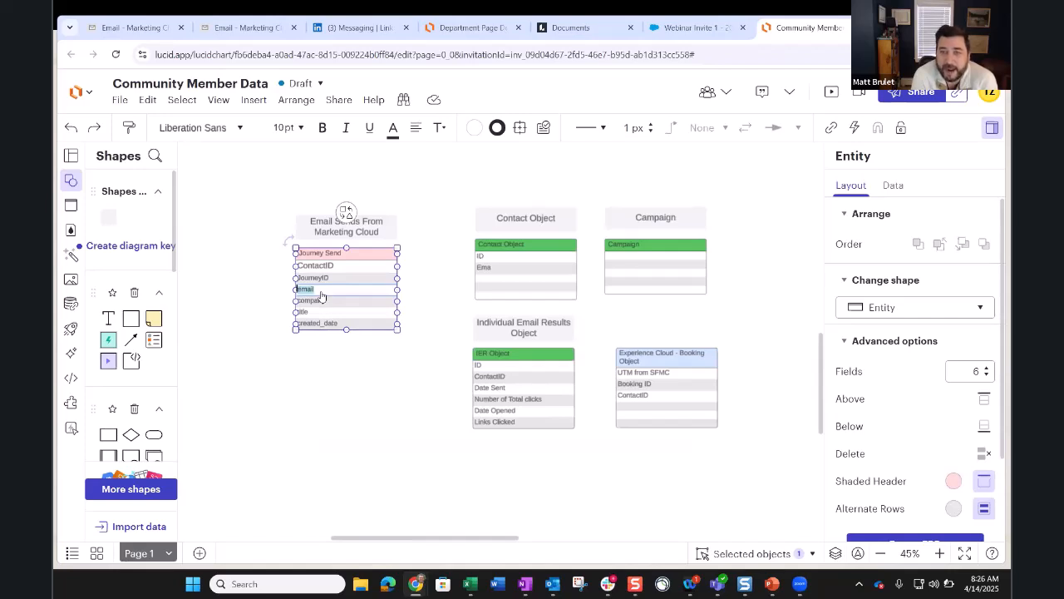
{"action": "key", "text": "BackSpace"}
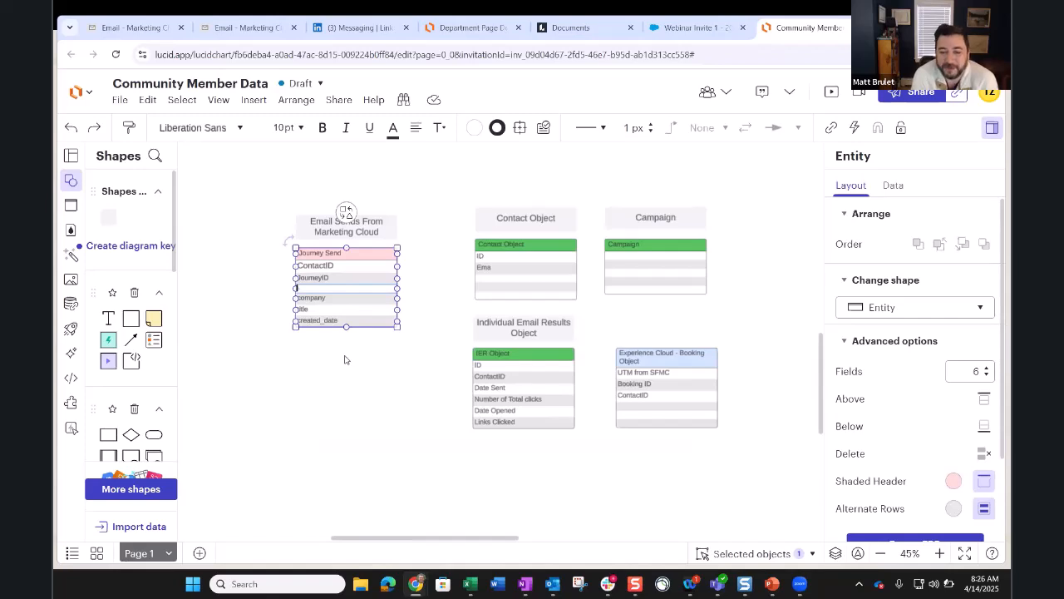
{"action": "type", "text": "Click"}
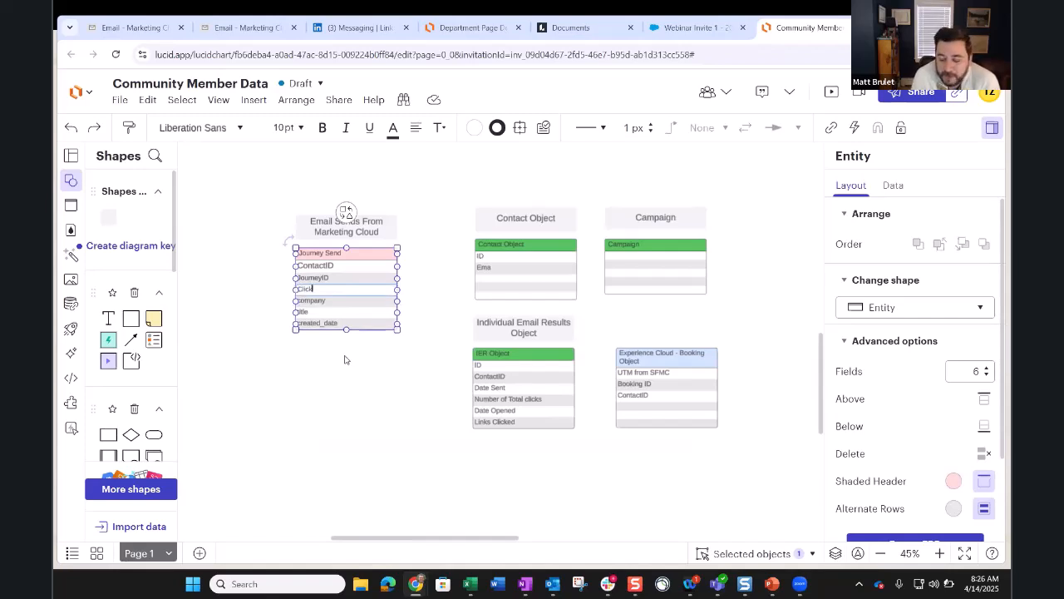
{"action": "type", "text": "ID"}
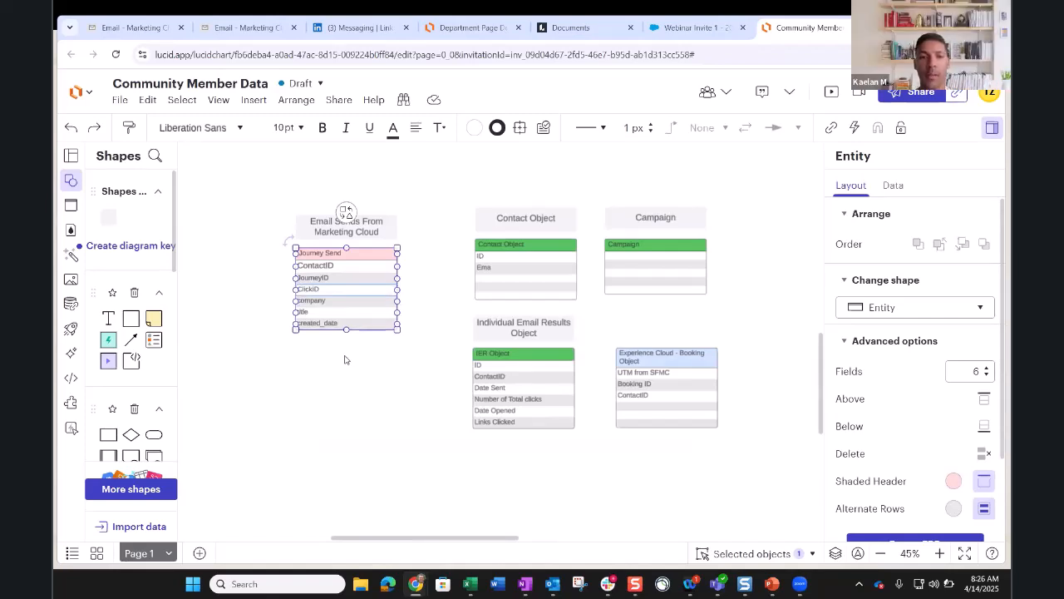
{"action": "key", "text": "BackSpace"}
{"action": "key", "text": "BackSpace"}
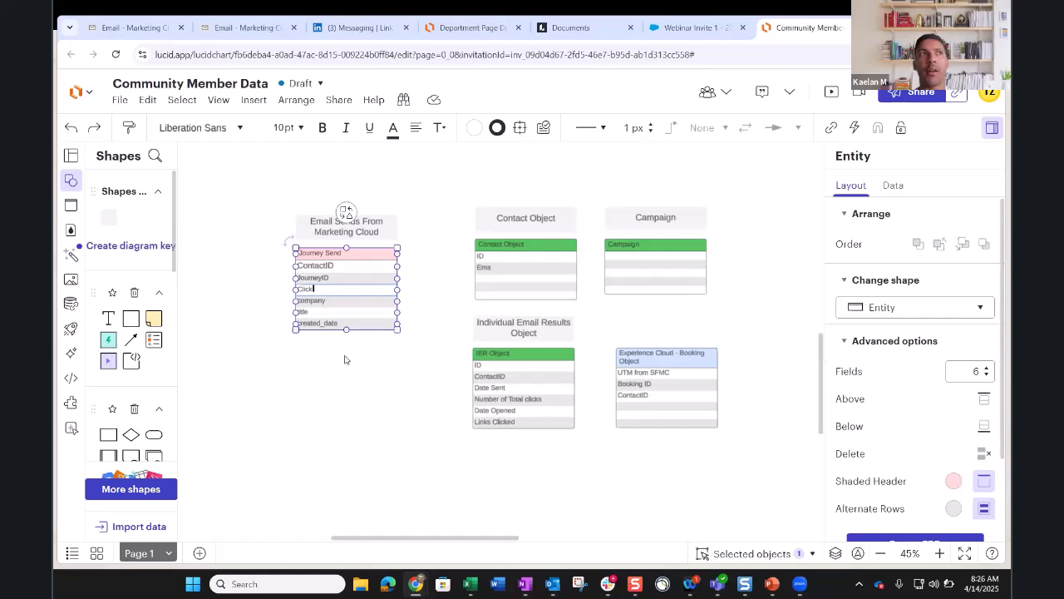
{"action": "type", "text": "Alias"}
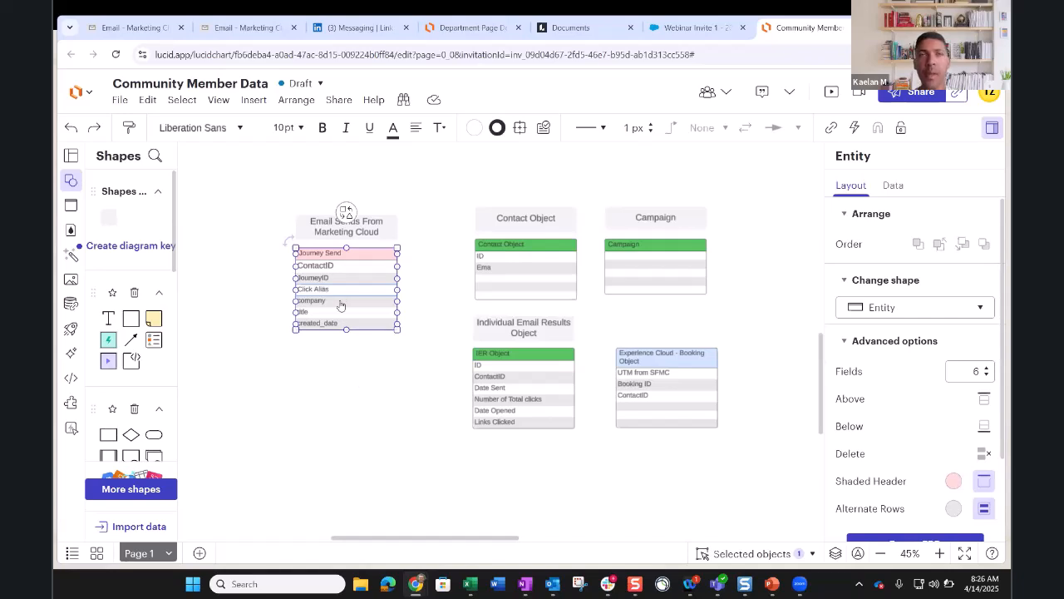
- Clear the company, title and created_date field names from the Journey Send table, leaving the rows empty
{"action": "double_click", "coordinate": [341, 305]}
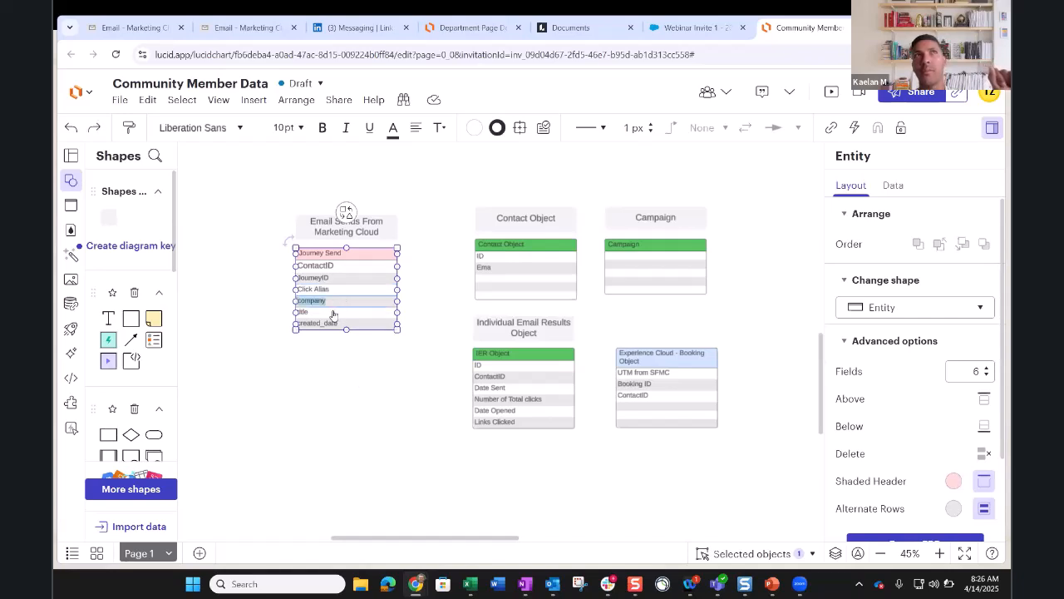
{"action": "key", "text": "BackSpace"}
{"action": "double_click", "coordinate": [330, 314]}
{"action": "key", "text": "BackSpace"}
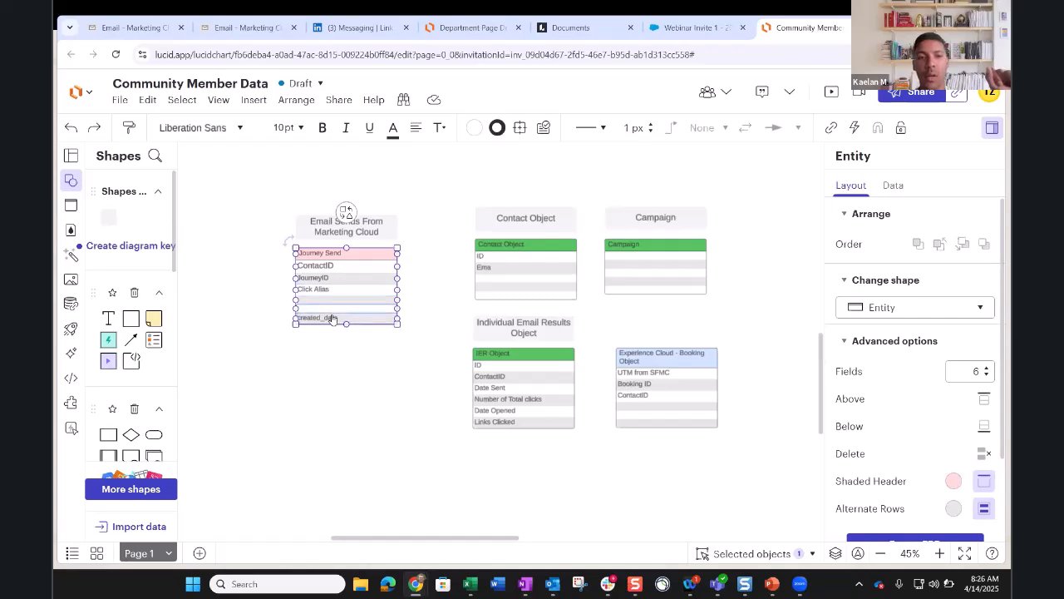
{"action": "key", "text": "ctrl+z"}
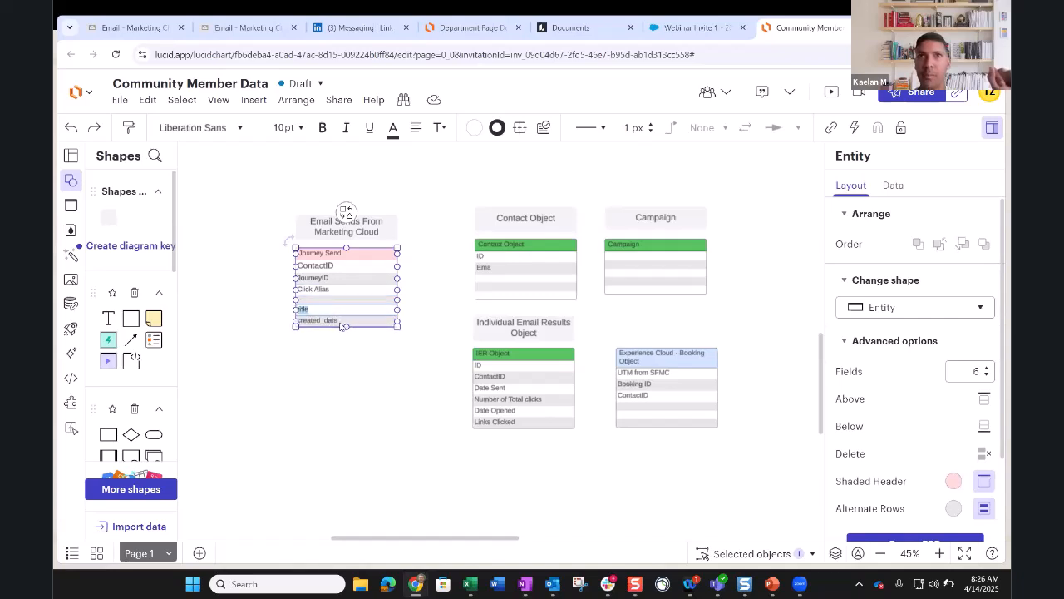
{"action": "key", "text": "BackSpace"}
{"action": "key", "text": "Escape"}
{"action": "left_click", "coordinate": [340, 323]}
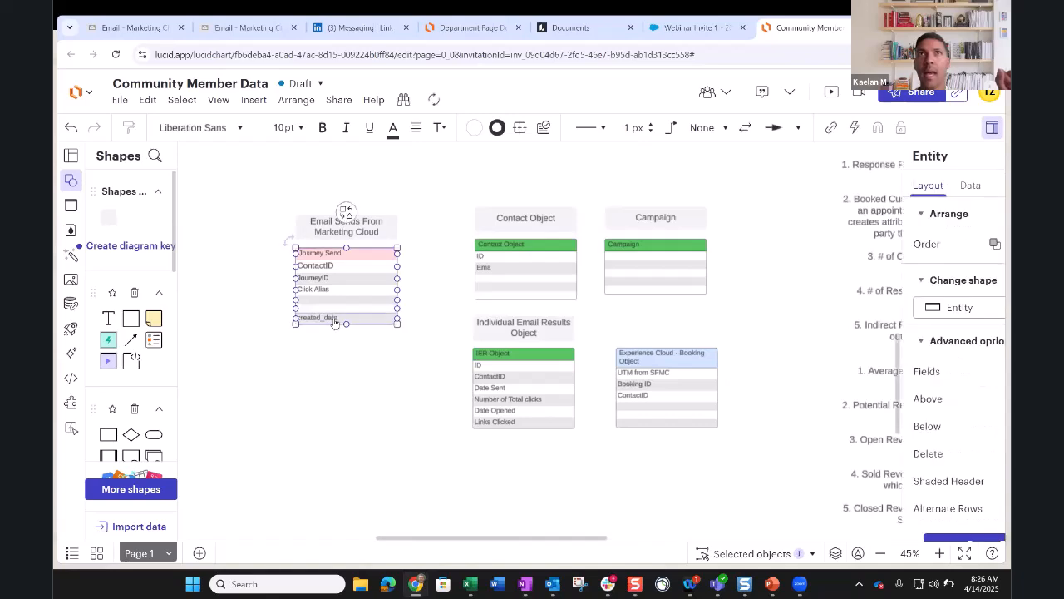
{"action": "double_click", "coordinate": [333, 321]}
{"action": "key", "text": "BackSpace"}
{"action": "key", "text": "Escape"}
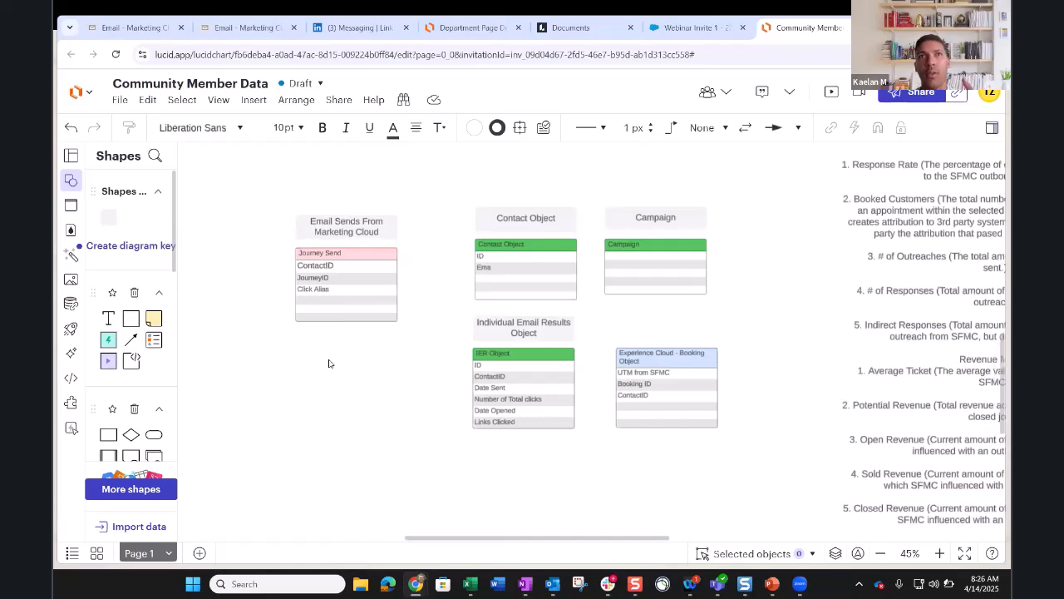
- Duplicate the Journey Send table directly below the original and rename the copy's header to "Email Content"
{"action": "left_click", "coordinate": [371, 254]}
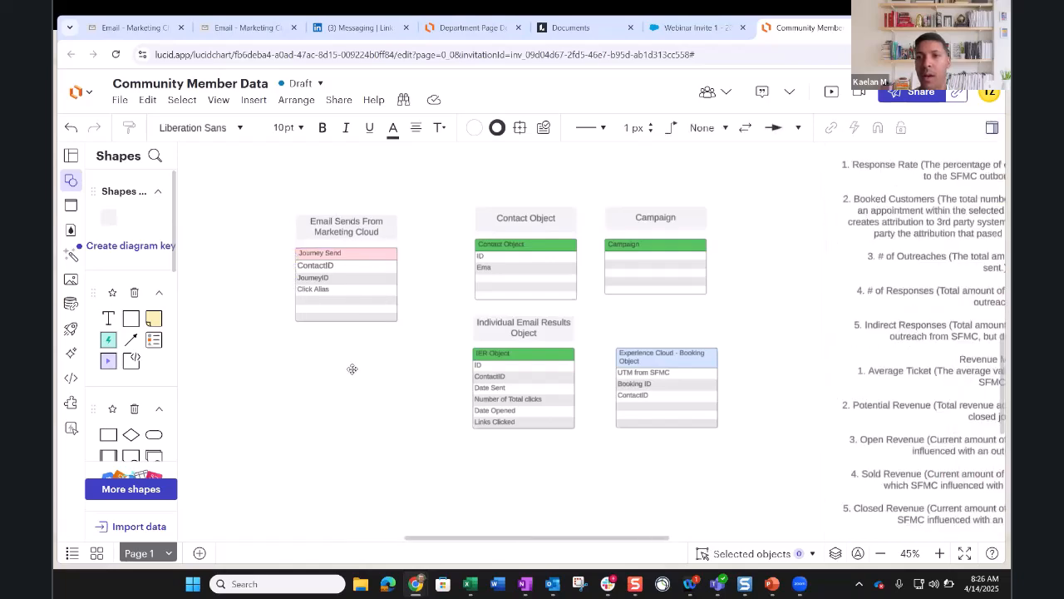
{"action": "key", "text": "ctrl+v"}
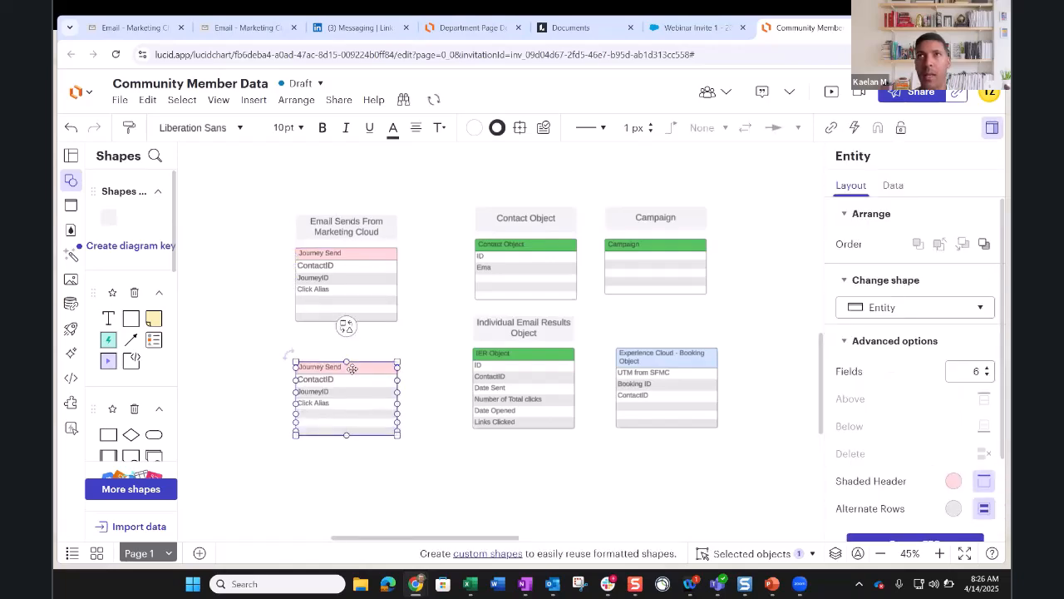
{"action": "double_click", "coordinate": [352, 368]}
{"action": "type", "text": "Email"}
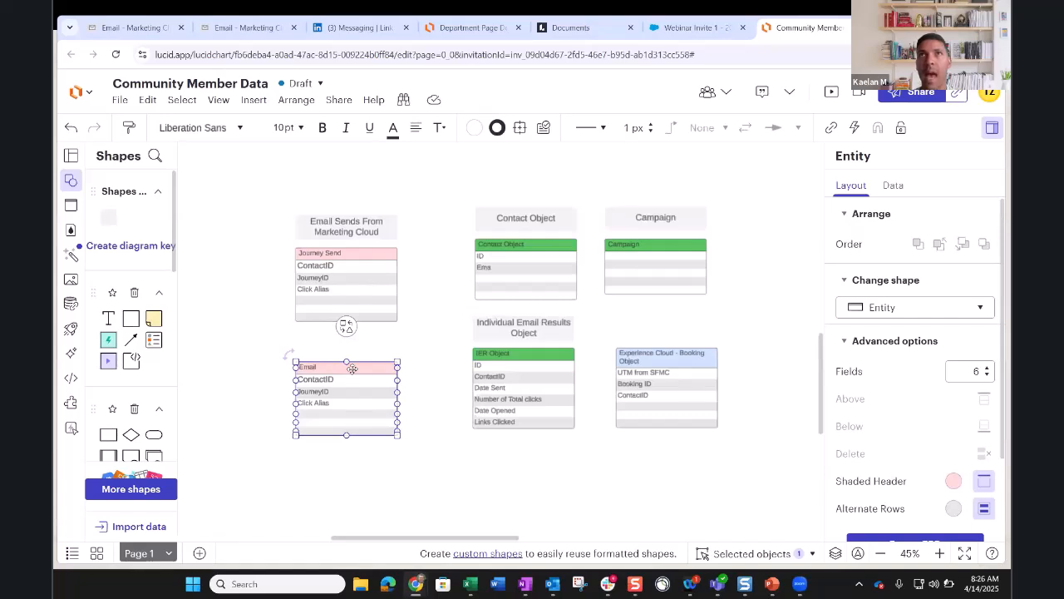
{"action": "type", "text": " Content"}
{"action": "left_click", "coordinate": [279, 407]}
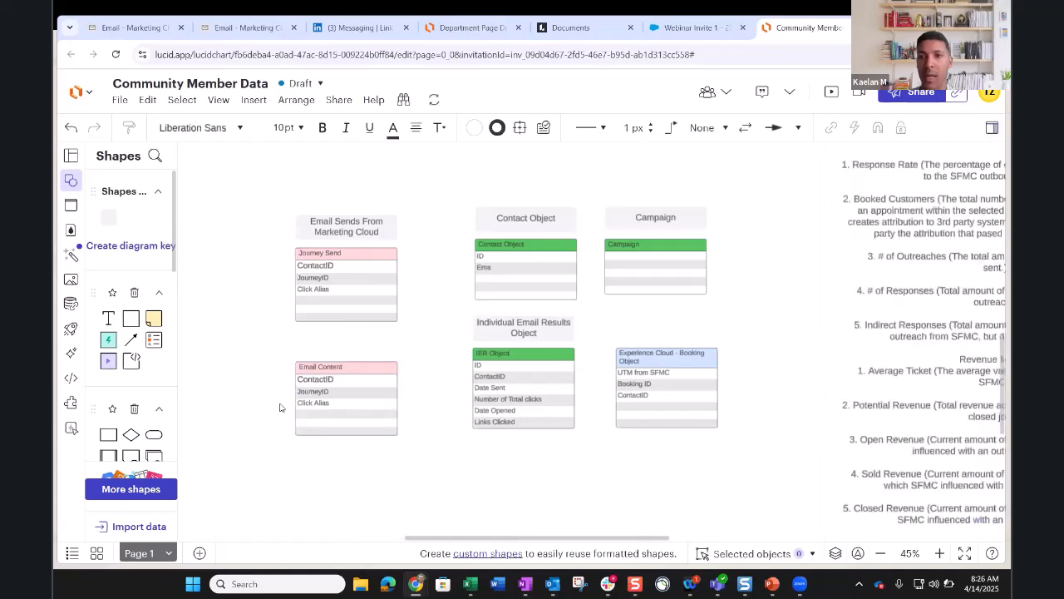
- Enter "UTM Parameter" as the fourth field of the Email Content table
{"action": "left_click", "coordinate": [321, 420]}
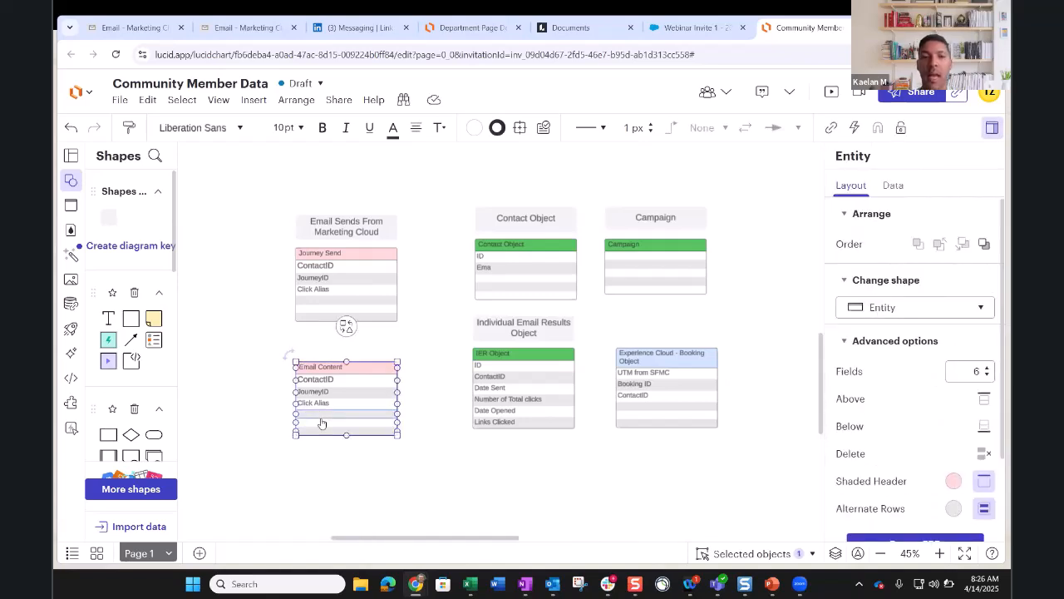
{"action": "type", "text": "UTM"}
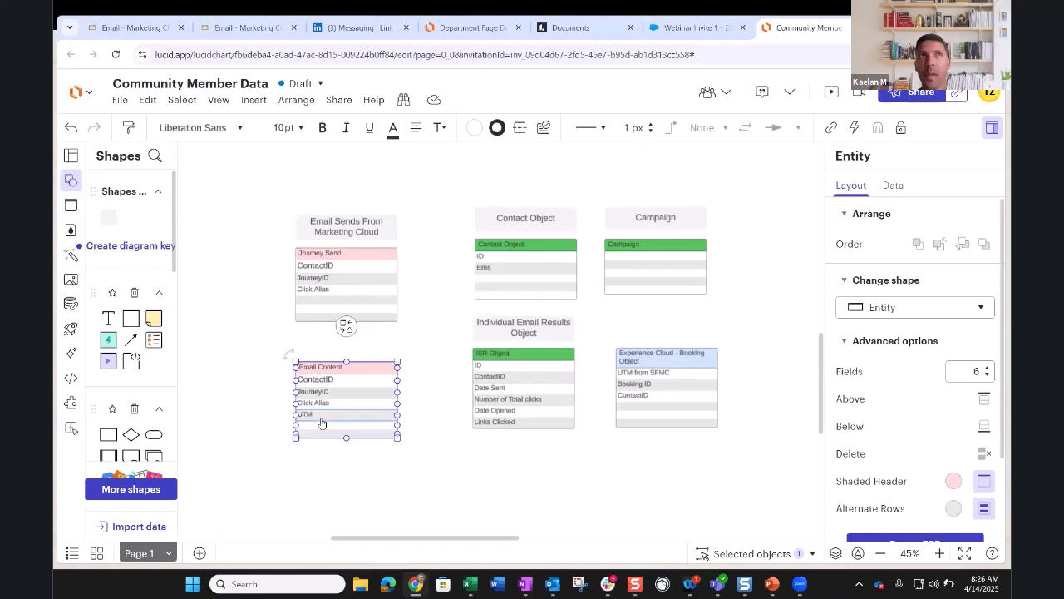
{"action": "type", "text": " Paramet"}
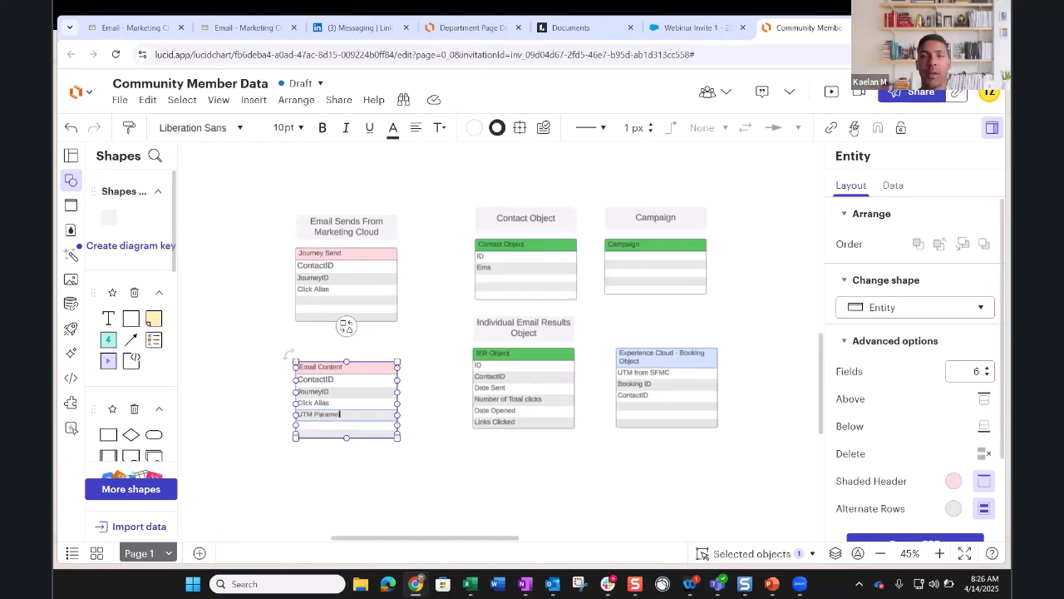
{"action": "type", "text": "er"}
- Increase the browser's page zoom by one level and bring all the tables into view
{"action": "left_click", "coordinate": [993, 54]}
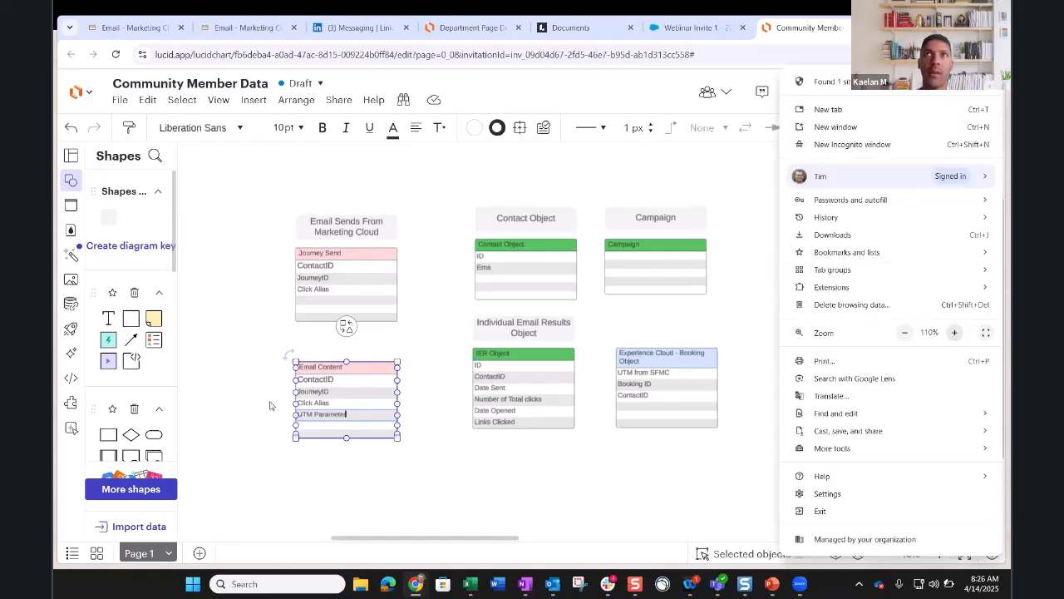
{"action": "key", "text": "ctrl+plus"}
{"action": "left_click", "coordinate": [242, 325]}
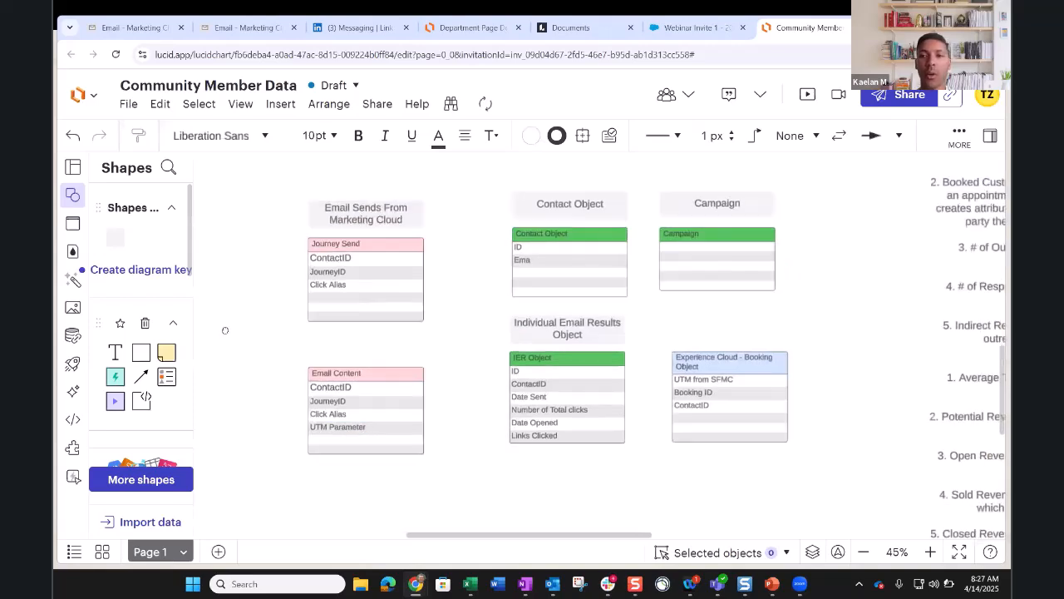
{"action": "left_click_drag", "start_coordinate": [225, 330], "coordinate": [226, 334]}
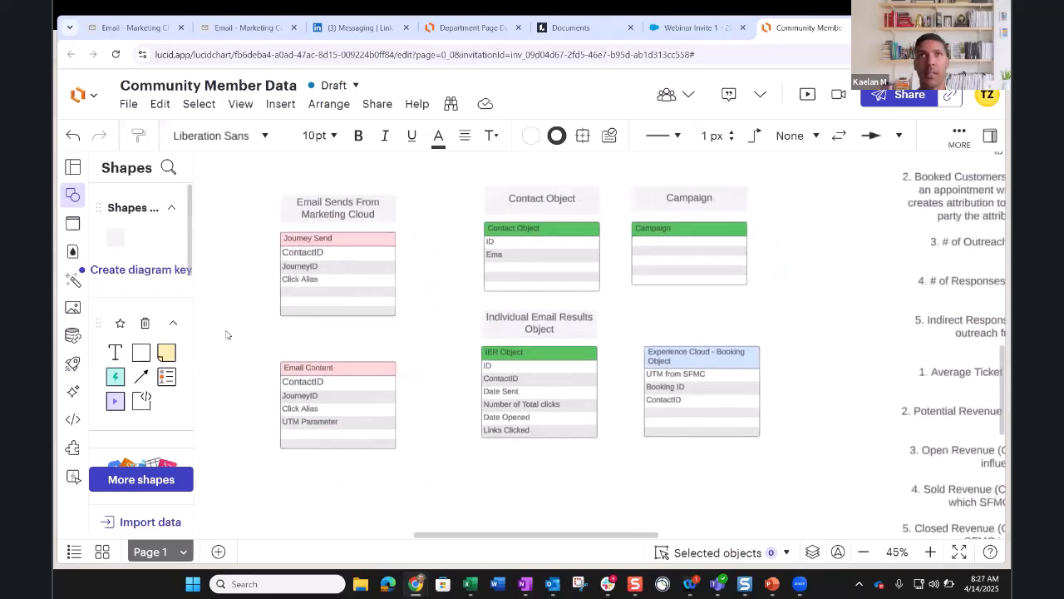
- Align the Experience Cloud - Booking Object table directly beneath the Campaign table
{"action": "left_click", "coordinate": [673, 359]}
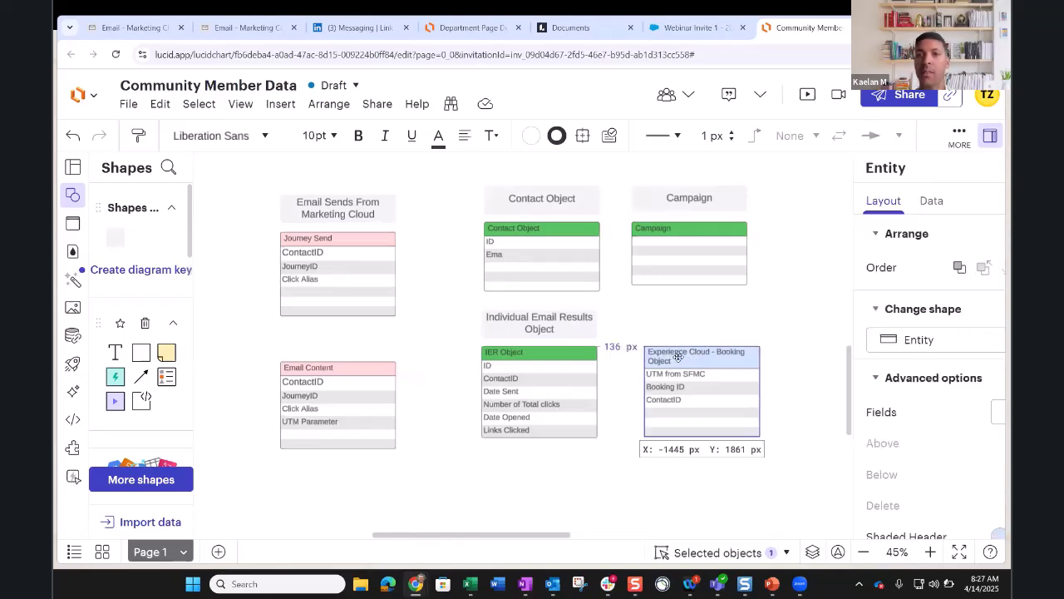
{"action": "left_click_drag", "start_coordinate": [678, 358], "coordinate": [453, 390]}
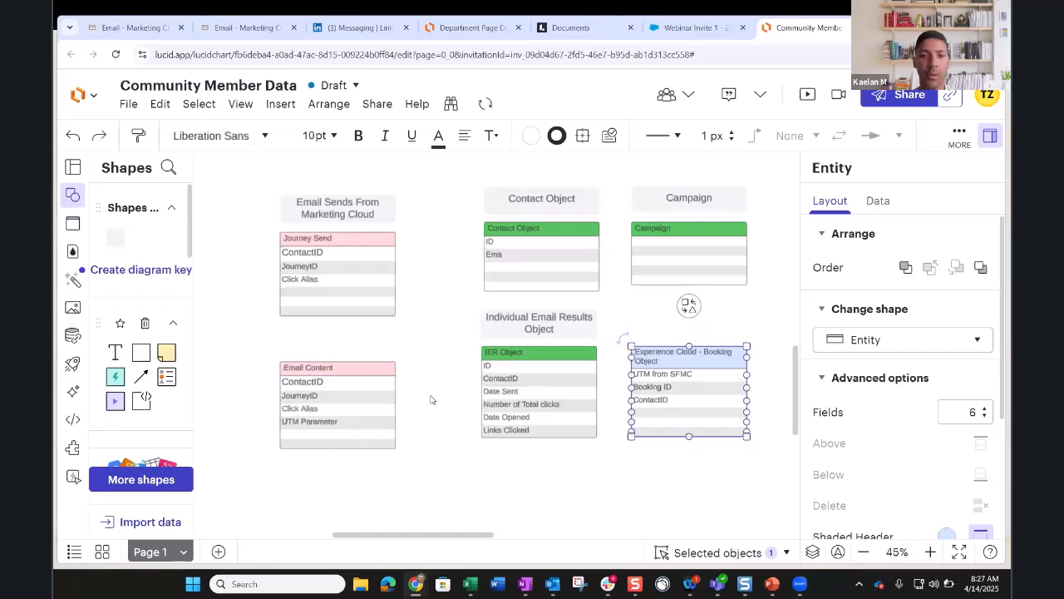
{"action": "left_click", "coordinate": [430, 399]}
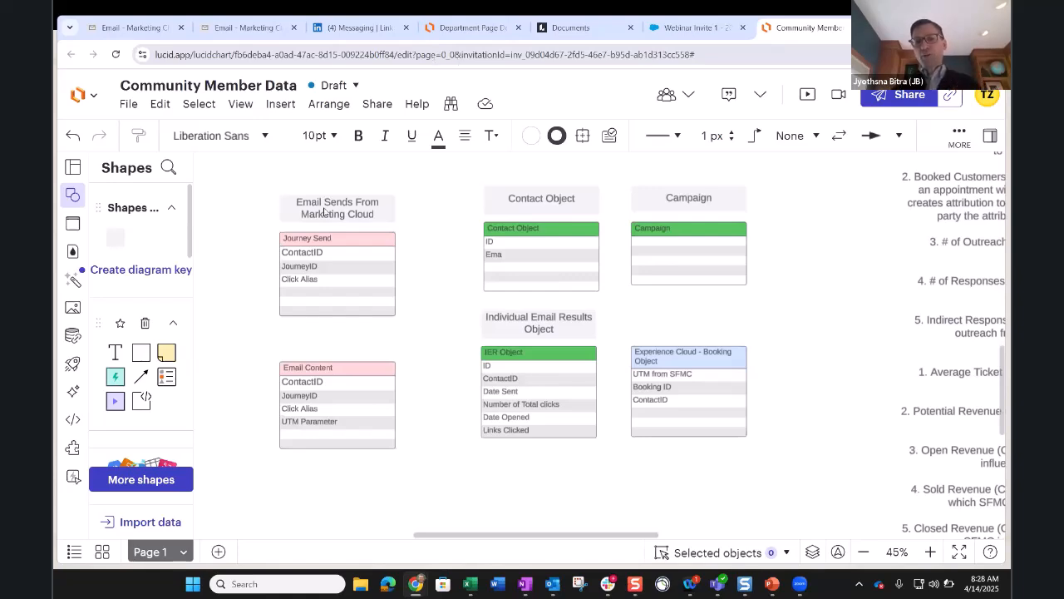
{"action": "left_click", "coordinate": [338, 266]}
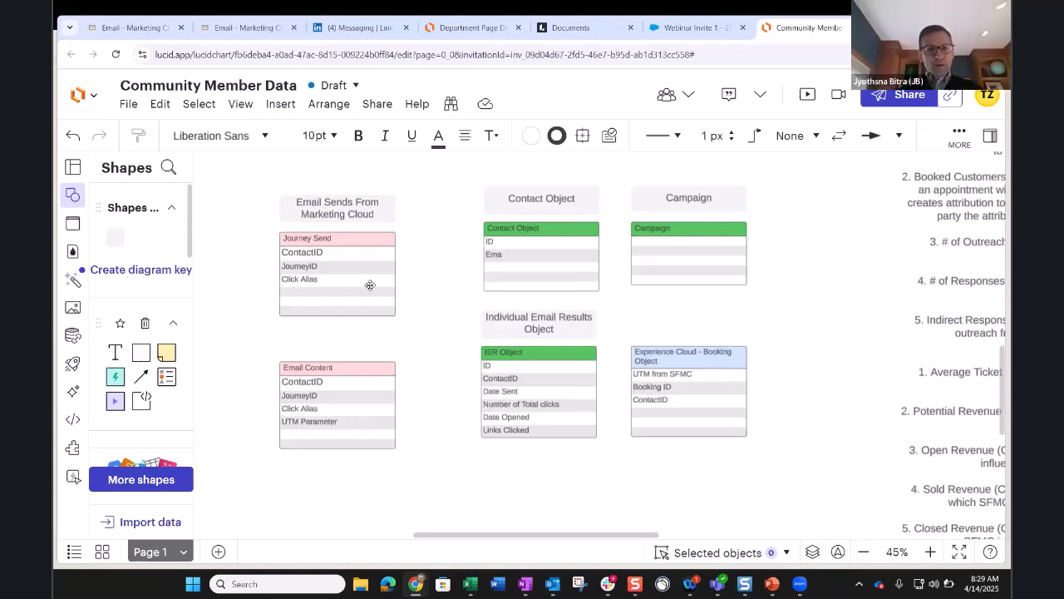
{"action": "left_click", "coordinate": [400, 394]}
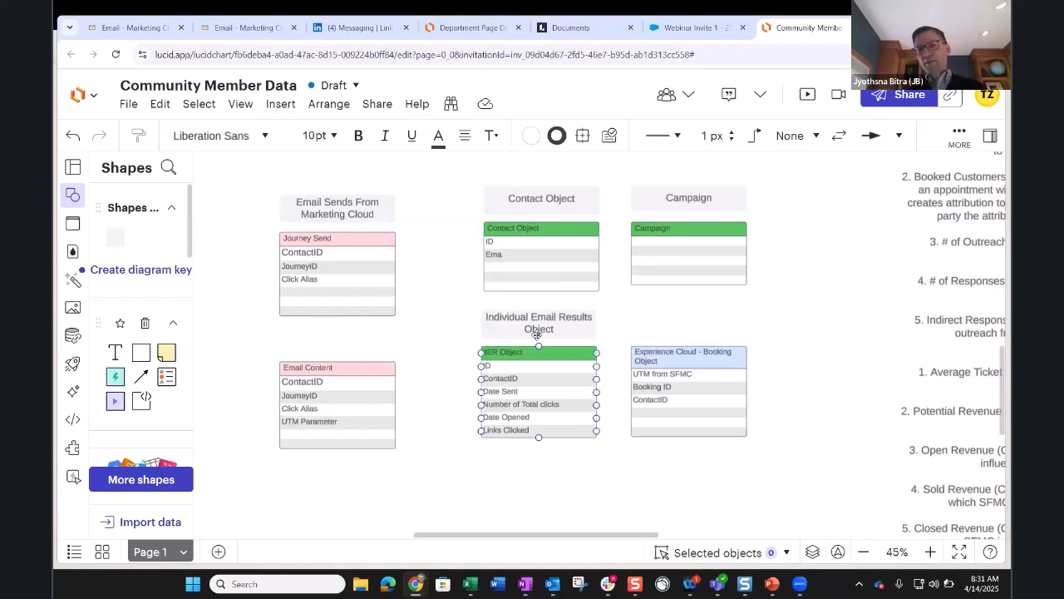
{"action": "left_click", "coordinate": [480, 335]}
{"action": "left_click", "coordinate": [515, 466]}
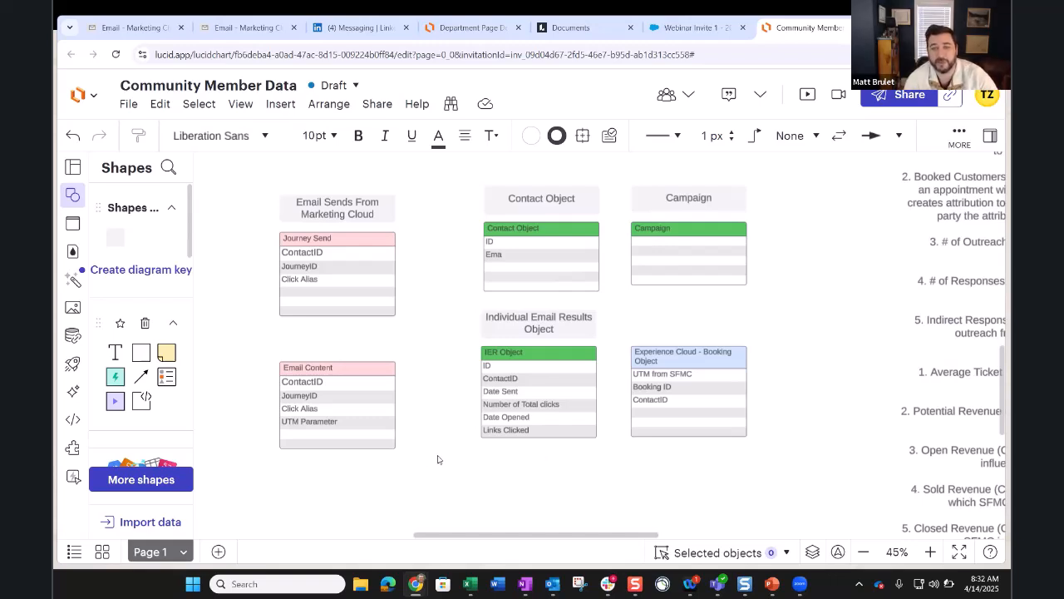
- Edit the UTM Parameter field of the Email Content table to add text after its name
{"action": "left_click", "coordinate": [341, 433]}
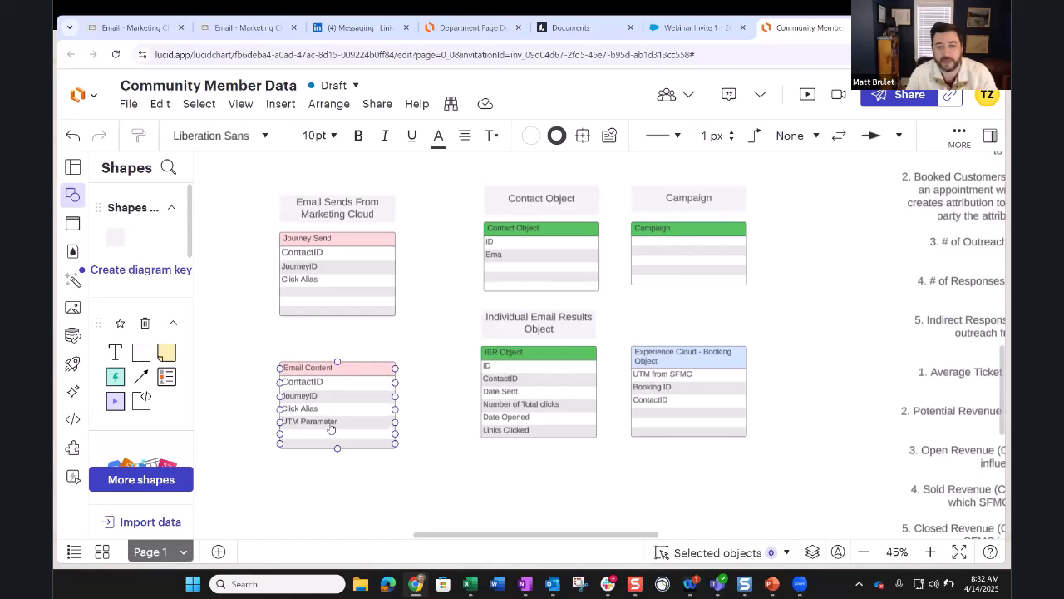
{"action": "left_click", "coordinate": [333, 424]}
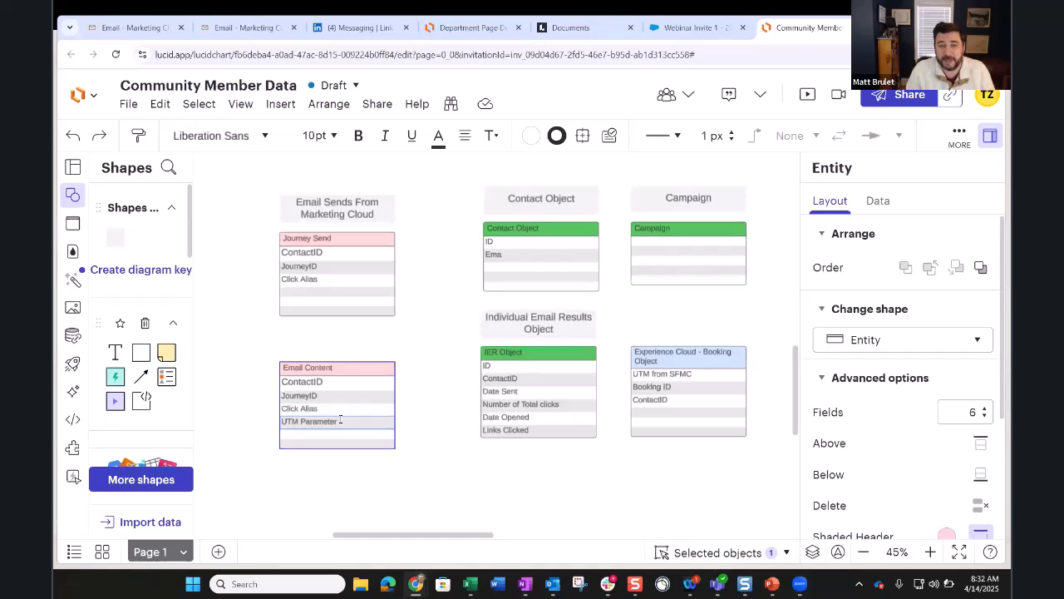
{"action": "left_click", "coordinate": [340, 419]}
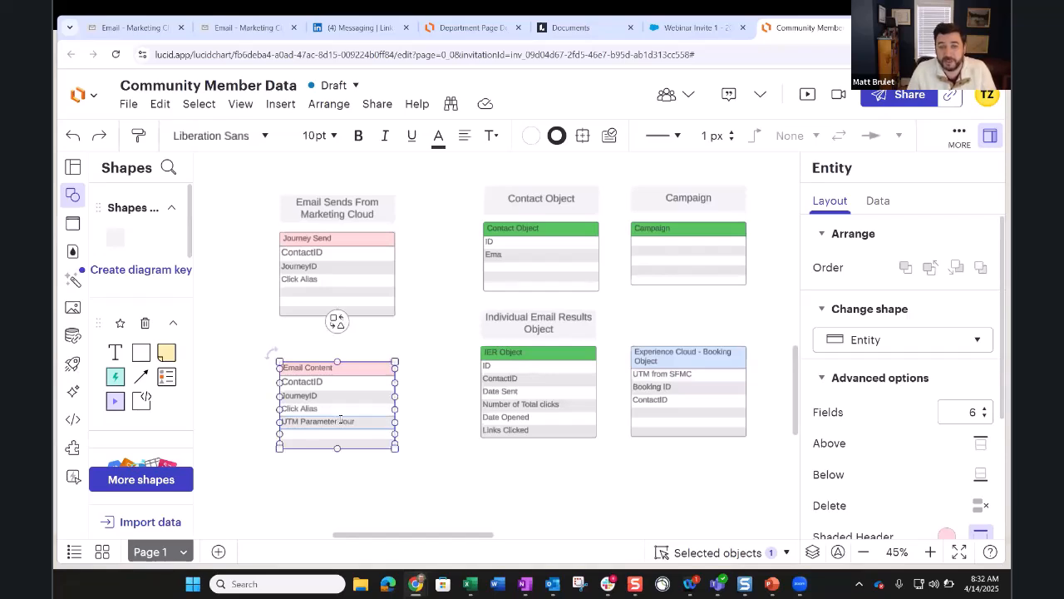
- Complete the fourth Email Content field as "UTM Parameter JourneyID" and fill the row beneath it with "UTM Parameter ContactID"
{"action": "type", "text": "JourneyID"}
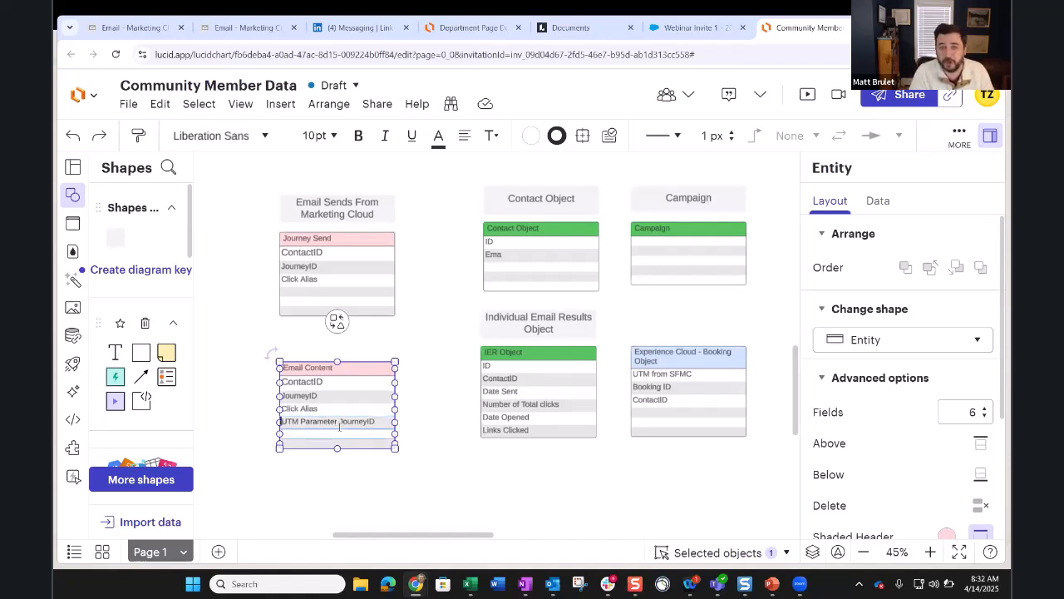
{"action": "double_click", "coordinate": [339, 422]}
{"action": "triple_click", "coordinate": [339, 422]}
{"action": "key", "text": "ctrl+c"}
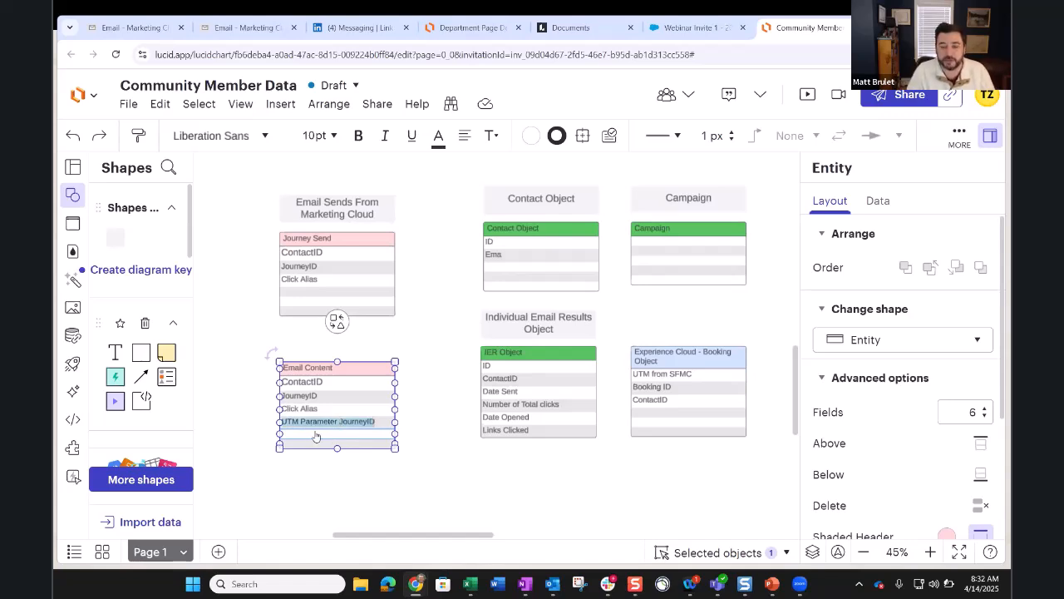
{"action": "left_click", "coordinate": [316, 434]}
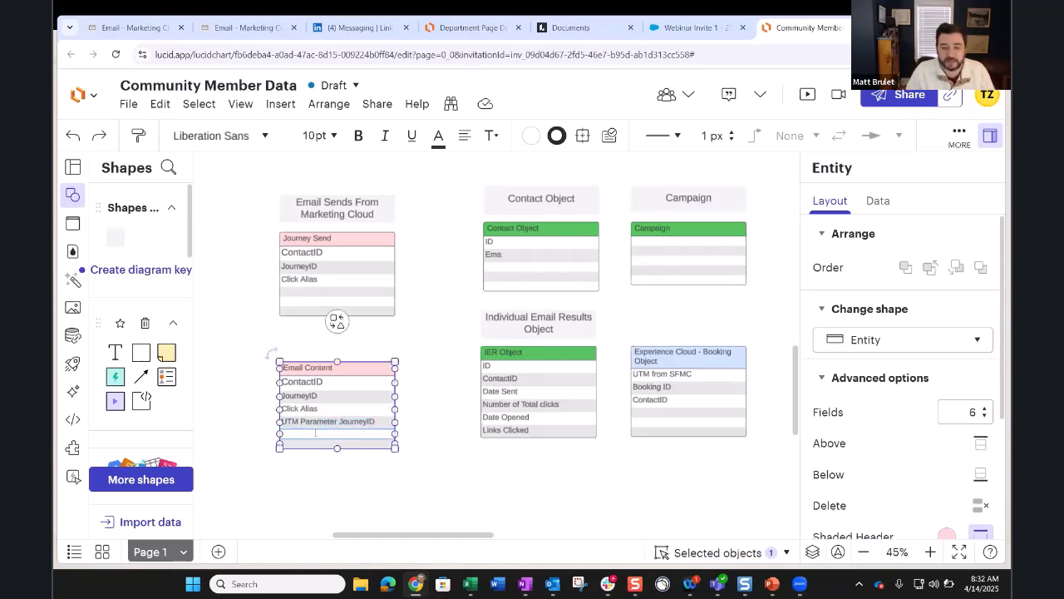
{"action": "key", "text": "ctrl+v"}
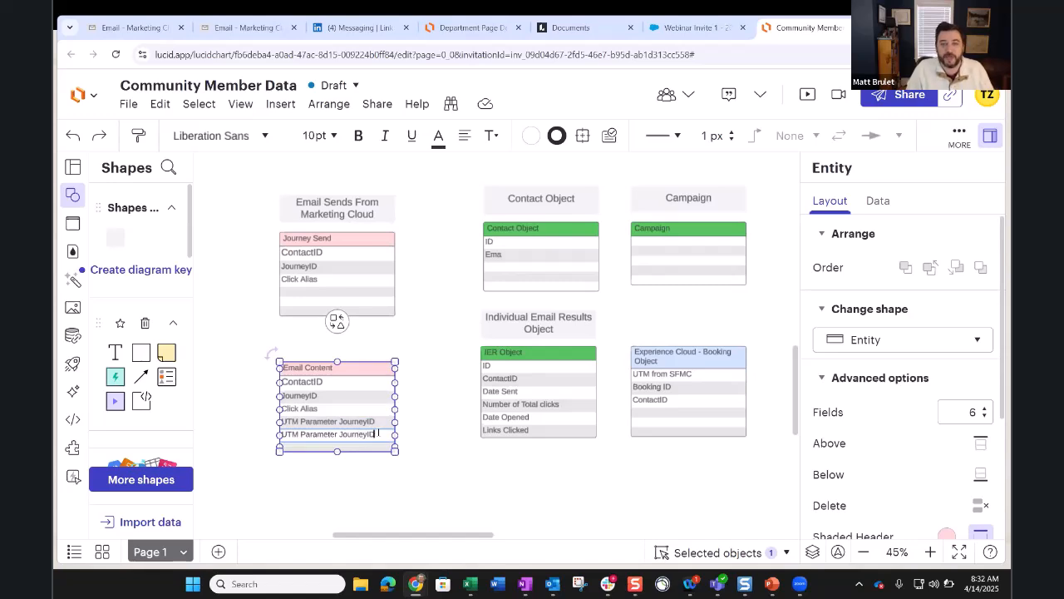
{"action": "key", "text": "BackSpace"}
{"action": "key", "text": "BackSpace"}
{"action": "key", "text": "BackSpace"}
{"action": "key", "text": "BackSpace"}
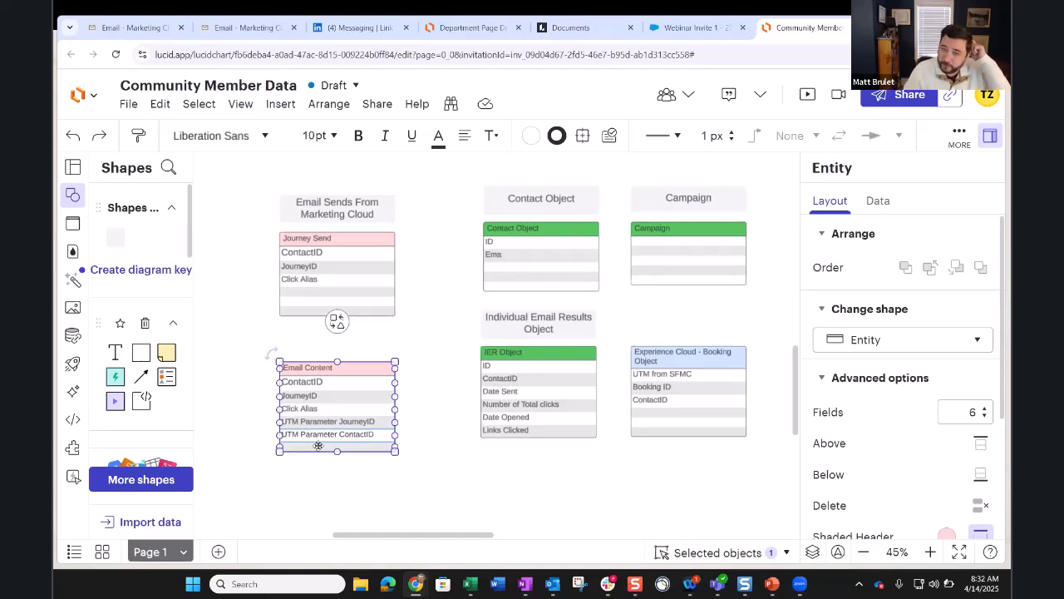
{"action": "key", "text": "Return"}
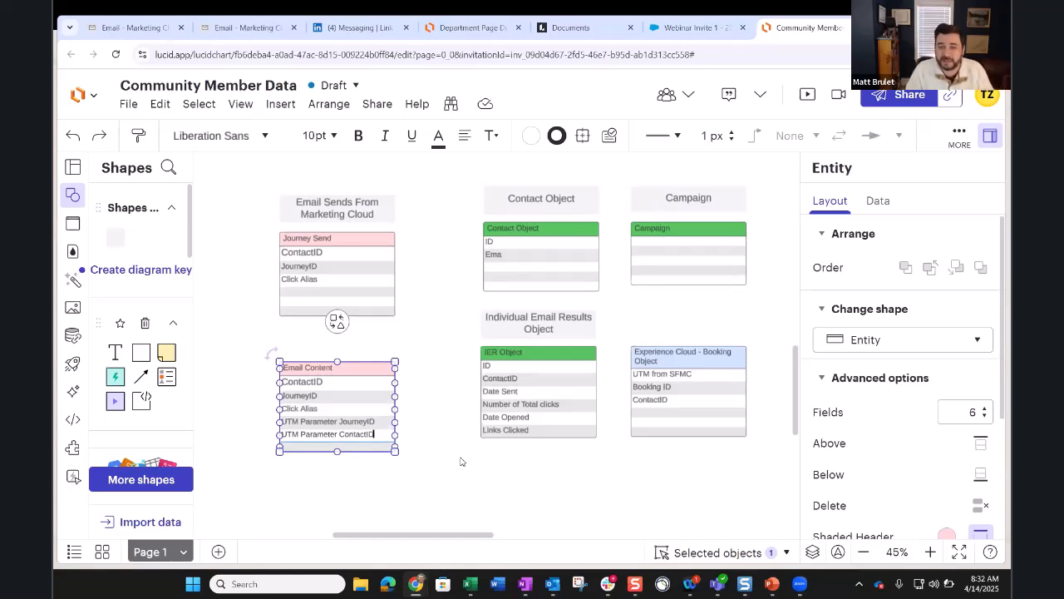
- Fill the first two empty rows of the Experience Cloud - Booking Object table with JourneyID and ContactID
{"action": "double_click", "coordinate": [681, 418]}
{"action": "type", "text": "Journ"}
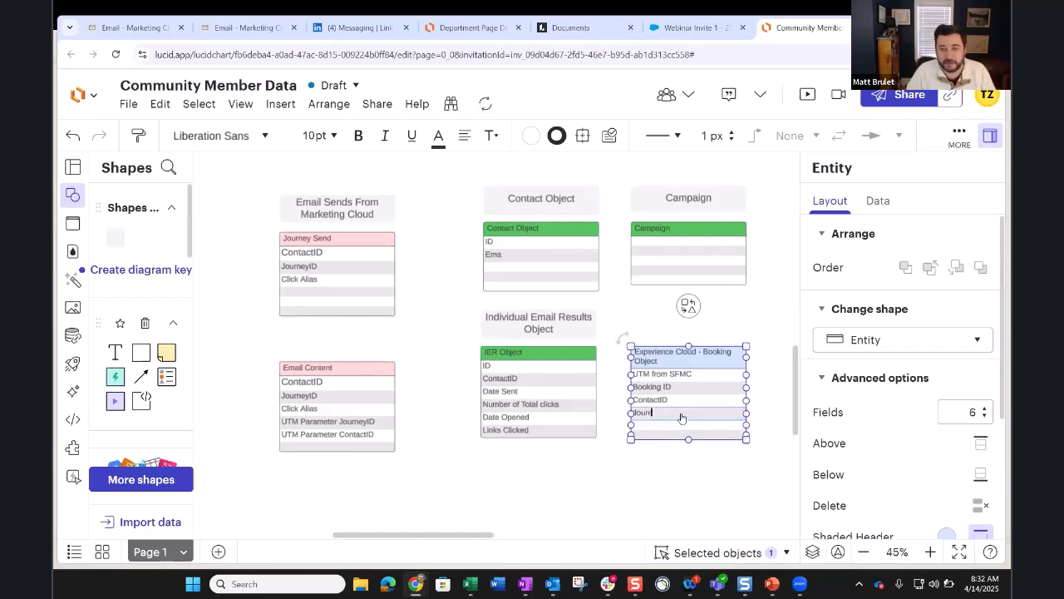
{"action": "type", "text": "e"}
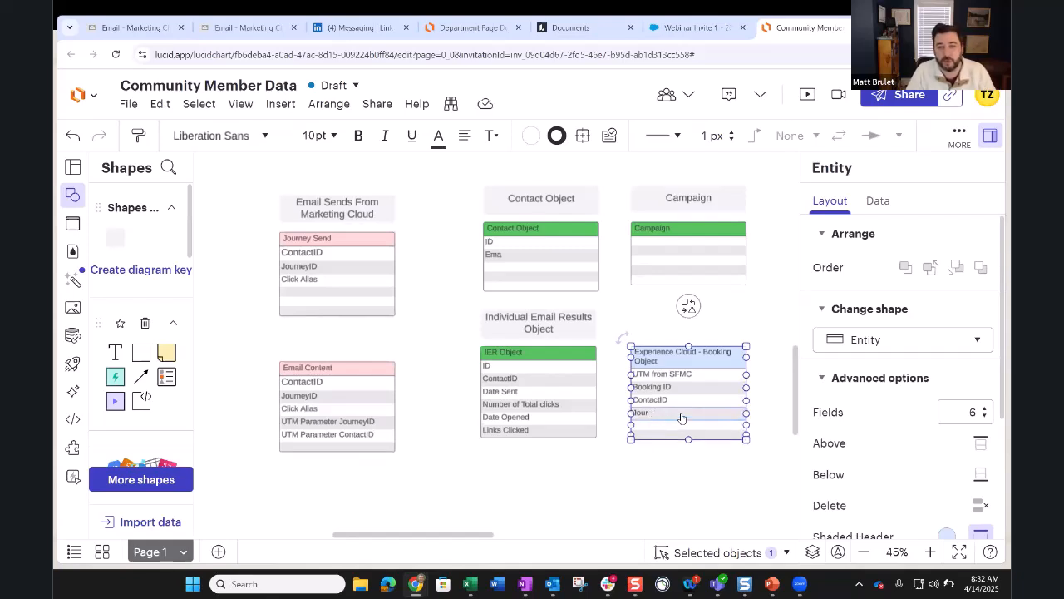
{"action": "type", "text": "yID"}
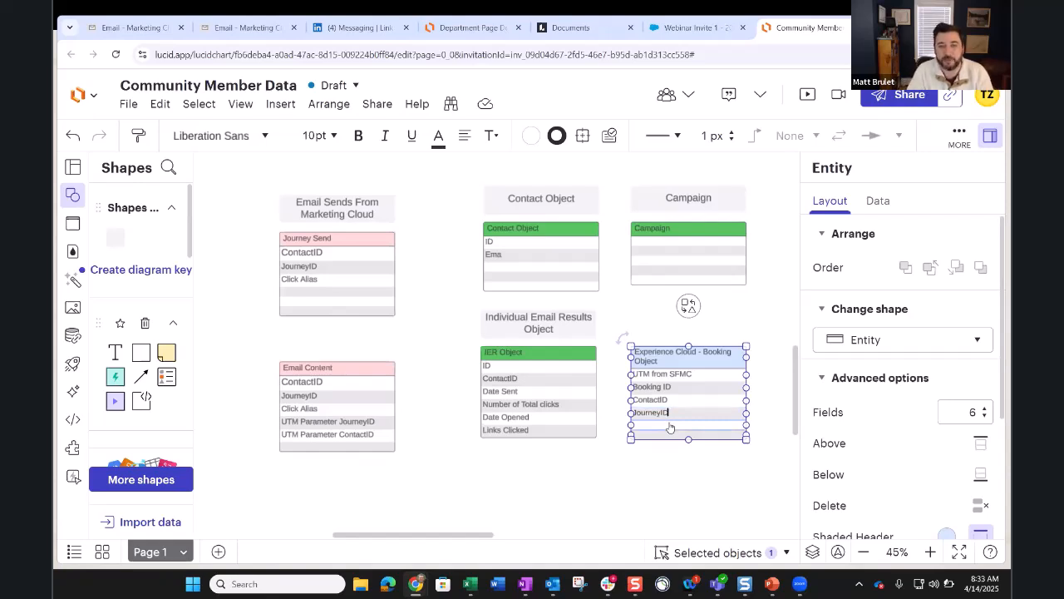
{"action": "type", "text": "Conta"}
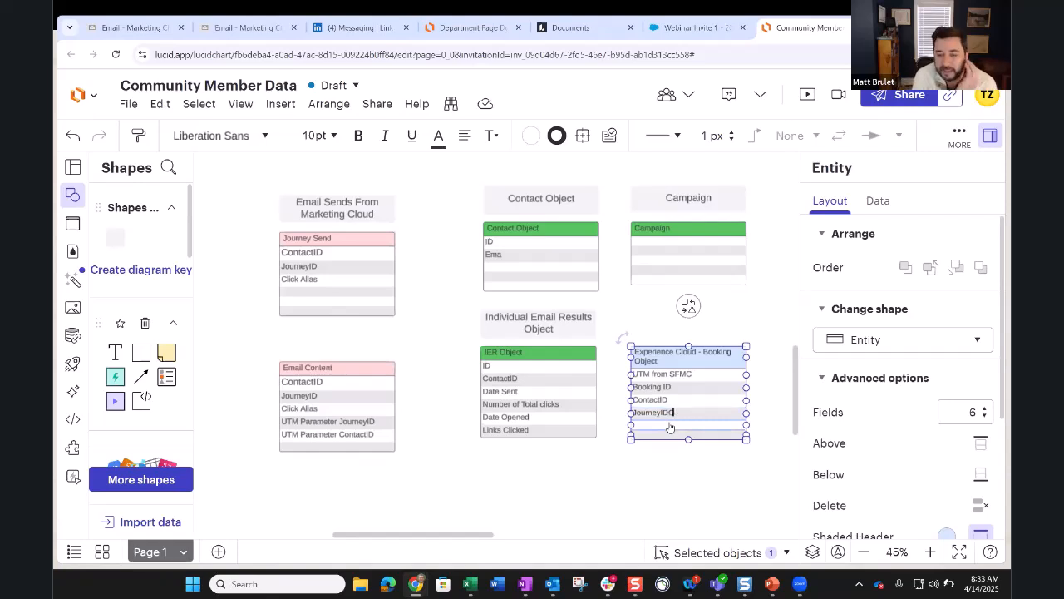
{"action": "key", "text": "BackSpace"}
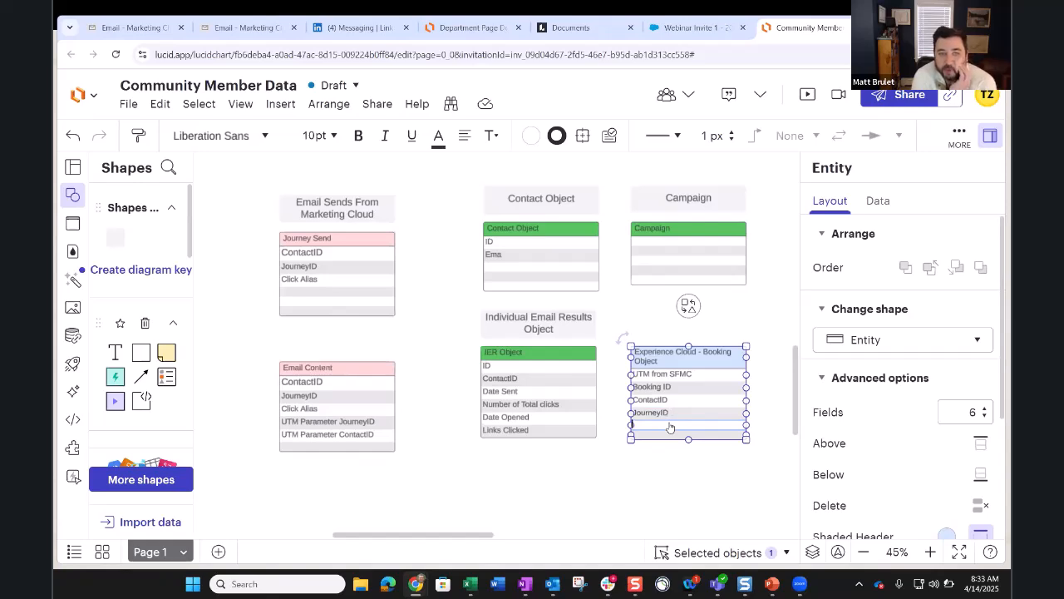
{"action": "type", "text": "Contac"}
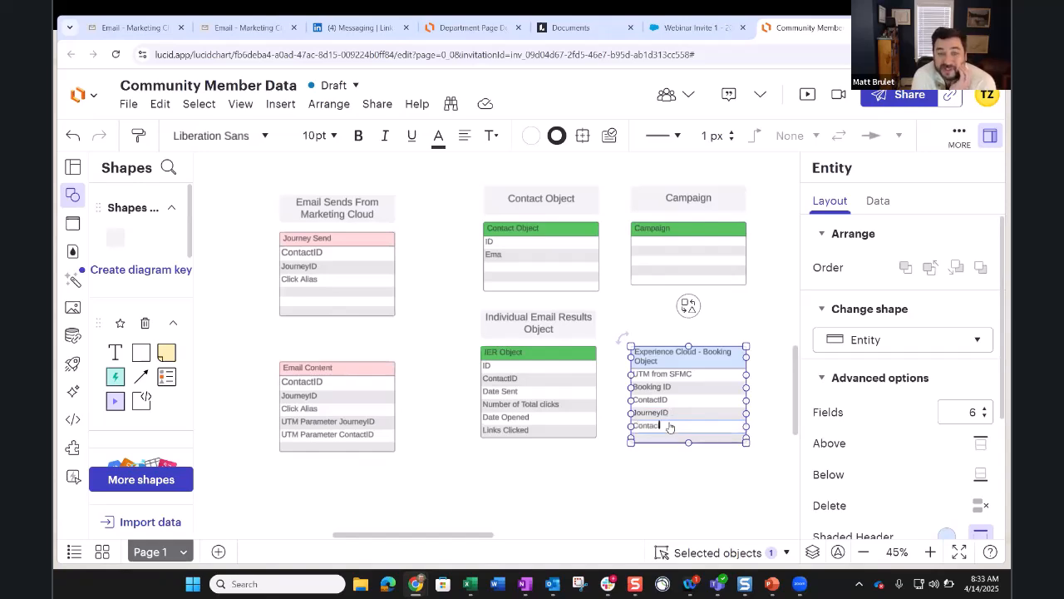
{"action": "type", "text": "tID"}
- Copy the UTM Parameter ContactID text into the last Email Content row and change it to "UTM Parameter CampaignID"
{"action": "left_click", "coordinate": [327, 442]}
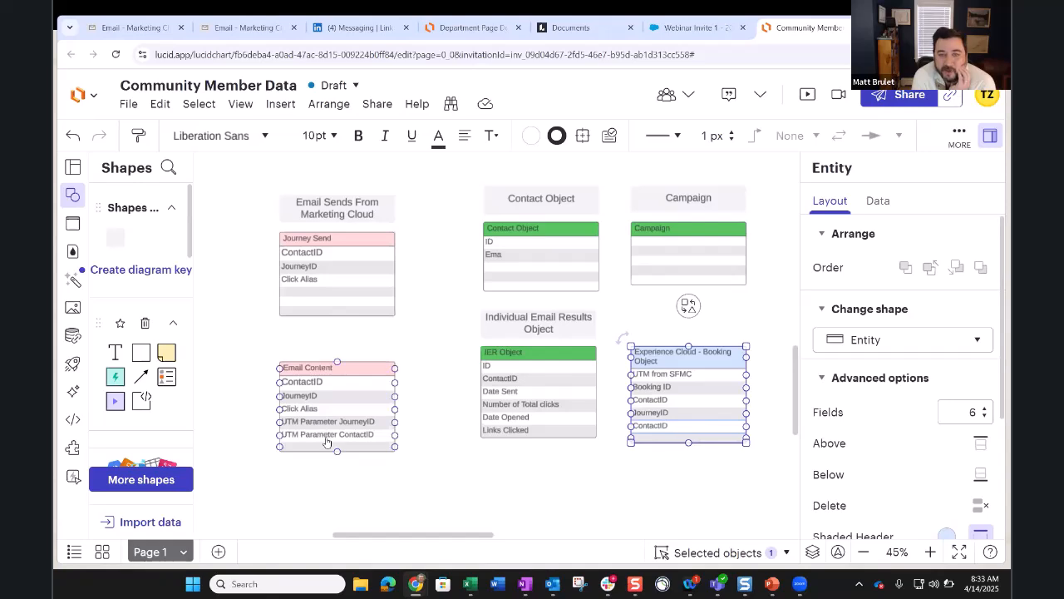
{"action": "double_click", "coordinate": [328, 437]}
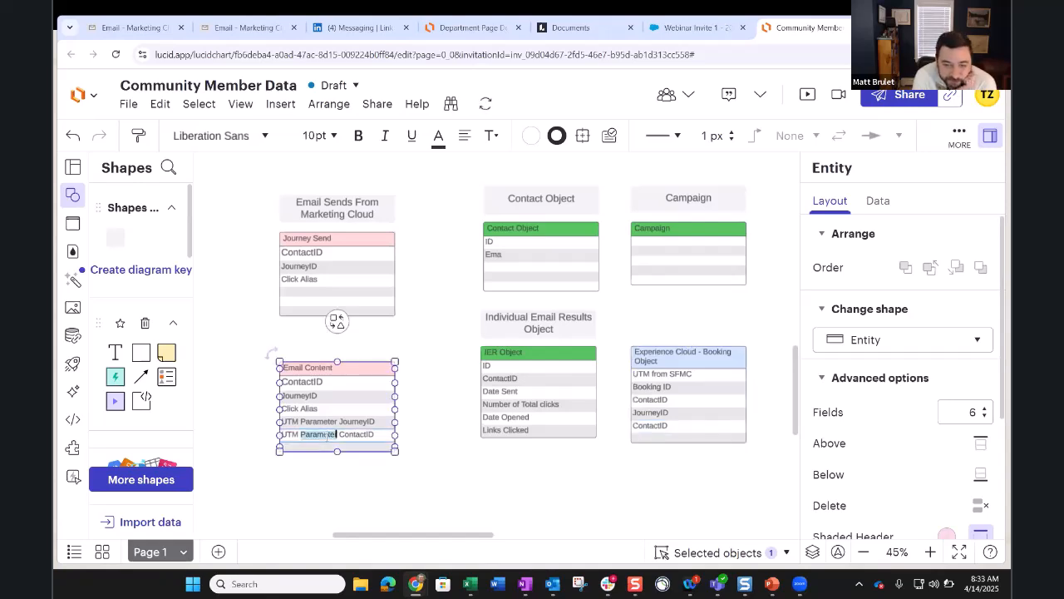
{"action": "left_click", "coordinate": [377, 436]}
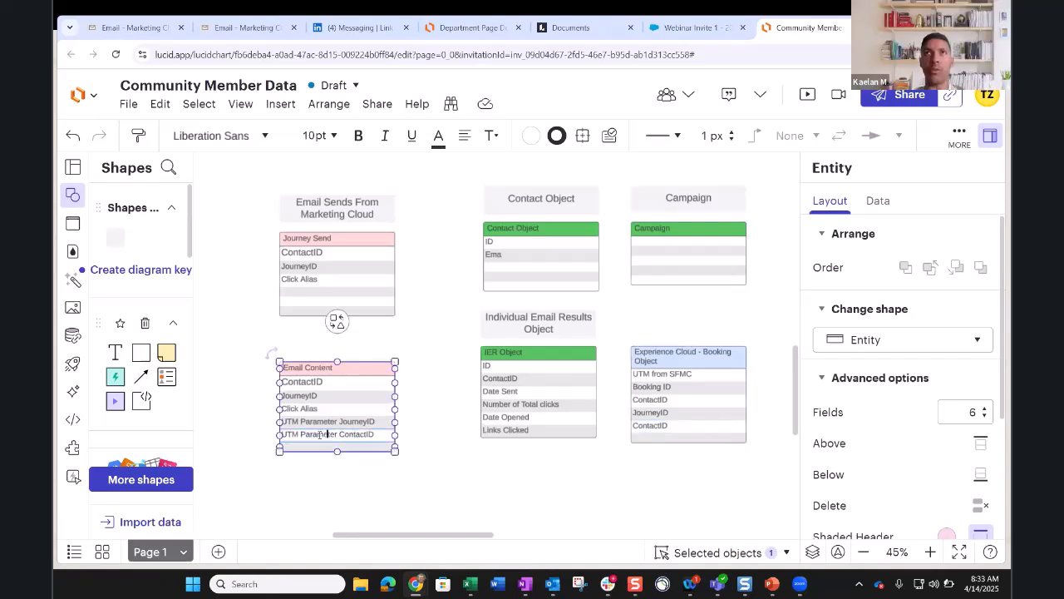
{"action": "left_click_drag", "start_coordinate": [376, 436], "coordinate": [280, 434]}
{"action": "key", "text": "ctrl+c"}
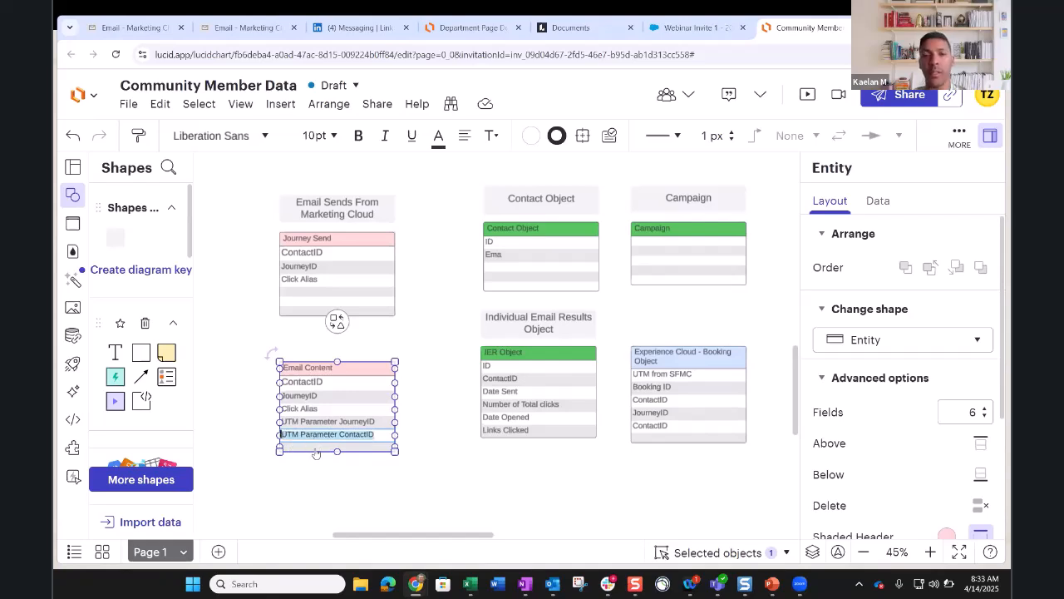
{"action": "left_click", "coordinate": [367, 446]}
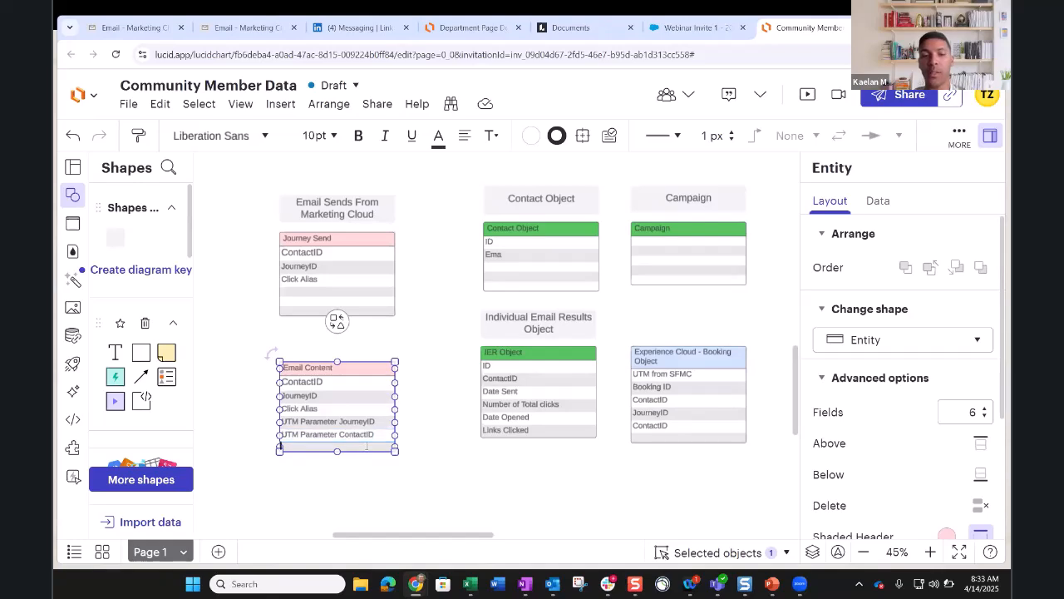
{"action": "key", "text": "ctrl+v"}
{"action": "key", "text": "BackSpace"}
{"action": "key", "text": "BackSpace"}
{"action": "key", "text": "BackSpace"}
{"action": "key", "text": "BackSpace"}
{"action": "key", "text": "BackSpace"}
{"action": "key", "text": "BackSpace"}
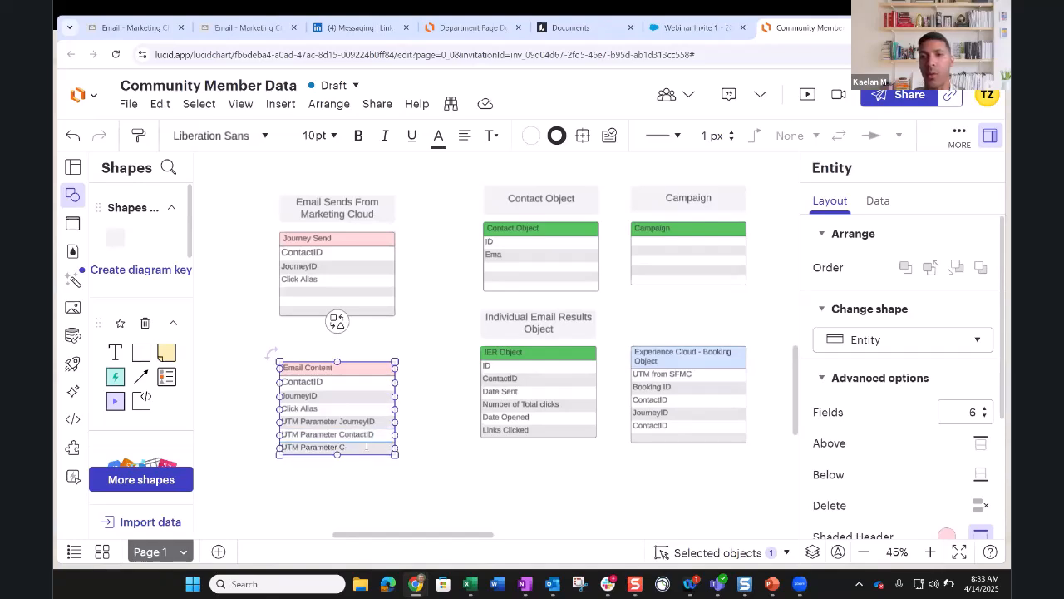
{"action": "type", "text": "am"}
{"action": "type", "text": "paignID"}
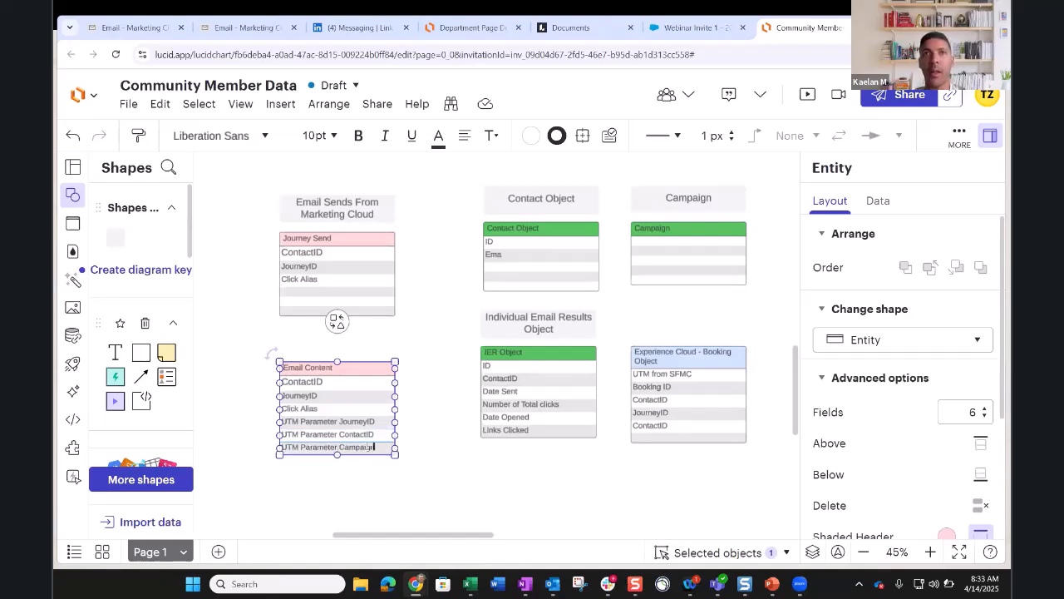
- Enter CampaignID in the last row of the Booking Object table and move the table down, below the level of the IER Object
{"action": "left_click", "coordinate": [651, 441]}
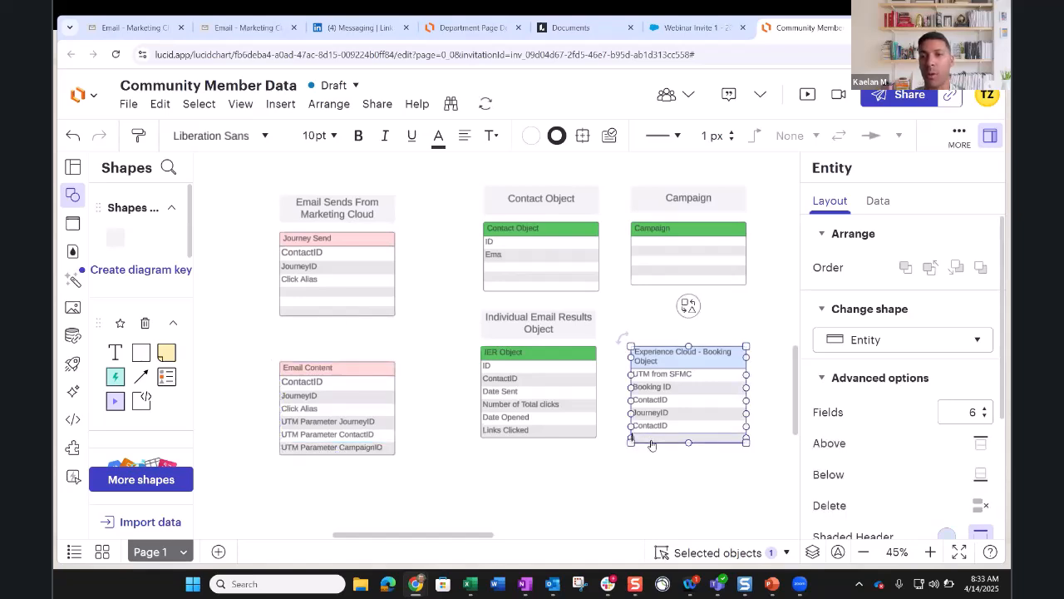
{"action": "double_click", "coordinate": [652, 440]}
{"action": "type", "text": "CampaignID"}
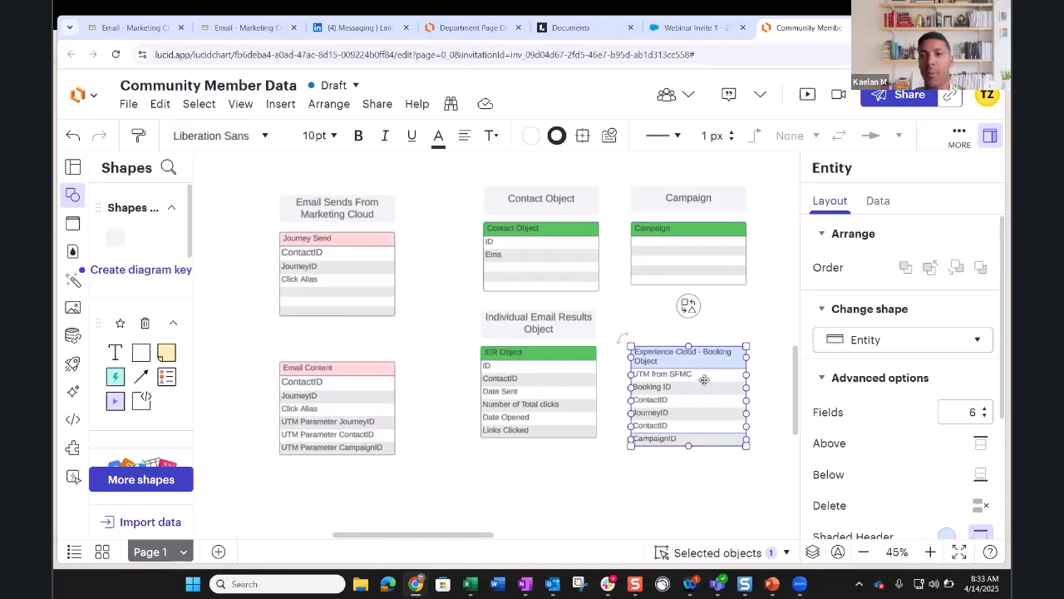
{"action": "left_click_drag", "start_coordinate": [703, 444], "coordinate": [690, 511]}
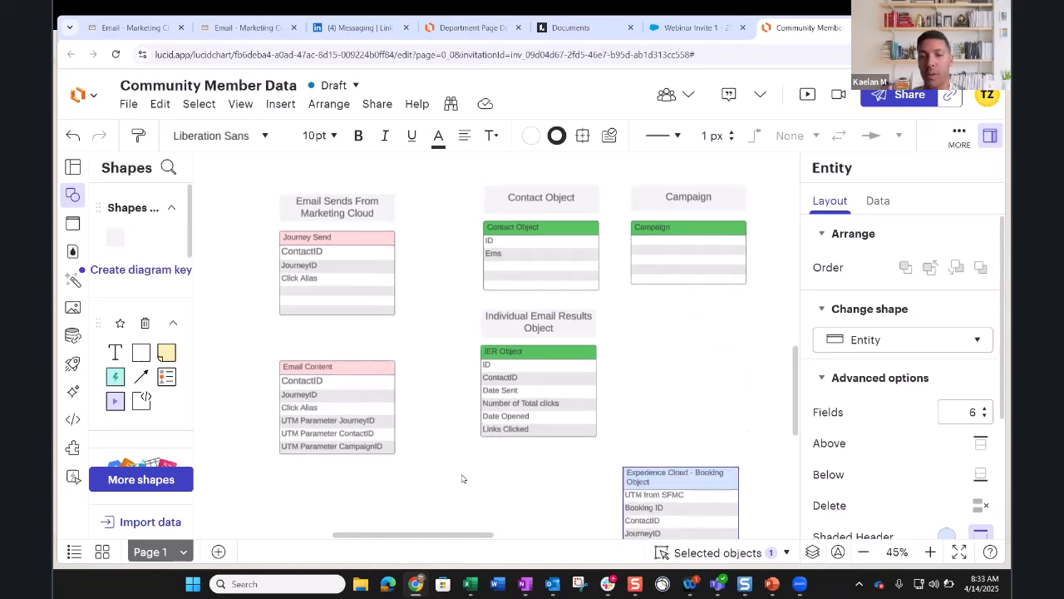
{"action": "key", "text": "ctrl+z"}
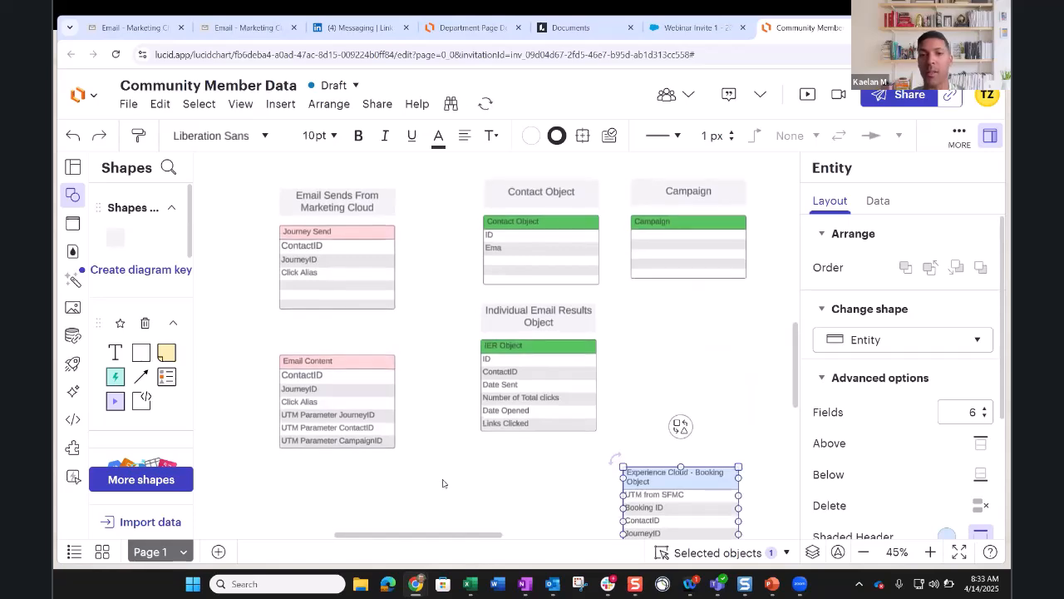
- Connect UTM Parameter JourneyID in the Email Content table to JourneyID in the Booking Object table
{"action": "scroll", "coordinate": [443, 482], "scroll_direction": "down", "scroll_amount": 2}
{"action": "scroll", "coordinate": [473, 375], "scroll_direction": "up", "scroll_amount": 3}
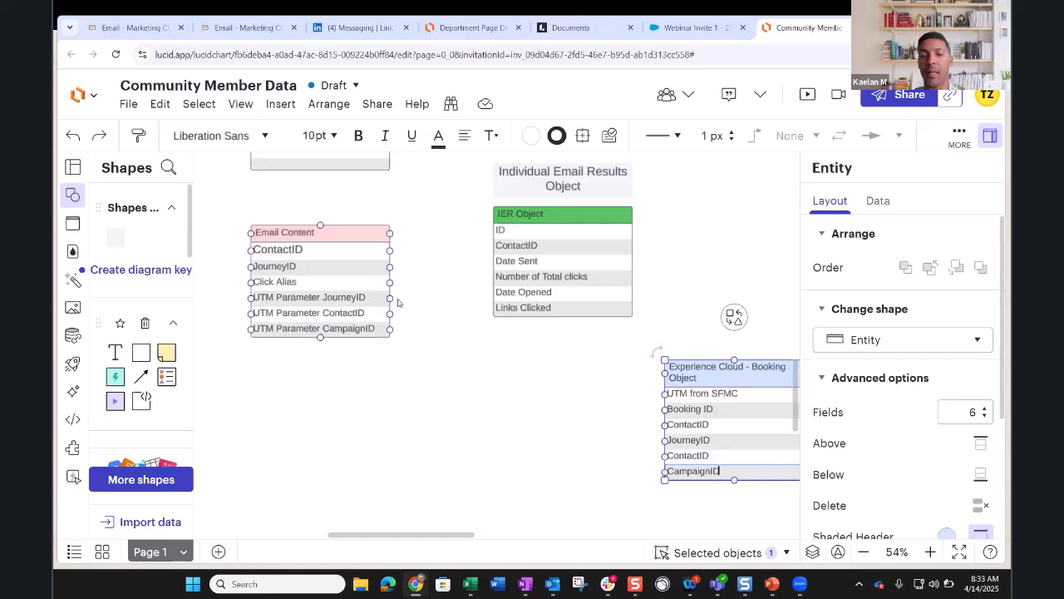
{"action": "left_click", "coordinate": [373, 298]}
{"action": "left_click_drag", "start_coordinate": [624, 428], "coordinate": [656, 440]}
{"action": "left_click", "coordinate": [456, 299]}
{"action": "left_click_drag", "start_coordinate": [456, 299], "coordinate": [463, 392]}
{"action": "left_click_drag", "start_coordinate": [466, 440], "coordinate": [465, 441]}
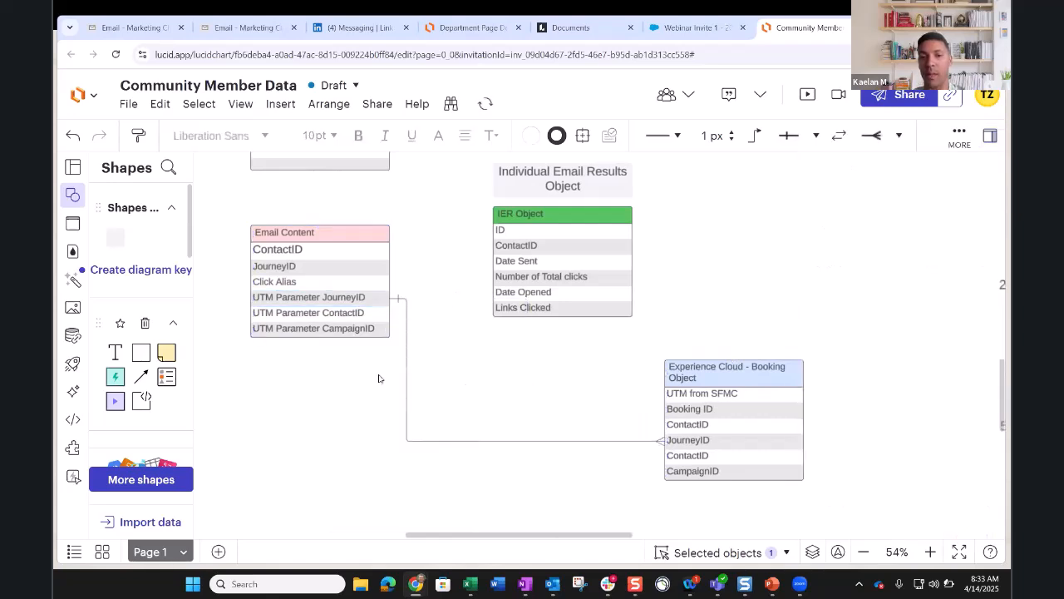
- Move the Email Content table down and connect its UTM Parameter ContactID and CampaignID rows to the Booking Object's lower ContactID and CampaignID rows
{"action": "left_click_drag", "start_coordinate": [390, 314], "coordinate": [664, 455]}
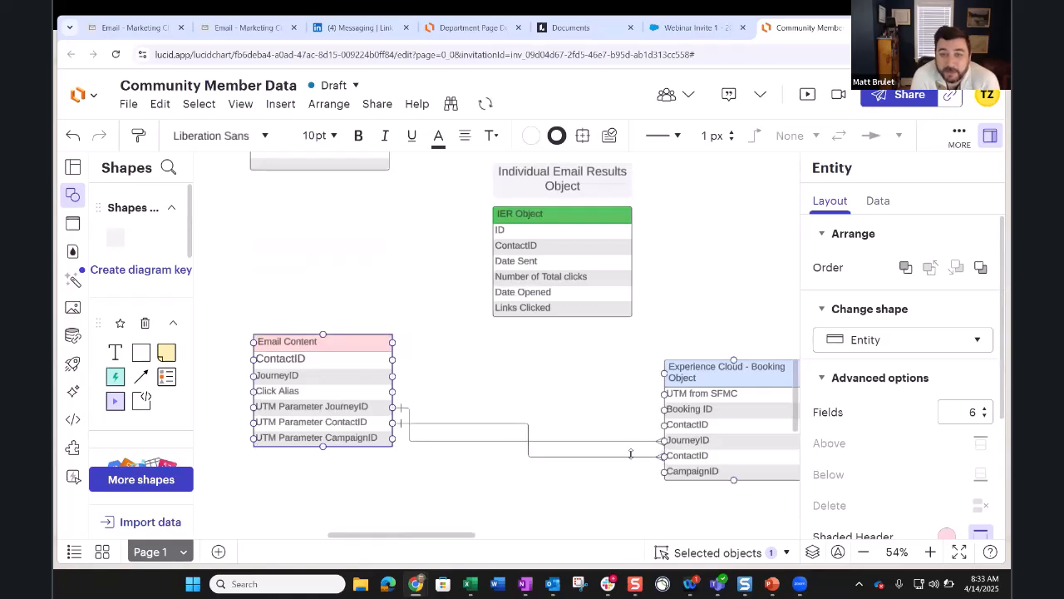
{"action": "left_click_drag", "start_coordinate": [394, 440], "coordinate": [393, 443]}
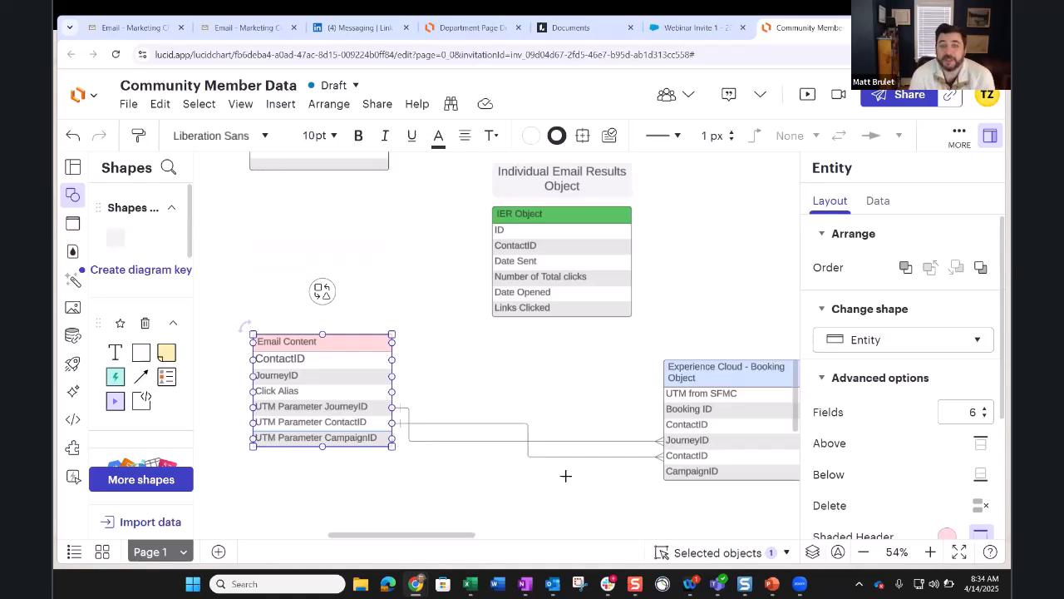
{"action": "left_click_drag", "start_coordinate": [392, 436], "coordinate": [653, 474]}
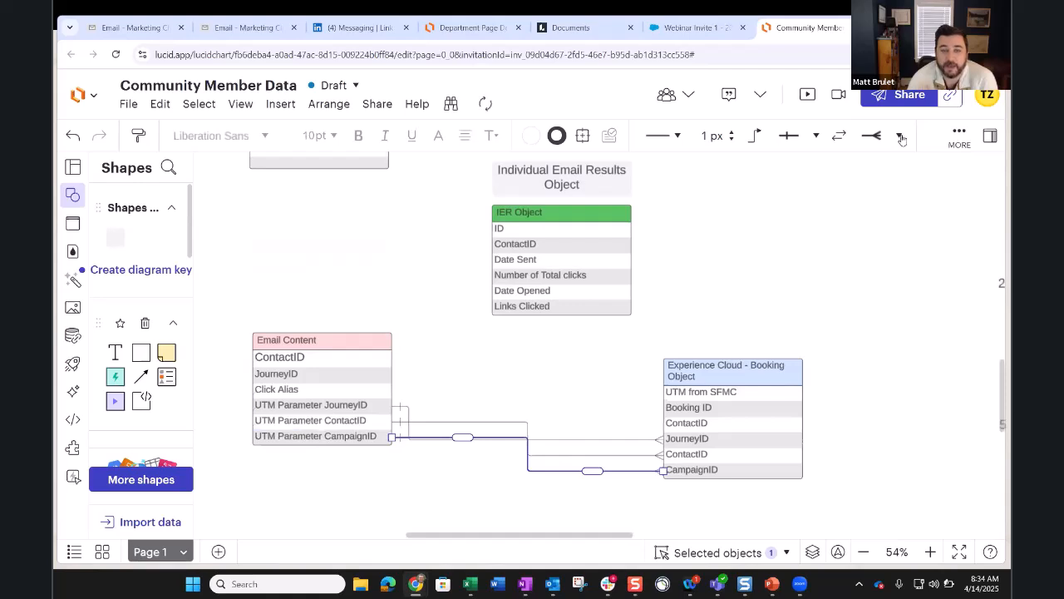
- Change the Booking Object end of the CampaignID, ContactID and JourneyID connectors from crow's foot to the single-bar "one" symbol
{"action": "left_click", "coordinate": [899, 136]}
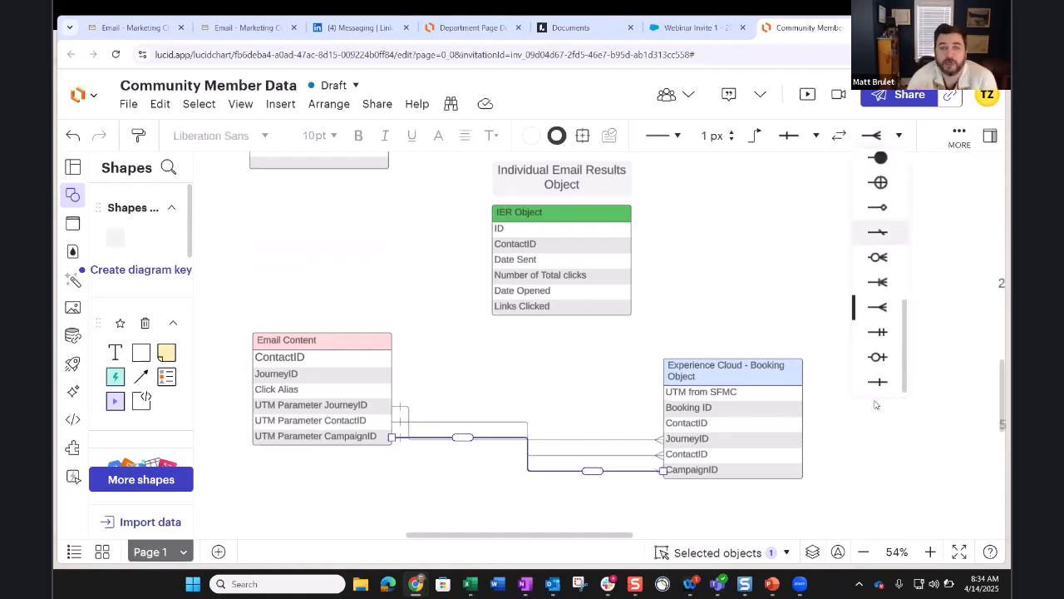
{"action": "left_click", "coordinate": [878, 382]}
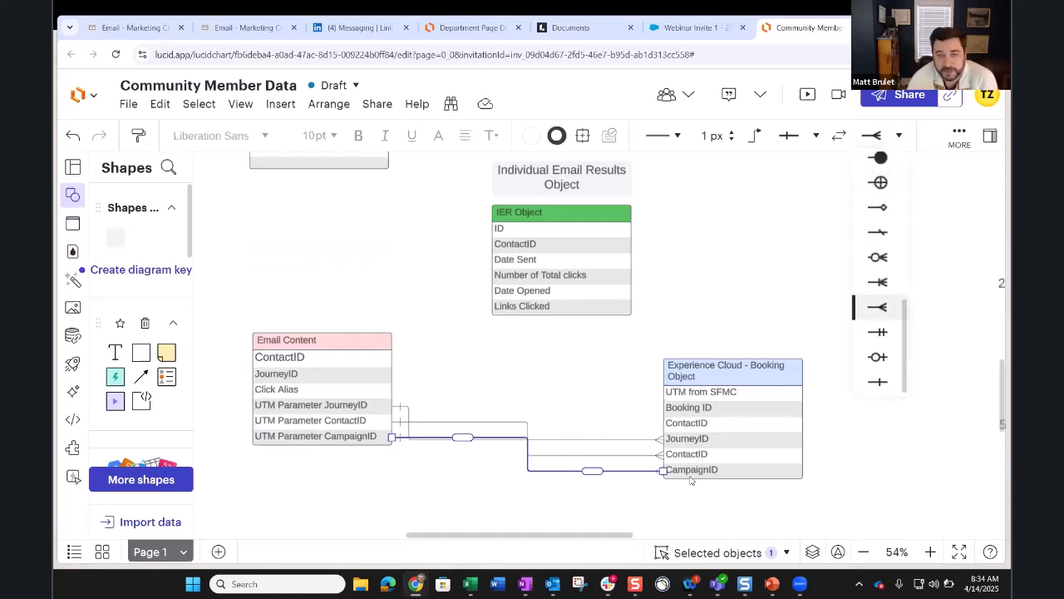
{"action": "left_click", "coordinate": [632, 456]}
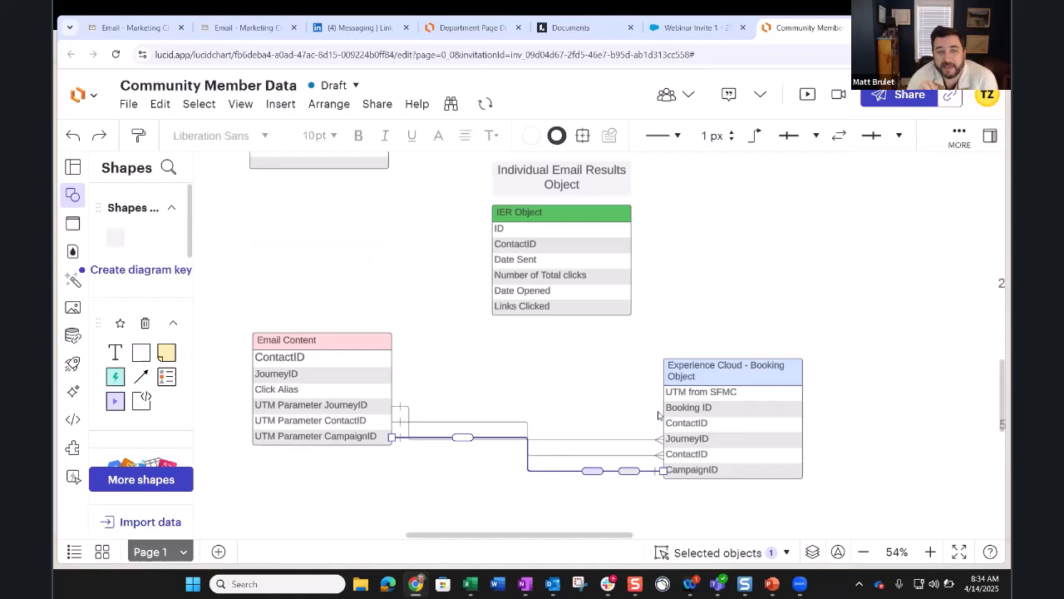
{"action": "left_click", "coordinate": [898, 135]}
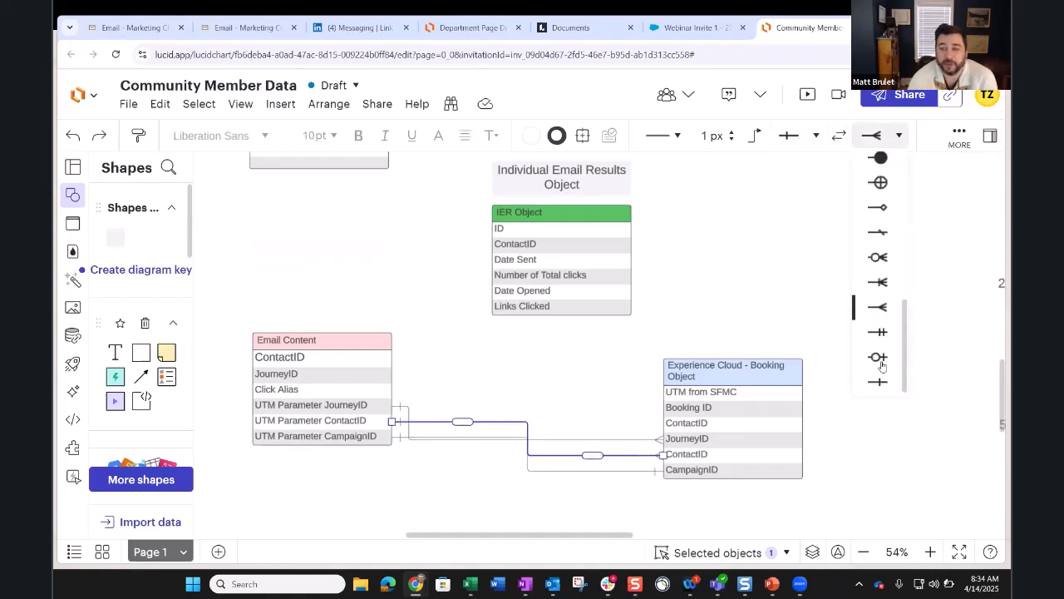
{"action": "left_click", "coordinate": [620, 438]}
{"action": "left_click", "coordinate": [620, 438]}
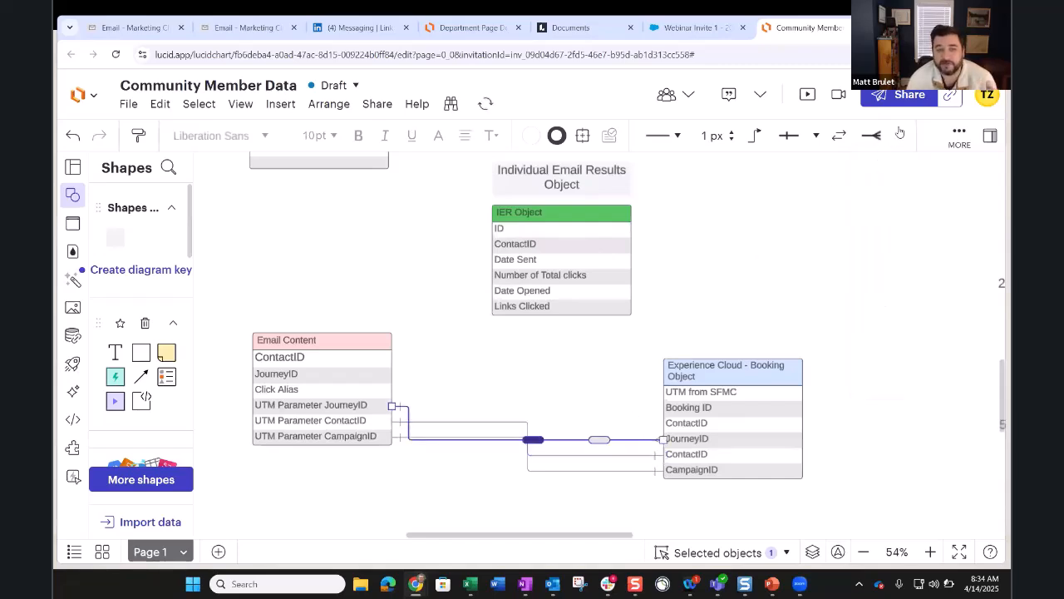
{"action": "left_click", "coordinate": [898, 137]}
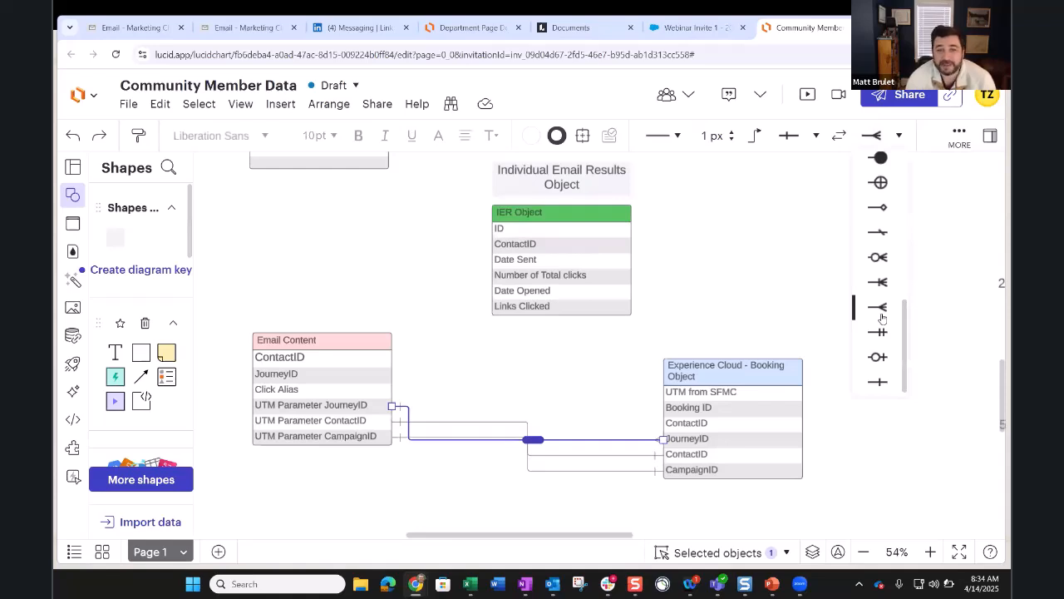
- Move the Email Content table down so its three UTM rows line up with the matching Booking Object rows
{"action": "left_click_drag", "start_coordinate": [305, 338], "coordinate": [313, 299]}
{"action": "left_click", "coordinate": [316, 306]}
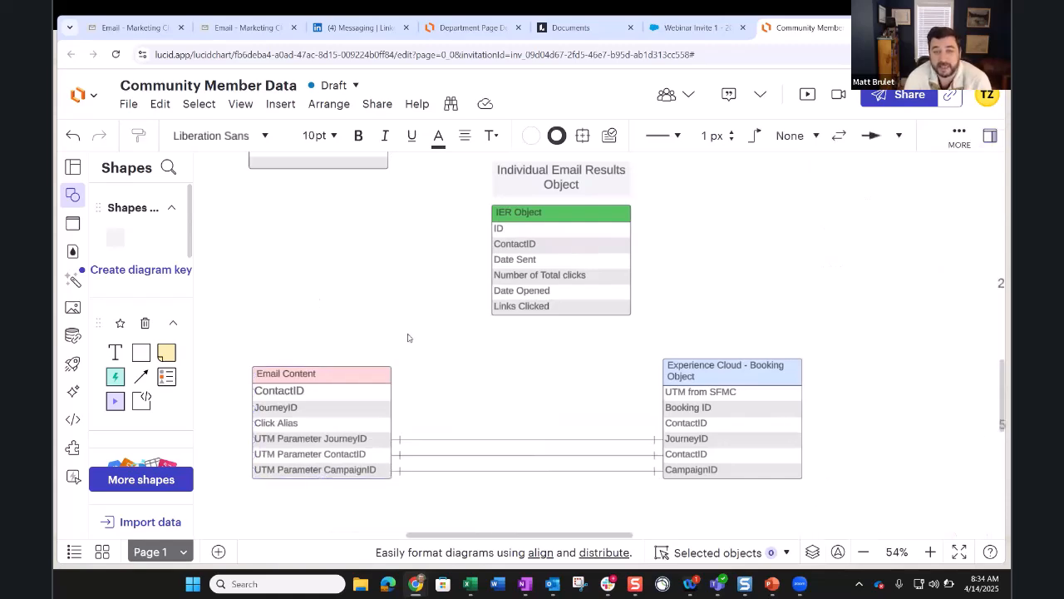
{"action": "left_click", "coordinate": [697, 425]}
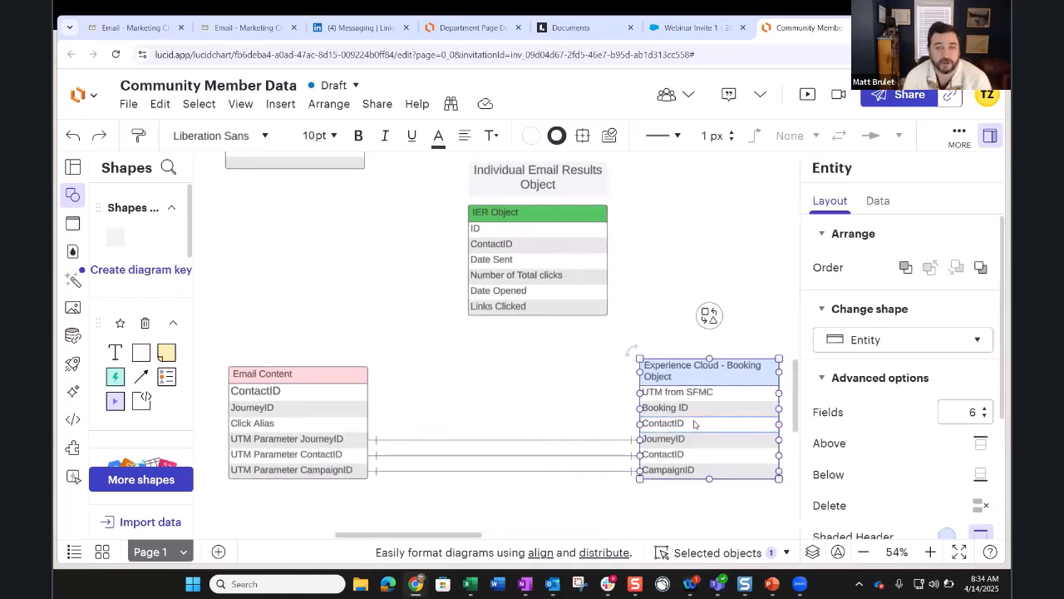
{"action": "key", "text": "Delete"}
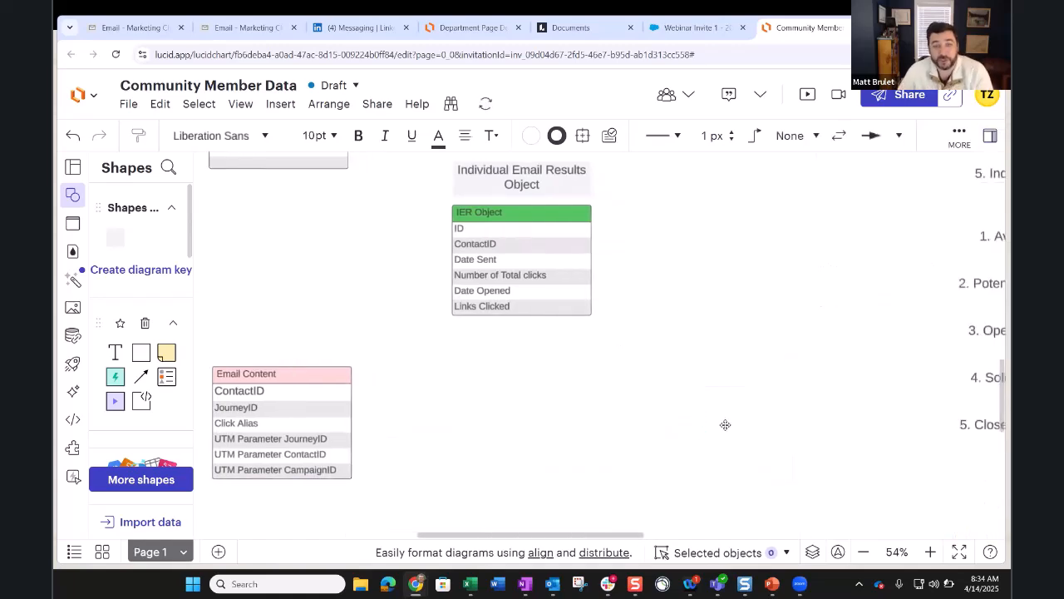
{"action": "key", "text": "ctrl+z"}
- Delete the ContactID row above JourneyID in the Booking Object table and move the table down to line its rows up with the connectors
{"action": "left_click", "coordinate": [797, 425]}
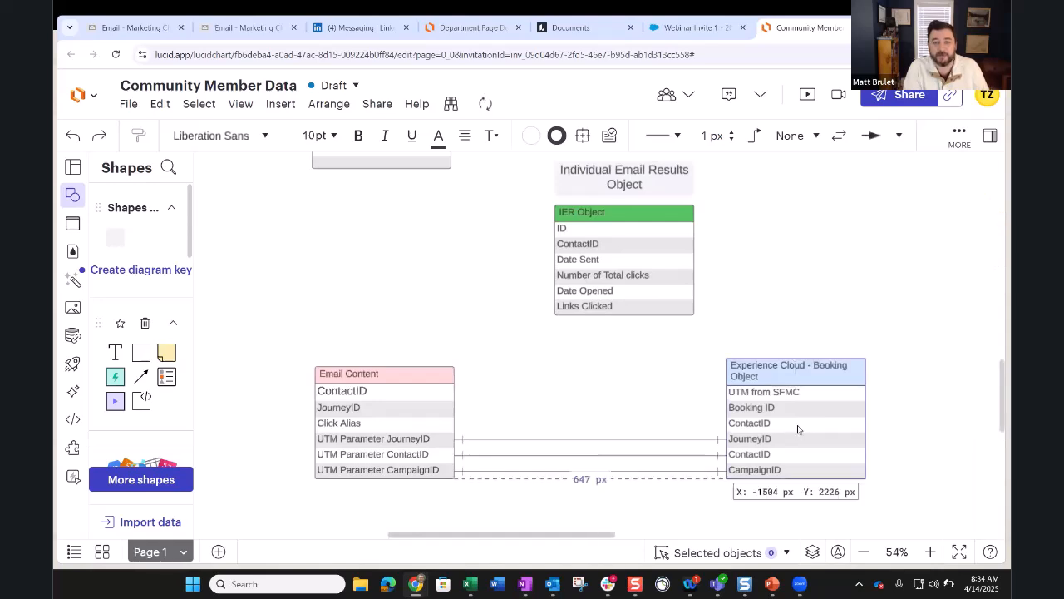
{"action": "right_click", "coordinate": [726, 423]}
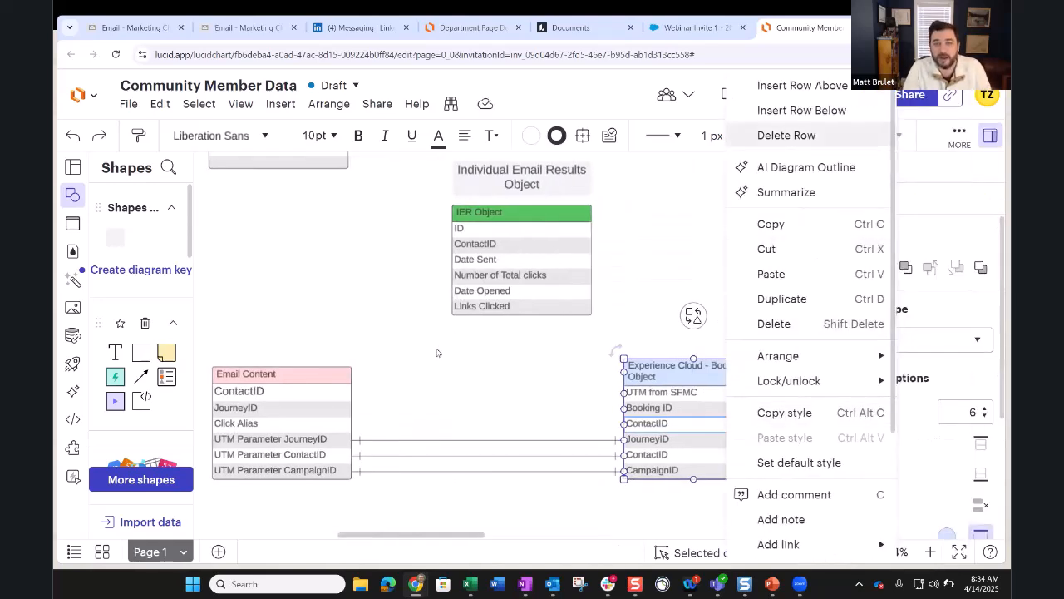
{"action": "left_click", "coordinate": [787, 135]}
{"action": "key", "text": "Escape"}
{"action": "left_click_drag", "start_coordinate": [719, 371], "coordinate": [719, 385]}
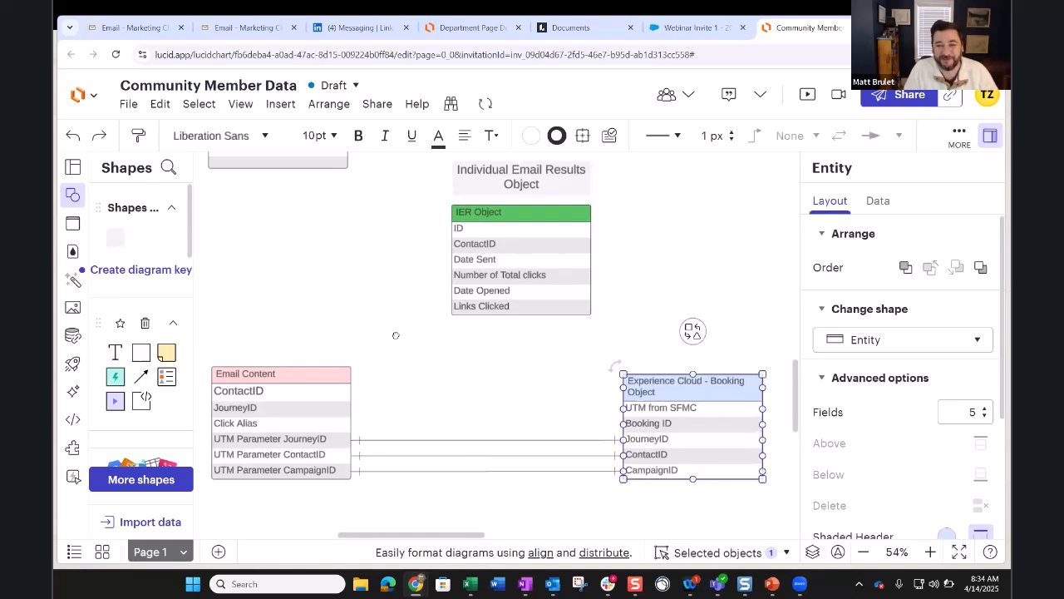
- Insert two new rows below Links Clicked in the IER Object table
{"action": "left_click_drag", "start_coordinate": [396, 335], "coordinate": [451, 376]}
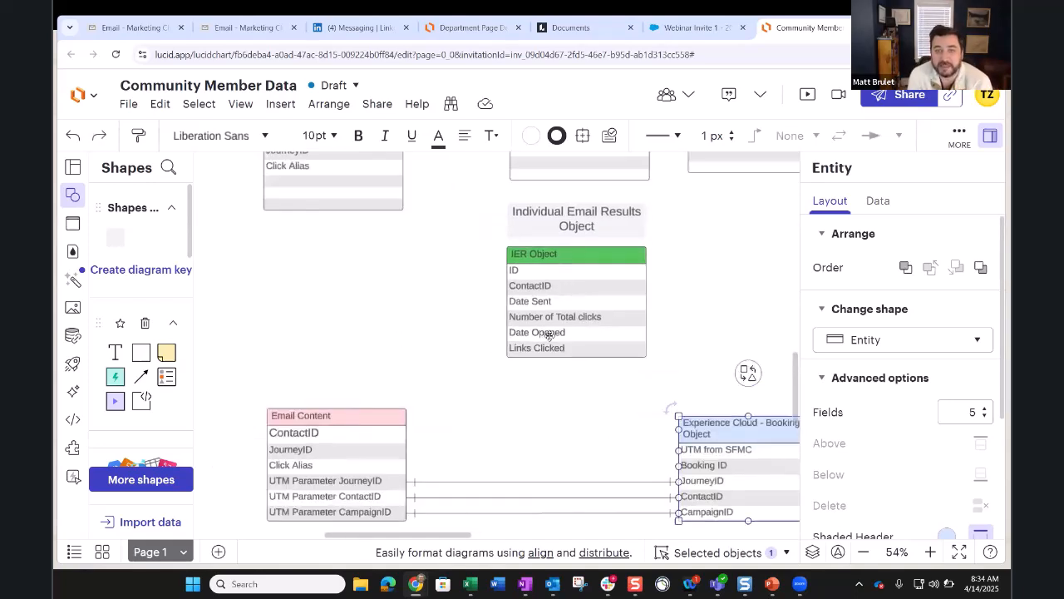
{"action": "right_click", "coordinate": [589, 356]}
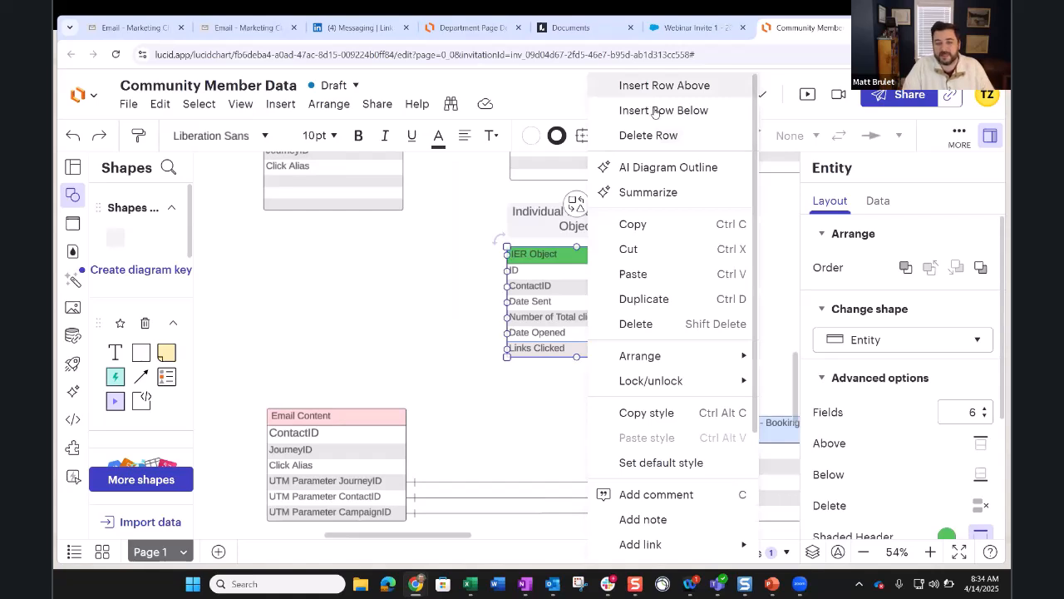
{"action": "left_click", "coordinate": [664, 111]}
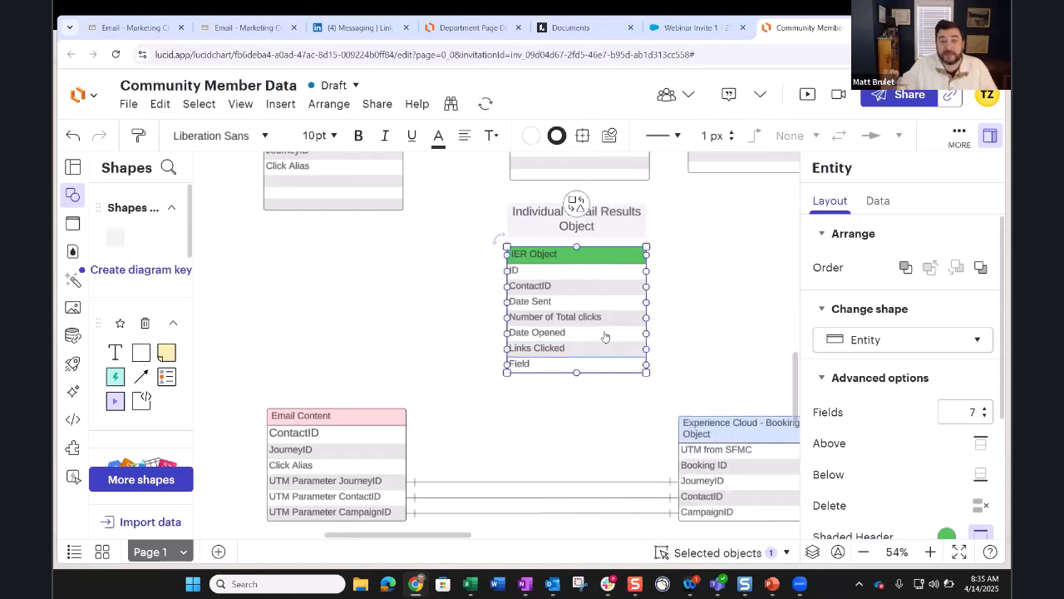
{"action": "right_click", "coordinate": [593, 362]}
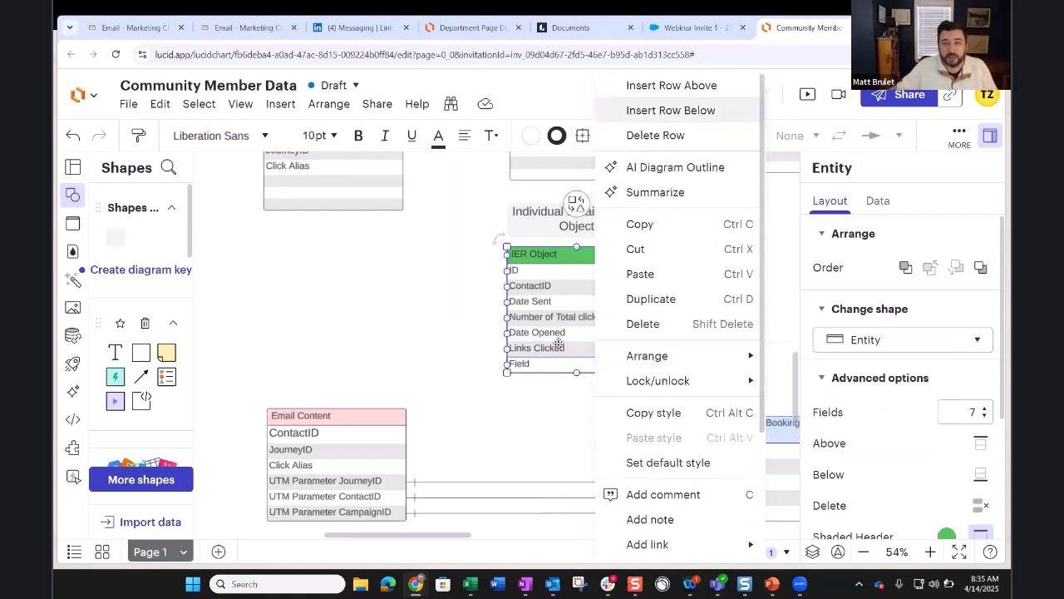
{"action": "left_click", "coordinate": [672, 109]}
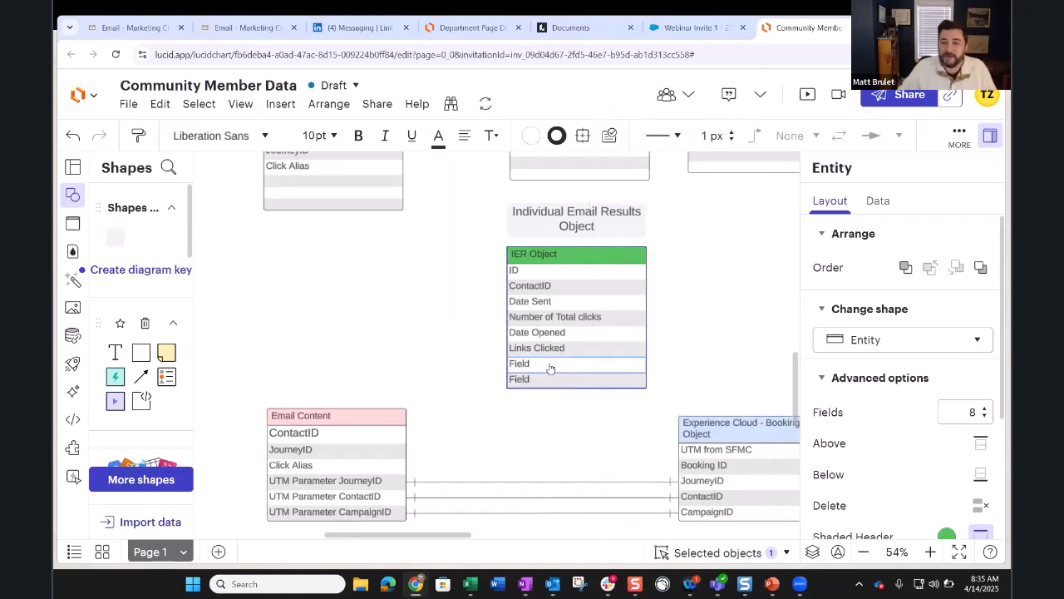
- Name the two new IER Object rows JourneyID and Click Alias
{"action": "double_click", "coordinate": [550, 366]}
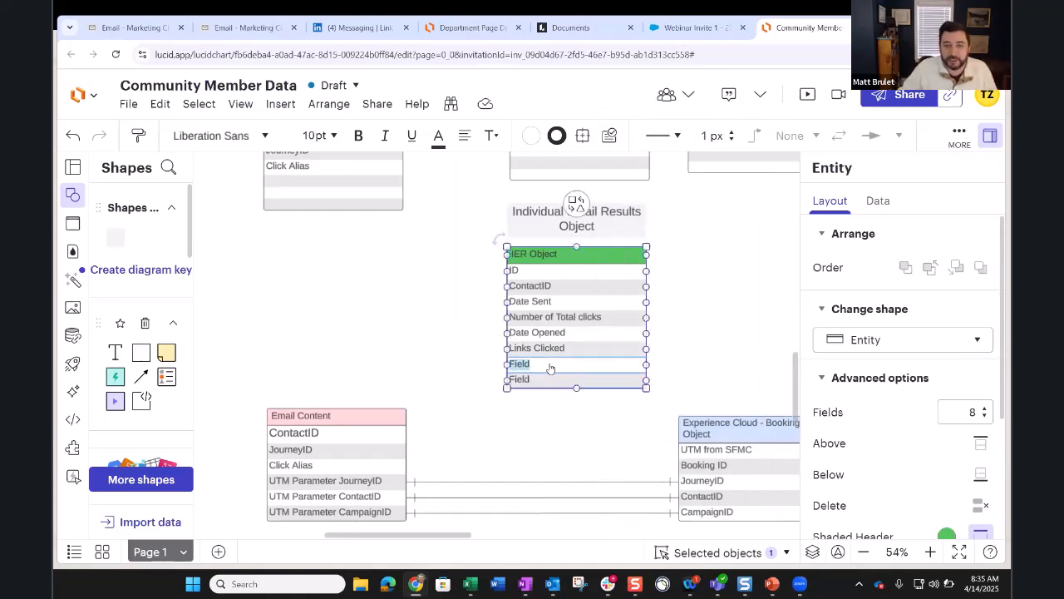
{"action": "type", "text": "Click"}
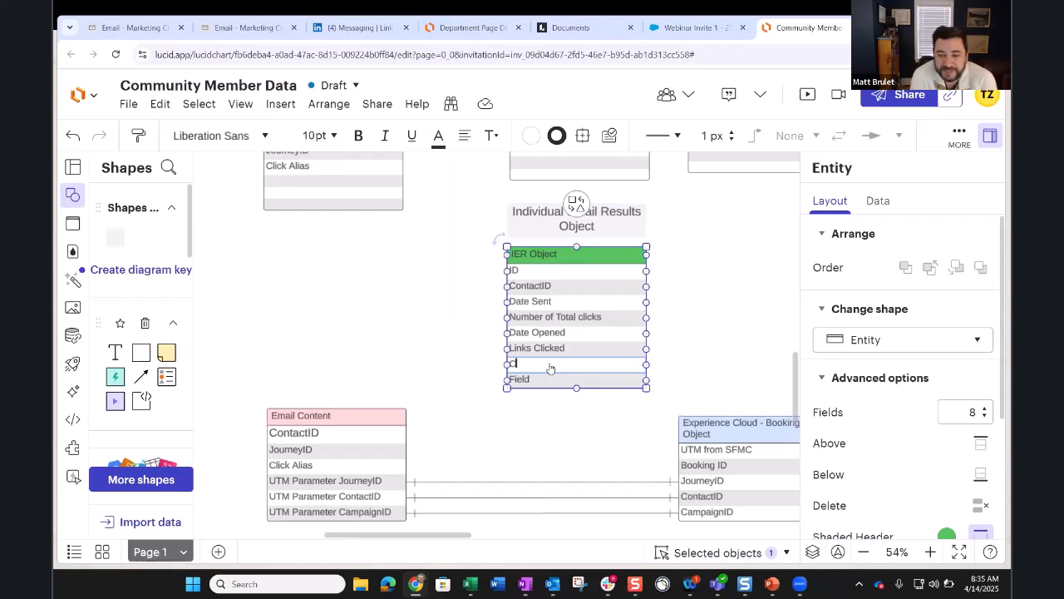
{"action": "key", "text": "BackSpace"}
{"action": "type", "text": "JourneyID"}
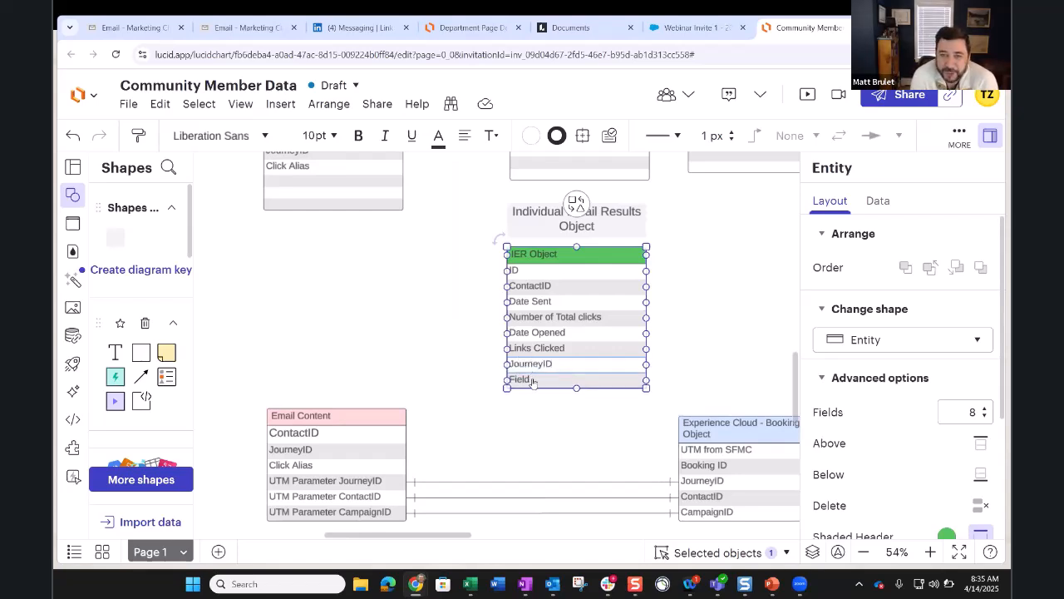
{"action": "left_click", "coordinate": [533, 383]}
{"action": "double_click", "coordinate": [533, 383]}
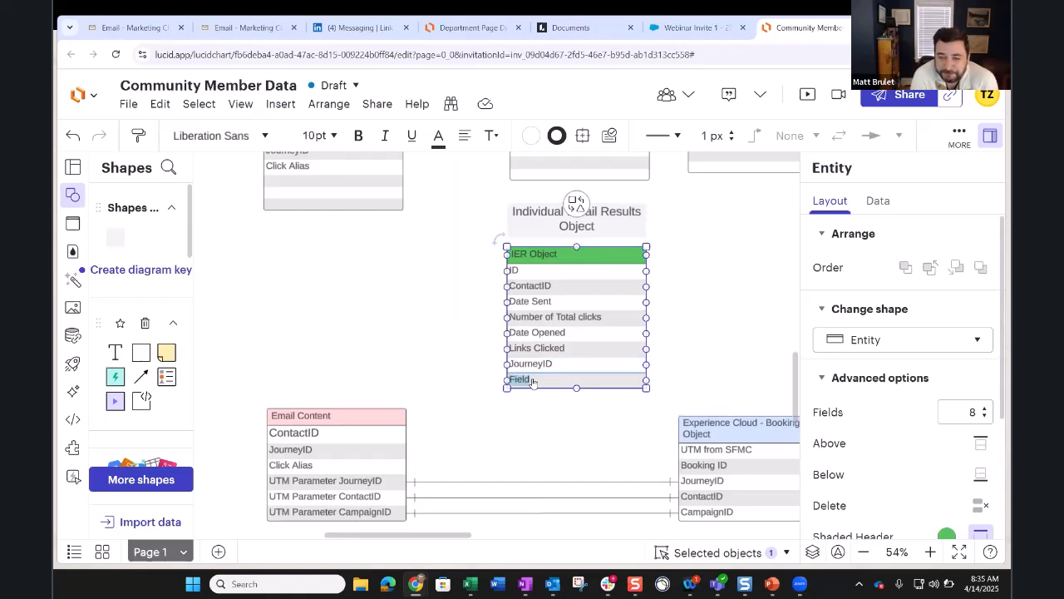
{"action": "type", "text": "Click"}
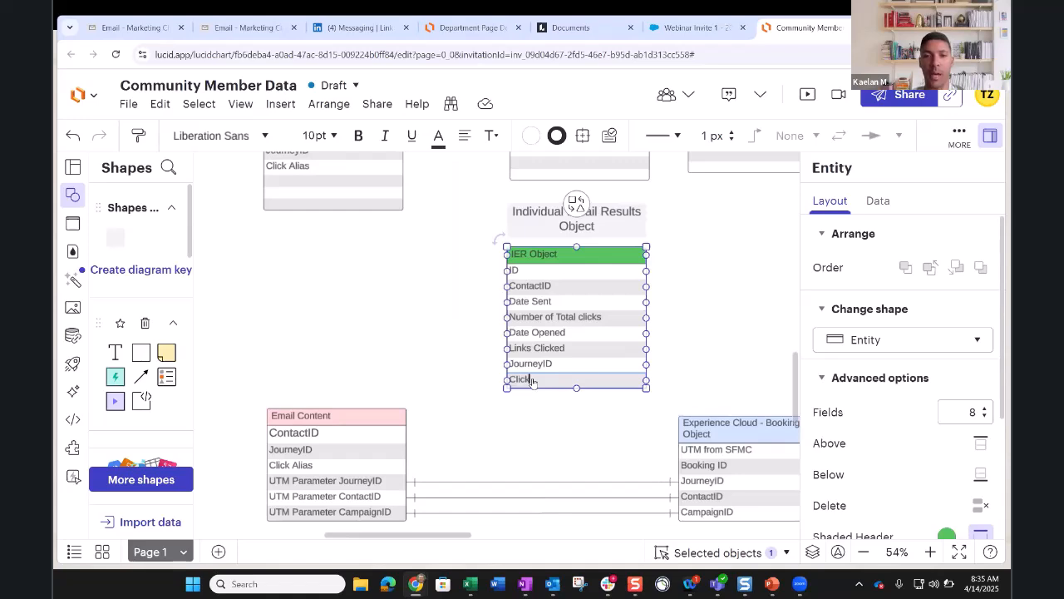
{"action": "type", "text": " A"}
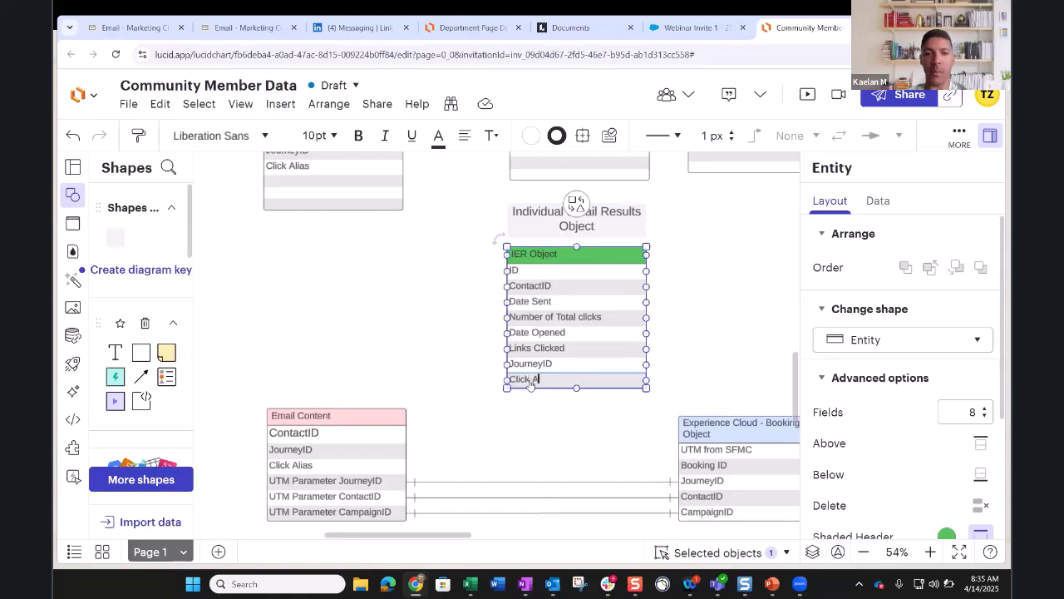
{"action": "type", "text": "lias"}
- Connect the JourneyID and Click Alias rows of the Email Content table to the matching rows in the IER Object table
{"action": "left_click", "coordinate": [414, 452]}
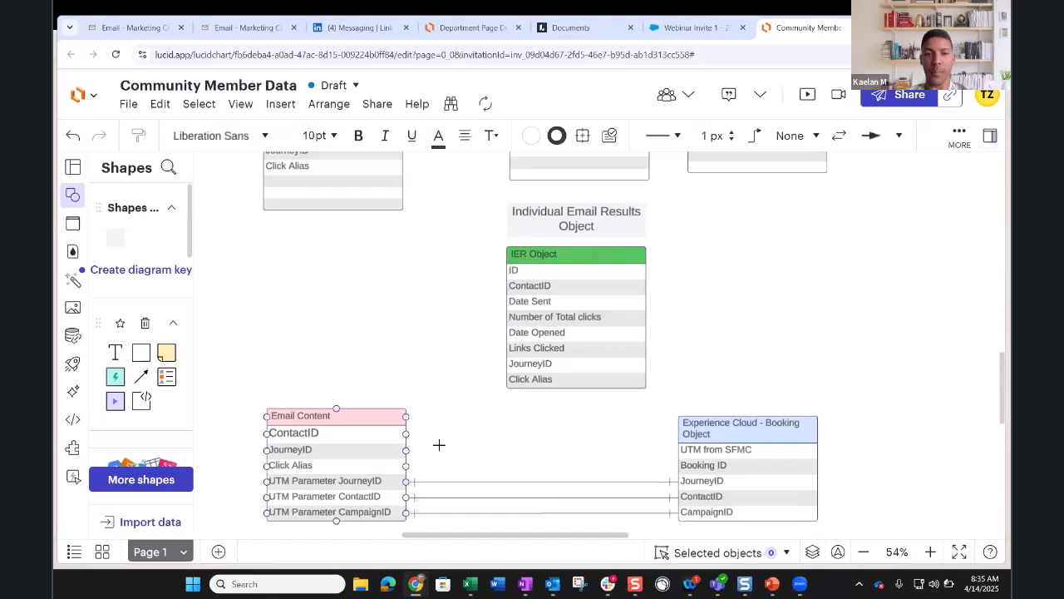
{"action": "left_click_drag", "start_coordinate": [504, 350], "coordinate": [507, 363]}
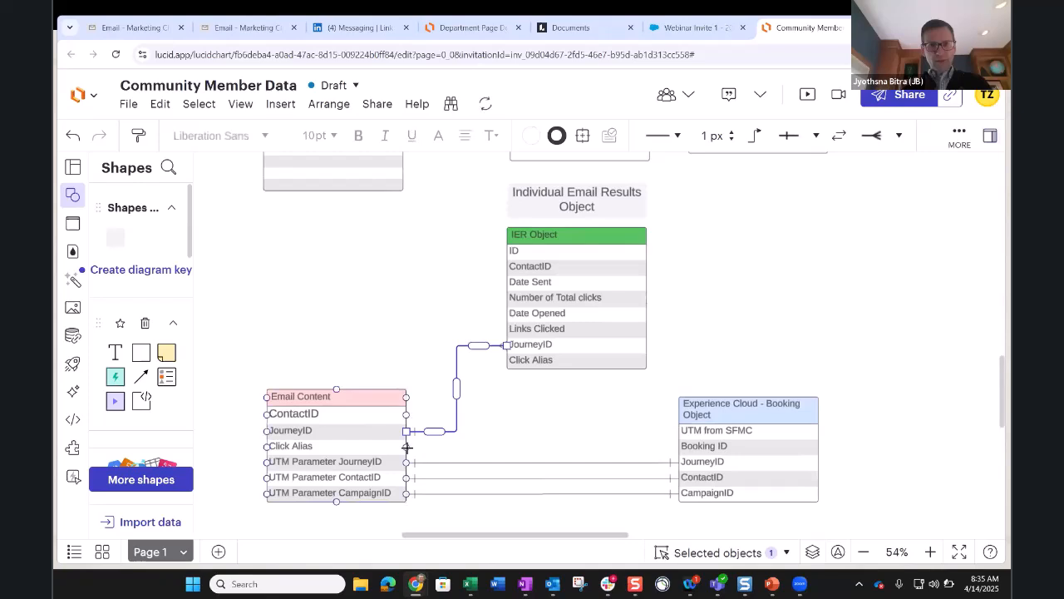
{"action": "left_click_drag", "start_coordinate": [406, 447], "coordinate": [505, 361]}
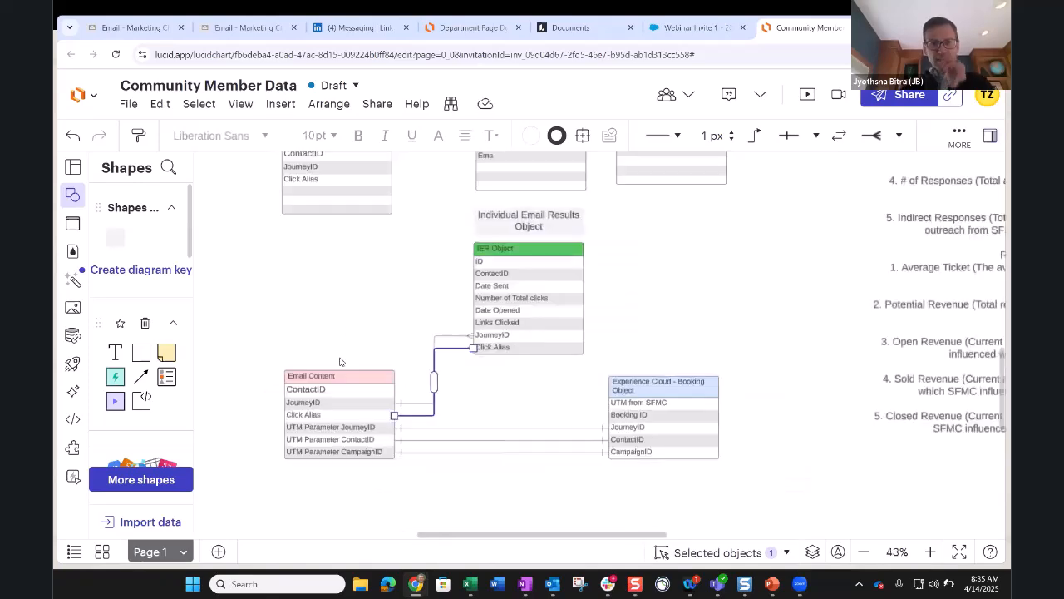
{"action": "scroll", "coordinate": [347, 333], "scroll_direction": "down", "scroll_amount": 2}
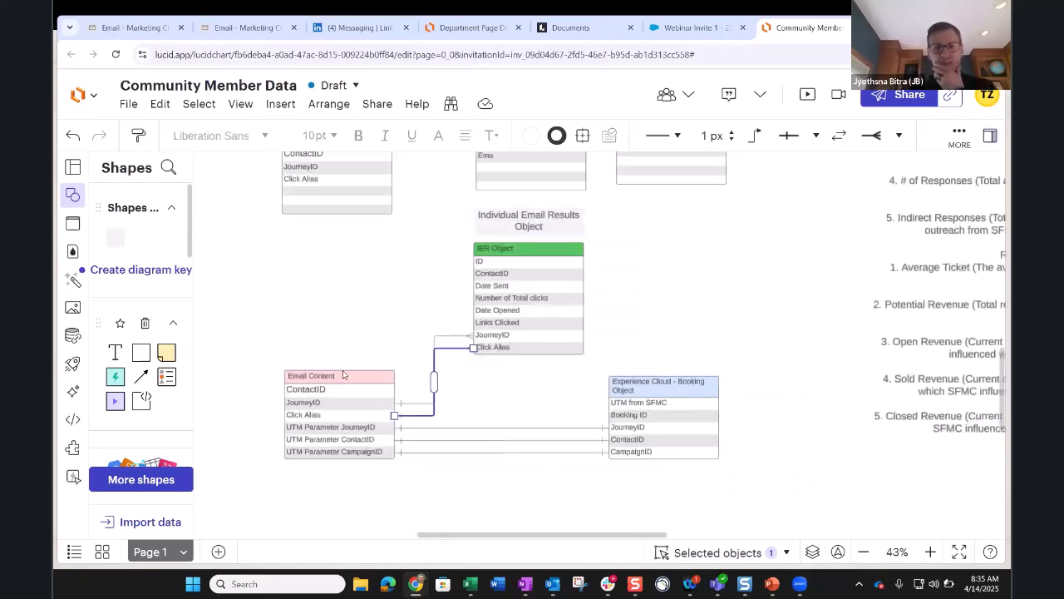
{"action": "left_click", "coordinate": [345, 376]}
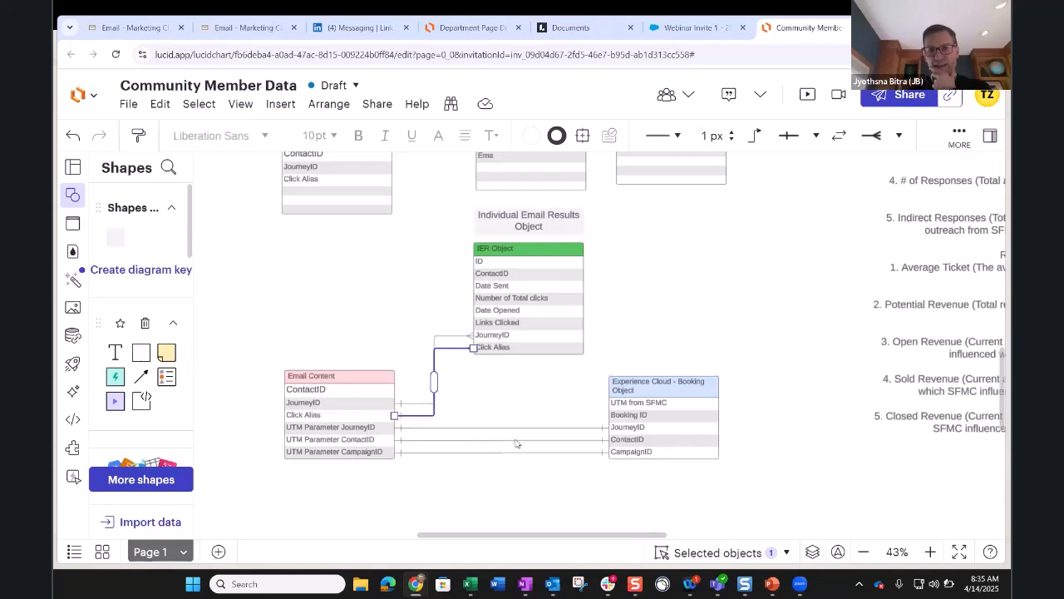
{"action": "left_click", "coordinate": [678, 384]}
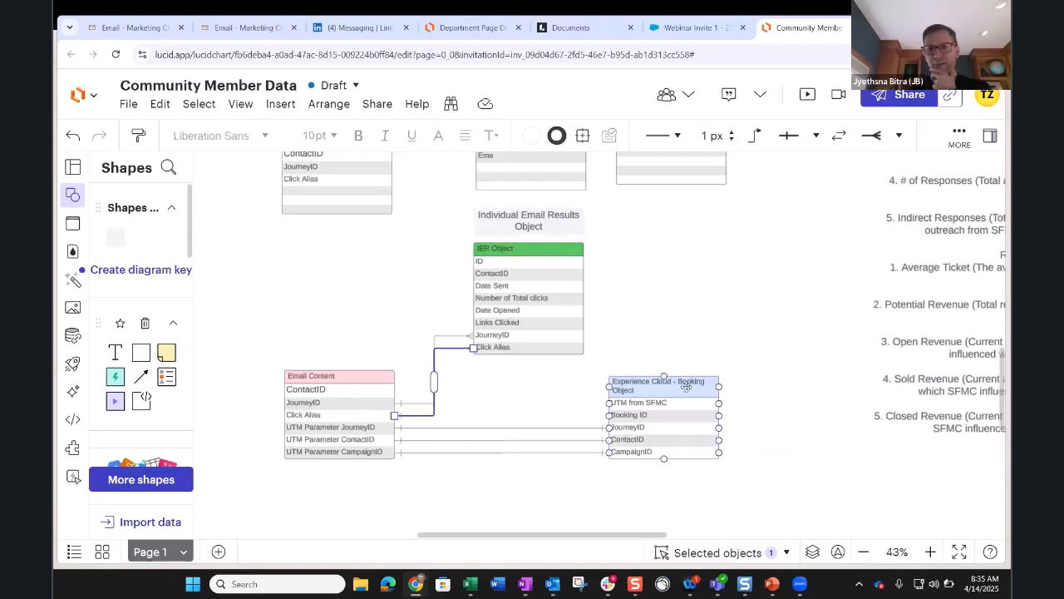
{"action": "left_click", "coordinate": [778, 436]}
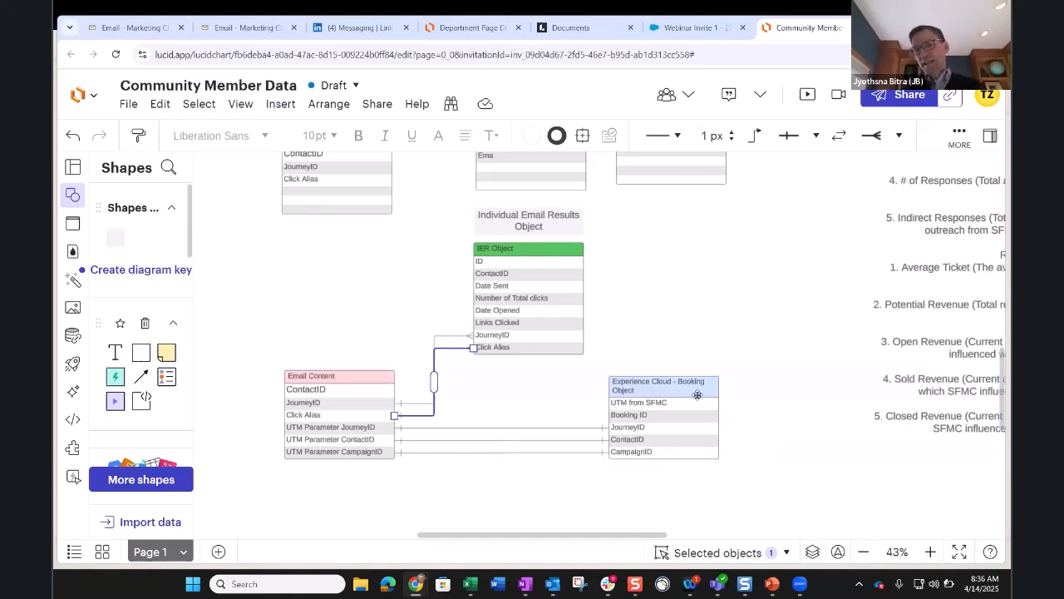
{"action": "left_click", "coordinate": [670, 384]}
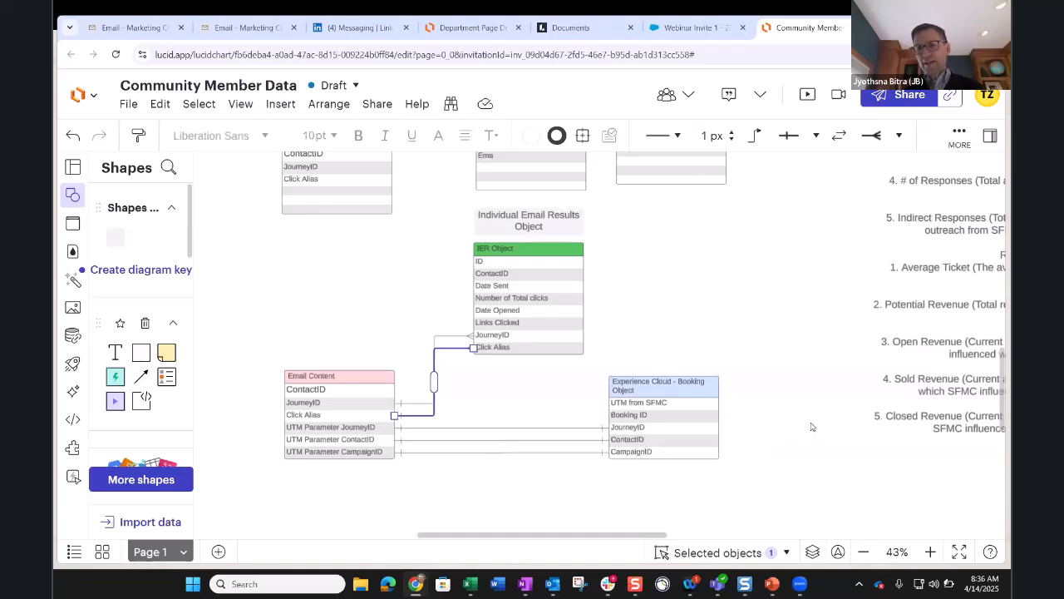
- Enter CampaignID in the Campaign table's first row and connect it to the CampaignID row of the Booking Object
{"action": "scroll", "coordinate": [810, 427], "scroll_direction": "down", "scroll_amount": 2}
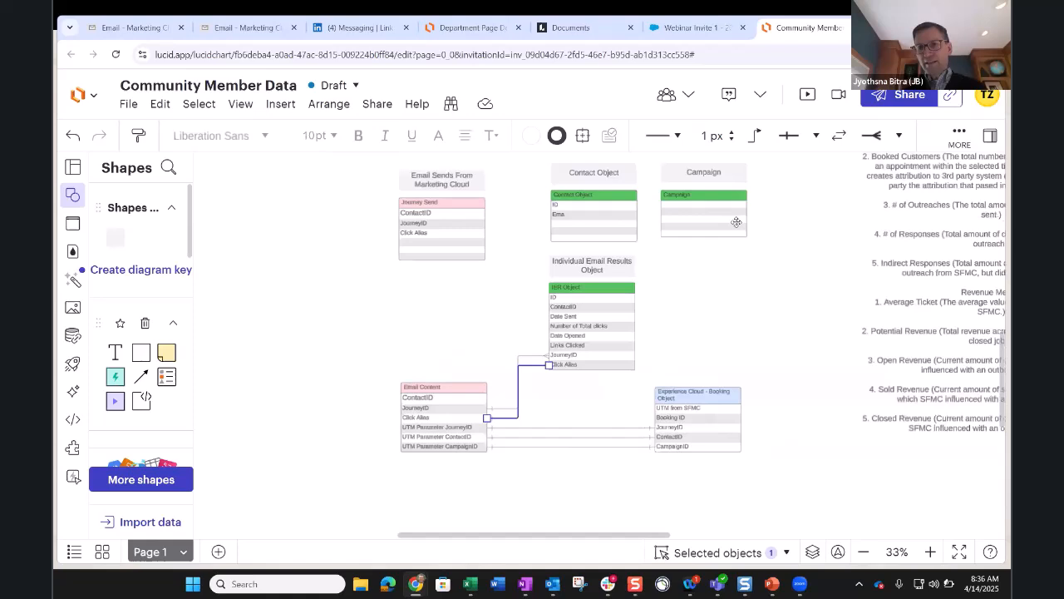
{"action": "left_click", "coordinate": [676, 209]}
{"action": "double_click", "coordinate": [676, 210]}
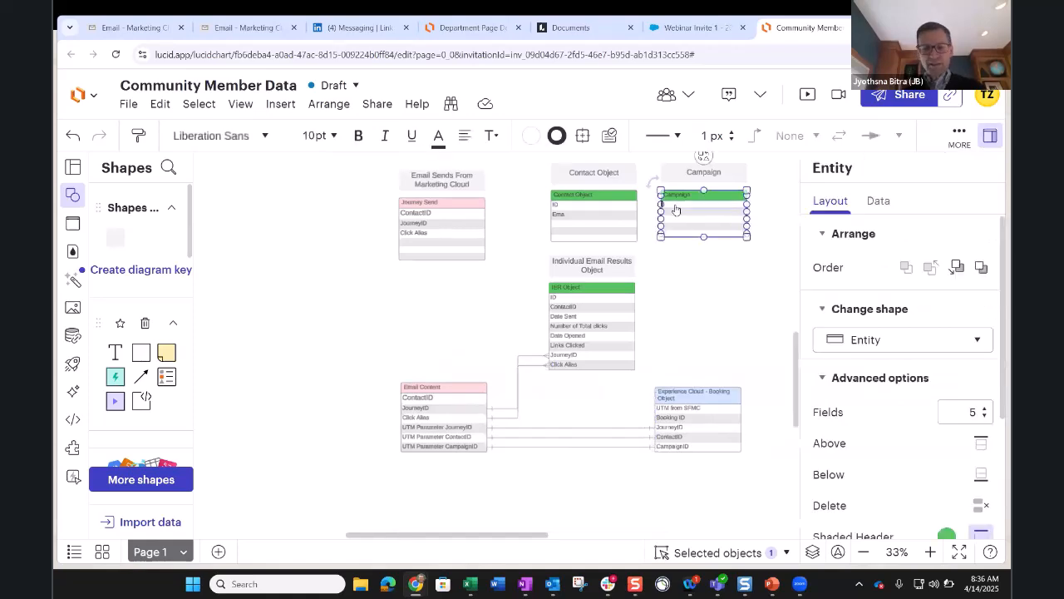
{"action": "type", "text": "CampaignID"}
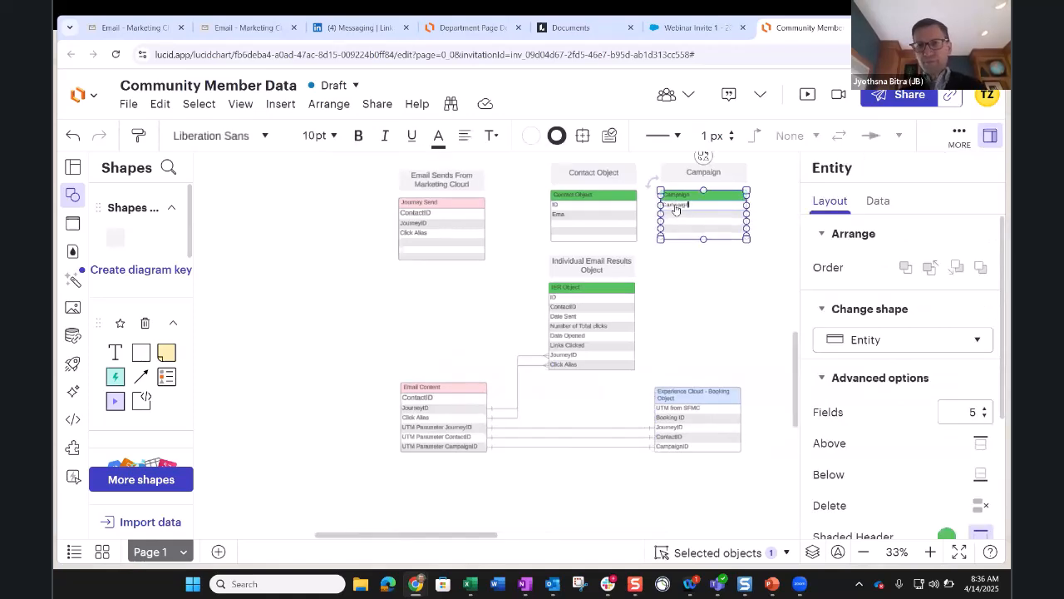
{"action": "left_click", "coordinate": [733, 210]}
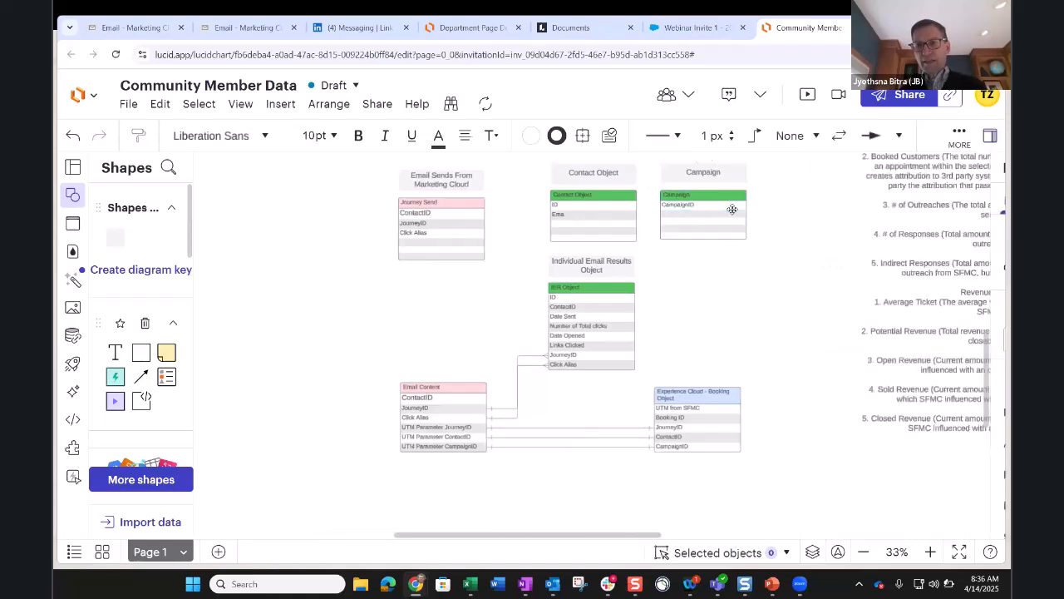
{"action": "left_click_drag", "start_coordinate": [746, 200], "coordinate": [670, 444]}
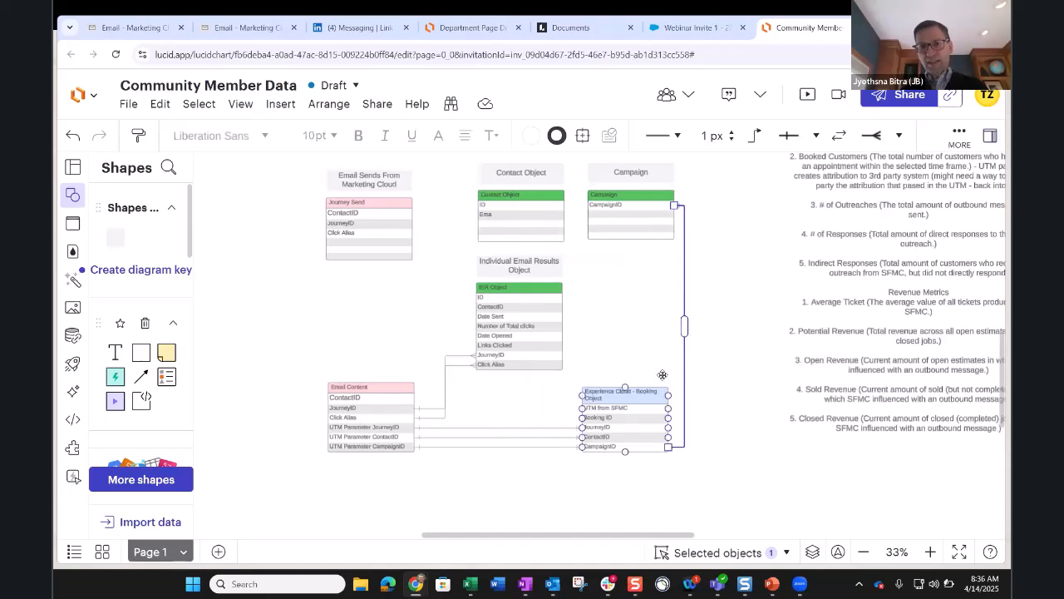
{"action": "left_click", "coordinate": [586, 327]}
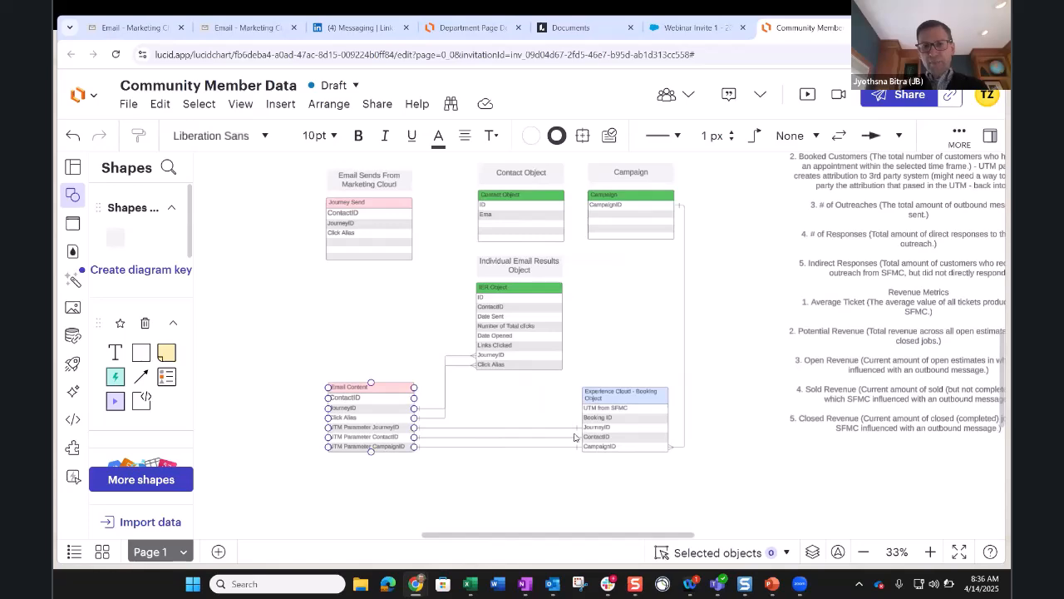
- Move the IER Object table down so its JourneyID and Click Alias rows line up with those in Email Content
{"action": "scroll", "coordinate": [356, 332], "scroll_direction": "up", "scroll_amount": 2}
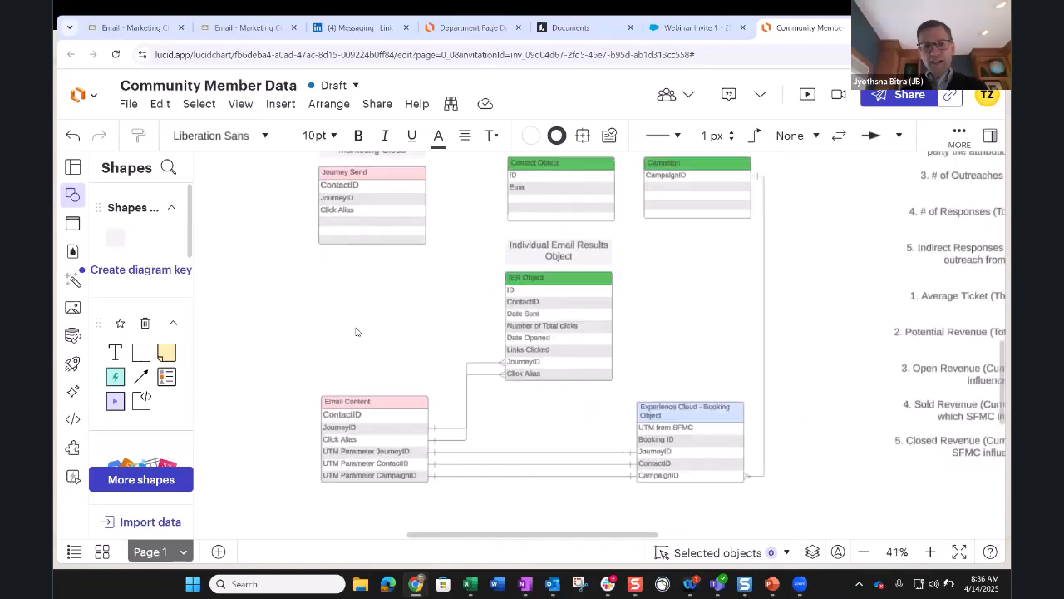
{"action": "scroll", "coordinate": [636, 291], "scroll_direction": "up", "scroll_amount": 3}
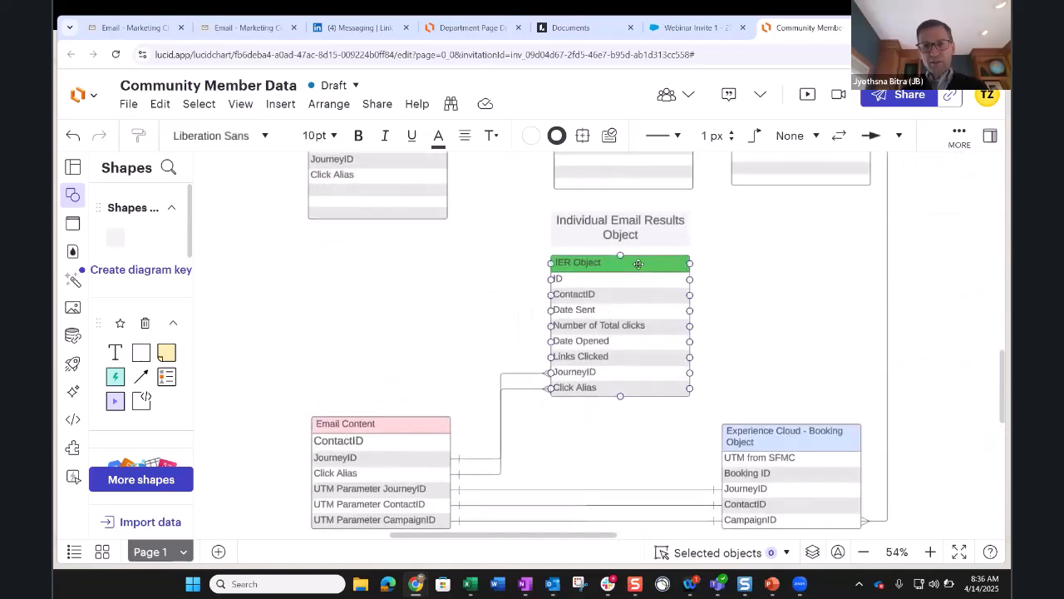
{"action": "left_click_drag", "start_coordinate": [637, 287], "coordinate": [638, 353]}
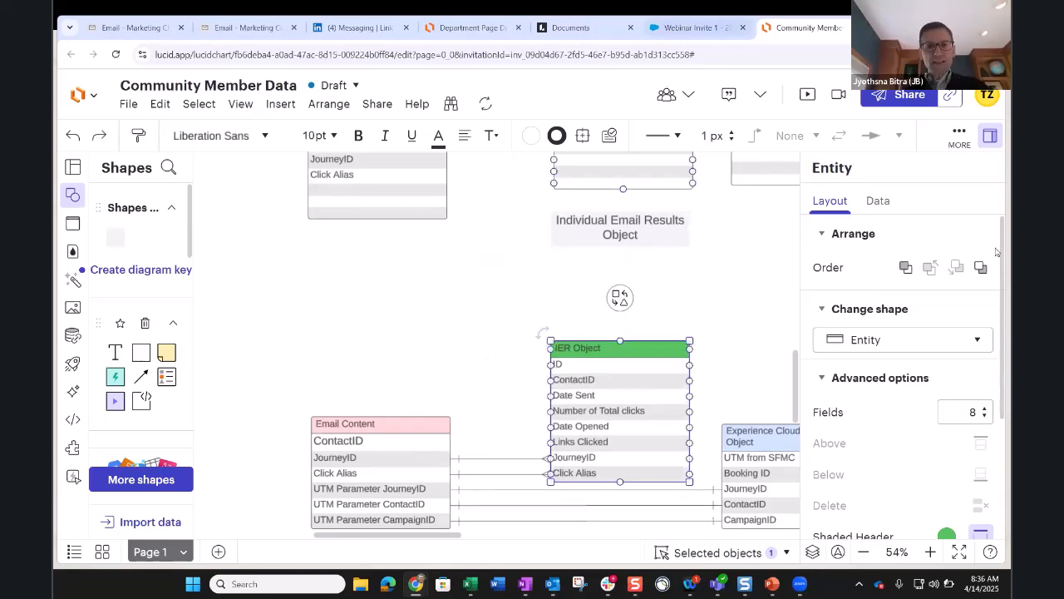
- Switch to Salesforce and review the tracking fields of the Webinar Invite 1 - 2023 Individual Email Result record
{"action": "key", "text": "ctrl+shift+Tab"}
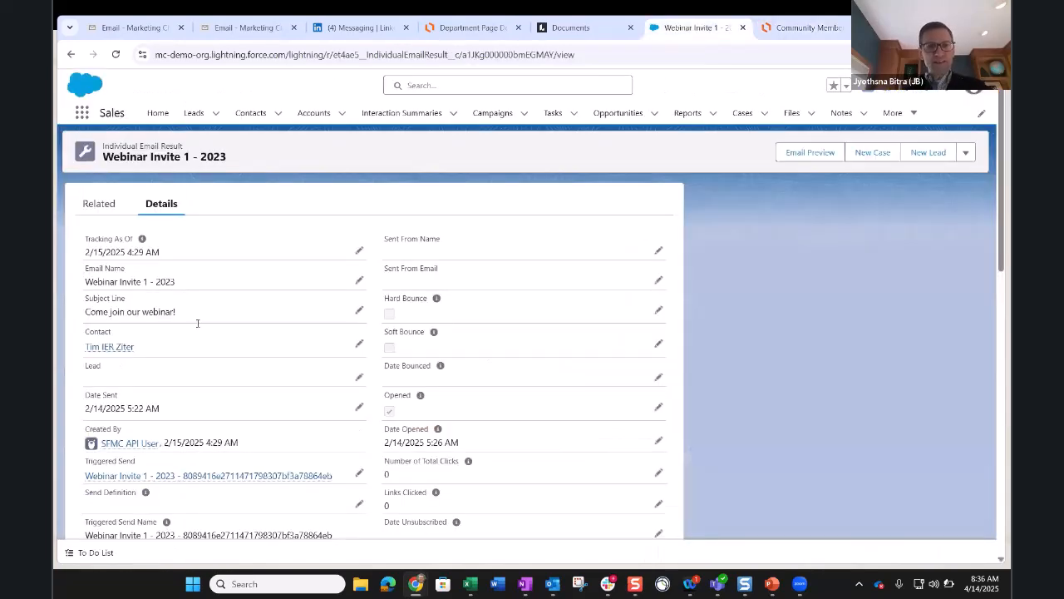
{"action": "scroll", "coordinate": [143, 260], "scroll_direction": "down", "scroll_amount": 3}
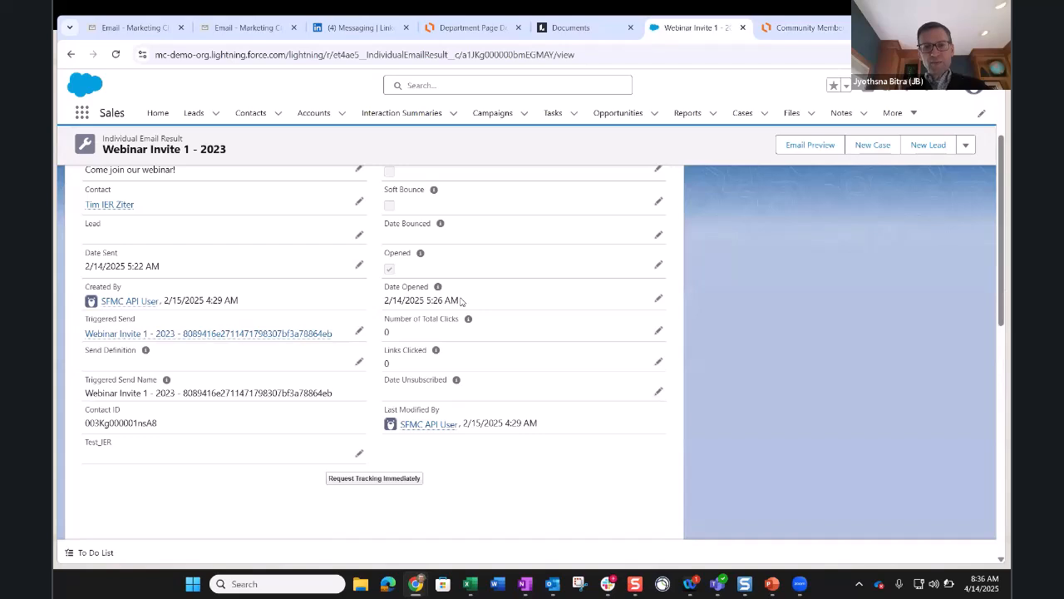
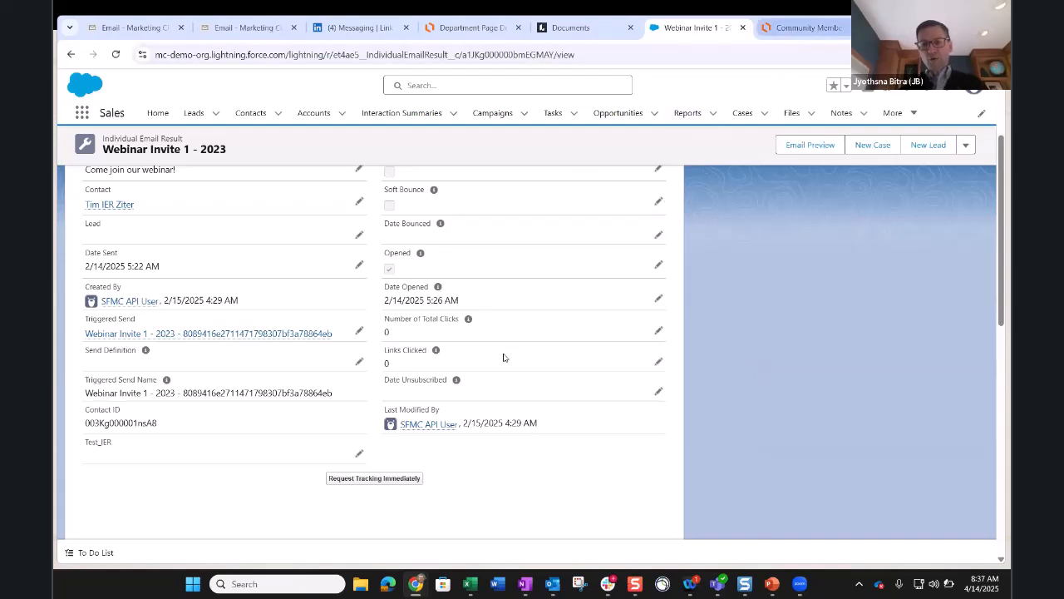
{"action": "key", "text": "ctrl+Tab"}
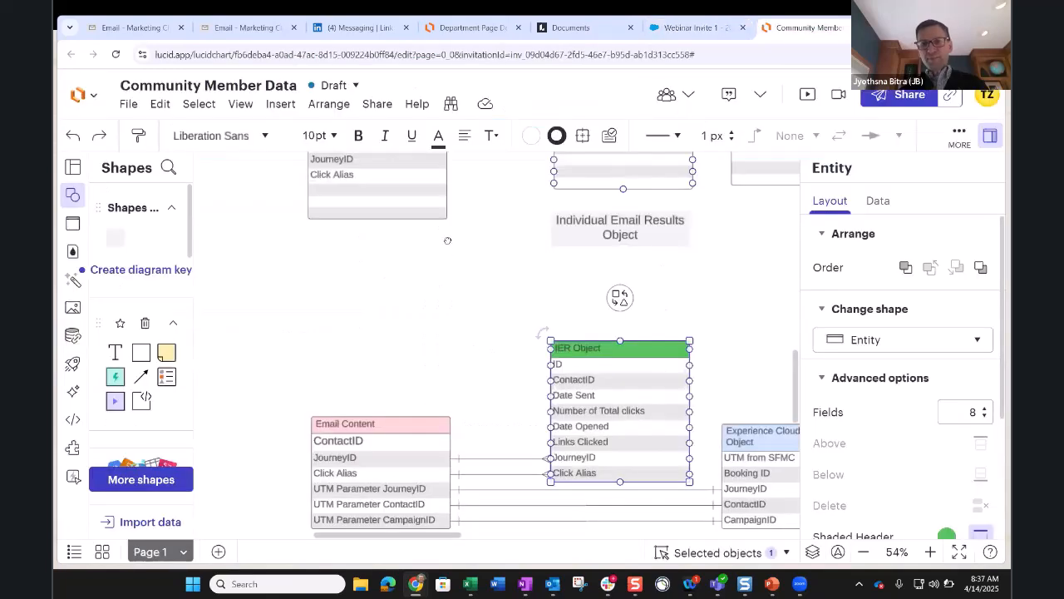
- In the Lucidchart diagram, place a copy of the Email Content table directly above the original and title it Send Log
{"action": "scroll", "coordinate": [449, 507], "scroll_direction": "down", "scroll_amount": 1}
{"action": "left_click", "coordinate": [444, 497]}
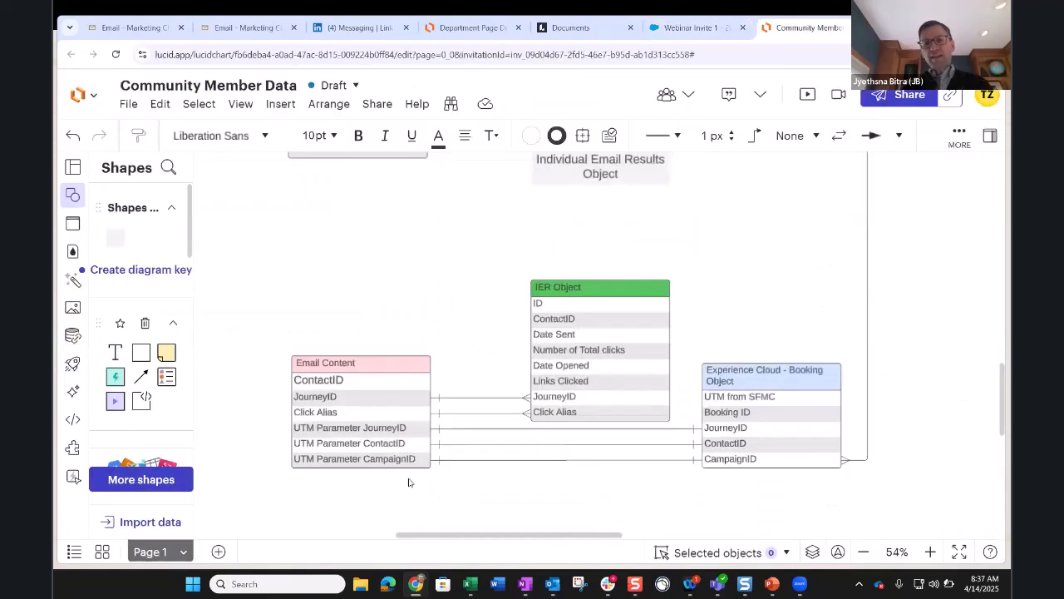
{"action": "scroll", "coordinate": [408, 482], "scroll_direction": "down", "scroll_amount": 1}
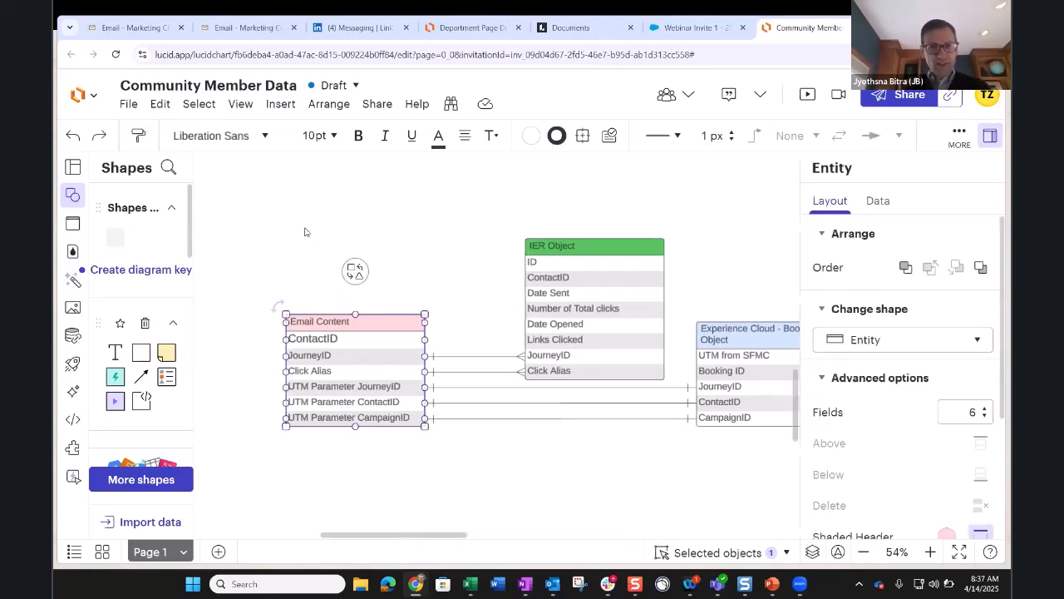
{"action": "key", "text": "ctrl+v"}
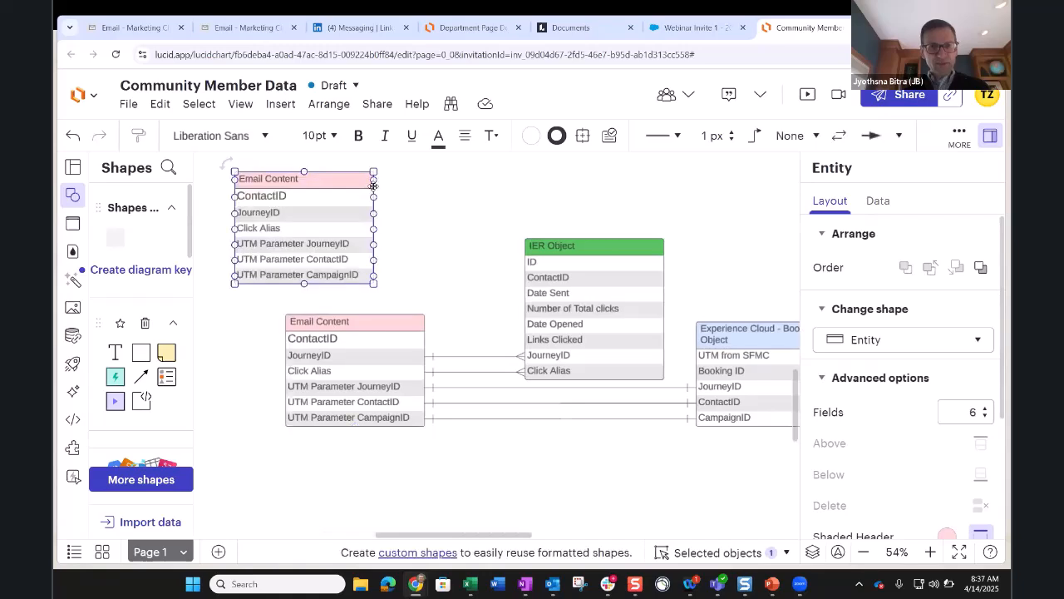
{"action": "left_click_drag", "start_coordinate": [373, 186], "coordinate": [341, 197]}
{"action": "double_click", "coordinate": [341, 199]}
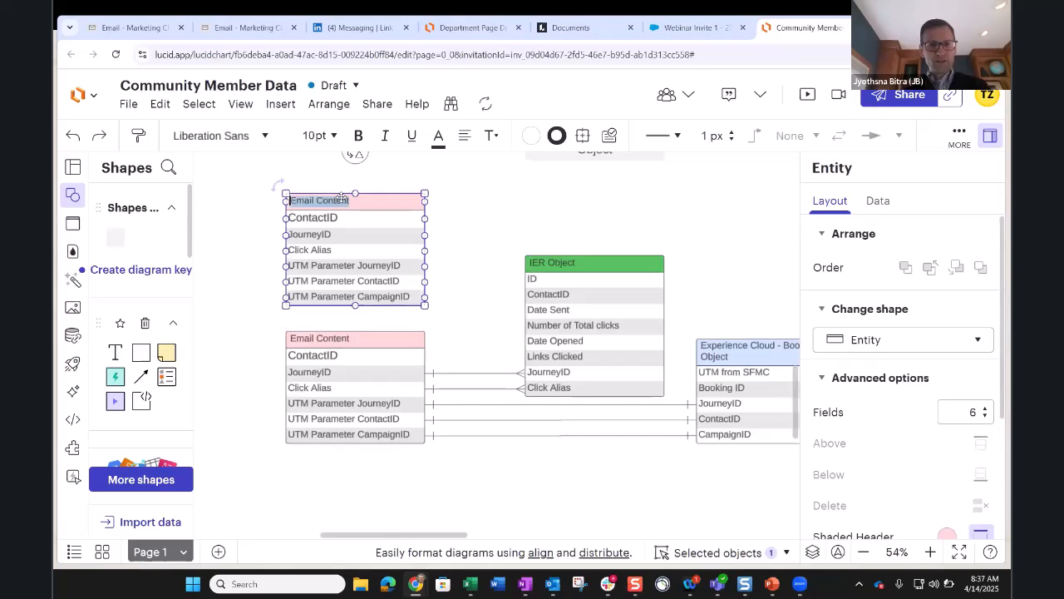
{"action": "type", "text": "Send L"}
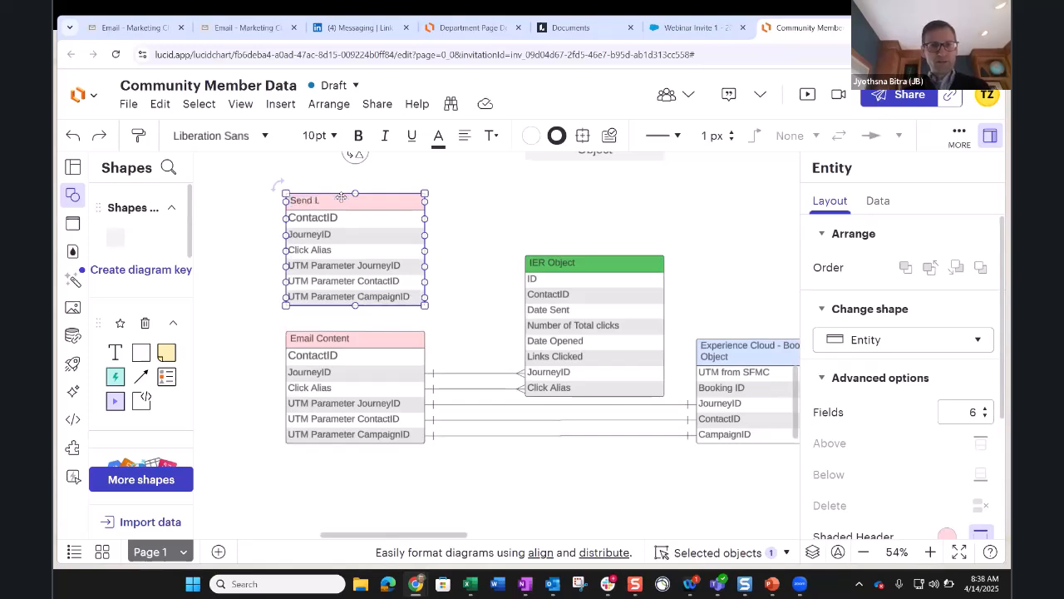
{"action": "type", "text": "og"}
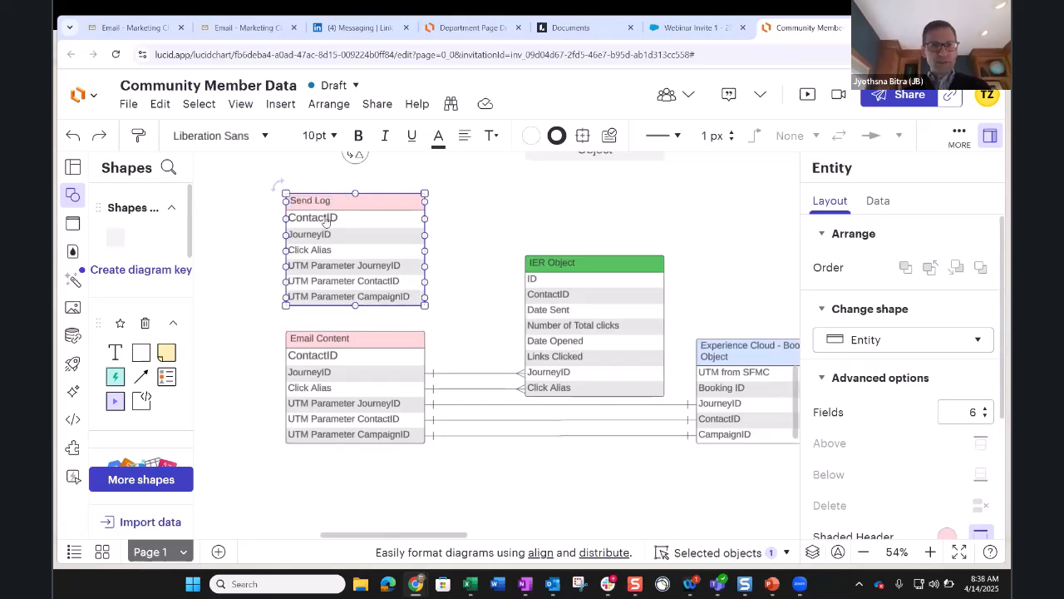
- Rename the first row of the Send Log table to JobID
{"action": "double_click", "coordinate": [326, 219]}
{"action": "type", "text": "Job"}
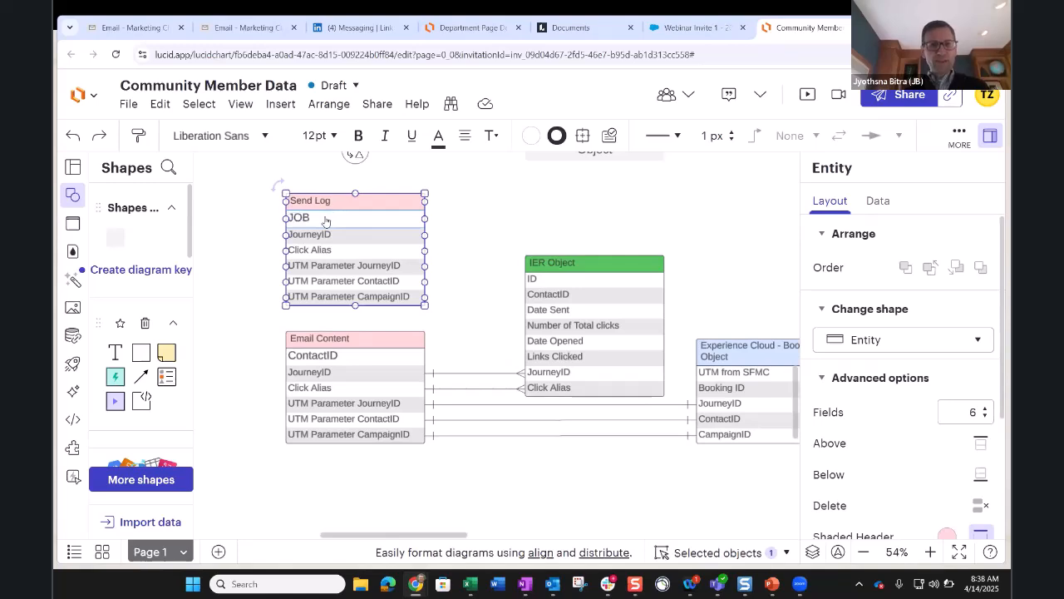
{"action": "type", "text": "ID"}
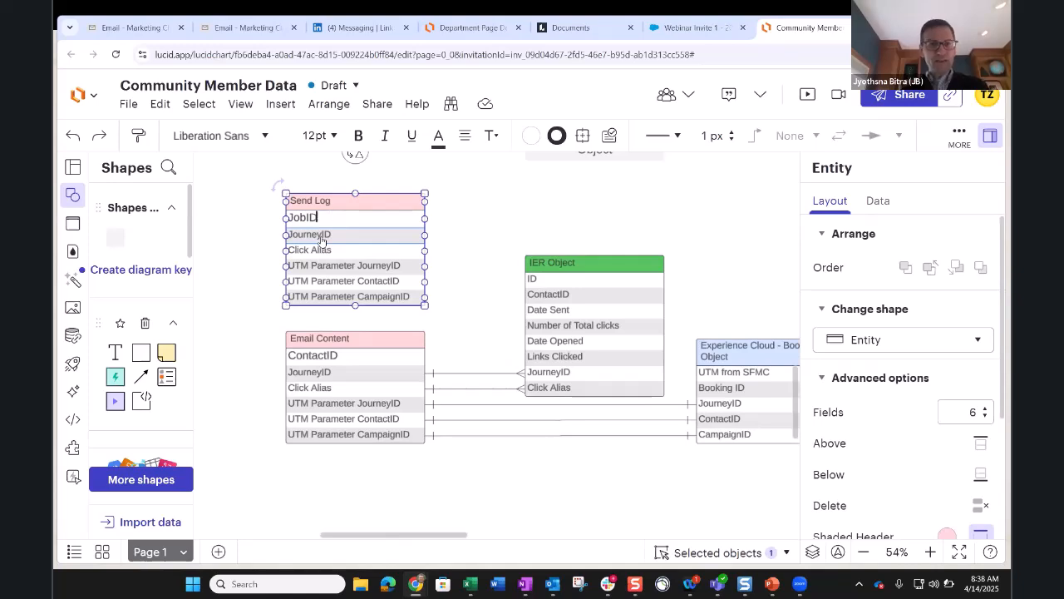
{"action": "left_click", "coordinate": [321, 235]}
{"action": "left_click", "coordinate": [342, 271]}
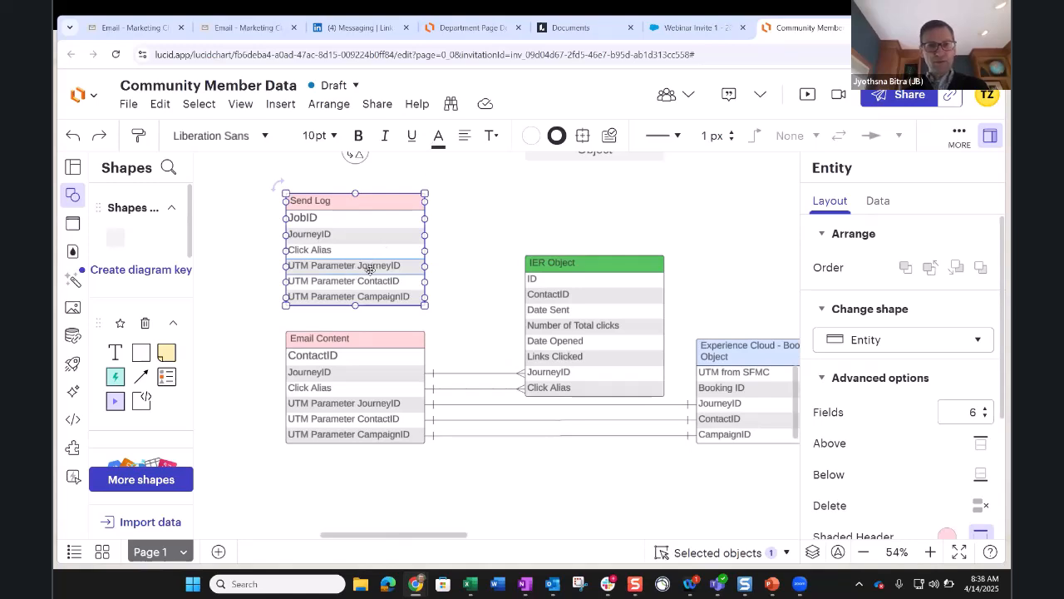
- Delete the three UTM Parameter rows (JourneyID, ContactID and CampaignID) from the Send Log table
{"action": "left_click", "coordinate": [372, 265]}
{"action": "key", "text": "Delete"}
{"action": "right_click", "coordinate": [383, 204]}
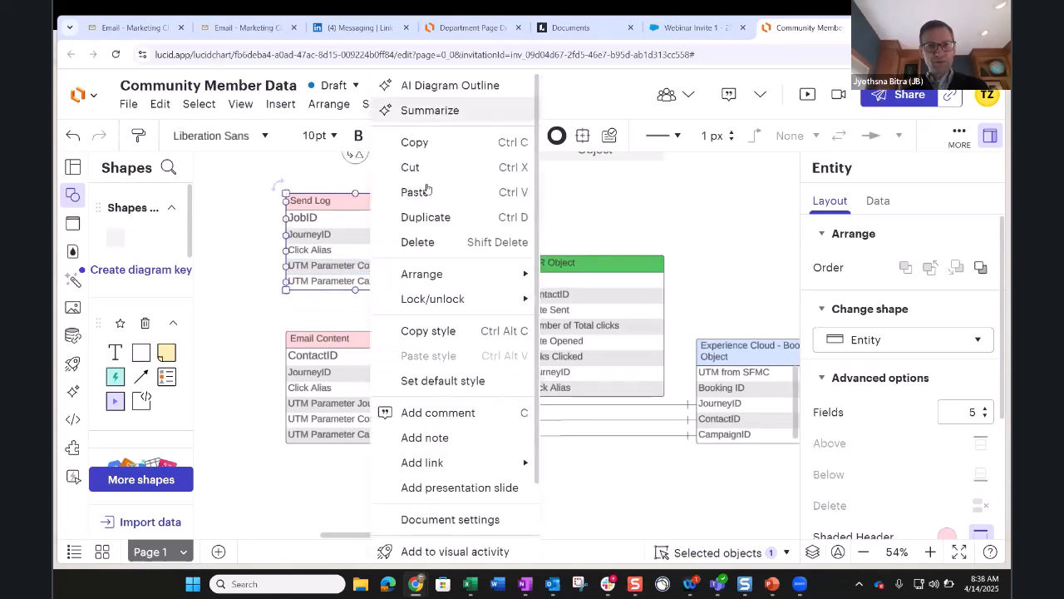
{"action": "left_click", "coordinate": [320, 302]}
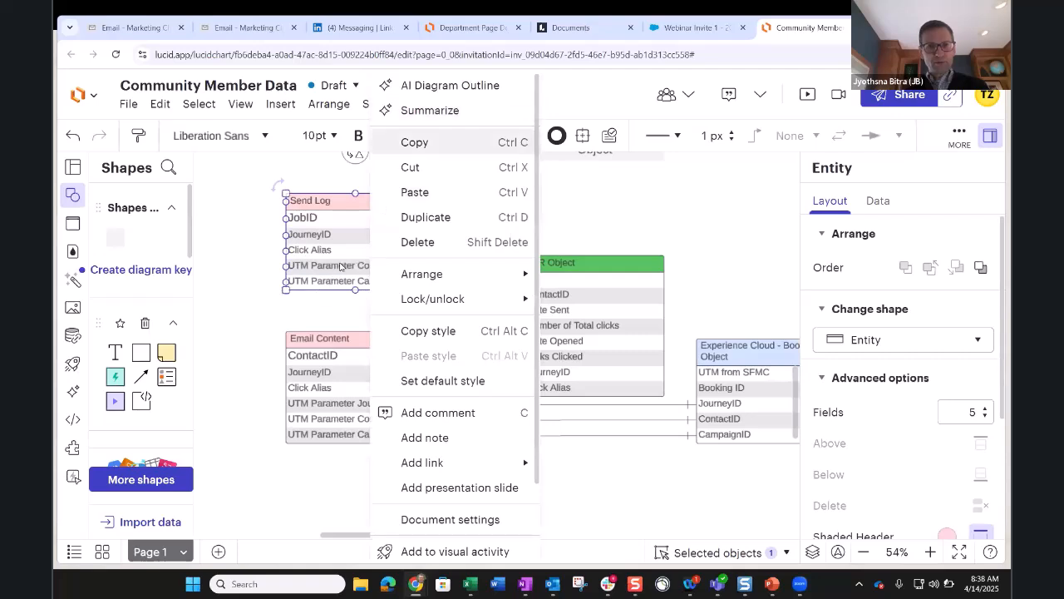
{"action": "left_click_drag", "start_coordinate": [341, 263], "coordinate": [356, 265]}
{"action": "right_click", "coordinate": [356, 266]}
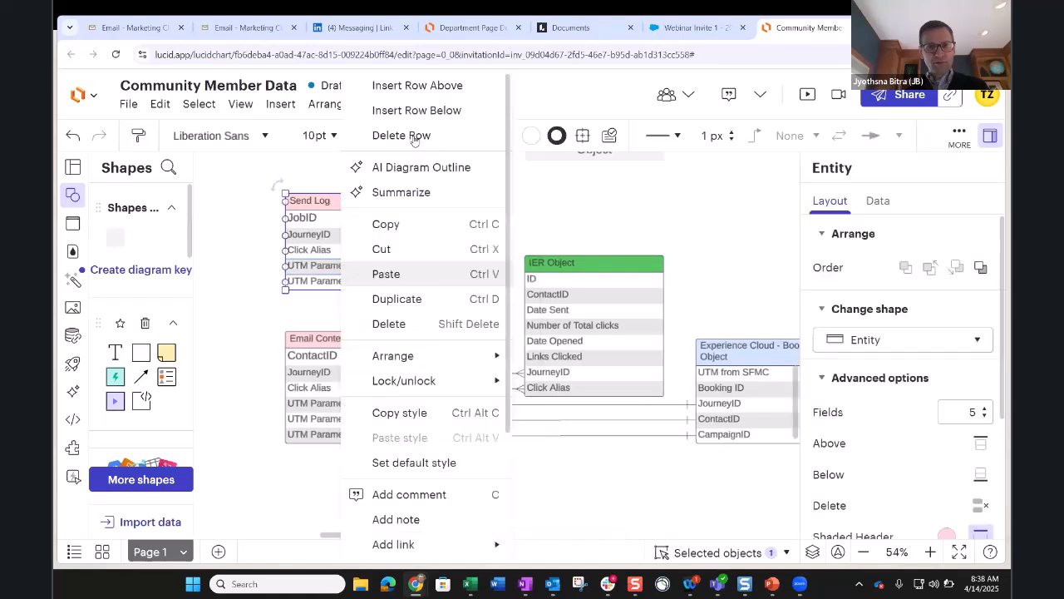
{"action": "left_click", "coordinate": [401, 135]}
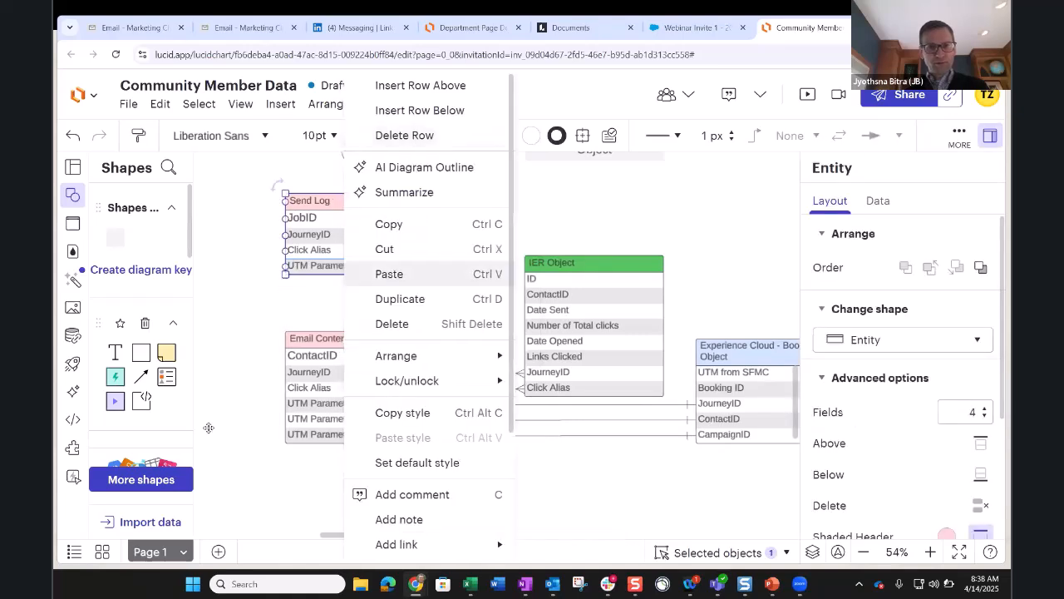
{"action": "left_click", "coordinate": [288, 378]}
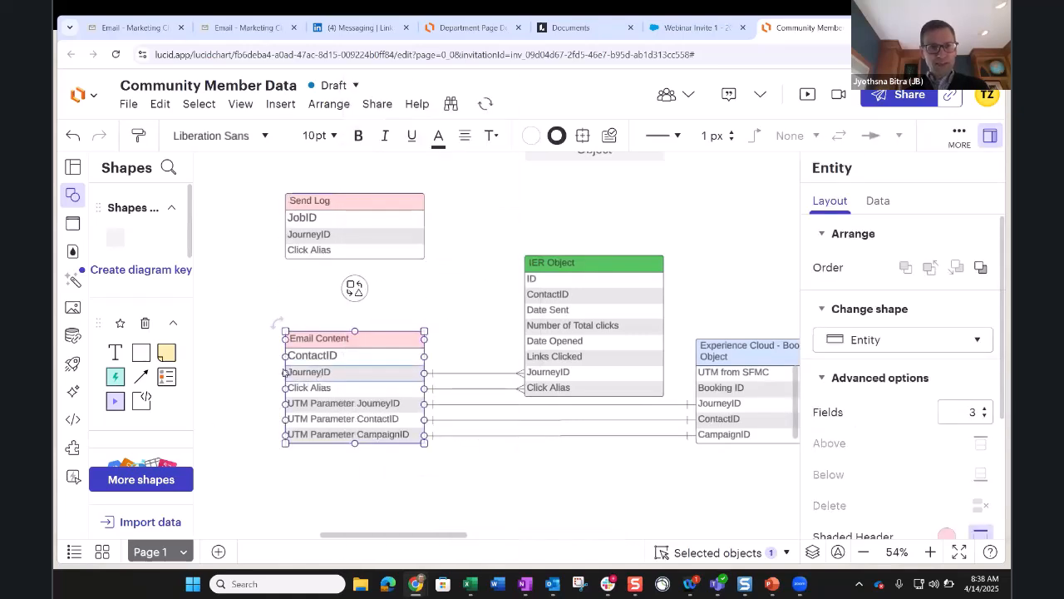
- Connect the JourneyID and Click Alias rows of Email Content to the matching rows of the Send Log table
{"action": "left_click", "coordinate": [233, 353]}
{"action": "scroll", "coordinate": [355, 379], "scroll_direction": "left", "scroll_amount": 2}
{"action": "scroll", "coordinate": [355, 378], "scroll_direction": "left", "scroll_amount": 2}
{"action": "left_click", "coordinate": [336, 373]}
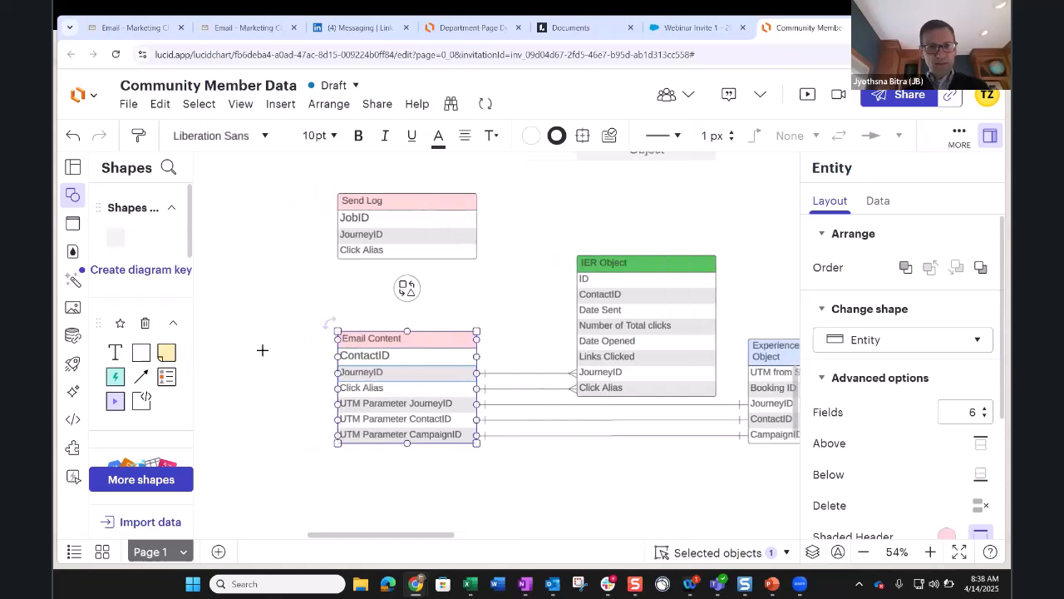
{"action": "left_click_drag", "start_coordinate": [316, 246], "coordinate": [346, 237]}
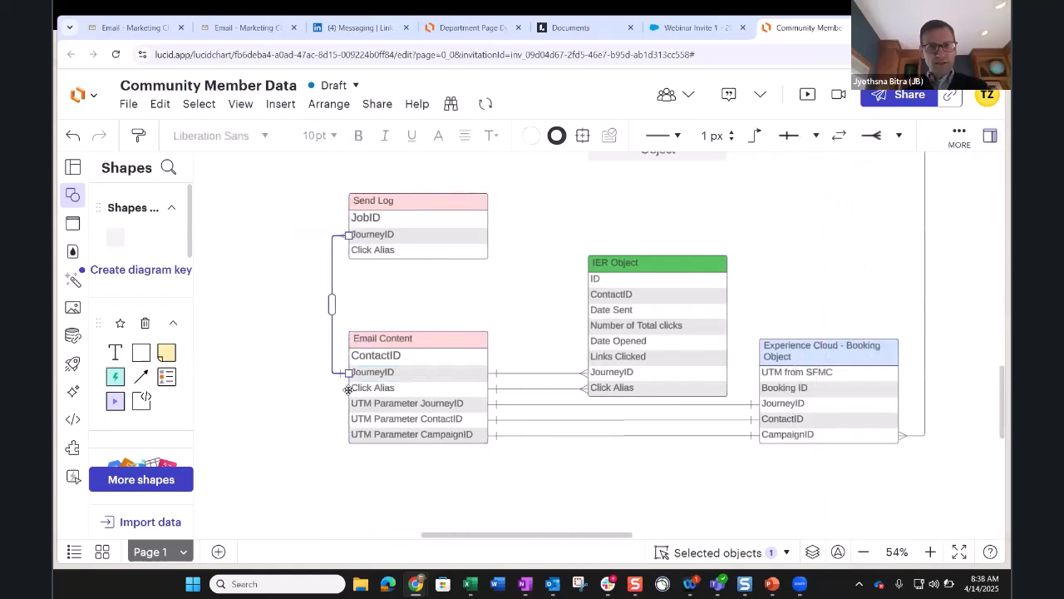
{"action": "left_click_drag", "start_coordinate": [349, 388], "coordinate": [344, 251]}
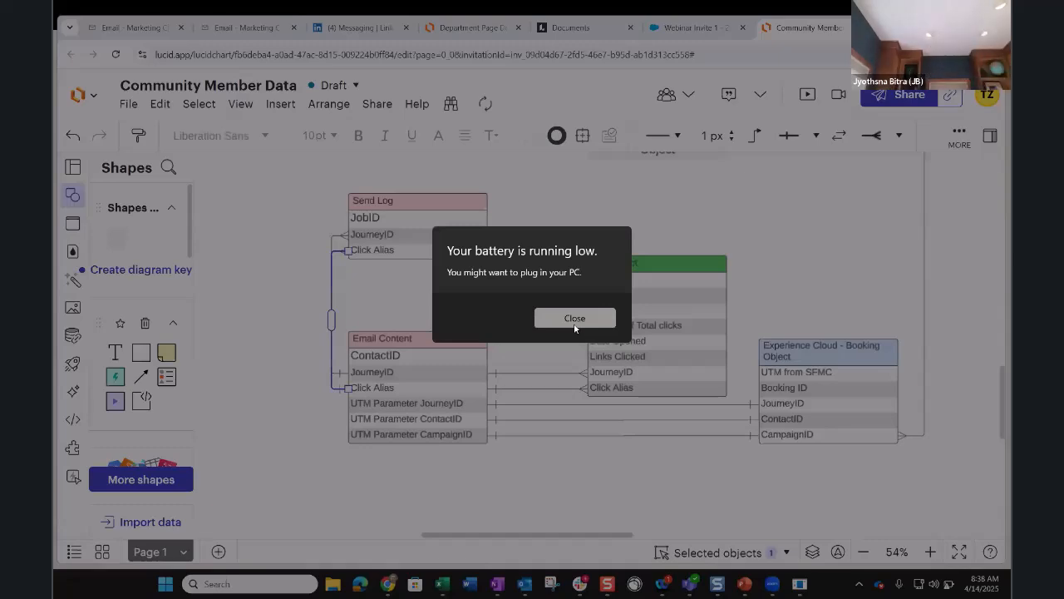
{"action": "left_click", "coordinate": [574, 318]}
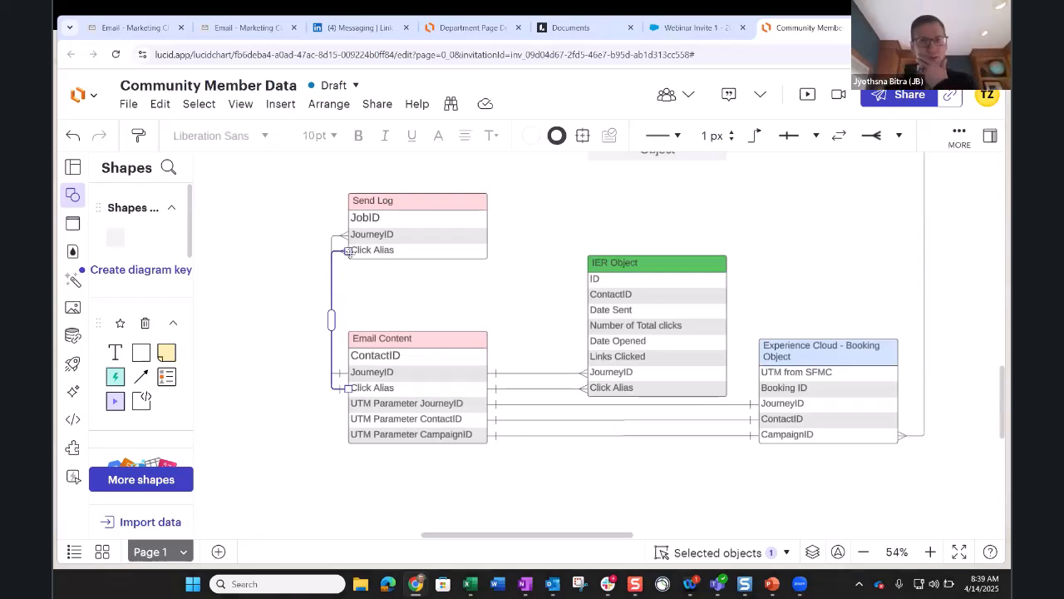
- Change the Send Log ends of the Click Alias and JourneyID connectors from Email Content to the single-bar "one" symbol
{"action": "left_click", "coordinate": [896, 137]}
{"action": "left_click", "coordinate": [881, 384]}
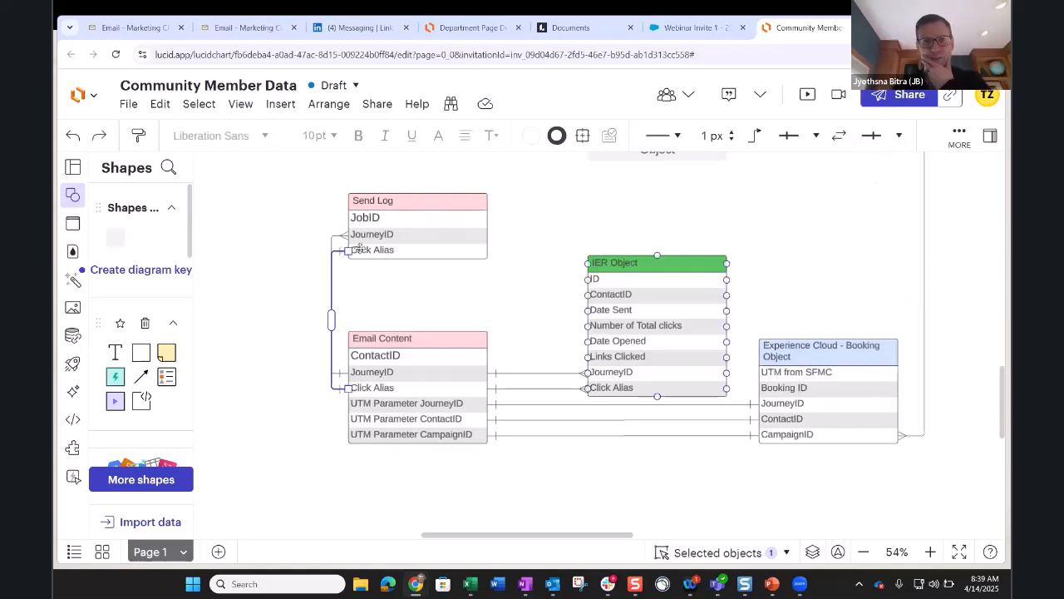
{"action": "left_click", "coordinate": [385, 236]}
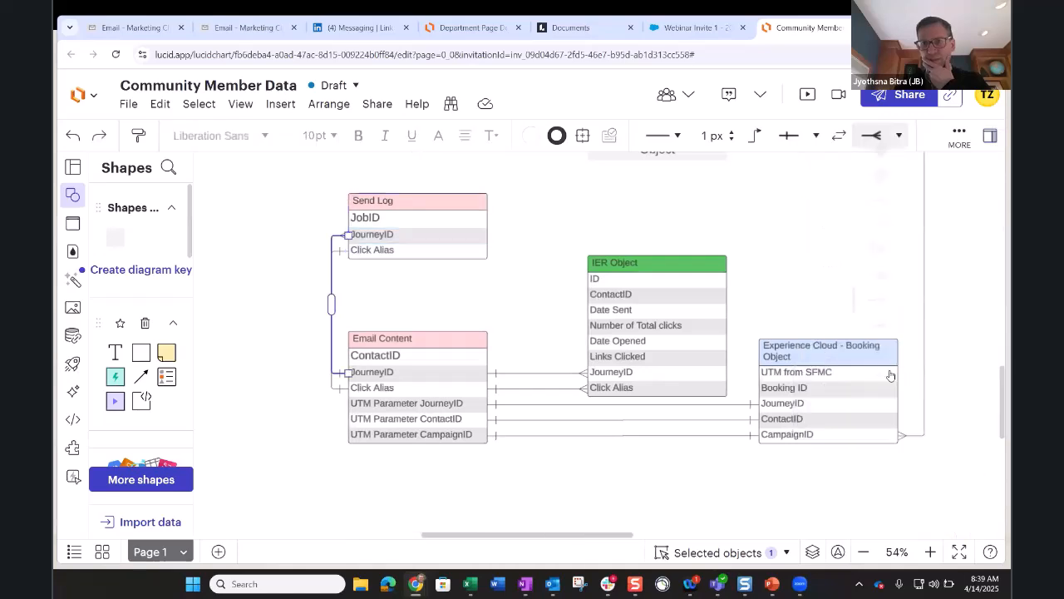
{"action": "left_click", "coordinate": [883, 378]}
- Delete the JourneyID and Click Alias connectors running between the Email Content and IER Object tables
{"action": "left_click", "coordinate": [535, 373]}
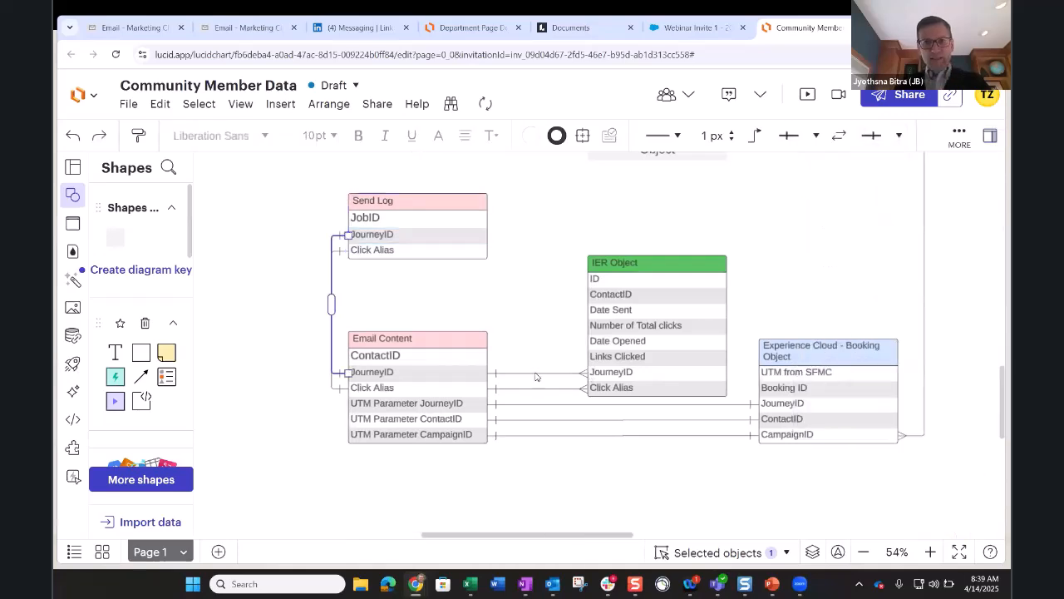
{"action": "key", "text": "Delete"}
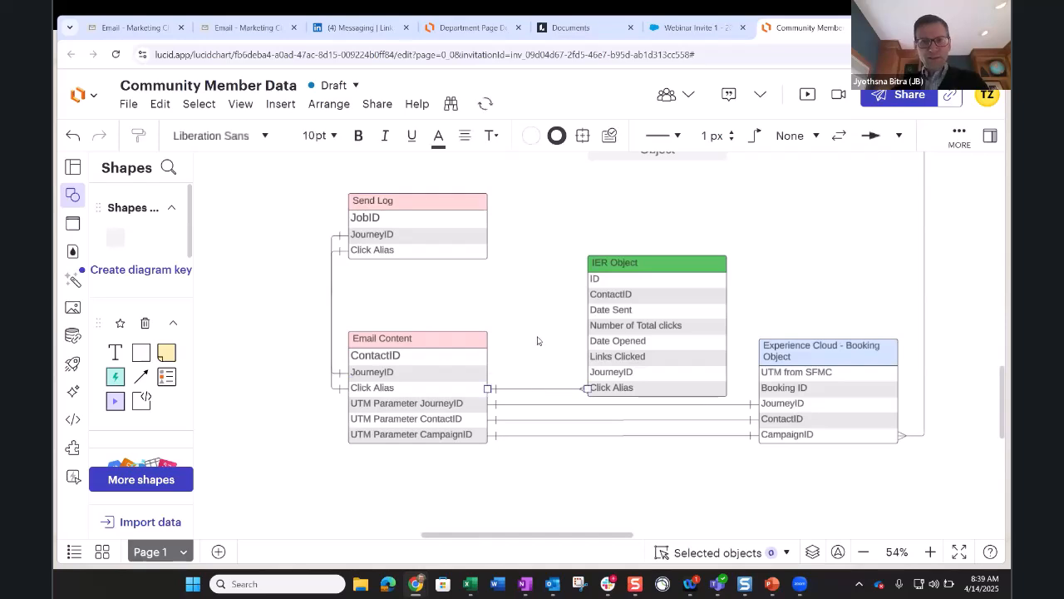
{"action": "left_click", "coordinate": [537, 389]}
{"action": "key", "text": "Delete"}
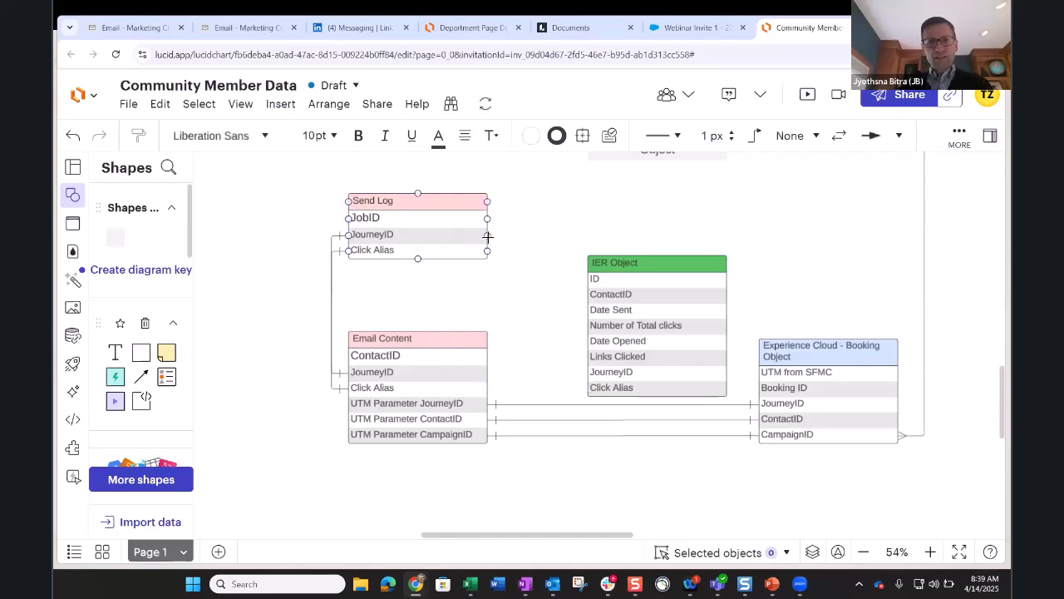
- Connect the Send Log's JourneyID and Click Alias rows to the matching IER Object rows, and shift the Send Log table slightly down
{"action": "left_click_drag", "start_coordinate": [542, 320], "coordinate": [587, 373]}
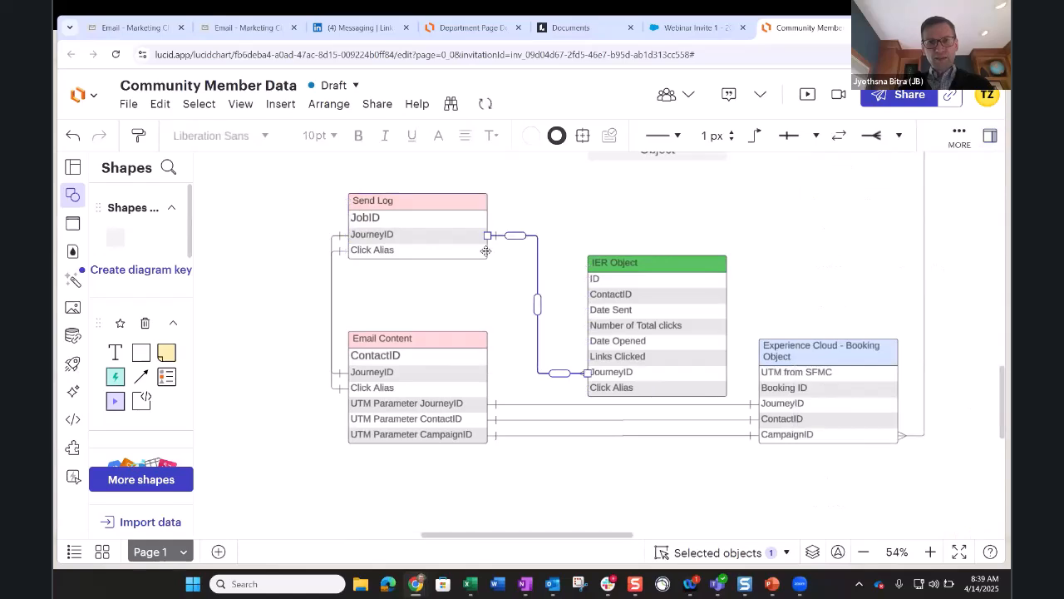
{"action": "left_click_drag", "start_coordinate": [486, 250], "coordinate": [494, 271]}
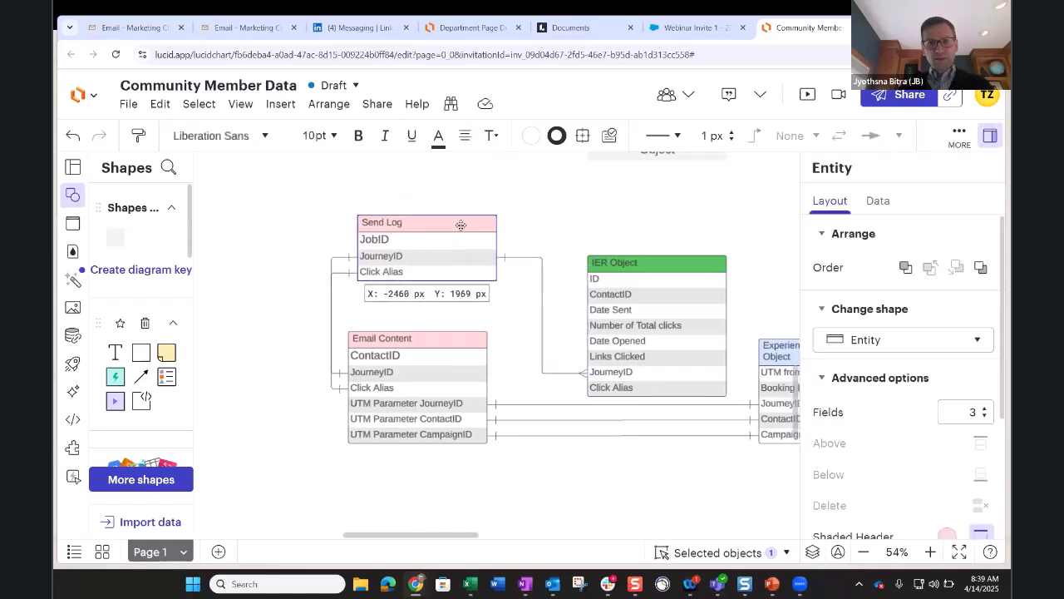
{"action": "left_click_drag", "start_coordinate": [461, 225], "coordinate": [483, 268]}
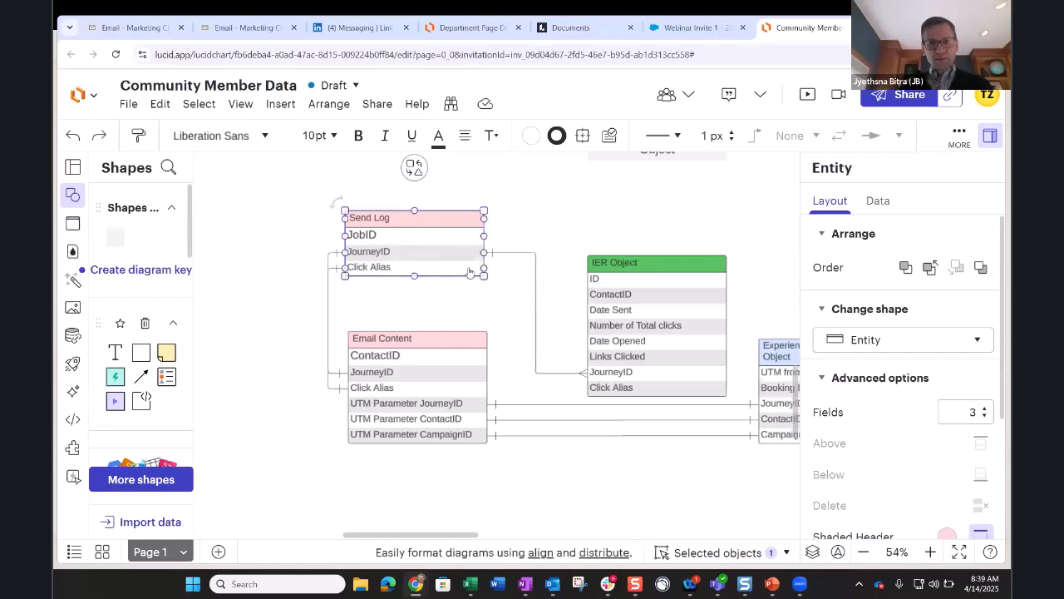
{"action": "left_click", "coordinate": [483, 267]}
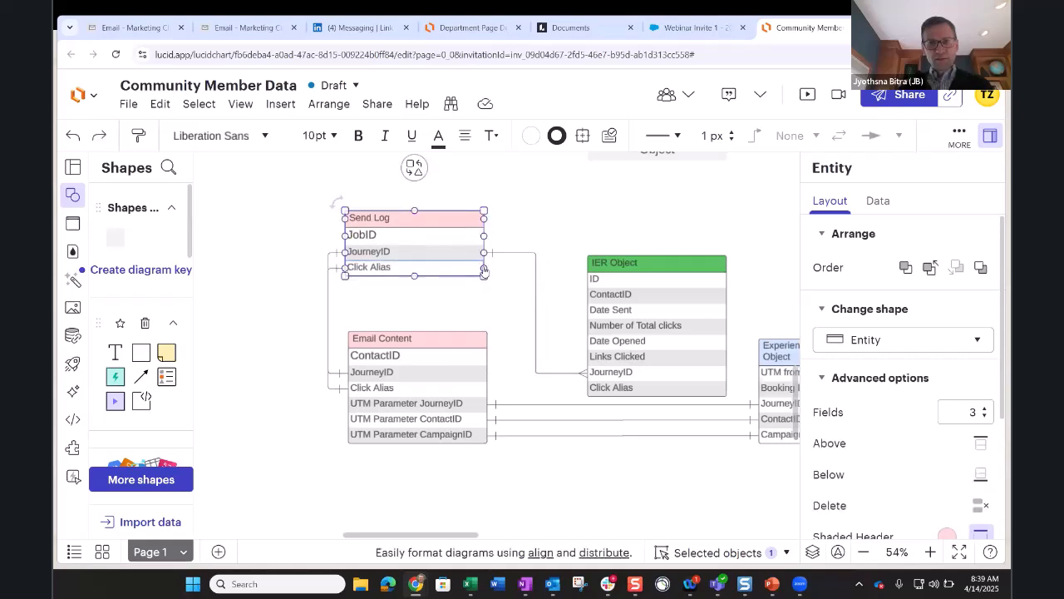
{"action": "left_click_drag", "start_coordinate": [473, 274], "coordinate": [587, 388]}
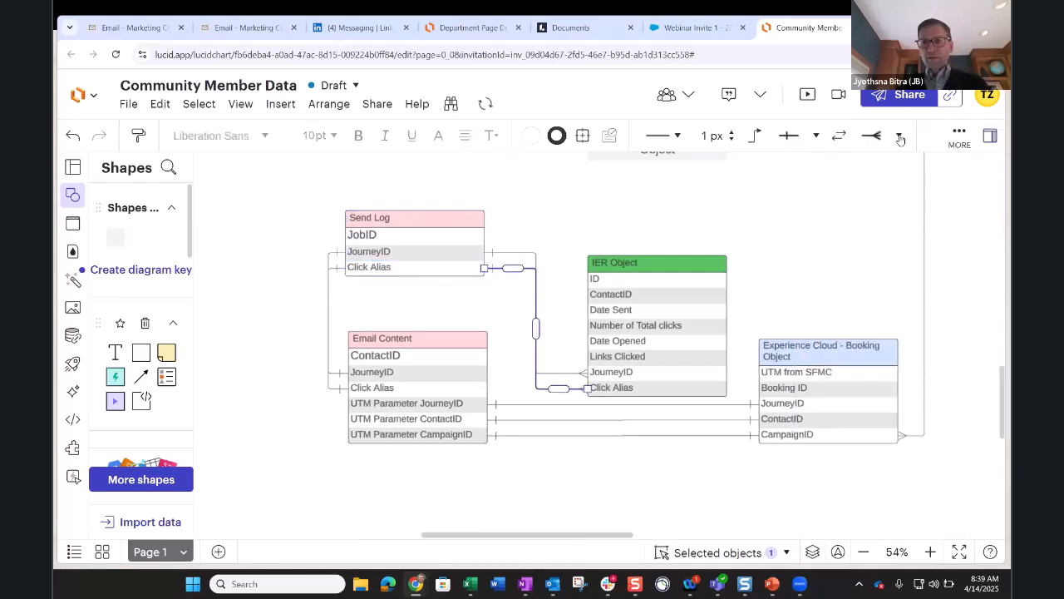
- Set the IER Object ends of the Click Alias and JourneyID connectors from Send Log to the single-bar "one" symbol
{"action": "left_click", "coordinate": [901, 139]}
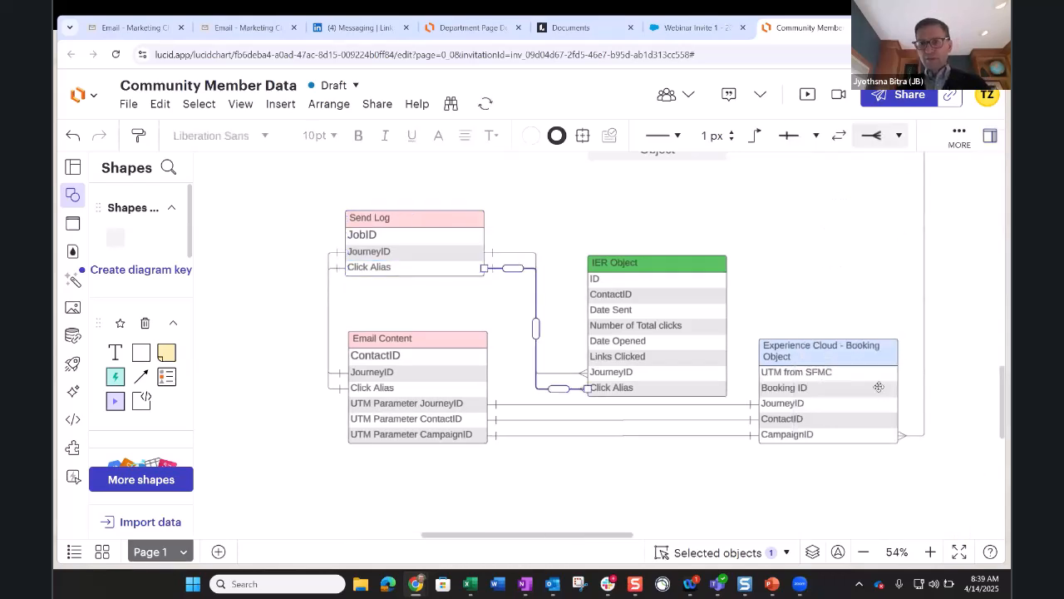
{"action": "key", "text": "ctrl+z"}
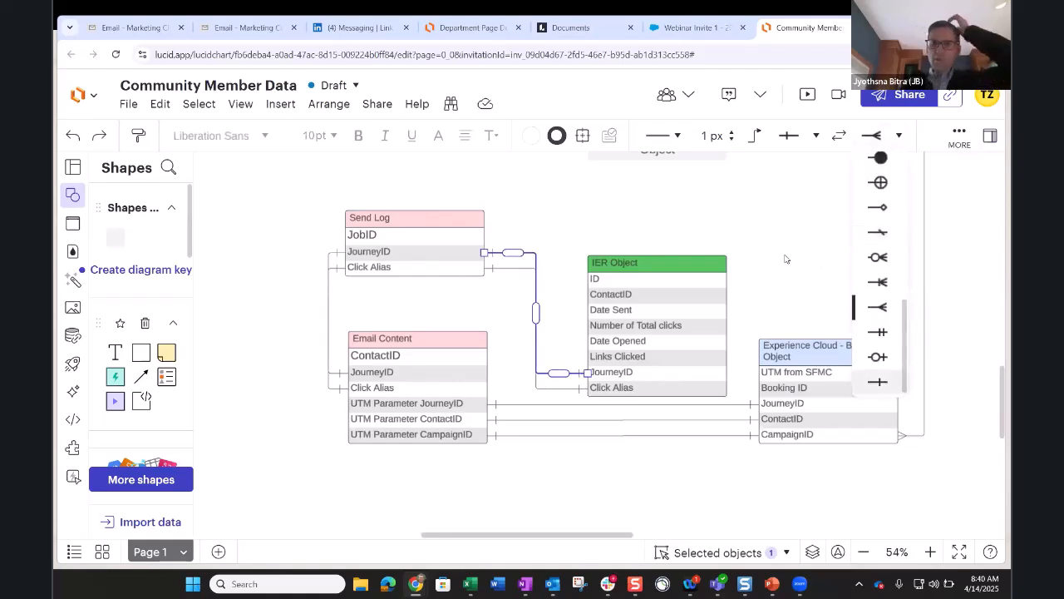
{"action": "left_click", "coordinate": [878, 380]}
{"action": "left_click", "coordinate": [561, 447]}
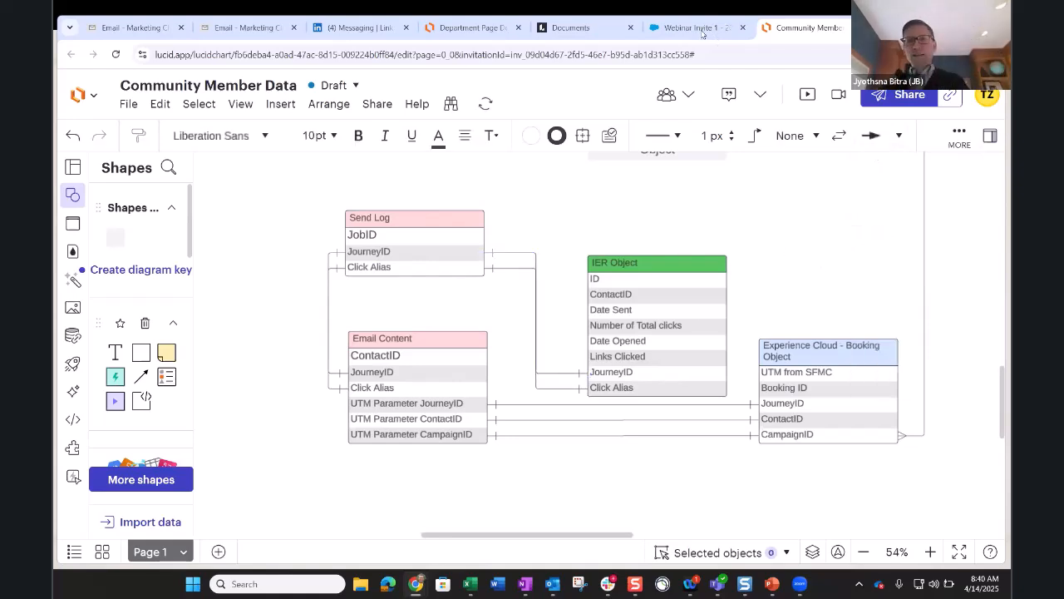
- Review the fields on the Webinar Invite 1 - 2023 Individual Email Result record and return to the Community Member Data diagram
{"action": "key", "text": "ctrl+shift+Tab"}
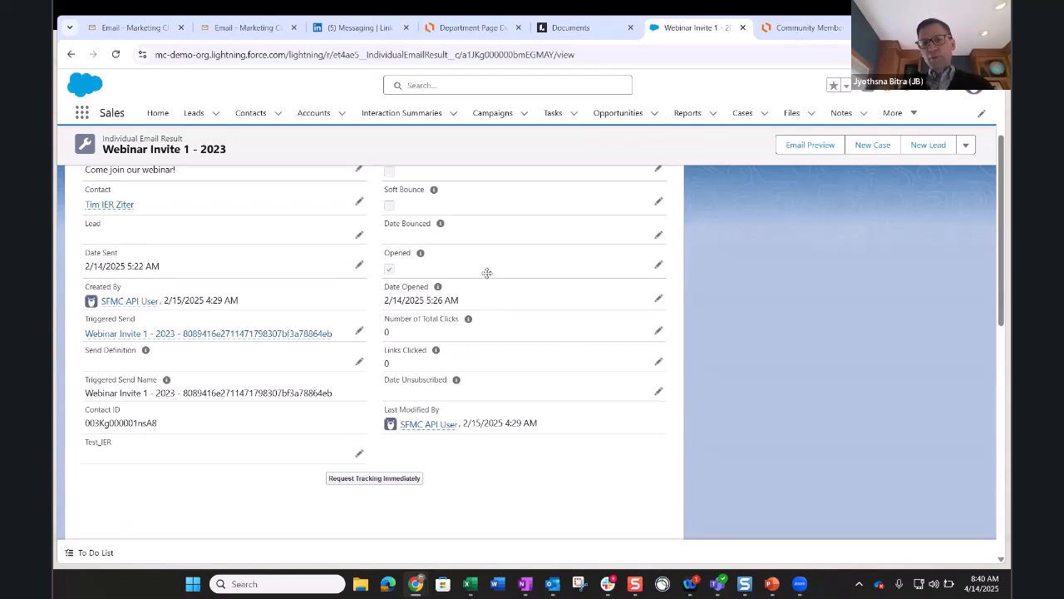
{"action": "key", "text": "ctrl+Tab"}
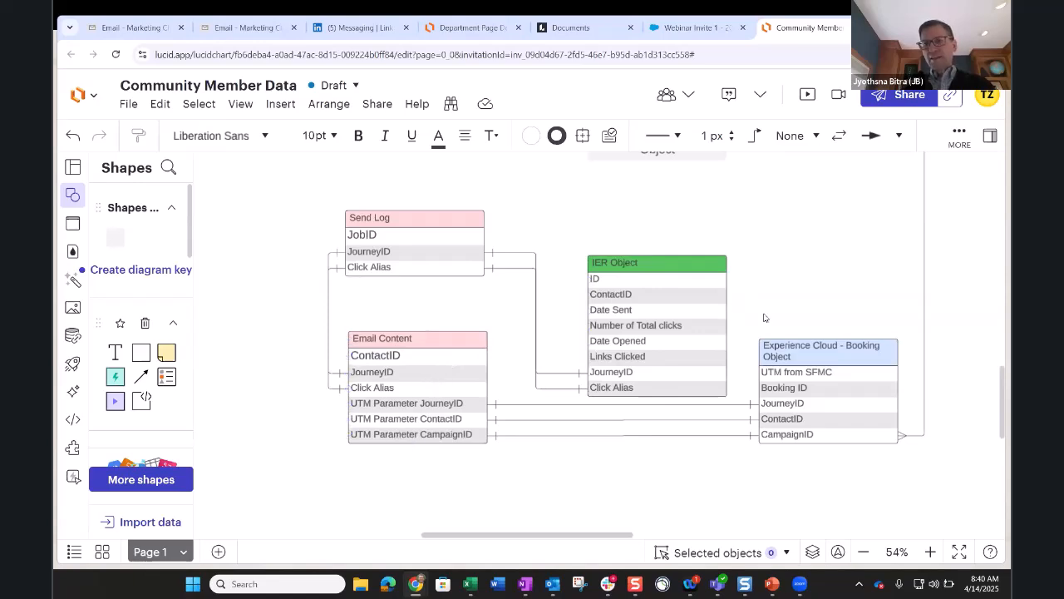
- Move the IER Object table slightly up towards the Individual Email Results Object label
{"action": "scroll", "coordinate": [764, 312], "scroll_direction": "down", "scroll_amount": 3}
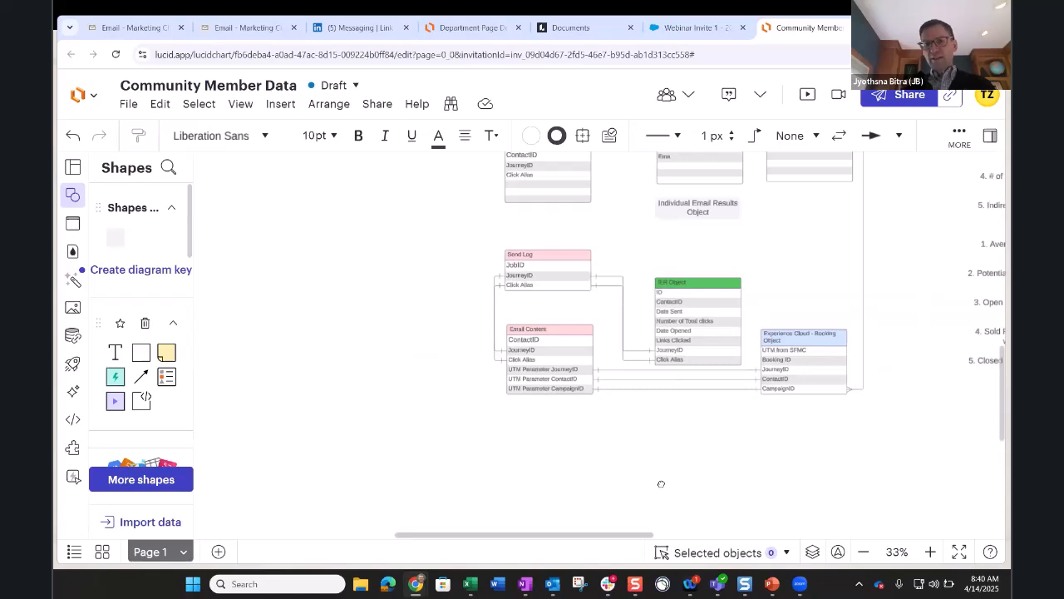
{"action": "scroll", "coordinate": [646, 490], "scroll_direction": "right", "scroll_amount": 2}
{"action": "left_click_drag", "start_coordinate": [562, 311], "coordinate": [571, 273]}
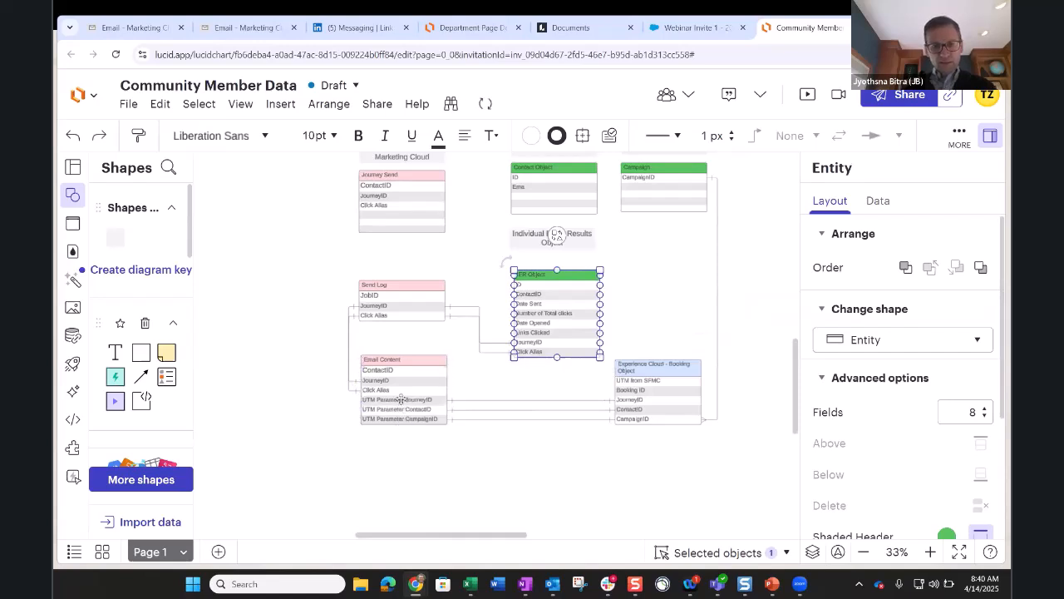
- Insert a row above UTM Parameter JourneyID in the Email Content table and name it CampaignID
{"action": "left_click", "coordinate": [401, 403]}
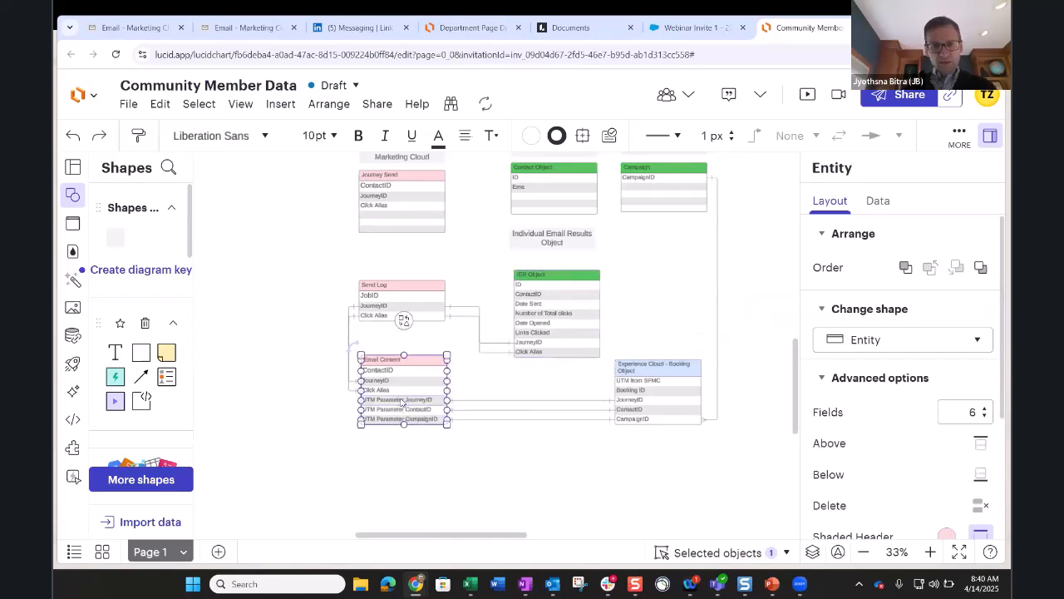
{"action": "right_click", "coordinate": [402, 403]}
{"action": "left_click", "coordinate": [477, 86]}
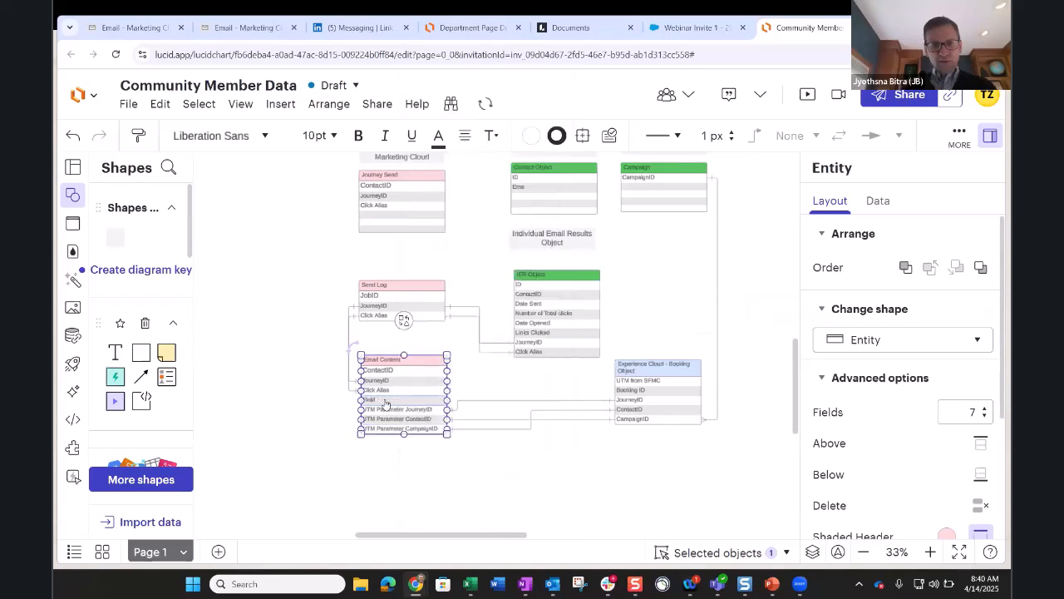
{"action": "double_click", "coordinate": [384, 405]}
{"action": "type", "text": "Camp"}
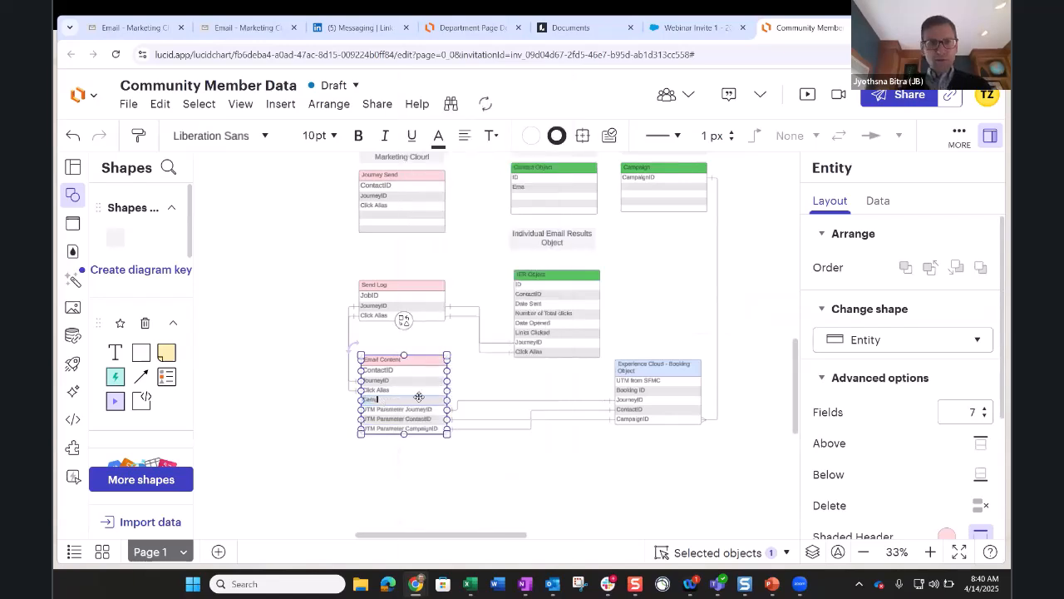
{"action": "type", "text": "aignID"}
- Insert a row below Click Alias in the Send Log table and name it CampaignID
{"action": "left_click", "coordinate": [391, 320]}
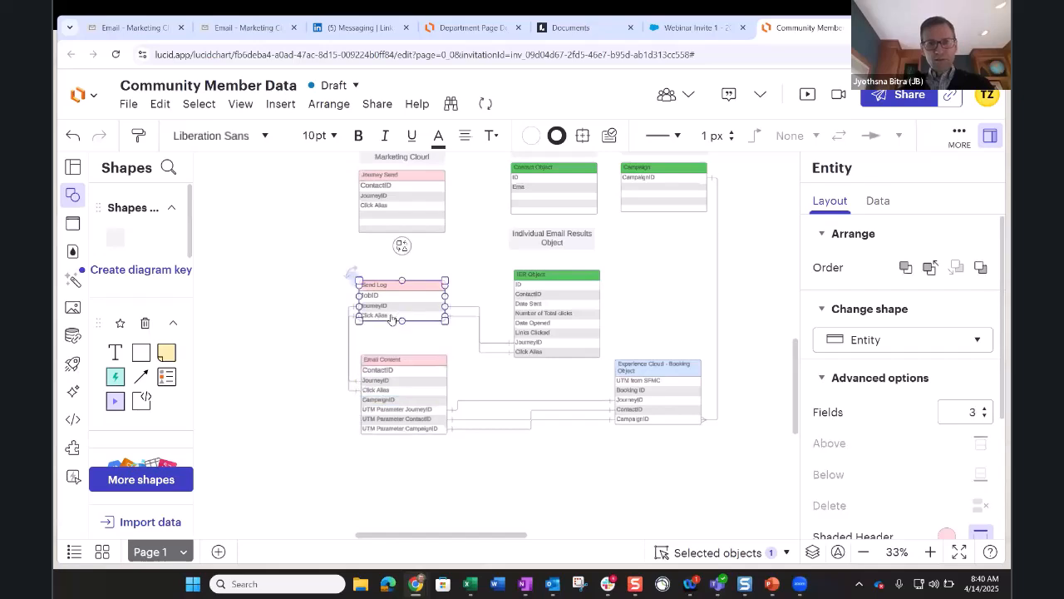
{"action": "right_click", "coordinate": [392, 318]}
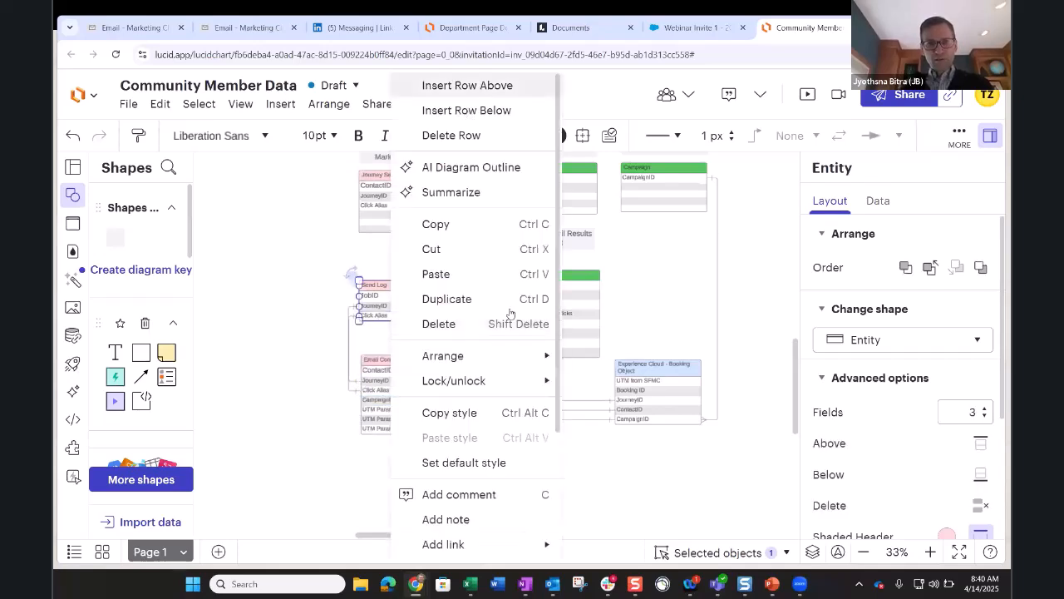
{"action": "left_click", "coordinate": [467, 111]}
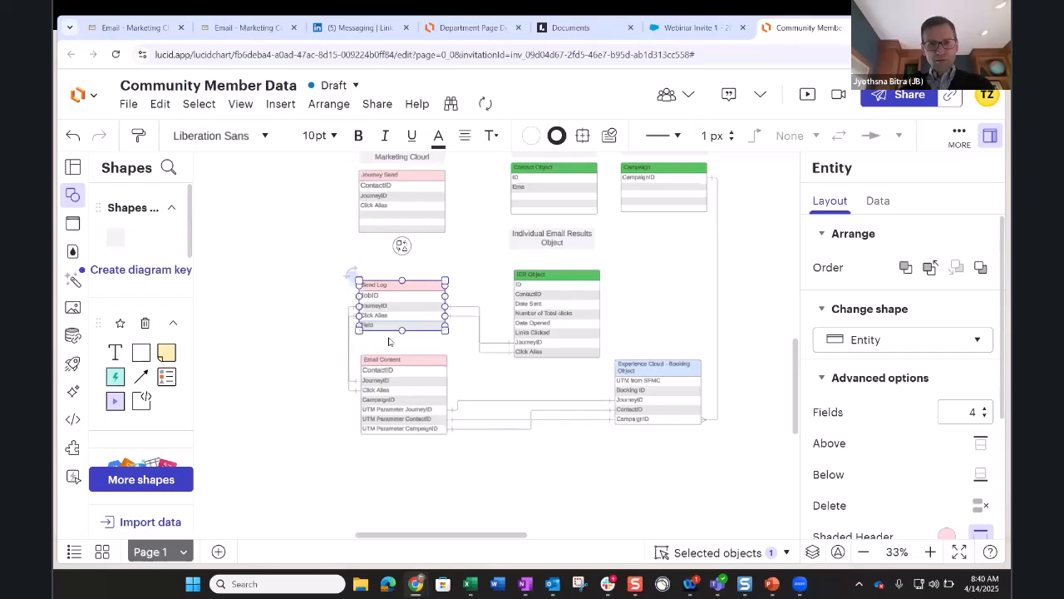
{"action": "scroll", "coordinate": [389, 340], "scroll_direction": "up", "scroll_amount": 3}
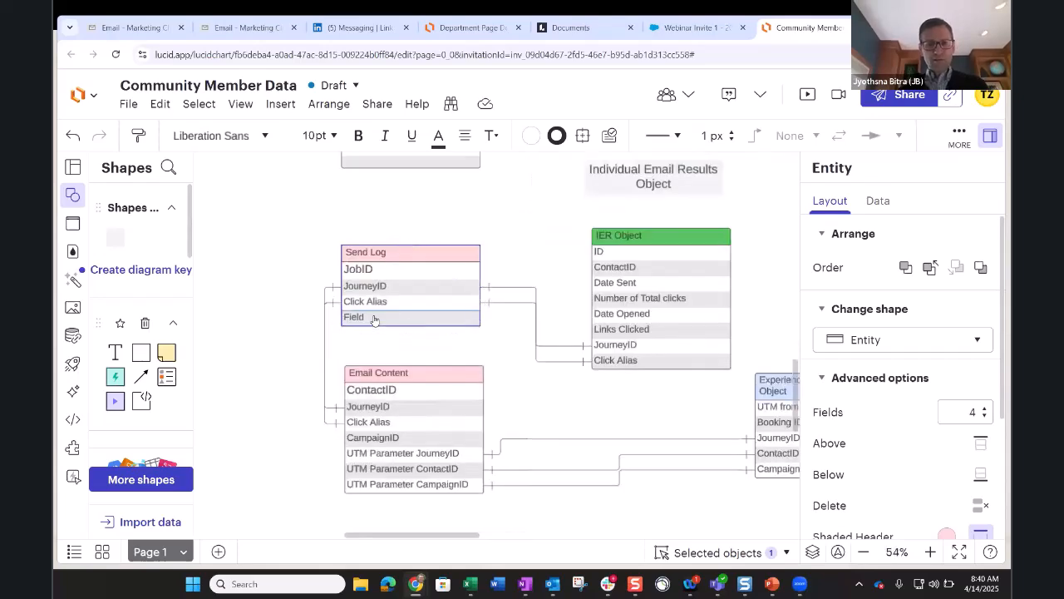
{"action": "double_click", "coordinate": [374, 320]}
{"action": "type", "text": "Campa"}
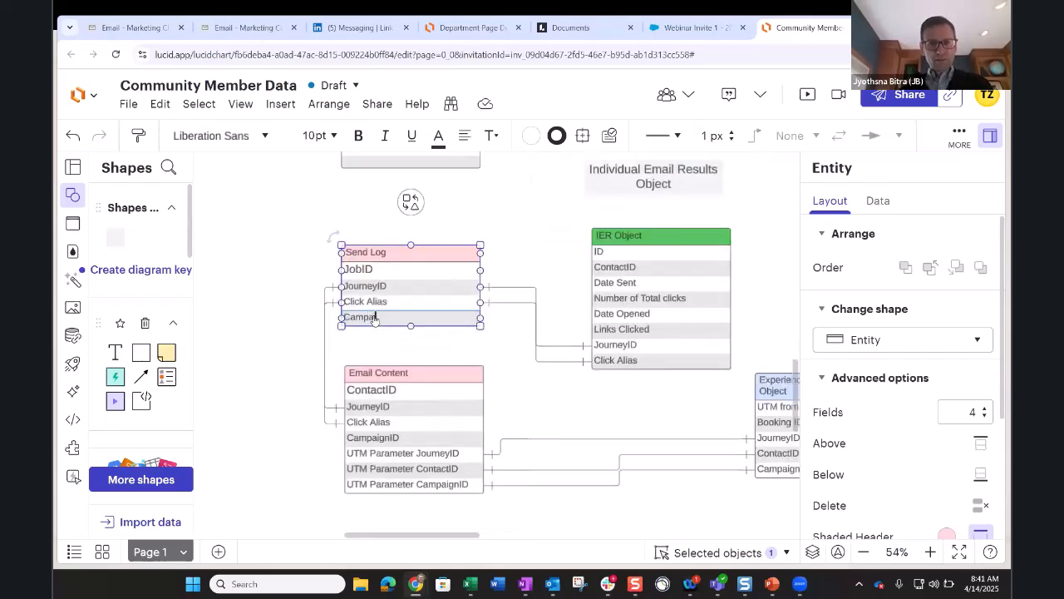
{"action": "type", "text": "ignID"}
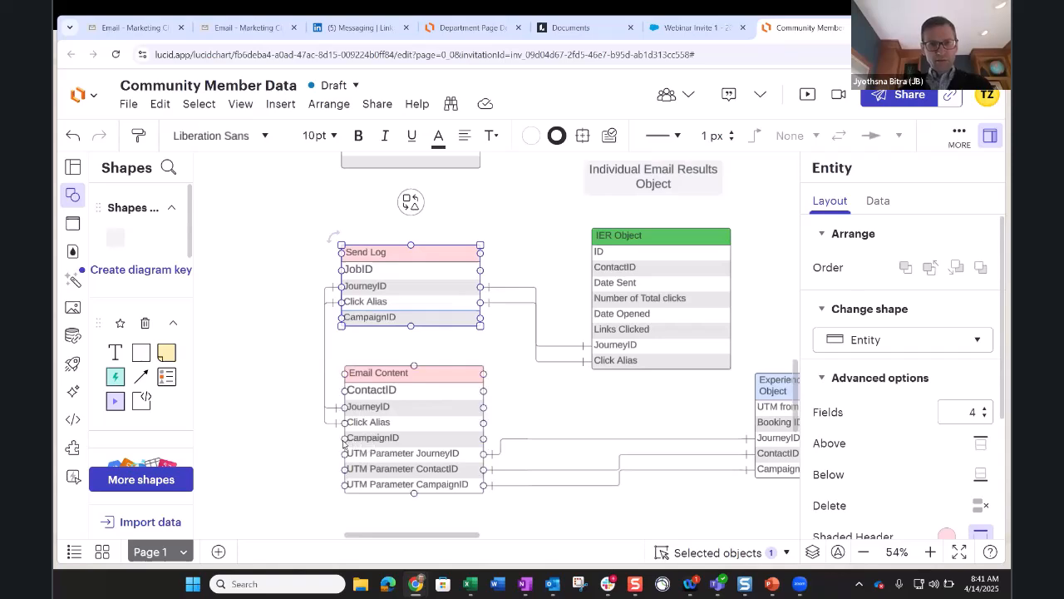
- Connect Email Content's CampaignID row to Send Log's CampaignID row and set the Send Log end to the single-bar "one" symbol
{"action": "left_click", "coordinate": [344, 443]}
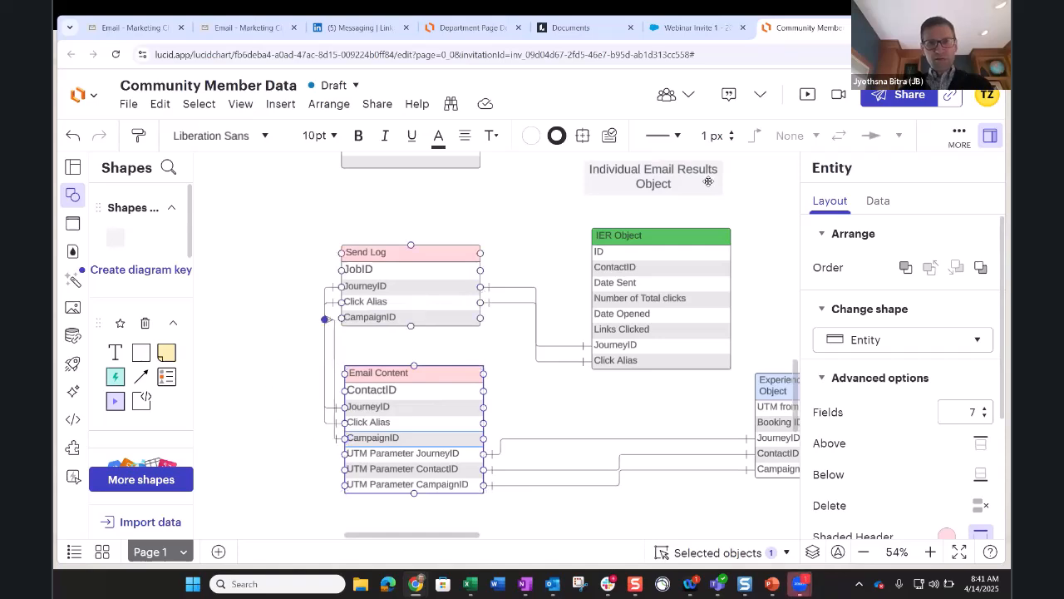
{"action": "left_click", "coordinate": [899, 136]}
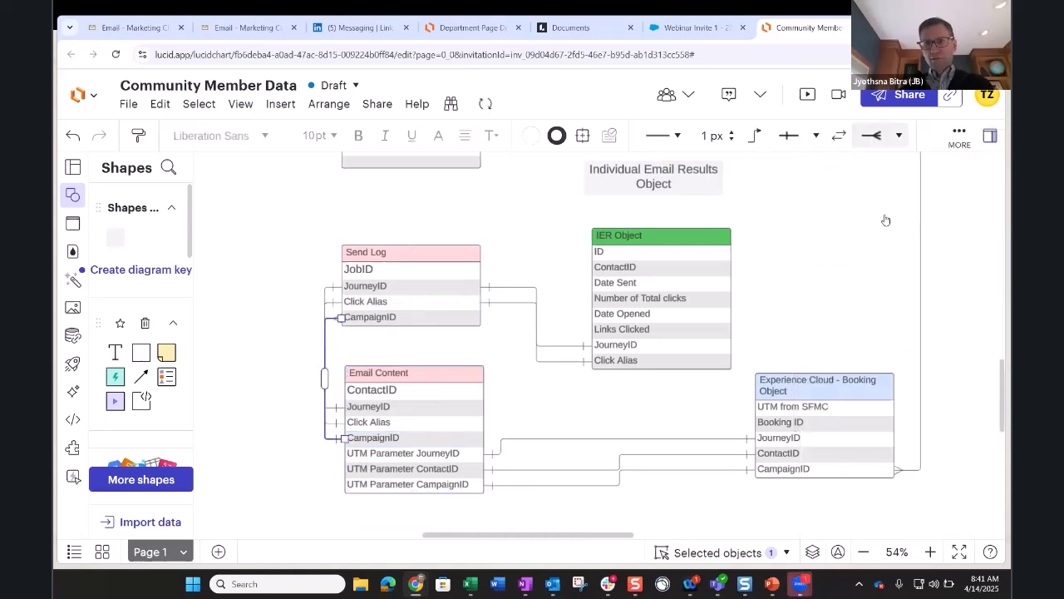
{"action": "left_click", "coordinate": [899, 136]}
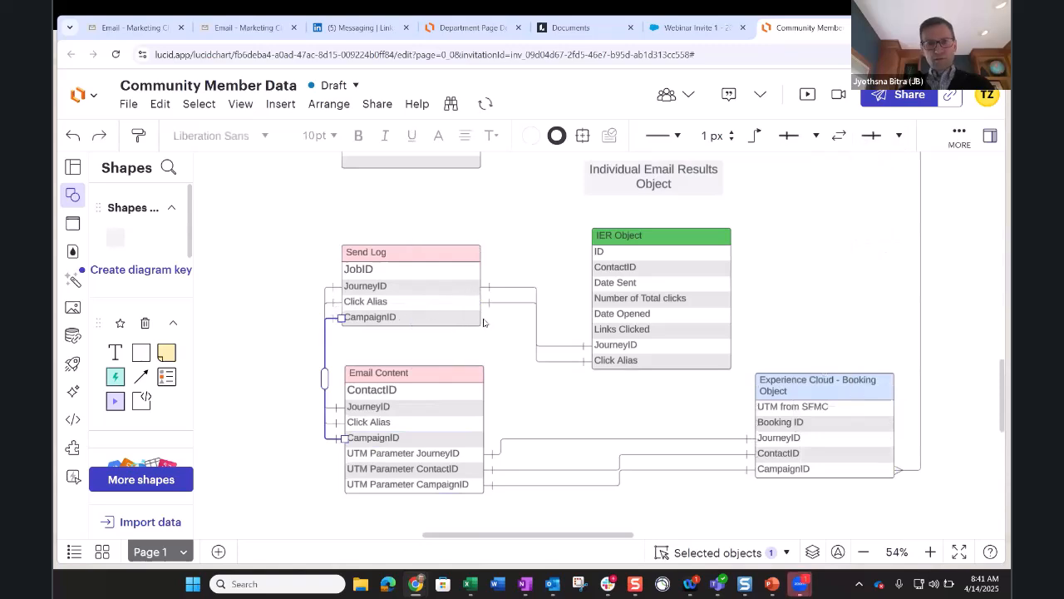
- Start a connector from Send Log's CampaignID row and add a CampaignID row below Click Alias in the IER Object table
{"action": "left_click", "coordinate": [486, 324]}
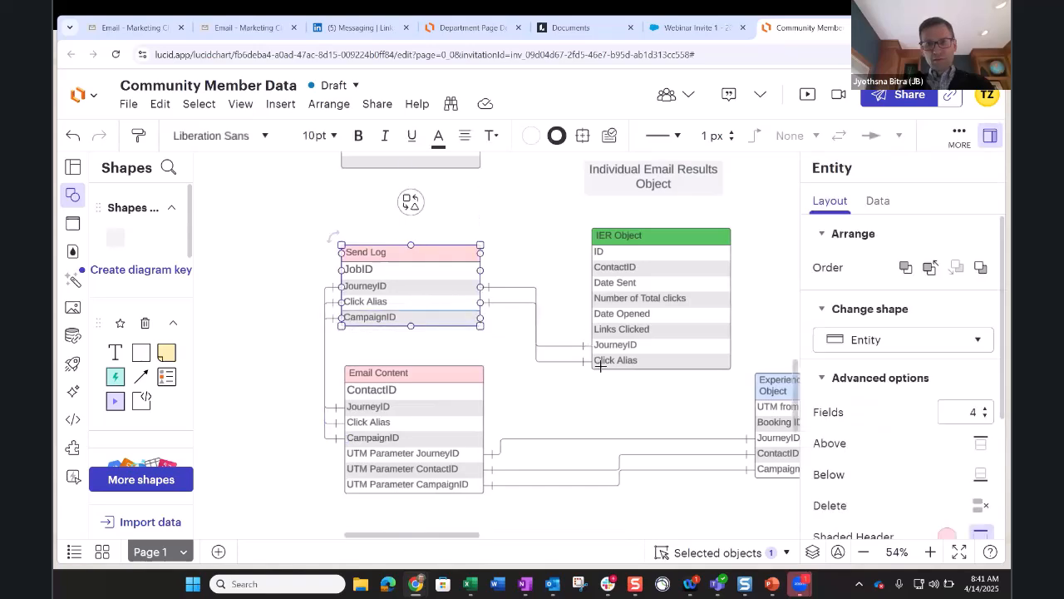
{"action": "mouse_move", "coordinate": [480, 318]}
{"action": "left_mouse_down"}
{"action": "mouse_move", "coordinate": [607, 387]}
{"action": "mouse_move", "coordinate": [484, 329]}
{"action": "left_mouse_up"}
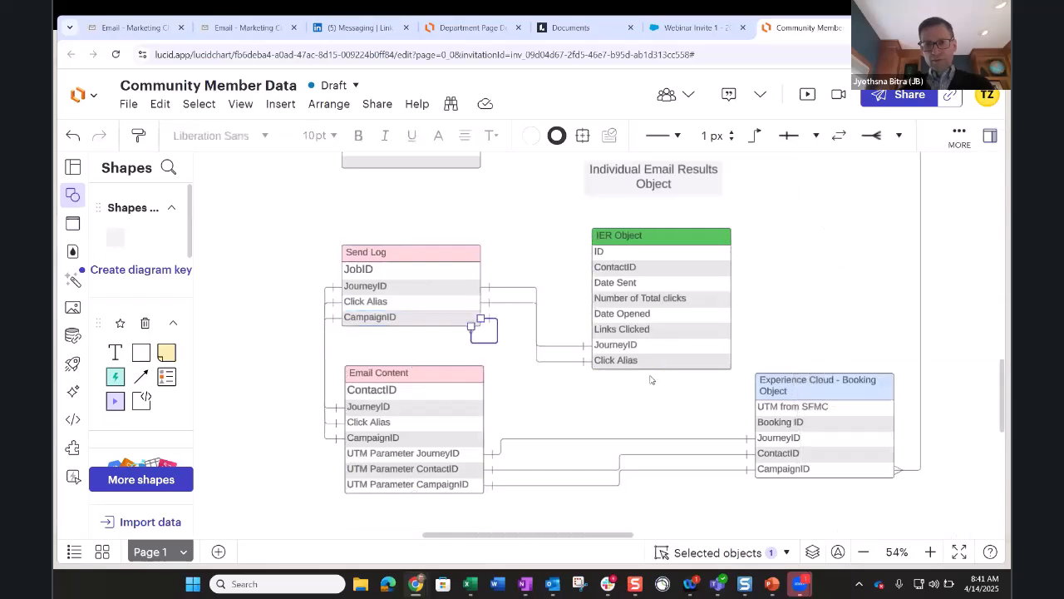
{"action": "right_click", "coordinate": [656, 364]}
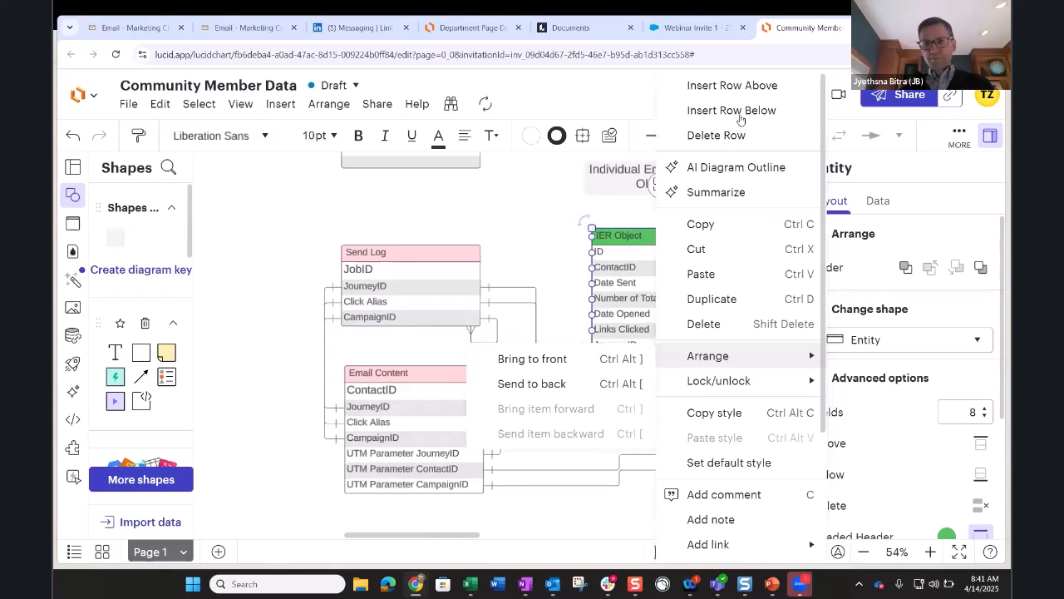
{"action": "left_click", "coordinate": [739, 113]}
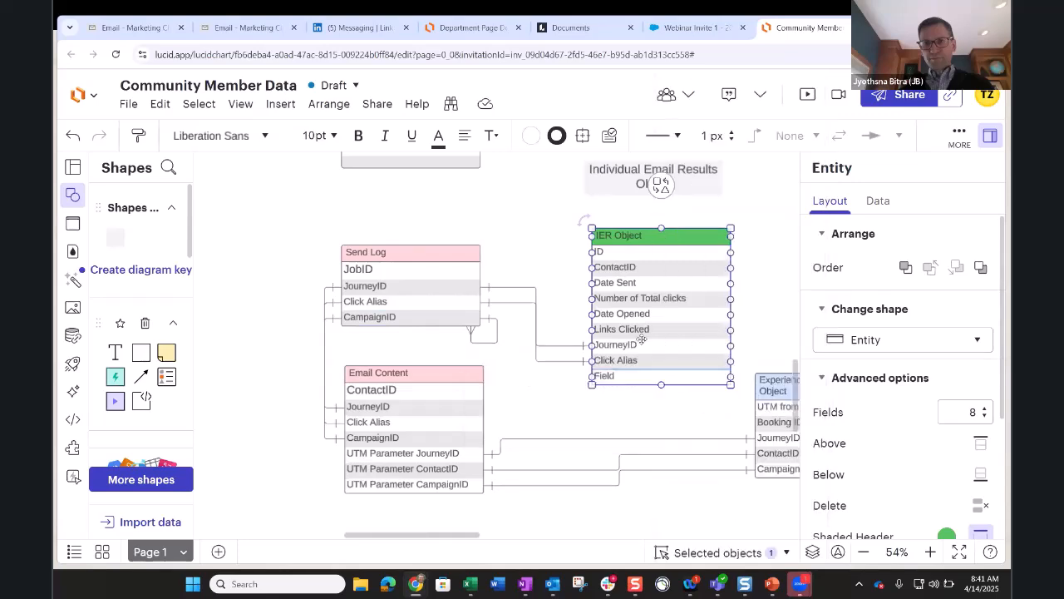
{"action": "double_click", "coordinate": [619, 380]}
{"action": "type", "text": "CampaignID"}
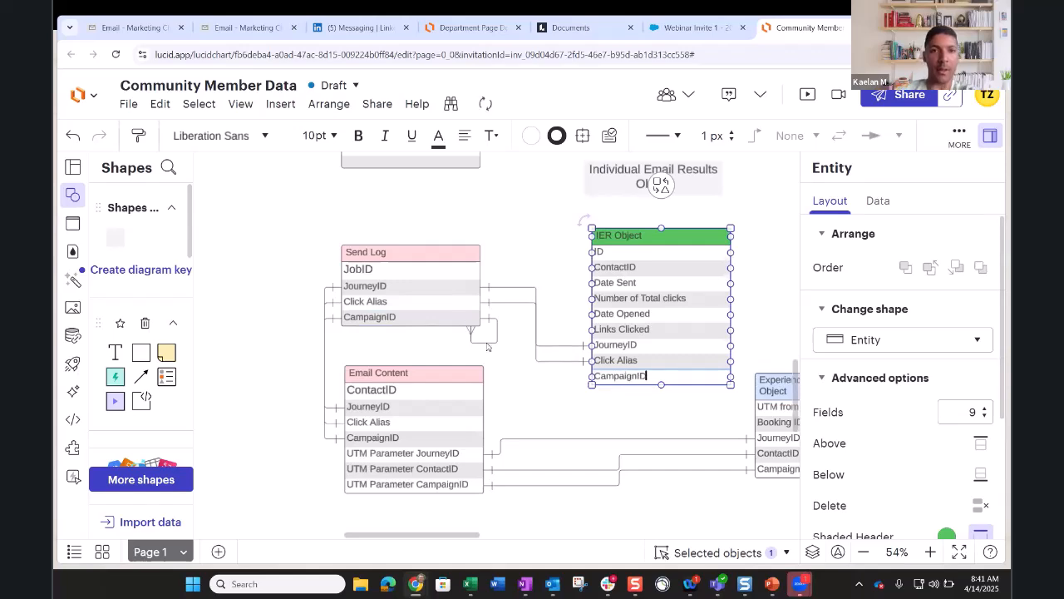
- Attach the loose end of the Send Log CampaignID connector to IER Object's CampaignID row and set it to the single-bar "one" symbol
{"action": "left_click_drag", "start_coordinate": [469, 329], "coordinate": [592, 378]}
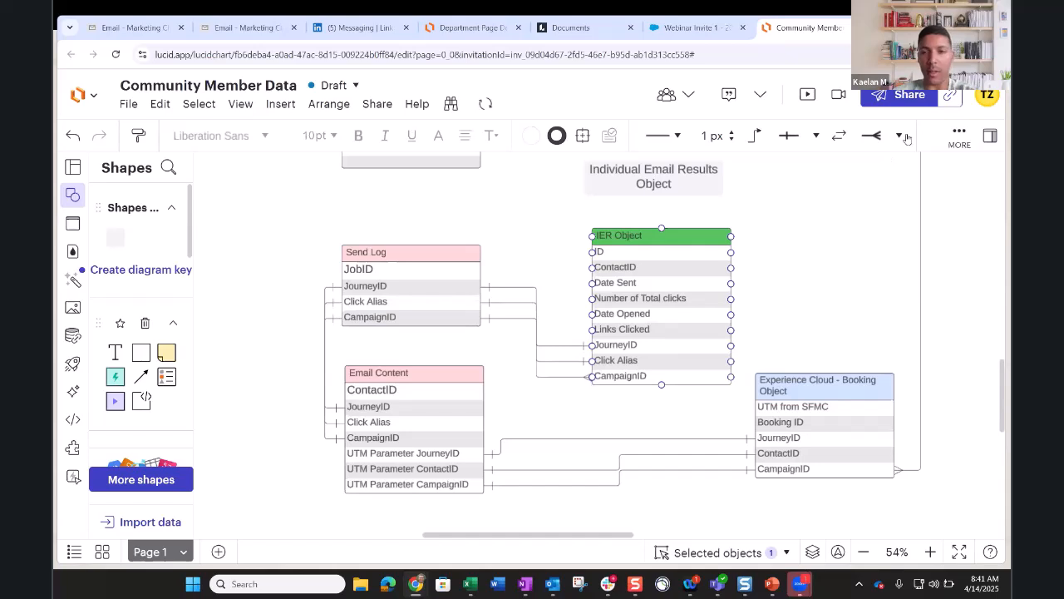
{"action": "left_click", "coordinate": [899, 135]}
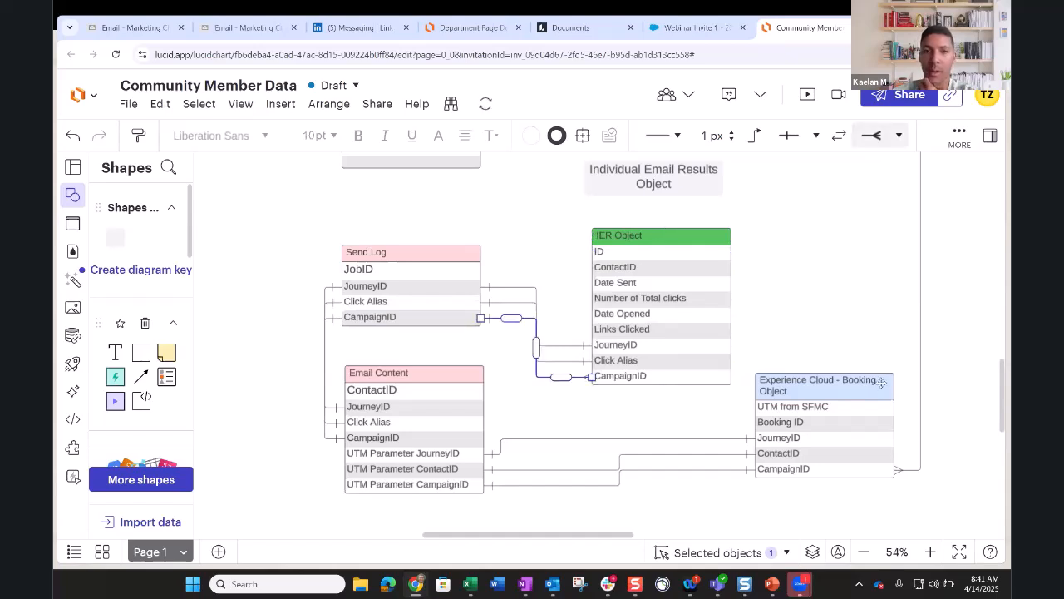
{"action": "left_click", "coordinate": [878, 381]}
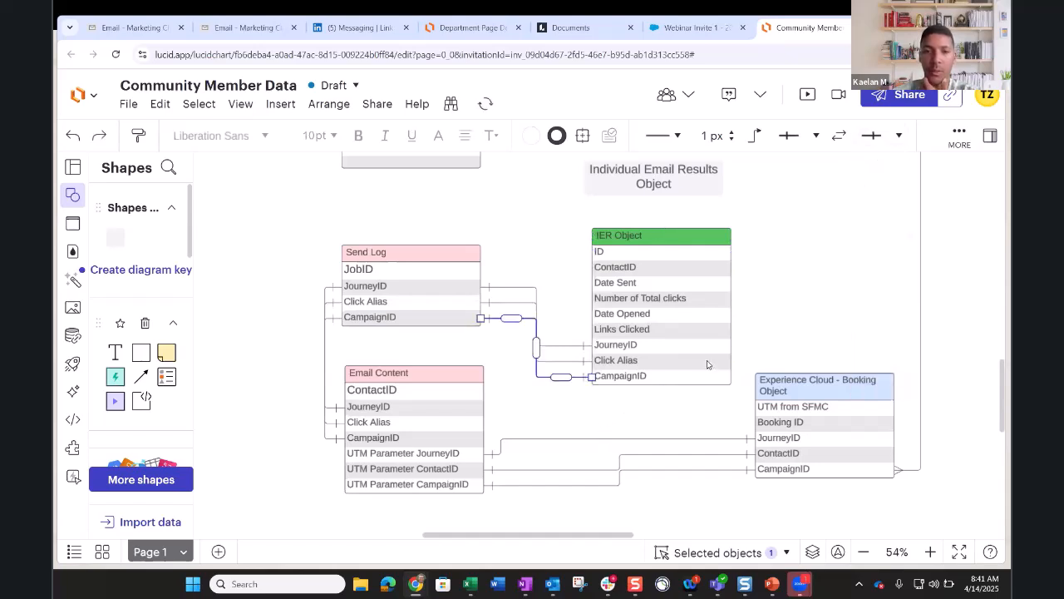
{"action": "key", "text": "Escape"}
- Shift the Experience Cloud - Booking Object table slightly right and down, and connect IER Object's CampaignID row to the Campaign table's CampaignID row
{"action": "scroll", "coordinate": [782, 312], "scroll_direction": "down", "scroll_amount": 3}
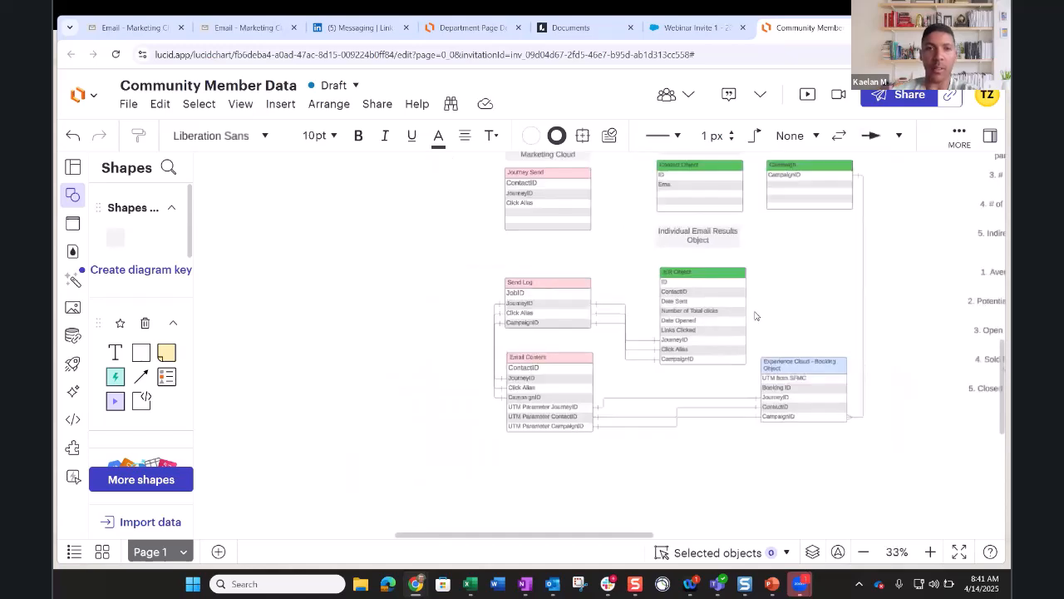
{"action": "scroll", "coordinate": [782, 360], "scroll_direction": "right", "scroll_amount": 2}
{"action": "left_click", "coordinate": [781, 367]}
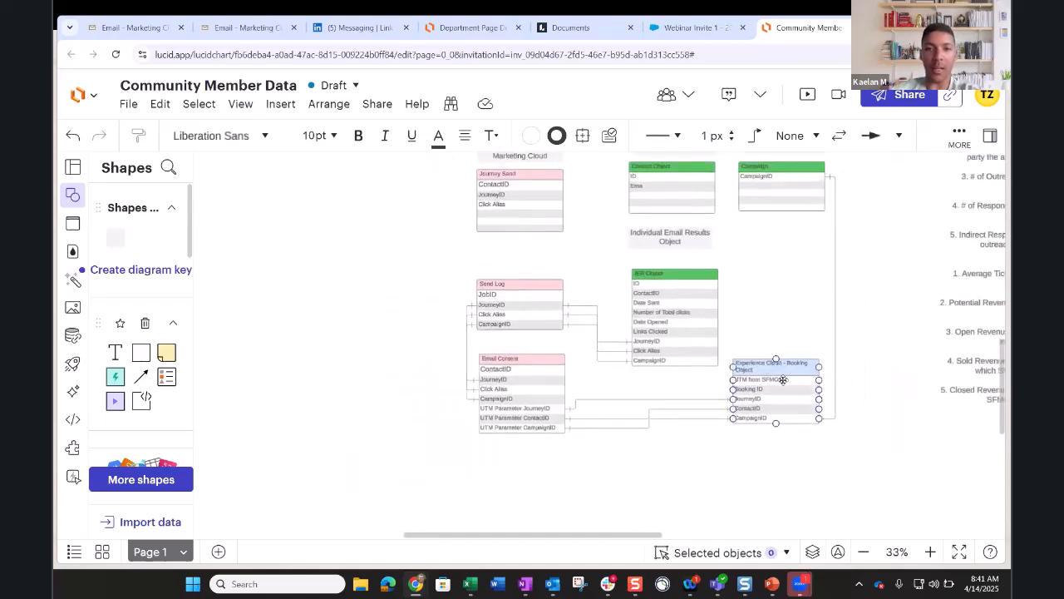
{"action": "left_click_drag", "start_coordinate": [765, 376], "coordinate": [660, 361]}
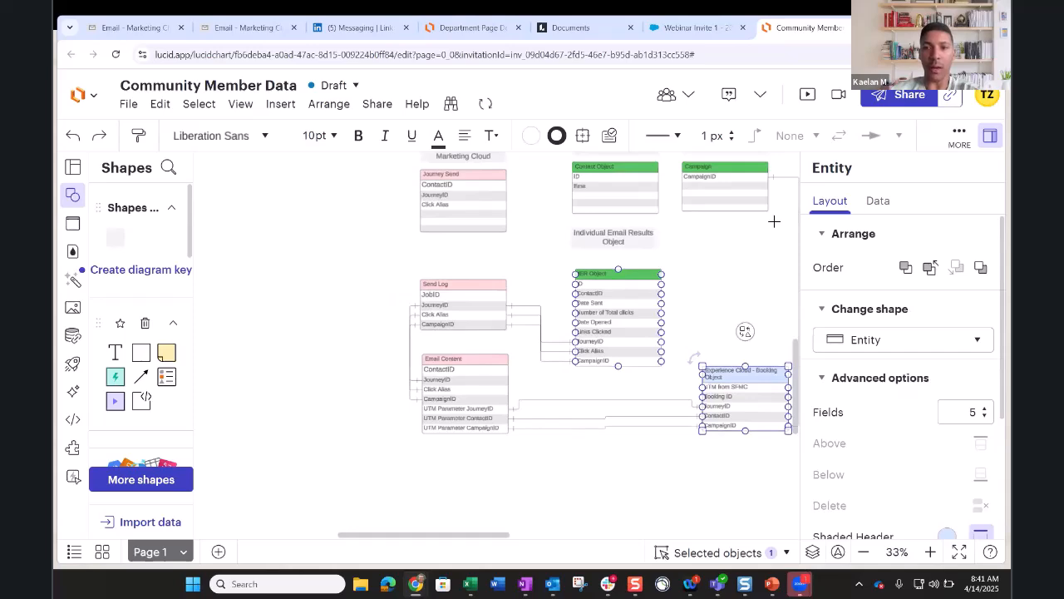
{"action": "left_click_drag", "start_coordinate": [774, 221], "coordinate": [632, 239]}
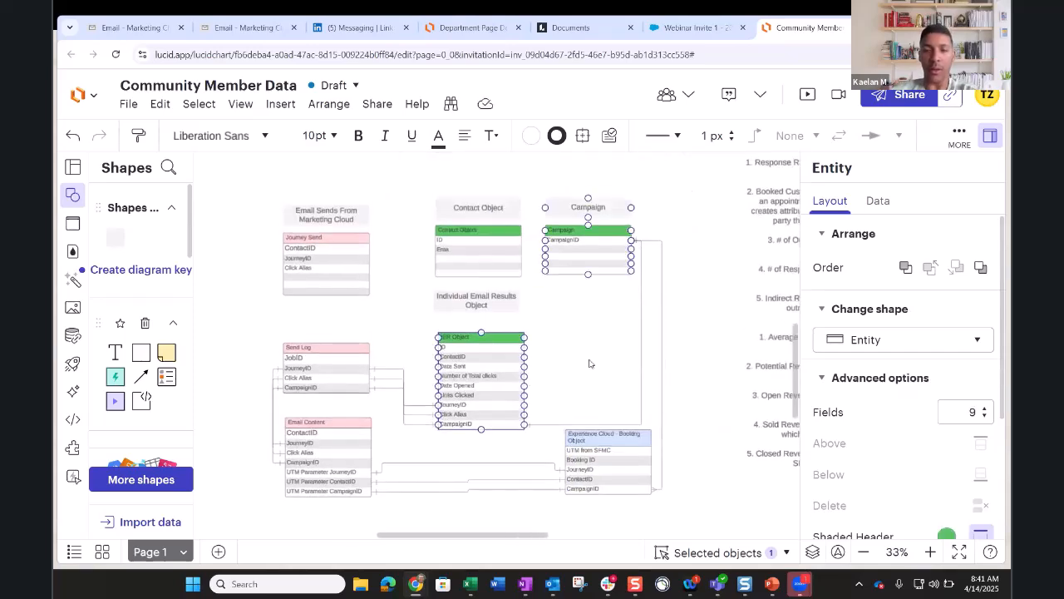
{"action": "left_click", "coordinate": [589, 363]}
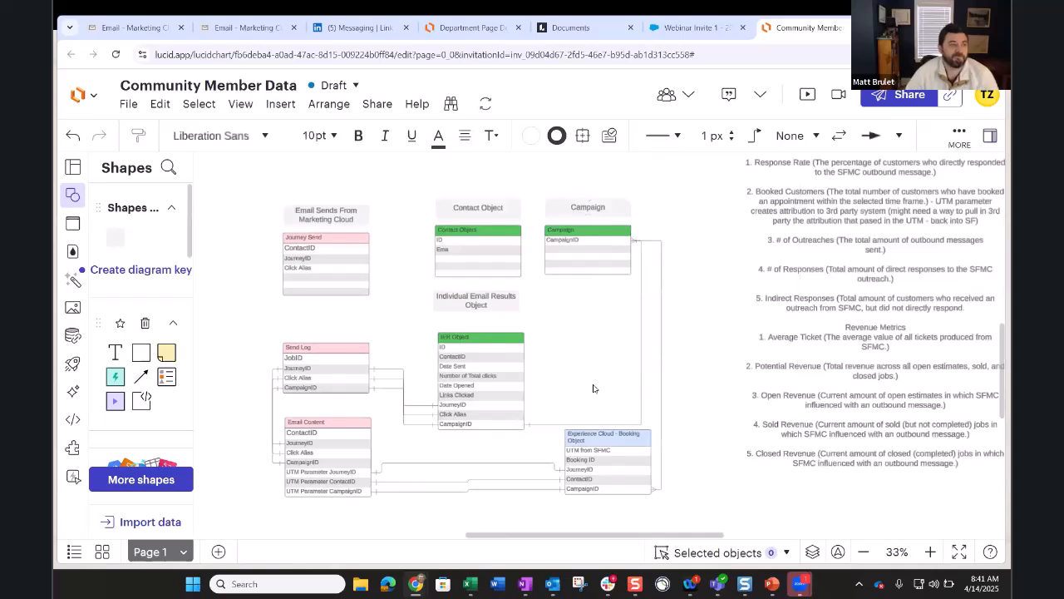
- Nudge the Experience Cloud - Booking Object table so its ContactID and CampaignID rows line up with Email Content's matching UTM Parameter rows
{"action": "scroll", "coordinate": [594, 387], "scroll_direction": "up", "scroll_amount": 2}
{"action": "scroll", "coordinate": [592, 384], "scroll_direction": "up", "scroll_amount": 4}
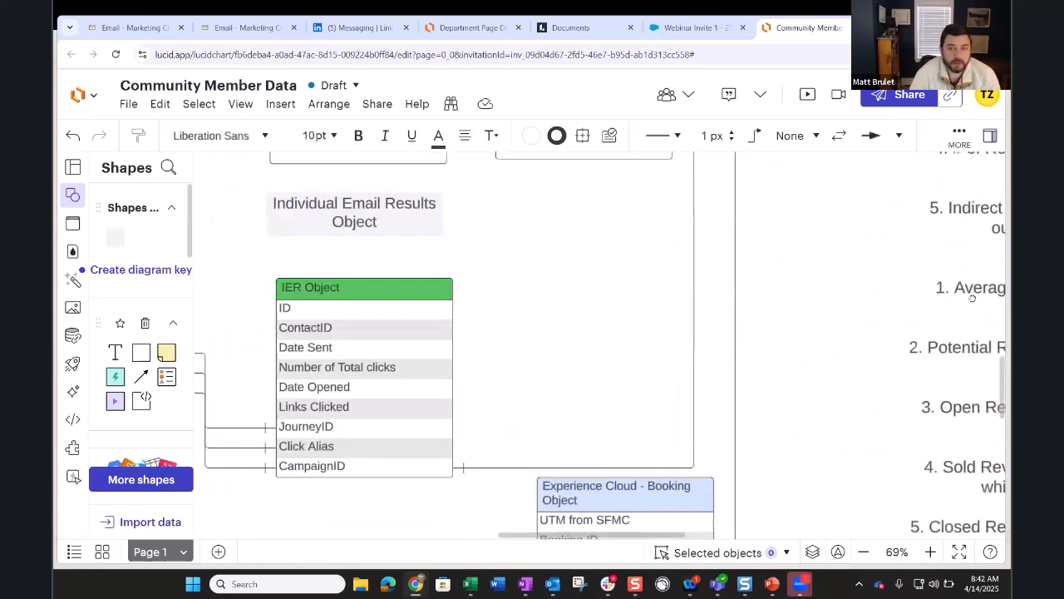
{"action": "scroll", "coordinate": [808, 325], "scroll_direction": "left", "scroll_amount": 3}
{"action": "scroll", "coordinate": [807, 325], "scroll_direction": "down", "scroll_amount": 1}
{"action": "scroll", "coordinate": [803, 325], "scroll_direction": "down", "scroll_amount": 2}
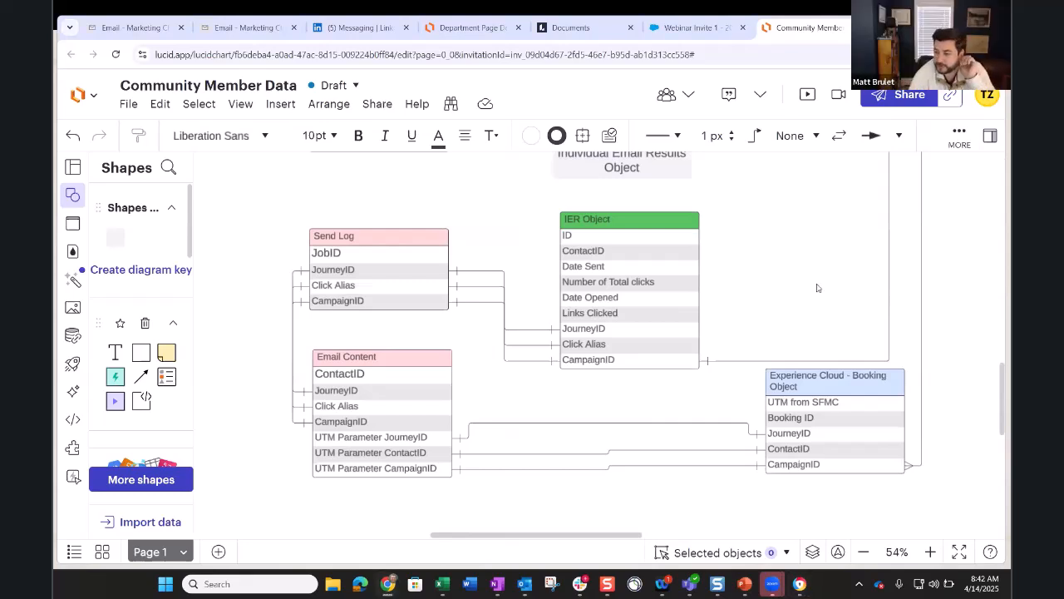
{"action": "scroll", "coordinate": [817, 288], "scroll_direction": "down", "scroll_amount": 2}
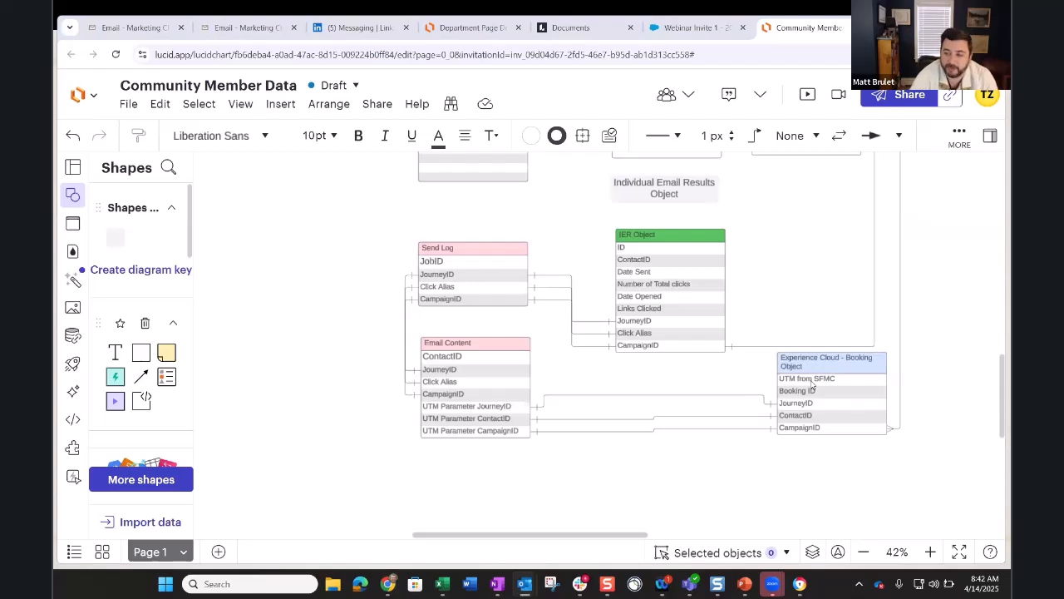
{"action": "left_click", "coordinate": [837, 380]}
{"action": "left_click_drag", "start_coordinate": [836, 380], "coordinate": [725, 369]}
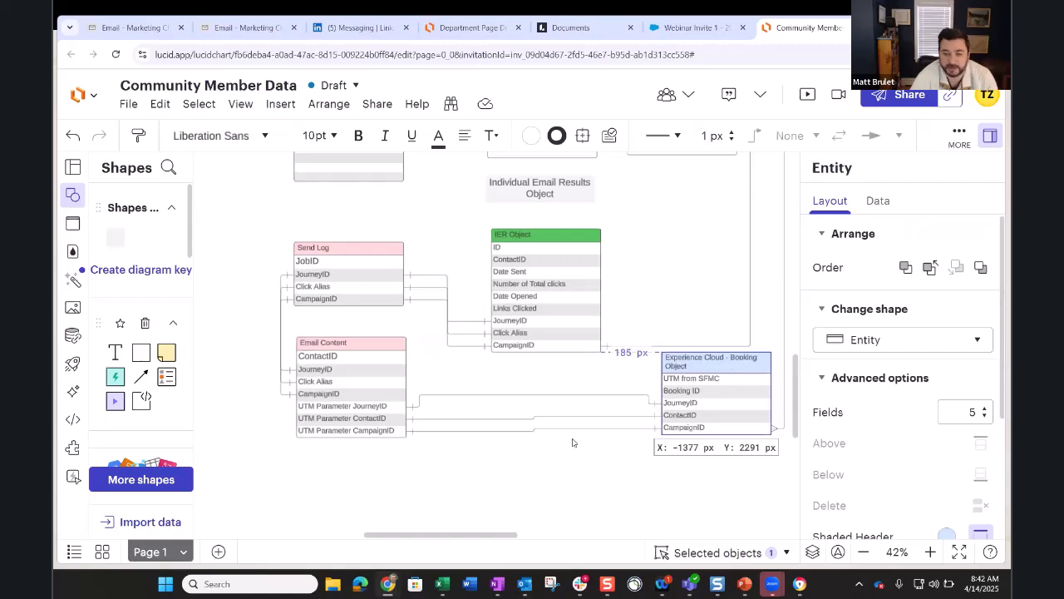
{"action": "left_click", "coordinate": [538, 463]}
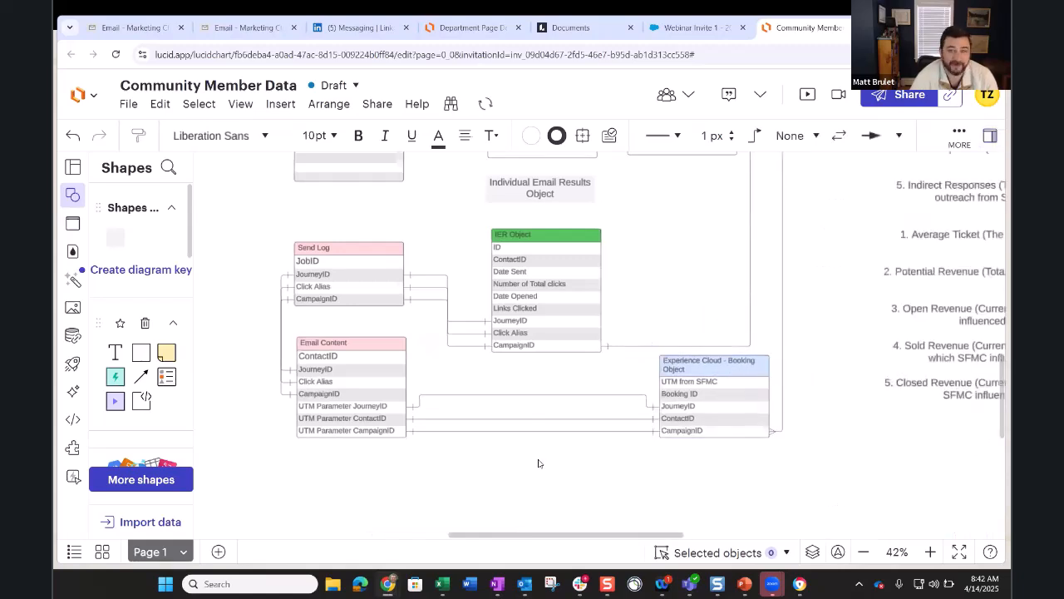
{"action": "scroll", "coordinate": [538, 463], "scroll_direction": "down", "scroll_amount": 2}
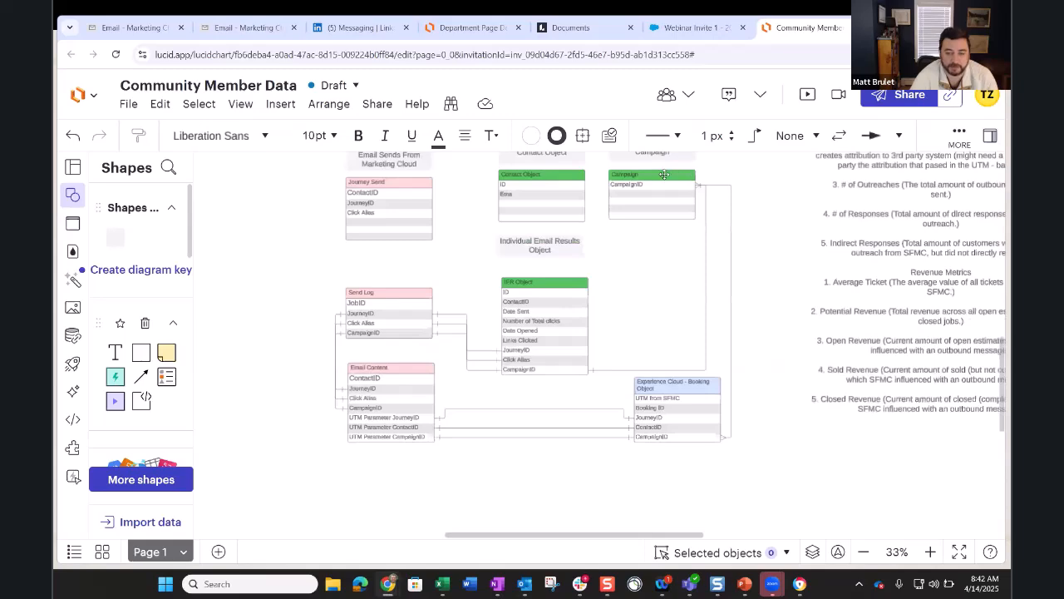
- Move the Campaign table down beside the IER Object table, with their green header rows level
{"action": "left_click_drag", "start_coordinate": [660, 208], "coordinate": [658, 297]}
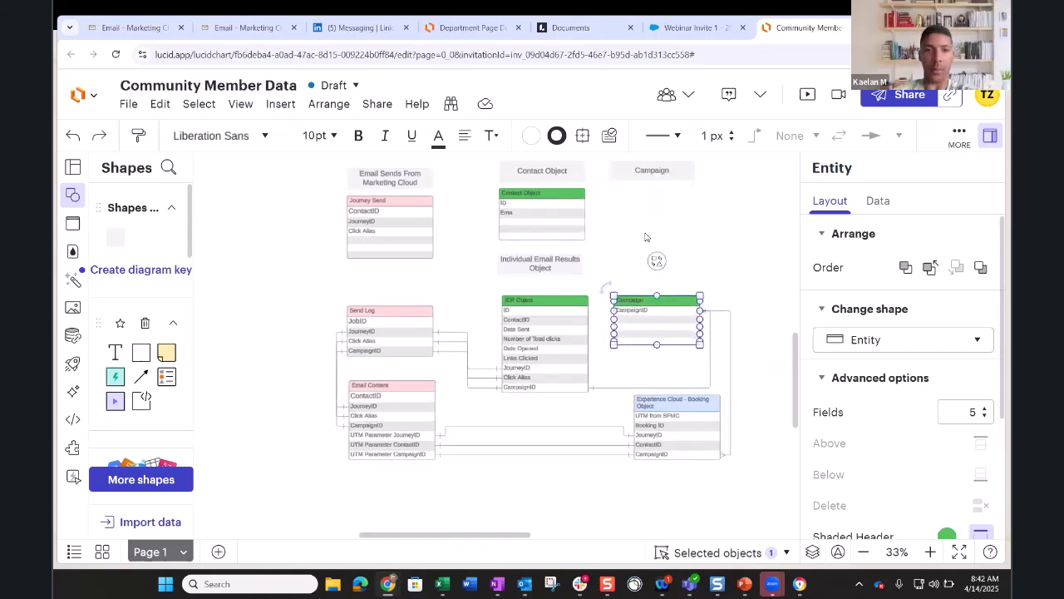
{"action": "left_click", "coordinate": [621, 295]}
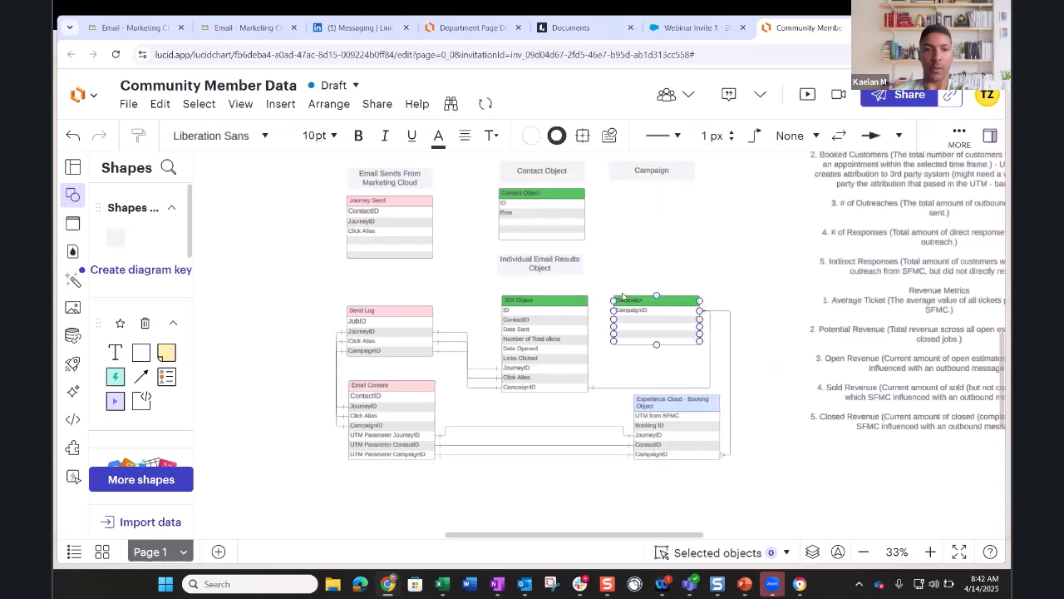
- Rename the ID row of the Contact Object table as ContactID
{"action": "scroll", "coordinate": [623, 268], "scroll_direction": "up", "scroll_amount": 4, "text": "ctrl"}
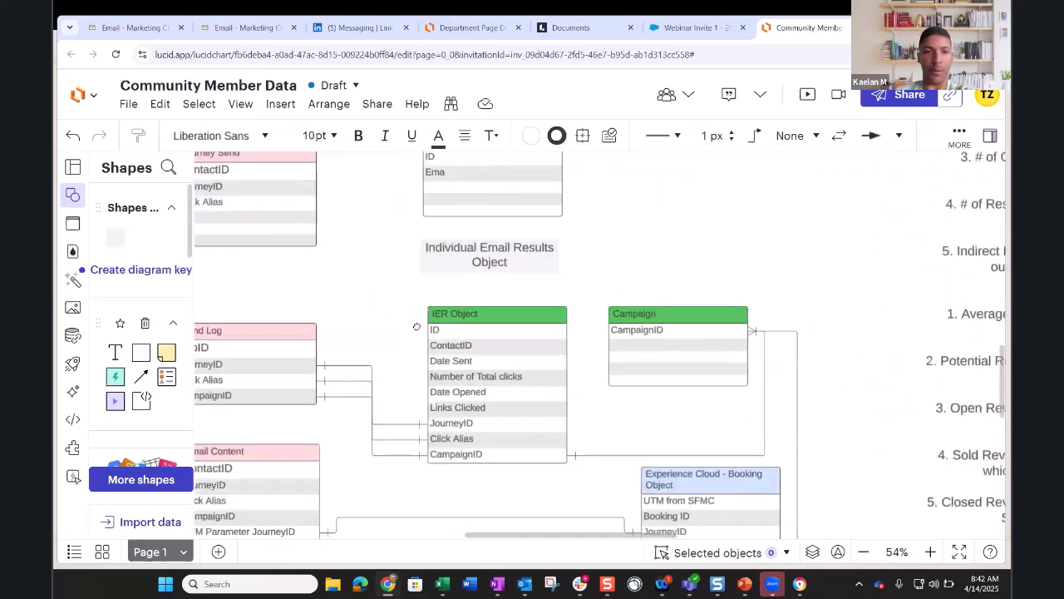
{"action": "left_click_drag", "start_coordinate": [439, 343], "coordinate": [440, 346]}
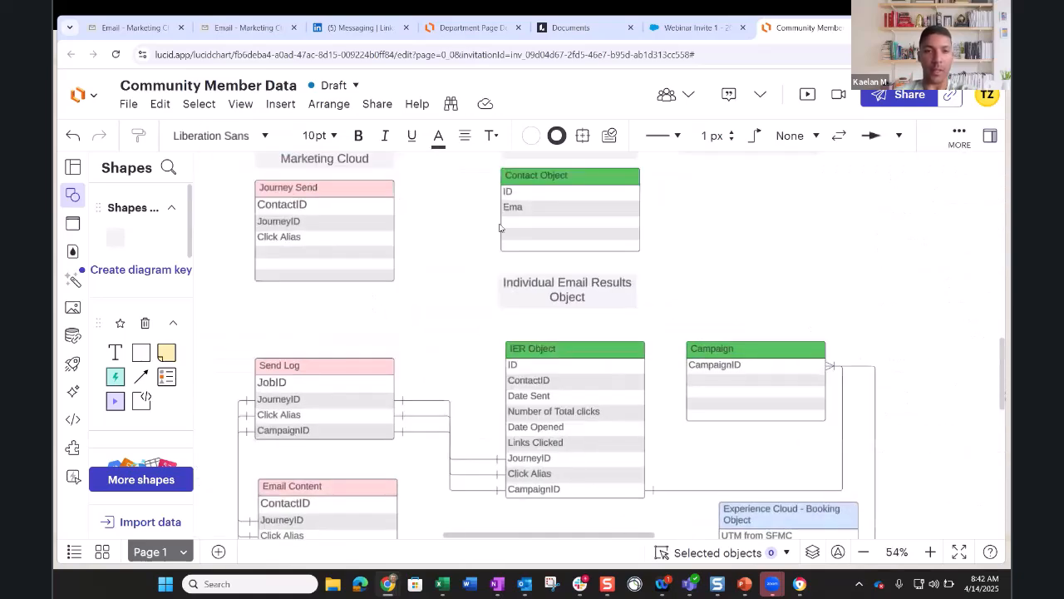
{"action": "left_click", "coordinate": [535, 208]}
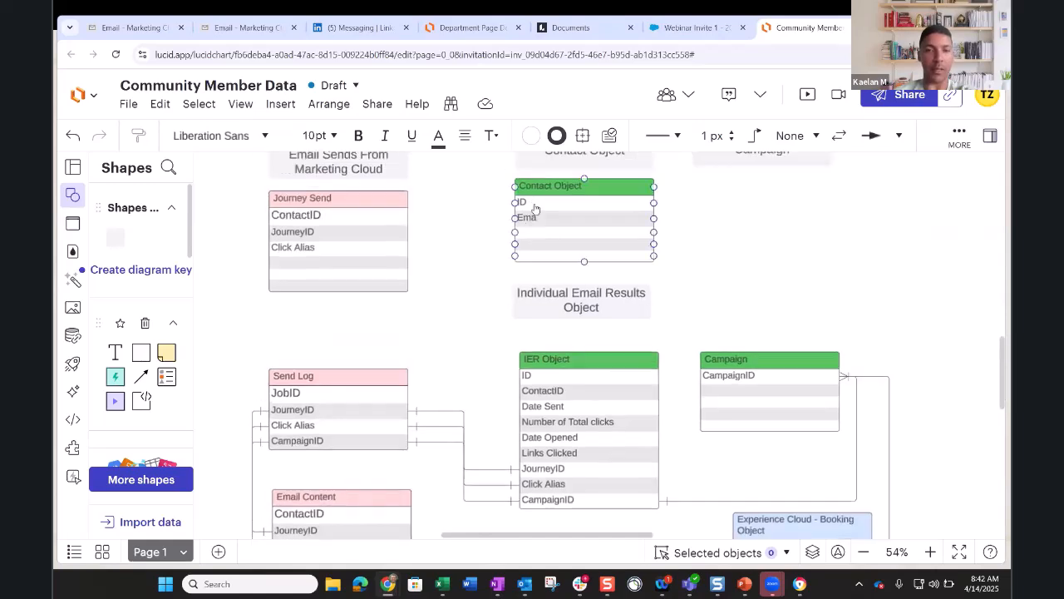
{"action": "double_click", "coordinate": [535, 209]}
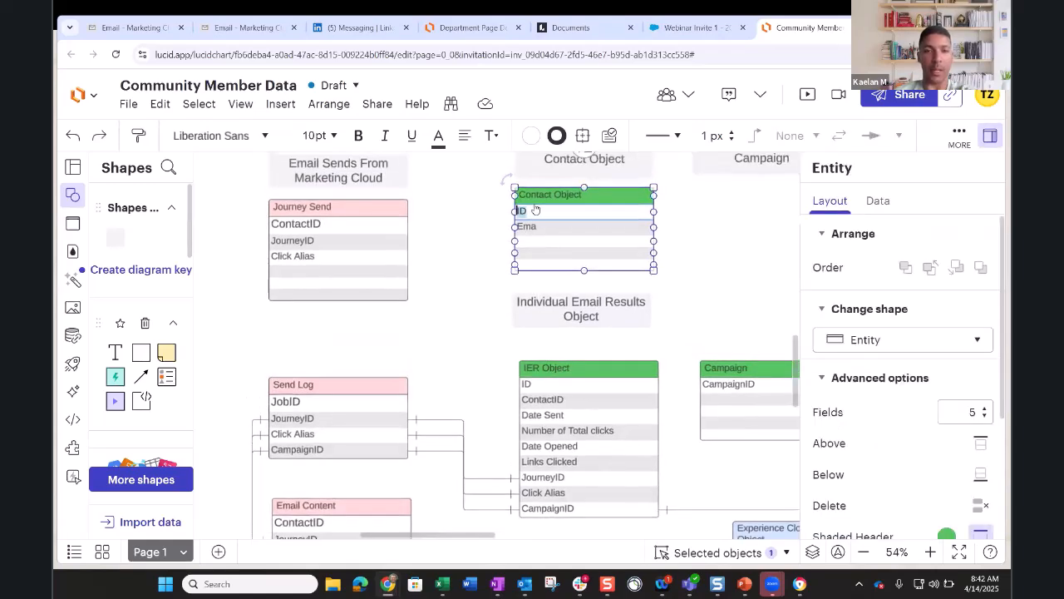
{"action": "type", "text": "ContactID"}
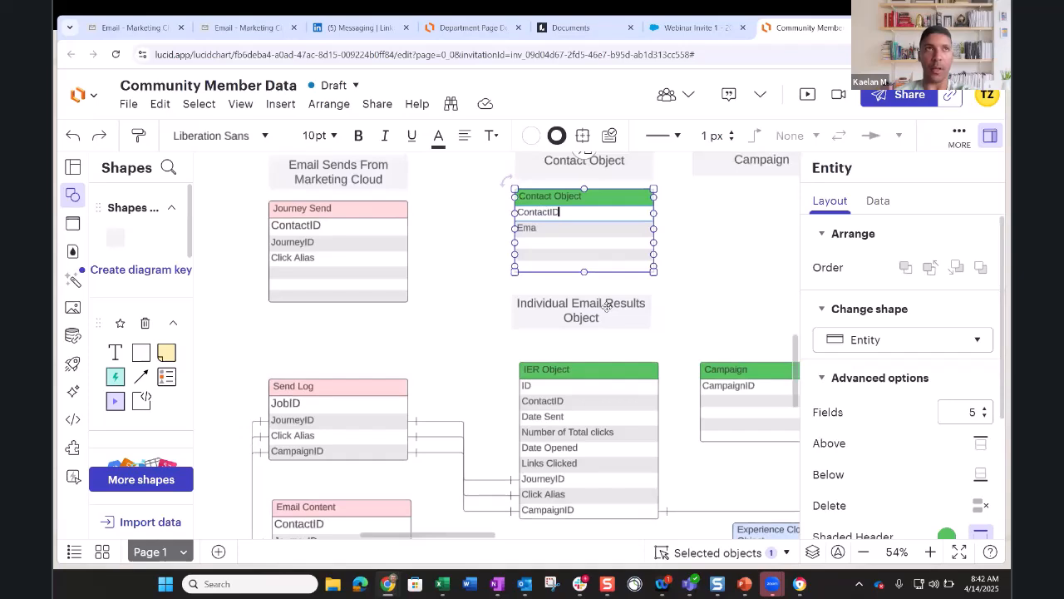
- Delete the Individual Email Results Object label and move the Contact Object table down into the freed space
{"action": "left_click", "coordinate": [591, 315]}
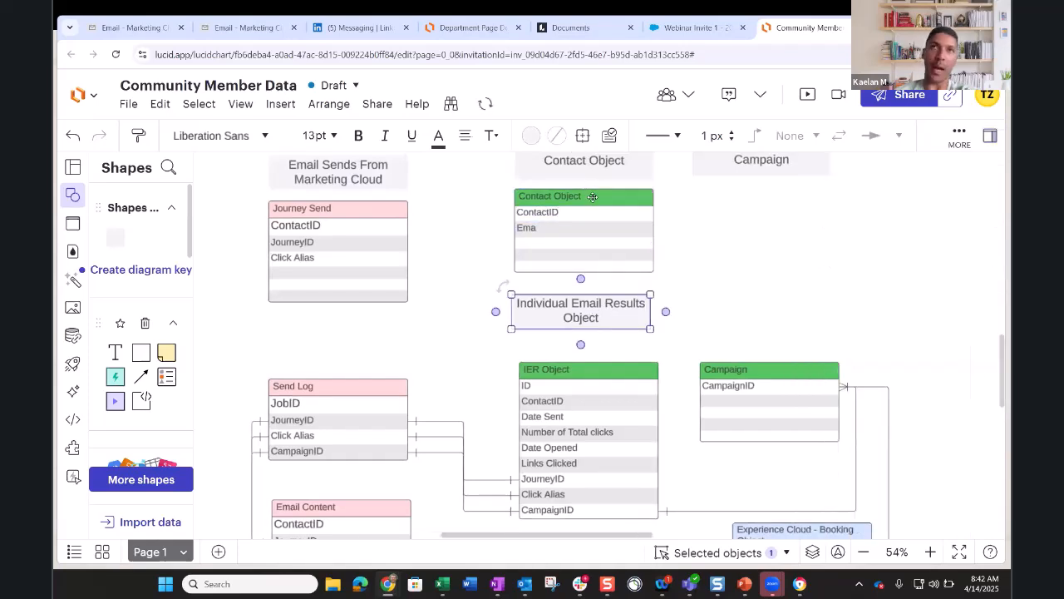
{"action": "key", "text": "Delete"}
{"action": "left_click", "coordinate": [591, 229]}
{"action": "left_click_drag", "start_coordinate": [591, 229], "coordinate": [597, 259]}
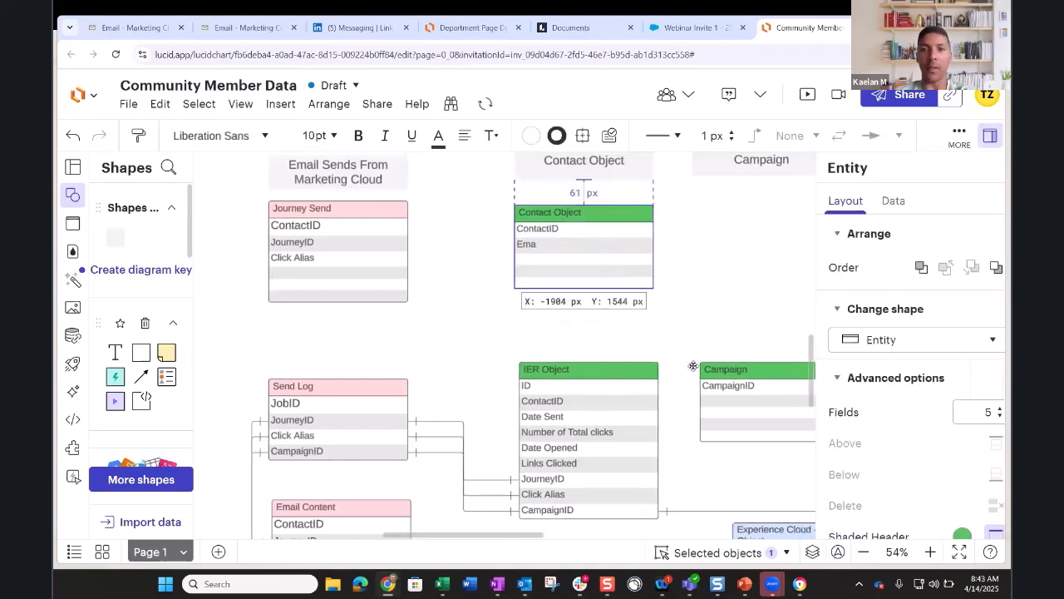
- Enter CampaignmemberID in the empty row below CampaignID in the Campaign table
{"action": "left_click", "coordinate": [733, 406]}
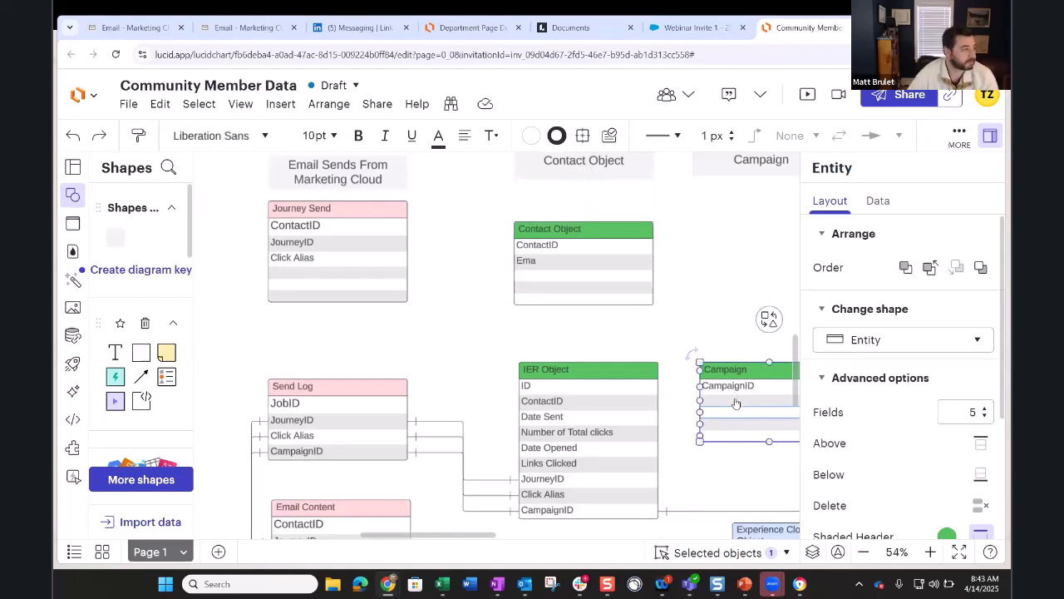
{"action": "double_click", "coordinate": [736, 402]}
{"action": "type", "text": "Camp"}
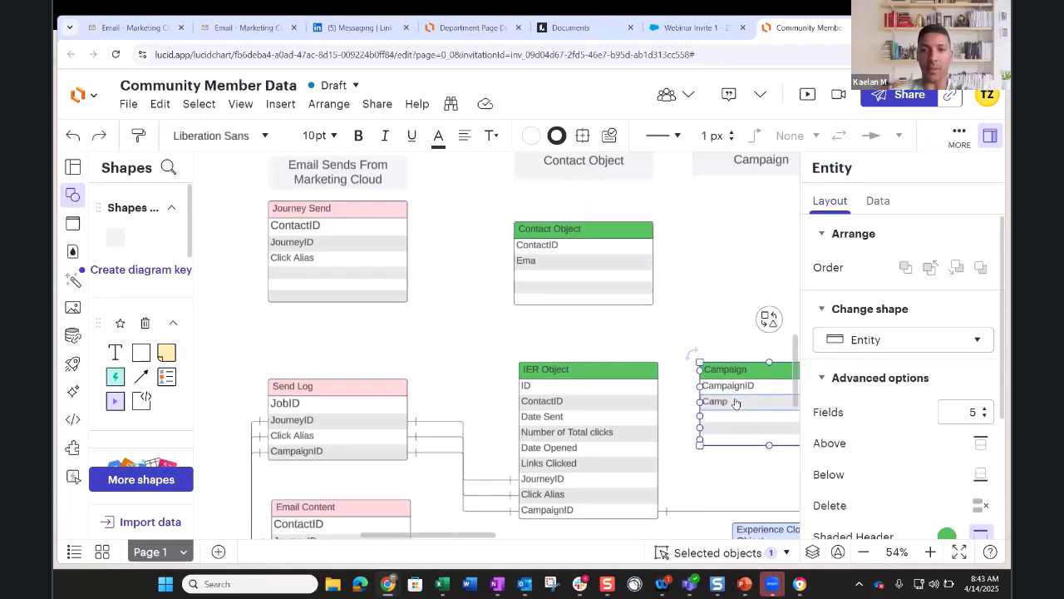
{"action": "type", "text": "aignmemberID"}
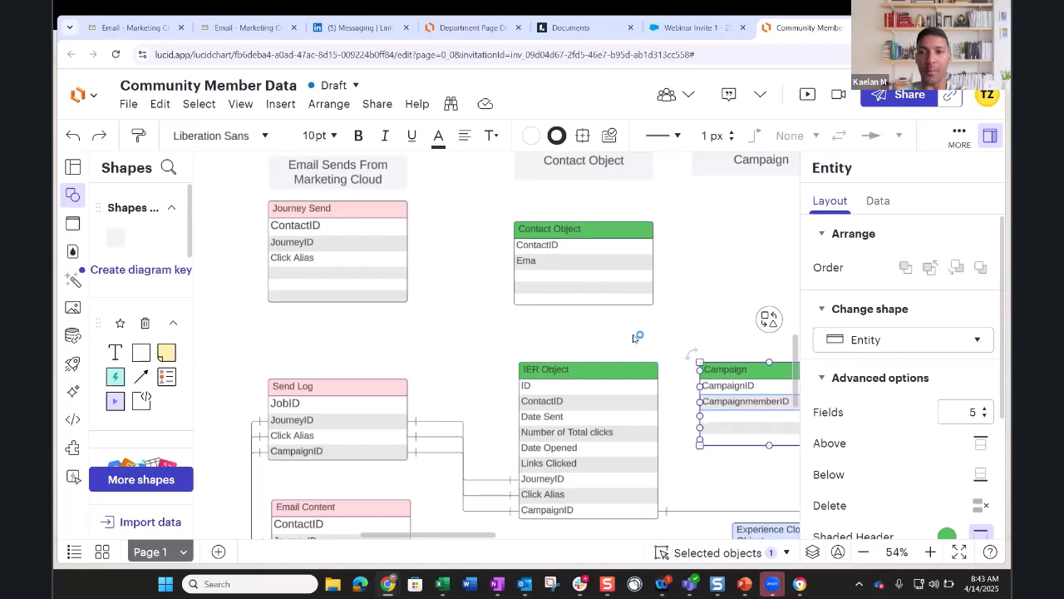
- Connect Contact Object's ContactID row to IER Object's ContactID row with a one-to-many connector, keeping the crow's-foot symbol at the IER Object end
{"action": "left_click", "coordinate": [513, 250]}
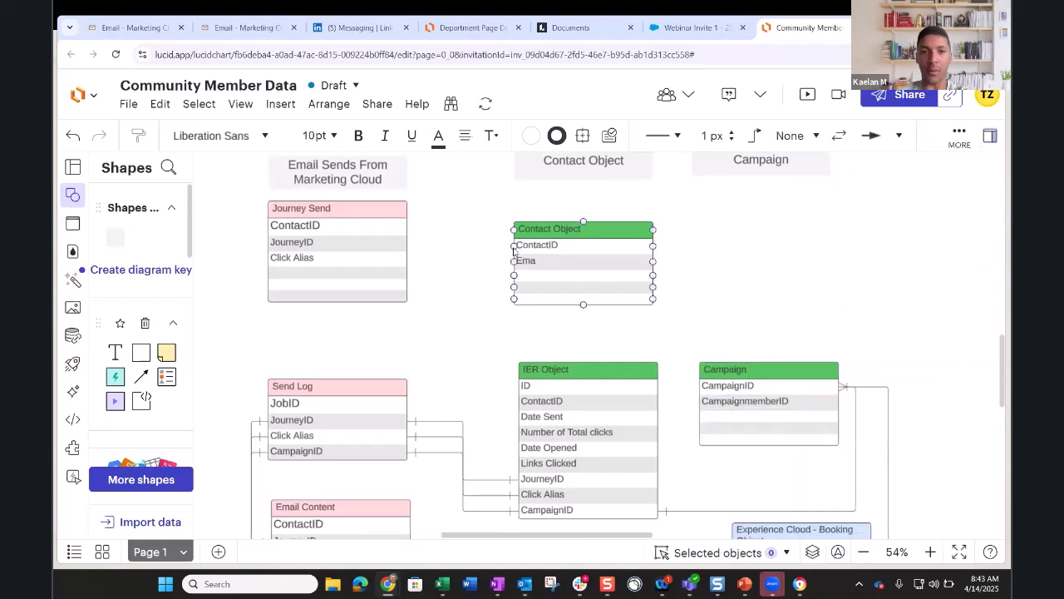
{"action": "left_click", "coordinate": [514, 246]}
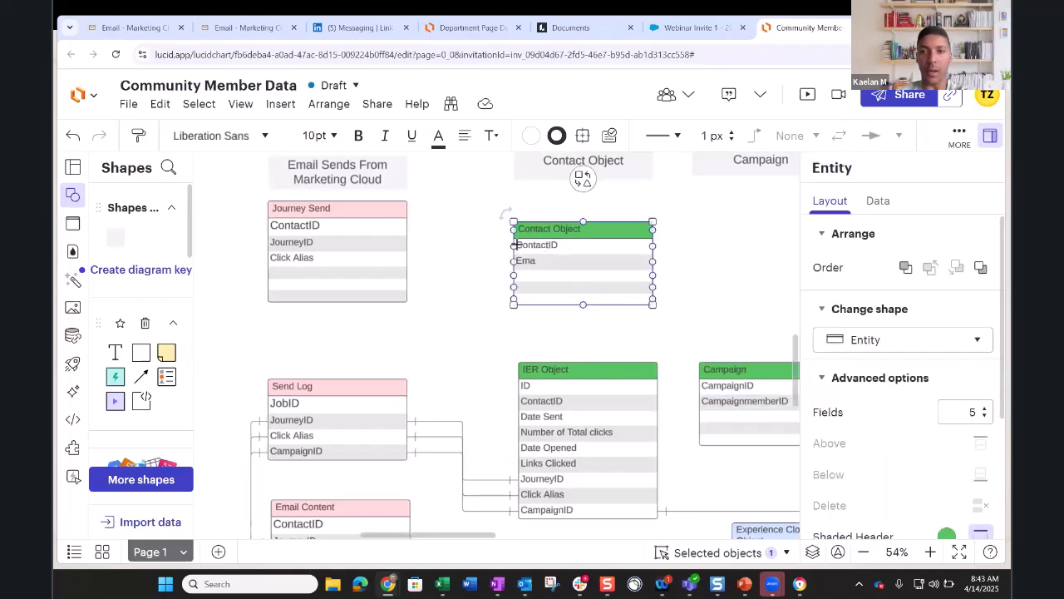
{"action": "left_click", "coordinate": [515, 246]}
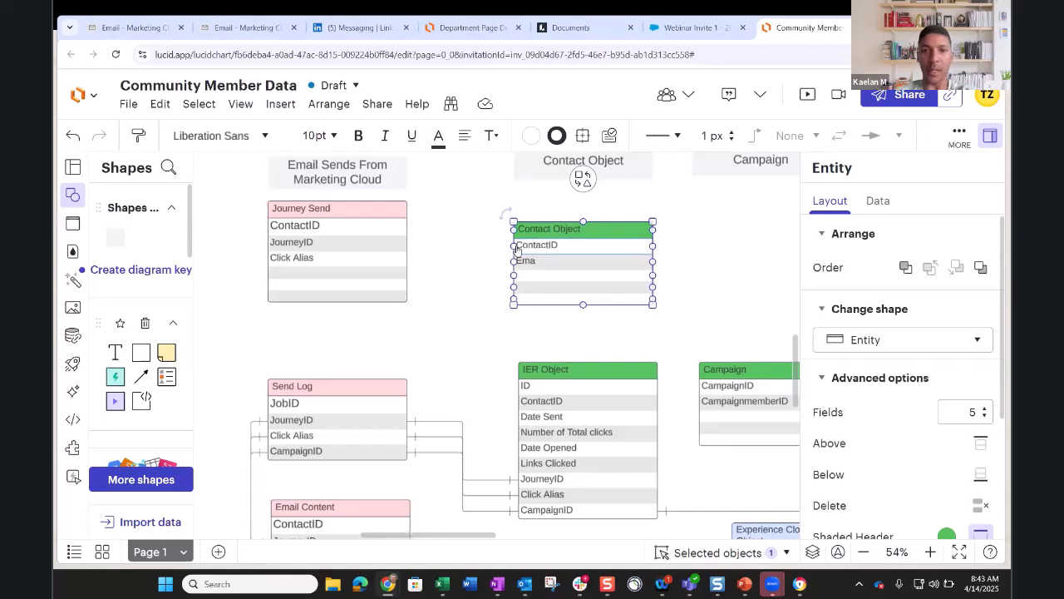
{"action": "left_click_drag", "start_coordinate": [514, 246], "coordinate": [522, 403]}
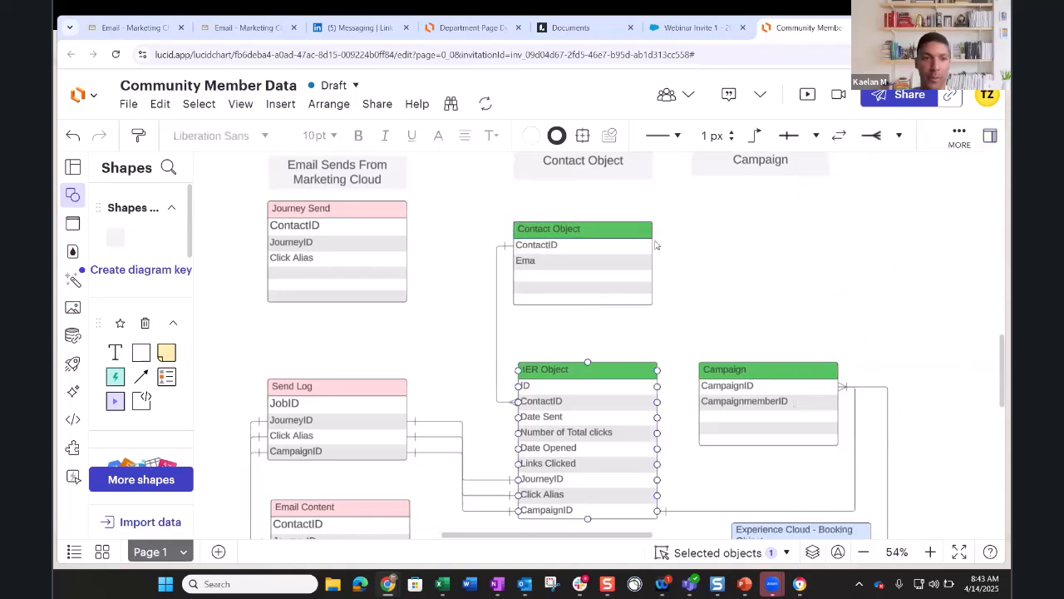
{"action": "left_click", "coordinate": [899, 135]}
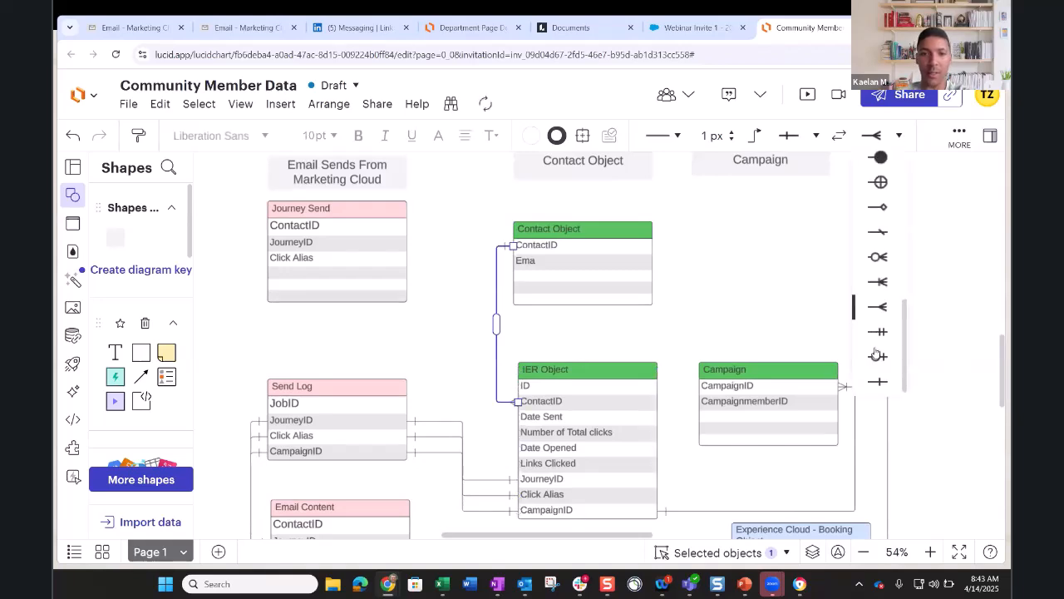
{"action": "left_click", "coordinate": [737, 272]}
- Move the Contact Object table down to align directly above the IER Object table with a gap of about 46 px
{"action": "scroll", "coordinate": [771, 179], "scroll_direction": "down", "scroll_amount": 3}
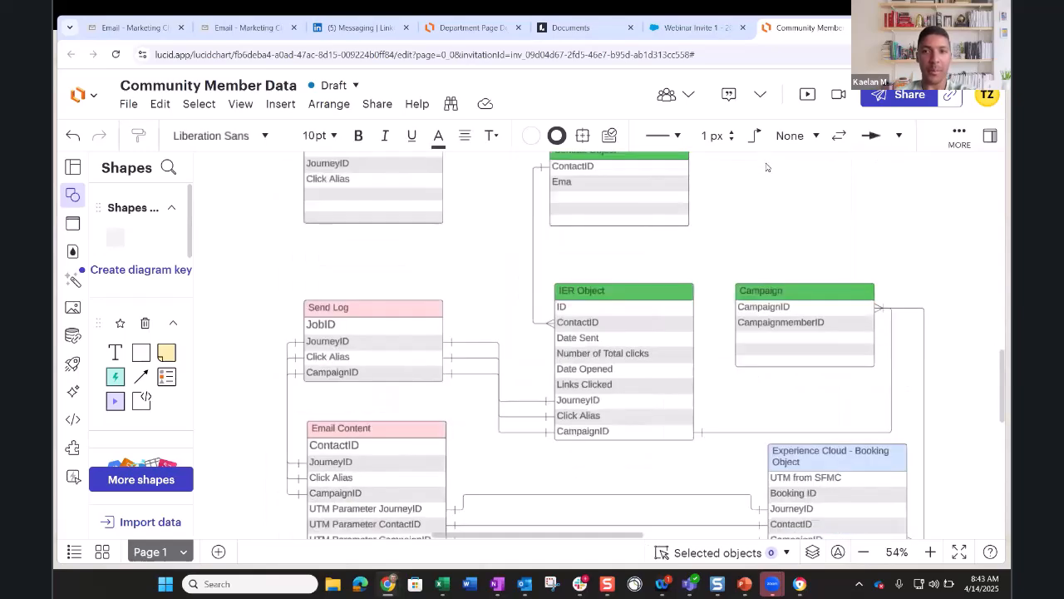
{"action": "scroll", "coordinate": [760, 195], "scroll_direction": "down", "scroll_amount": 2}
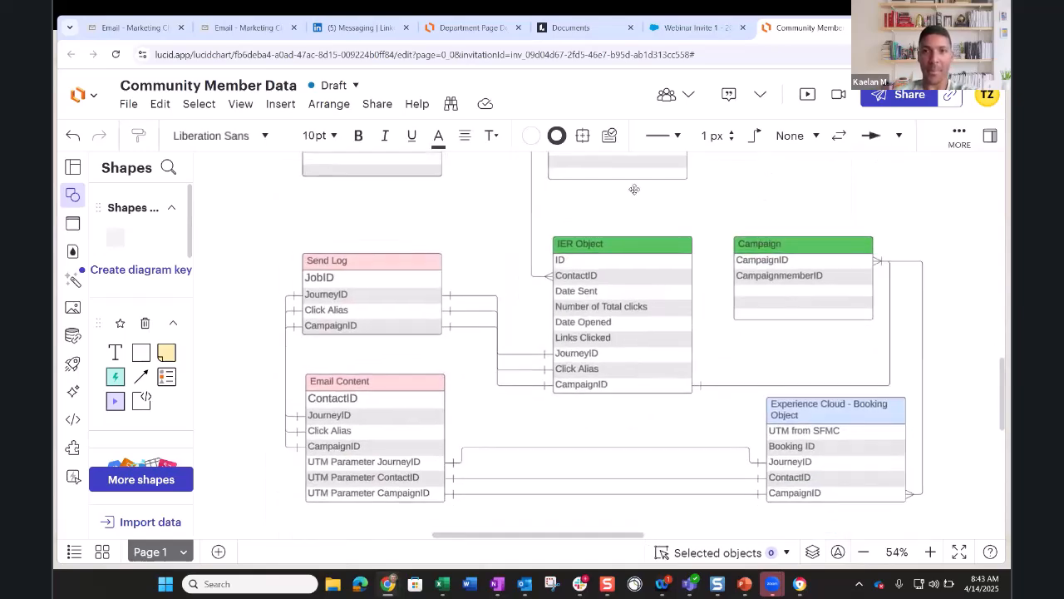
{"action": "scroll", "coordinate": [633, 182], "scroll_direction": "up", "scroll_amount": 2}
{"action": "scroll", "coordinate": [633, 182], "scroll_direction": "up", "scroll_amount": 2}
{"action": "left_click_drag", "start_coordinate": [637, 207], "coordinate": [638, 260]}
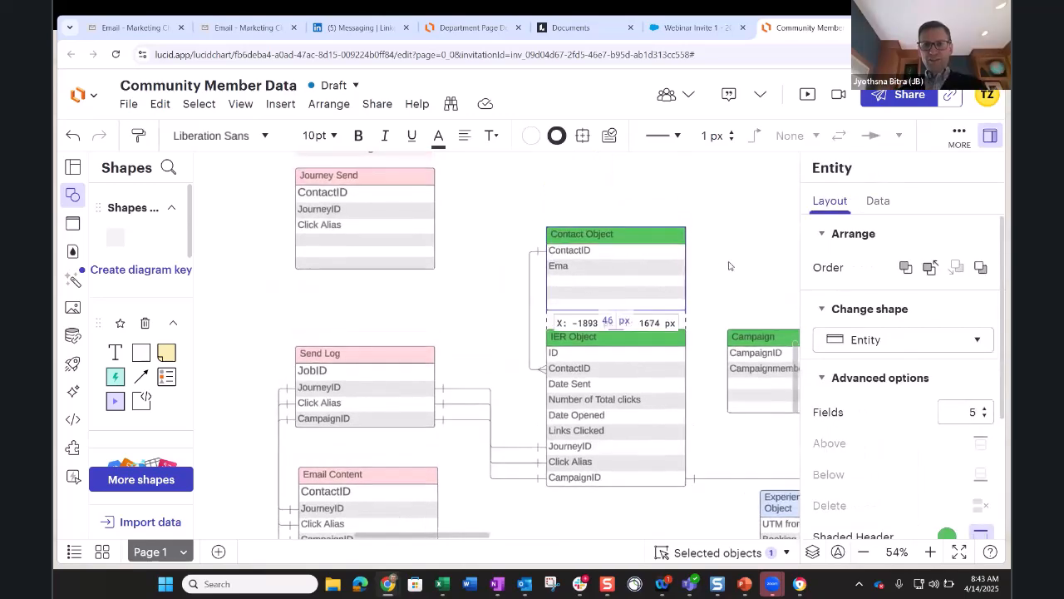
{"action": "left_click", "coordinate": [728, 200]}
- Examine how the Send Log, Email Content, Campaign and Experience Cloud - Booking Object tables link through their ID rows
{"action": "scroll", "coordinate": [727, 197], "scroll_direction": "down", "scroll_amount": 3}
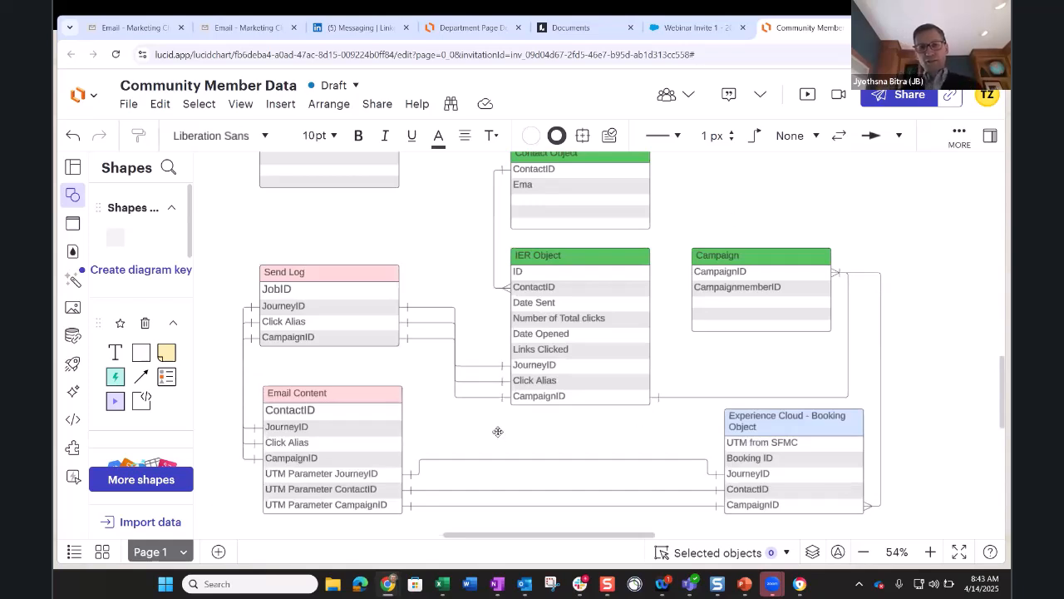
{"action": "left_click", "coordinate": [796, 496]}
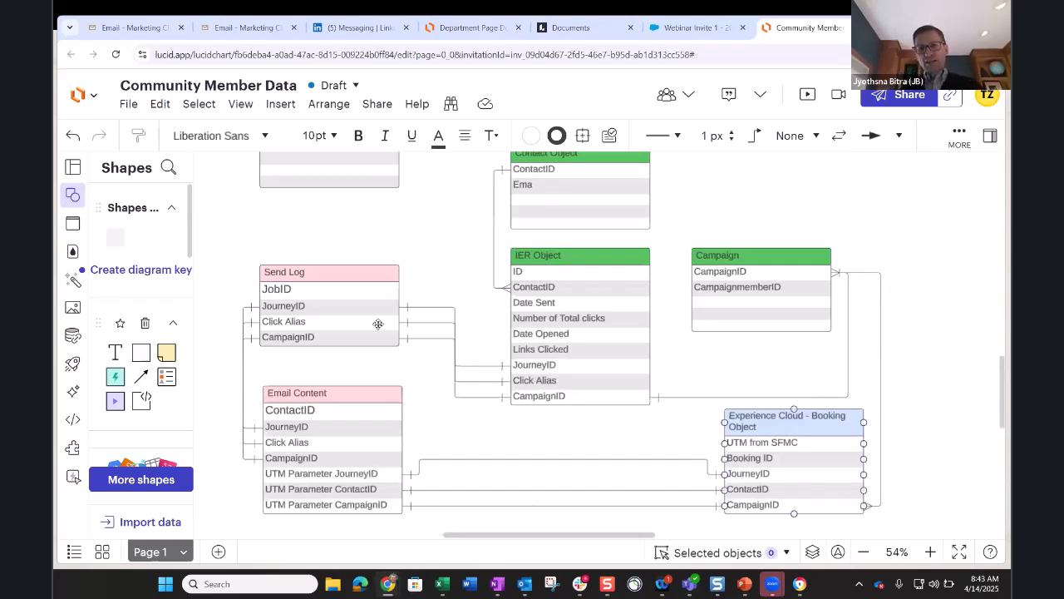
{"action": "left_click", "coordinate": [345, 374]}
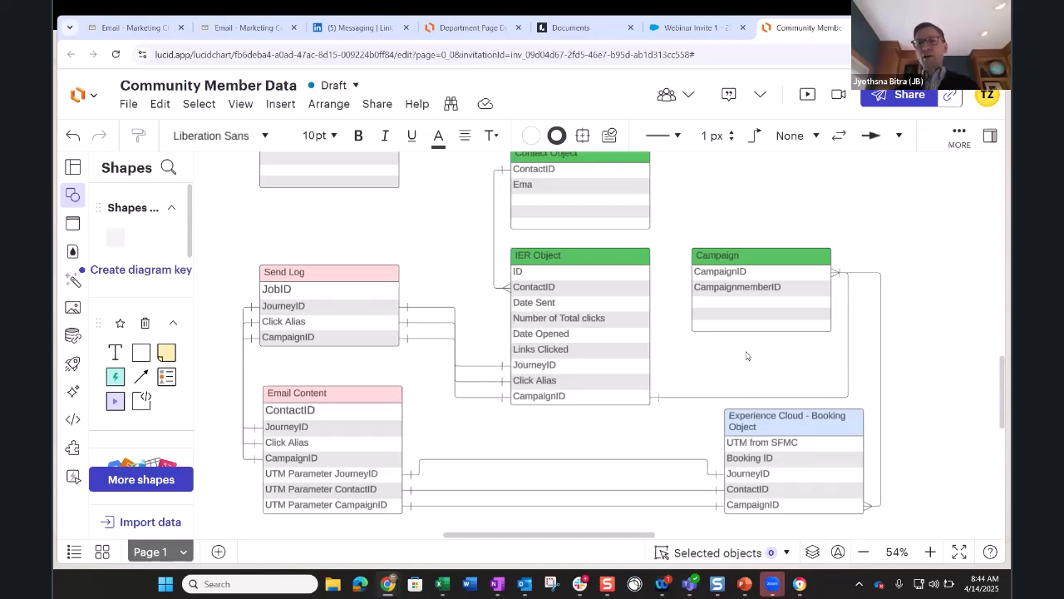
{"action": "left_click", "coordinate": [738, 277]}
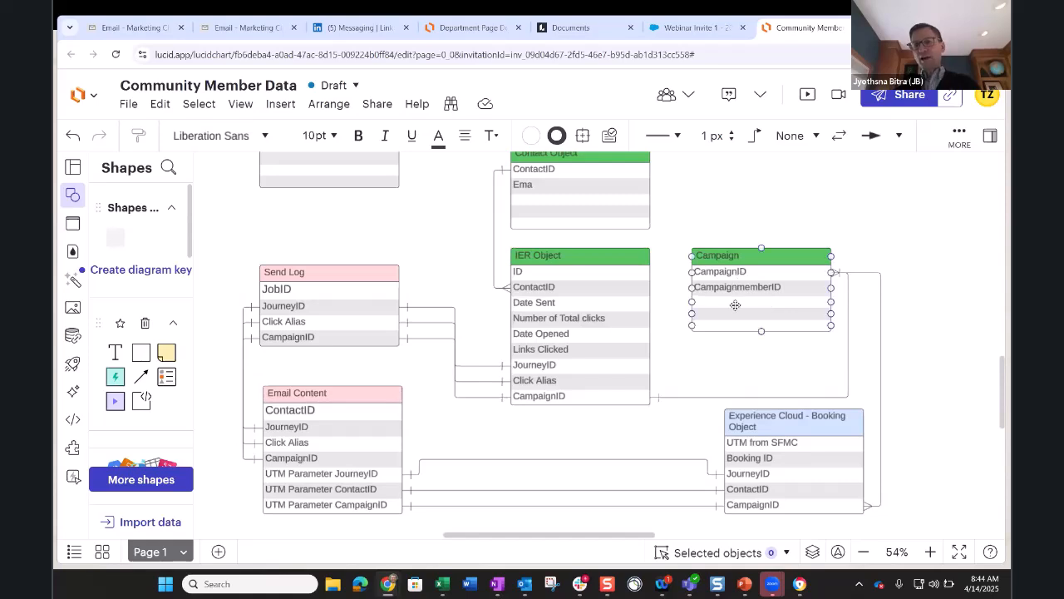
{"action": "left_click", "coordinate": [737, 352]}
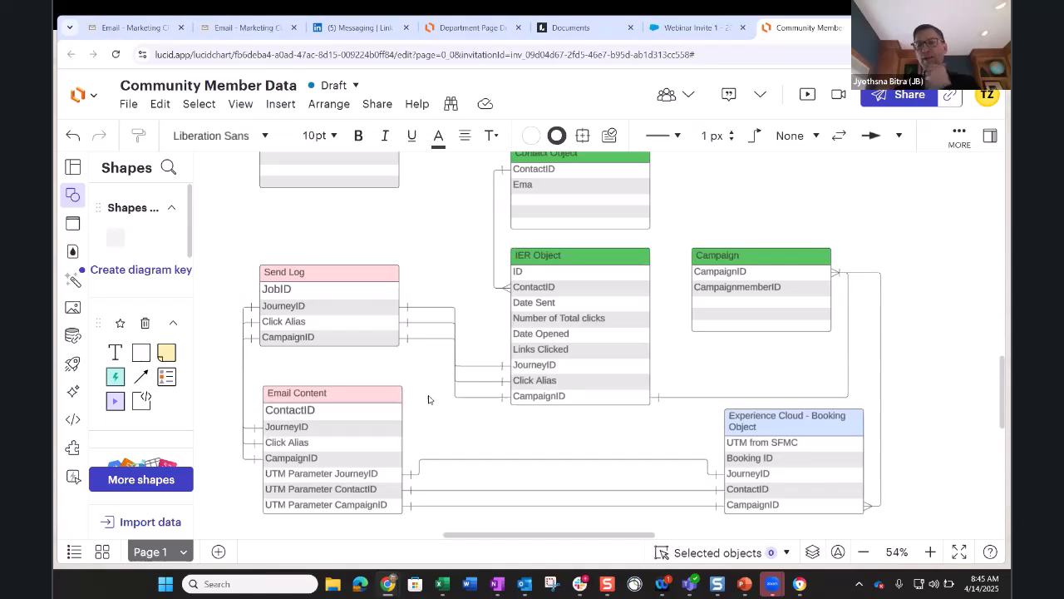
{"action": "left_click", "coordinate": [307, 315]}
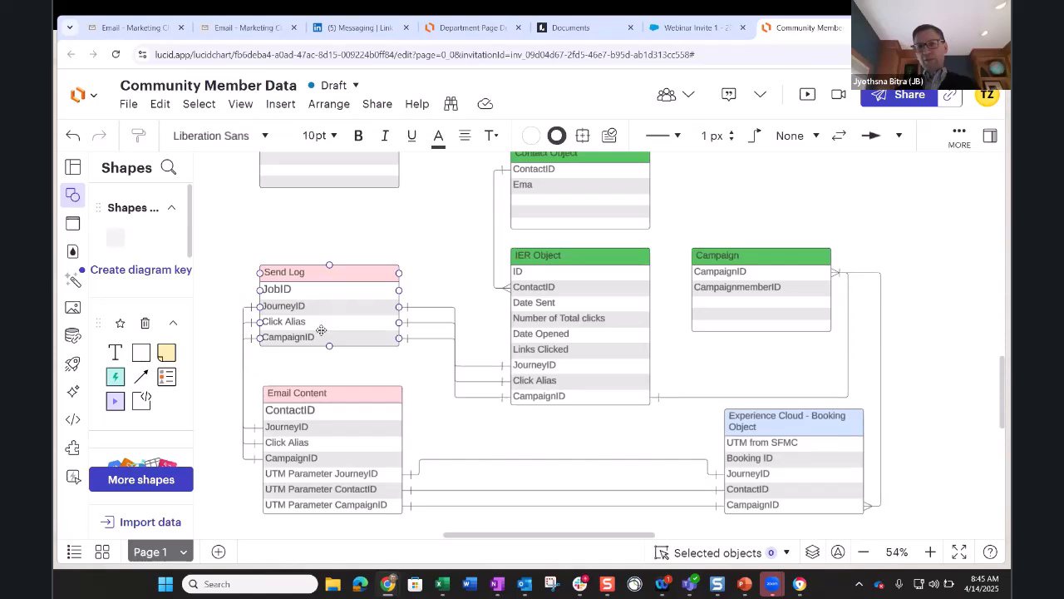
{"action": "left_click", "coordinate": [410, 378]}
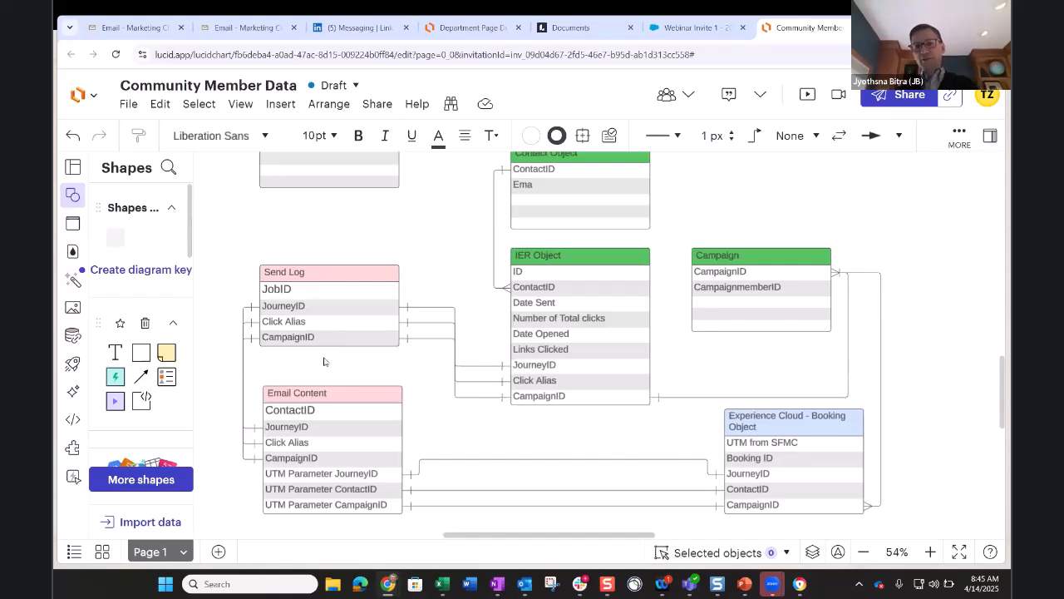
{"action": "left_click", "coordinate": [288, 341]}
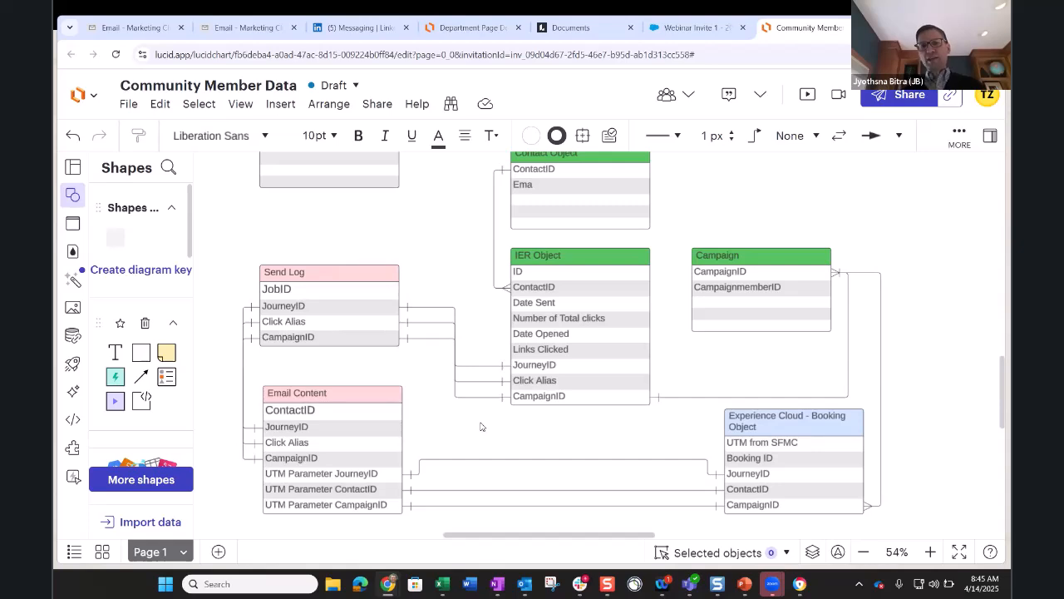
{"action": "left_click", "coordinate": [348, 431]}
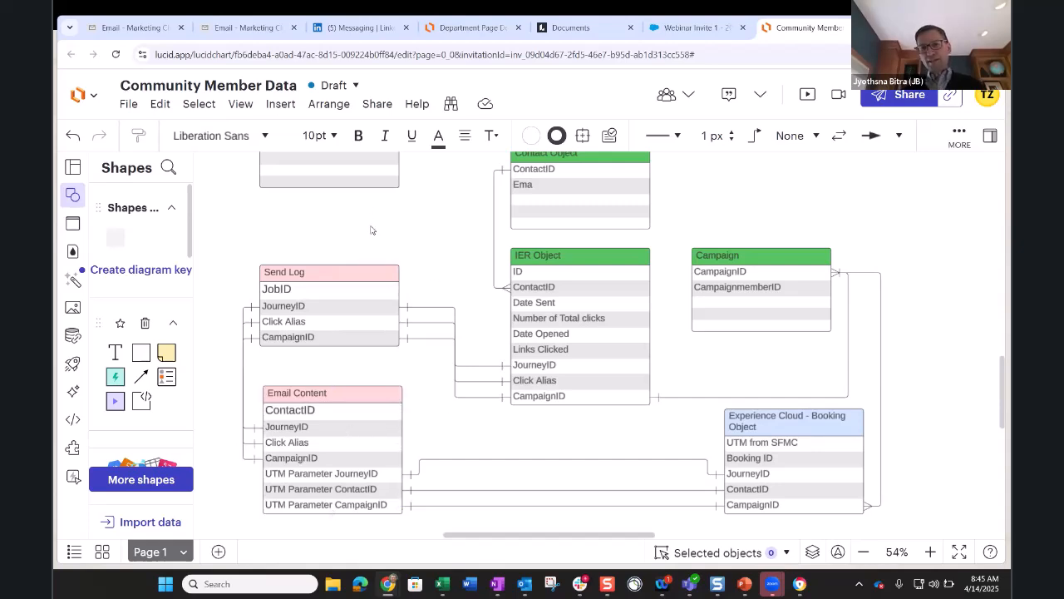
- Move the Journey Send table straight down, closer to the Send Log table
{"action": "scroll", "coordinate": [370, 229], "scroll_direction": "down", "scroll_amount": 2}
{"action": "scroll", "coordinate": [373, 265], "scroll_direction": "down", "scroll_amount": 1}
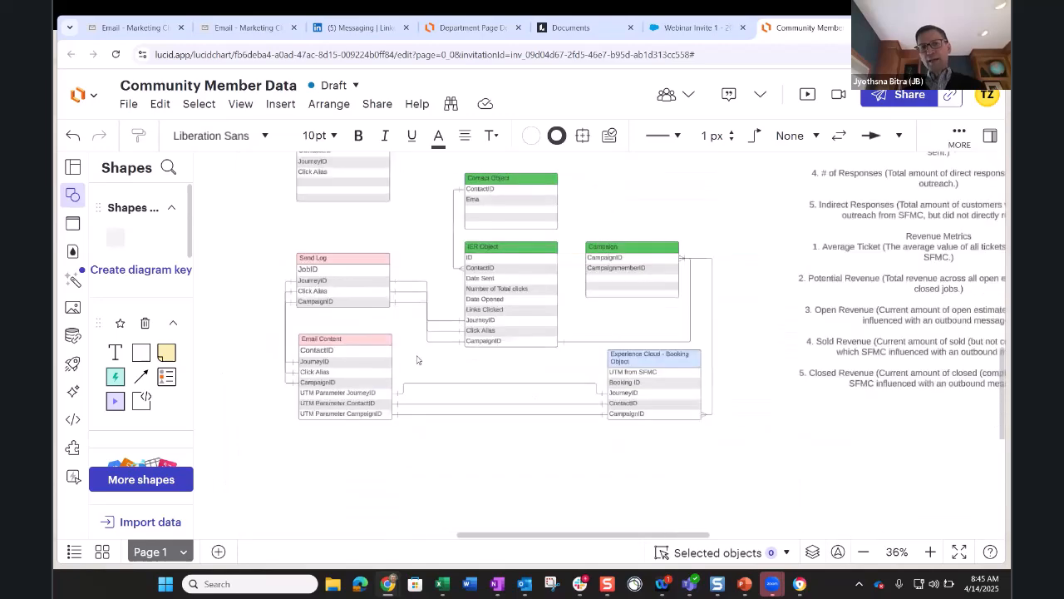
{"action": "scroll", "coordinate": [388, 247], "scroll_direction": "down", "scroll_amount": 1}
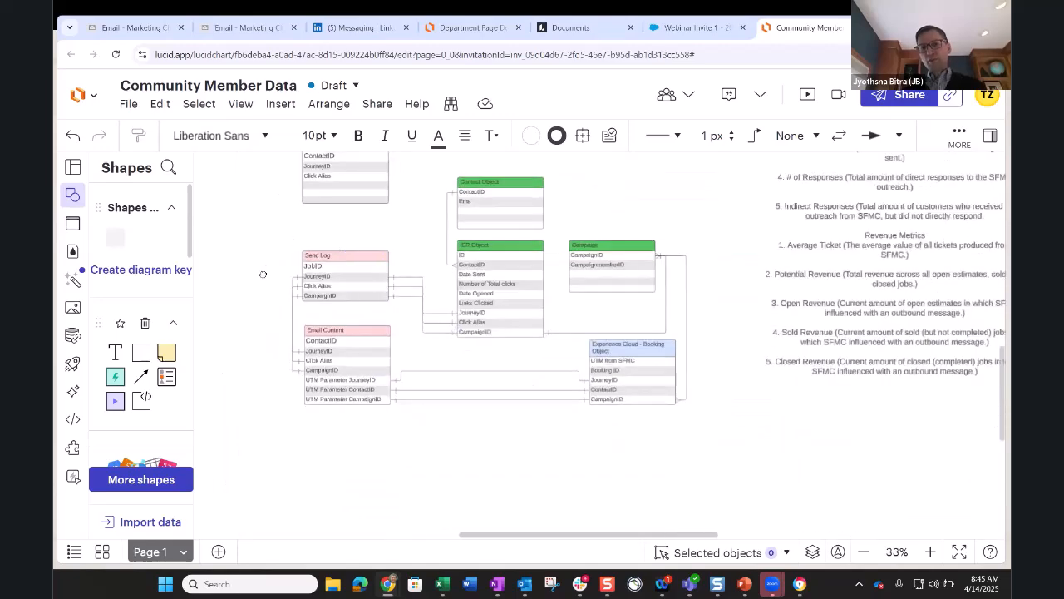
{"action": "scroll", "coordinate": [263, 275], "scroll_direction": "up", "scroll_amount": 2}
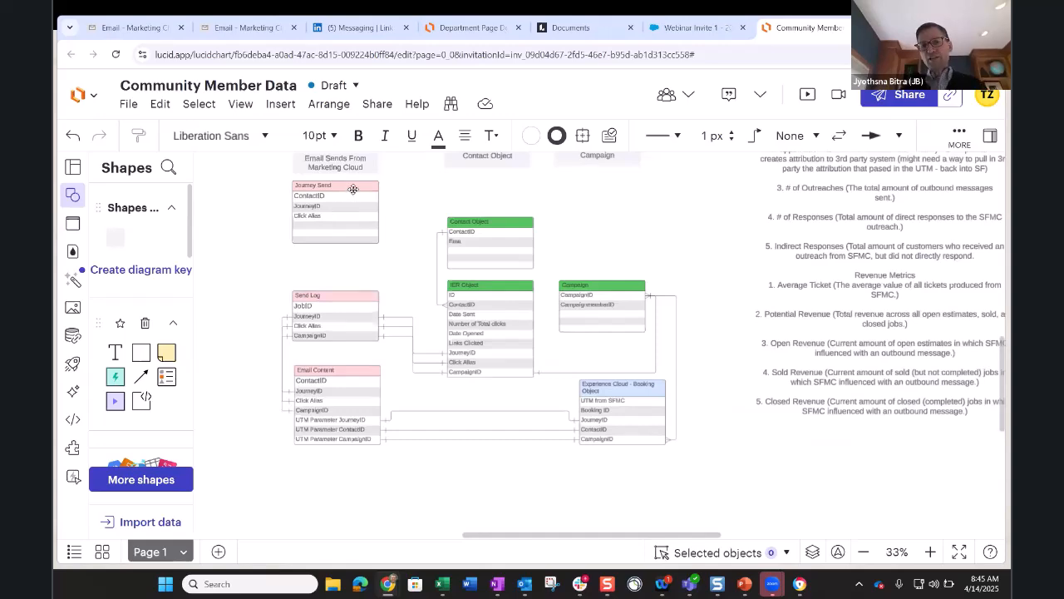
{"action": "left_click_drag", "start_coordinate": [354, 189], "coordinate": [264, 285]}
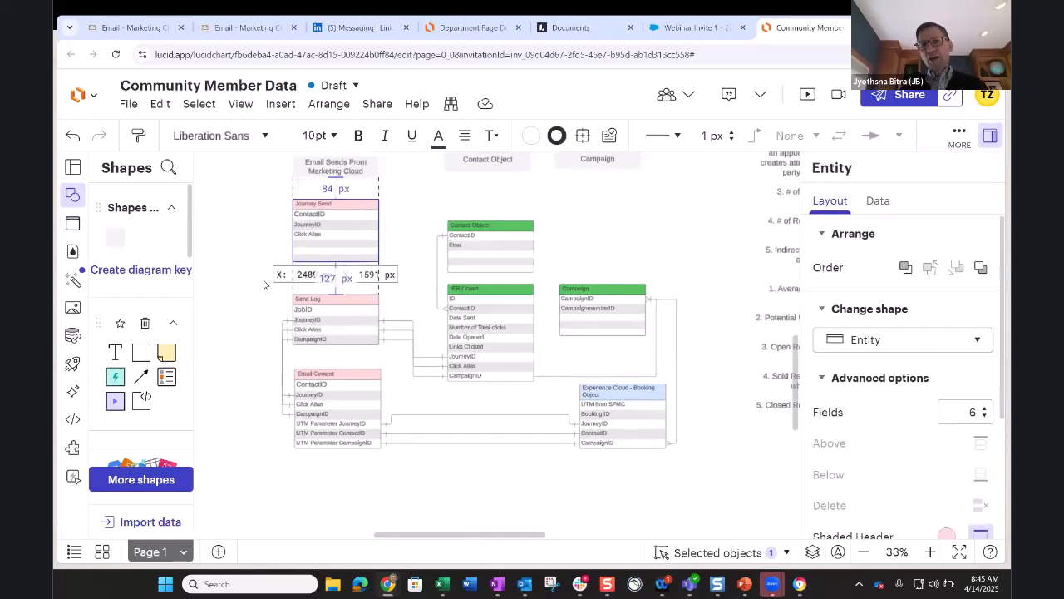
{"action": "left_click", "coordinate": [253, 346]}
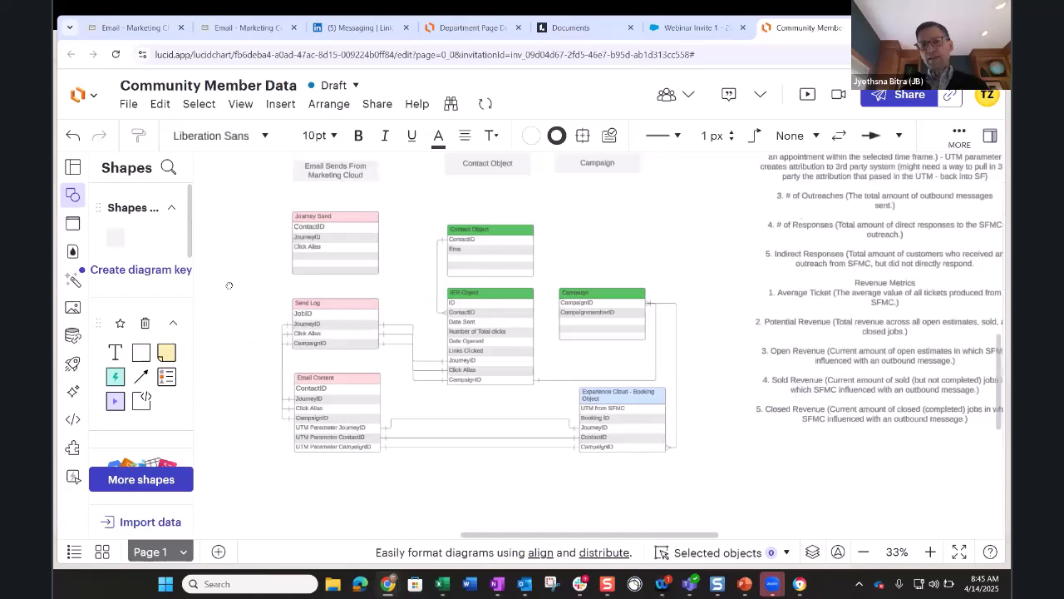
{"action": "scroll", "coordinate": [228, 286], "scroll_direction": "up", "scroll_amount": 2}
{"action": "scroll", "coordinate": [230, 289], "scroll_direction": "down", "scroll_amount": 2}
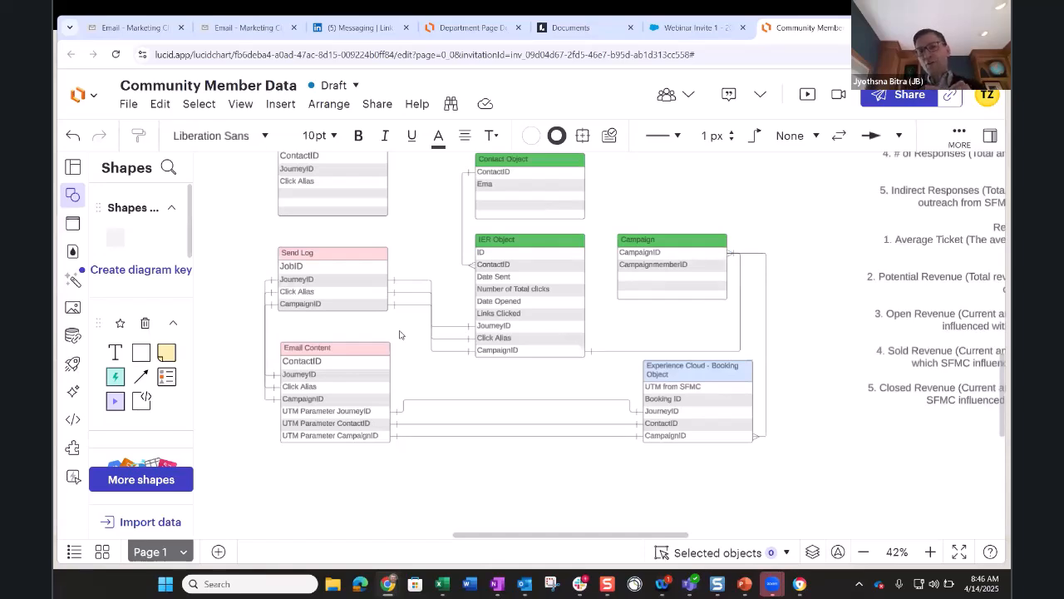
{"action": "left_click", "coordinate": [342, 286]}
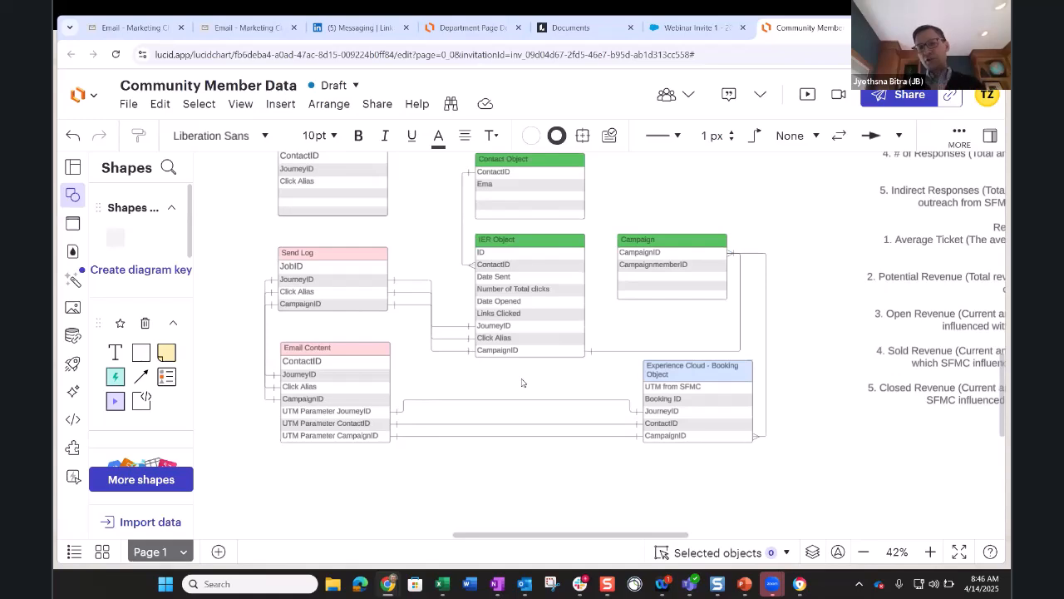
{"action": "left_click", "coordinate": [524, 324]}
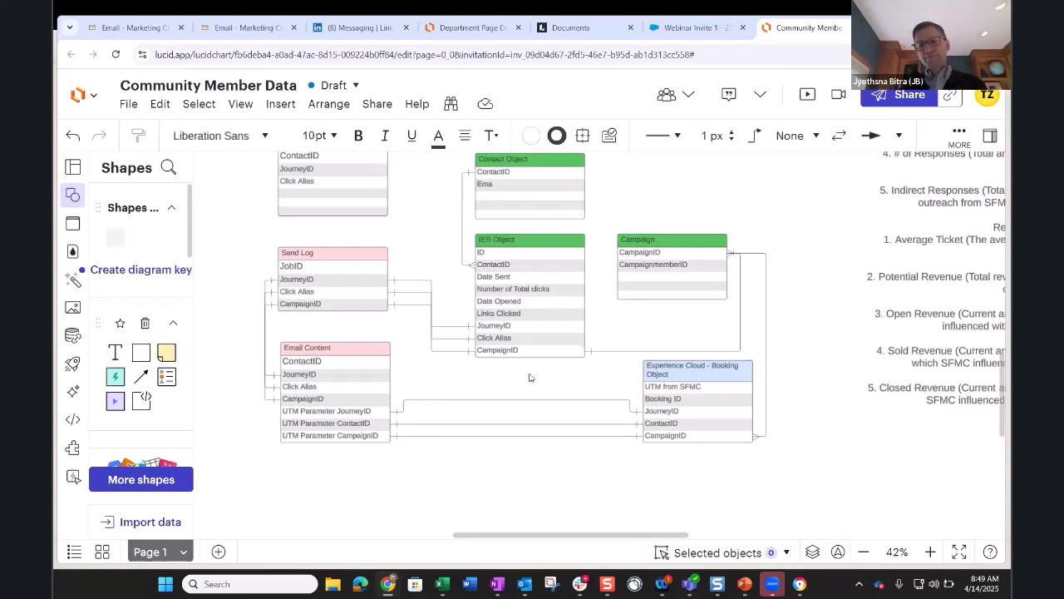
{"action": "left_click", "coordinate": [376, 405]}
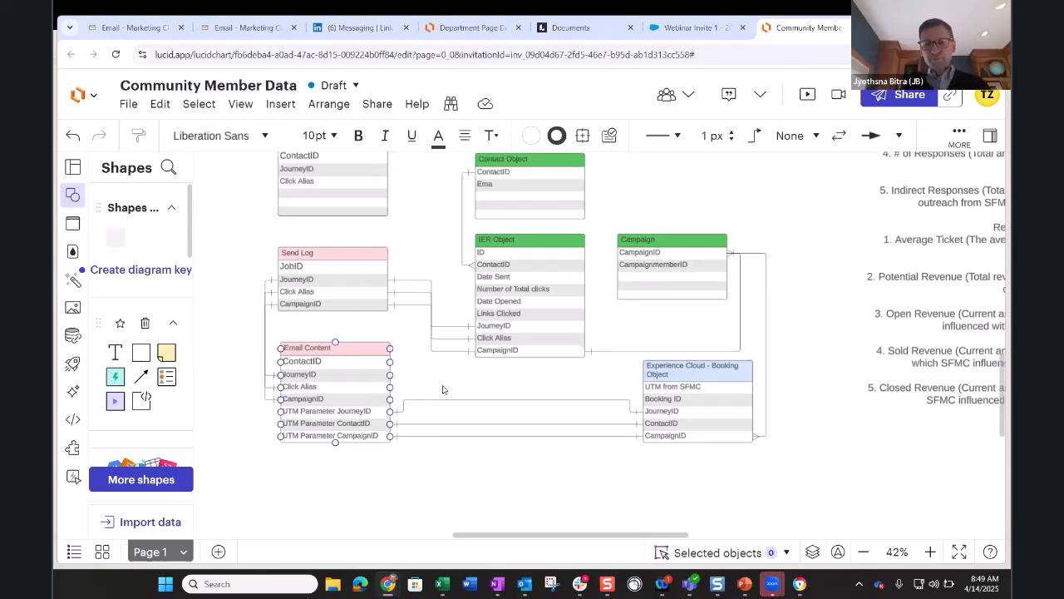
{"action": "left_click", "coordinate": [442, 389]}
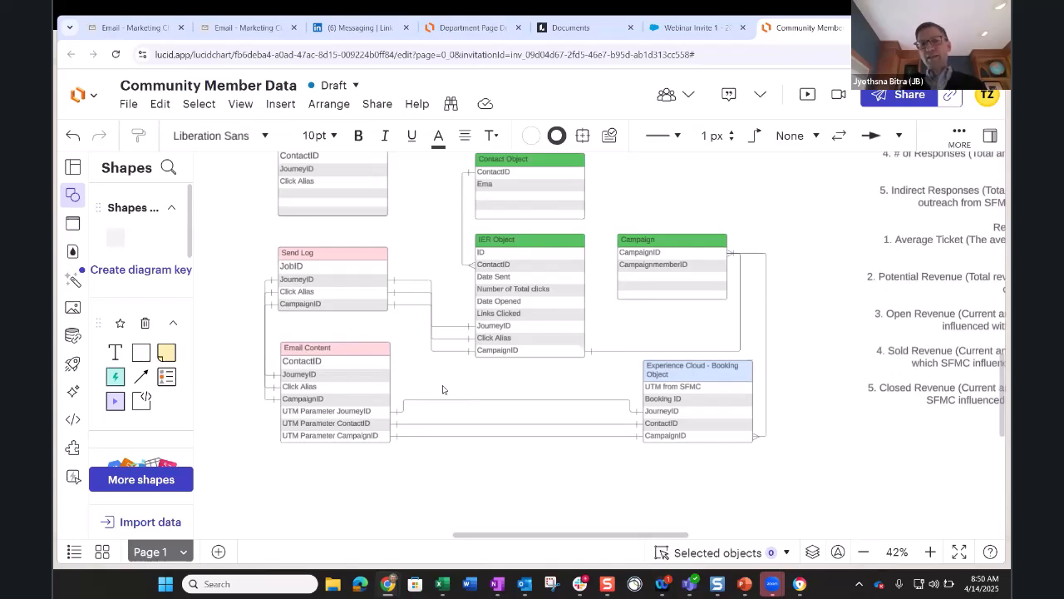
{"action": "left_click", "coordinate": [341, 379]}
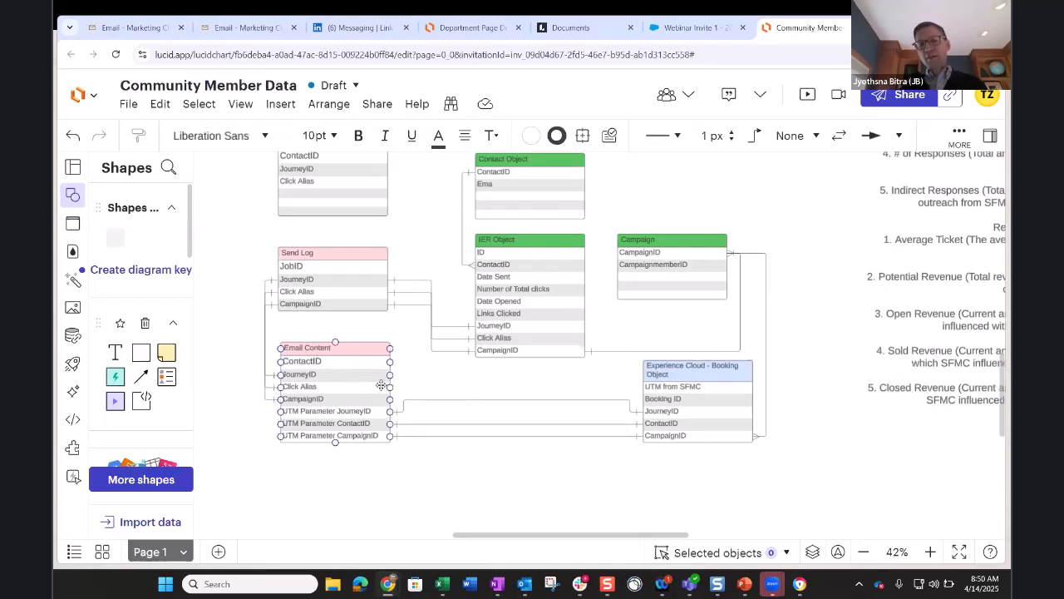
{"action": "left_click", "coordinate": [423, 384]}
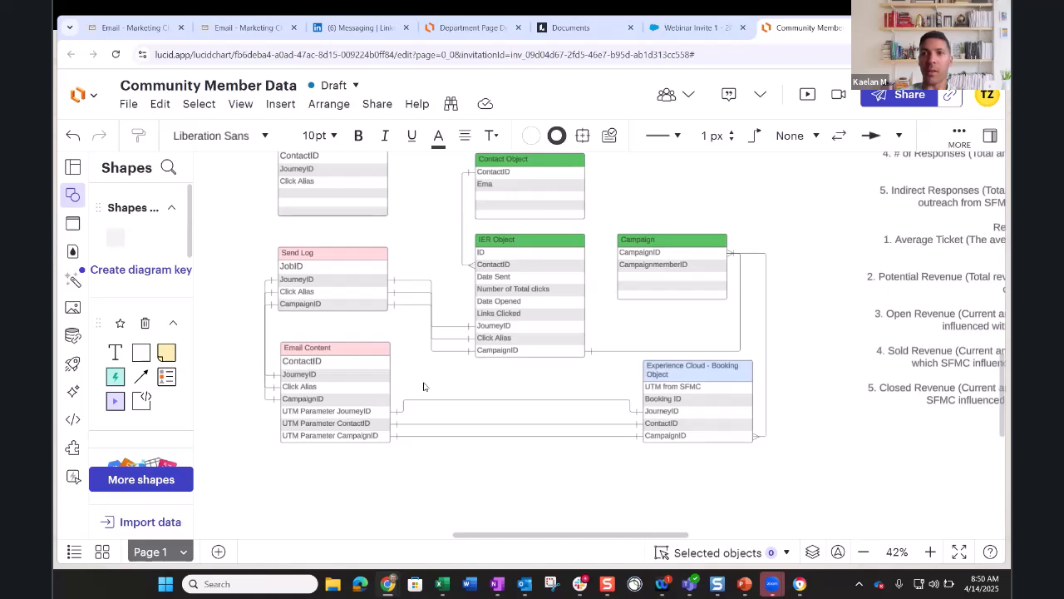
- Switch to the Marketing Cloud email page, keep the timed-out session working, and duplicate that browser tab
{"action": "left_click", "coordinate": [249, 33]}
{"action": "right_click", "coordinate": [249, 33]}
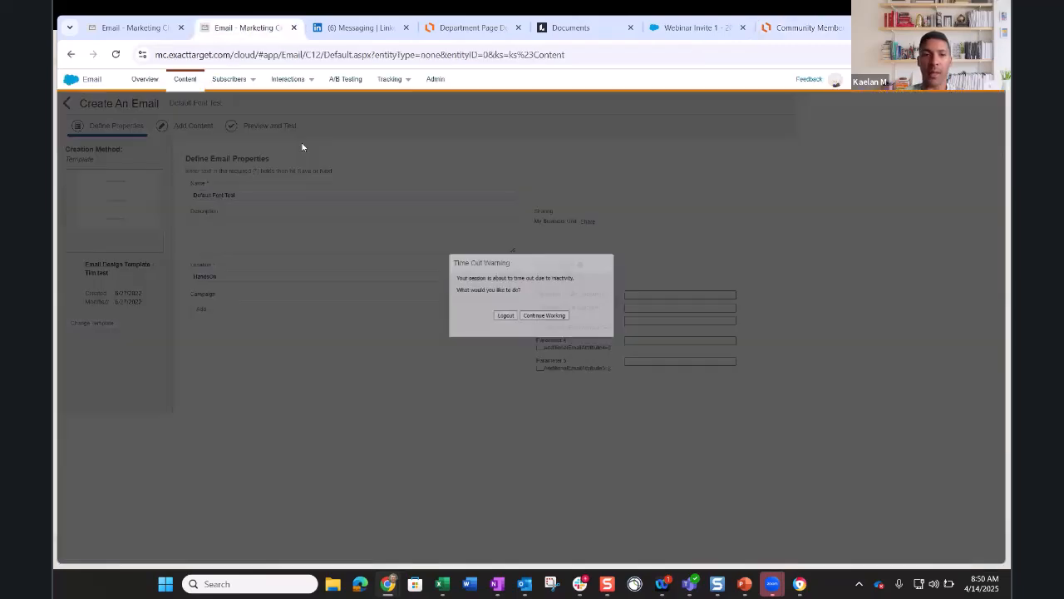
{"action": "left_click", "coordinate": [554, 316]}
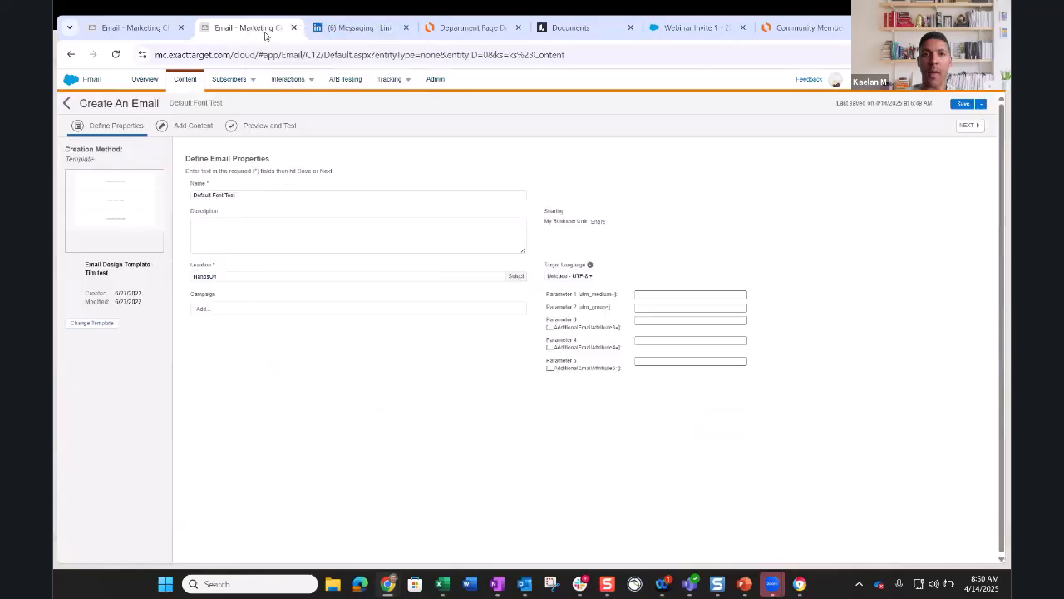
{"action": "right_click", "coordinate": [262, 32]}
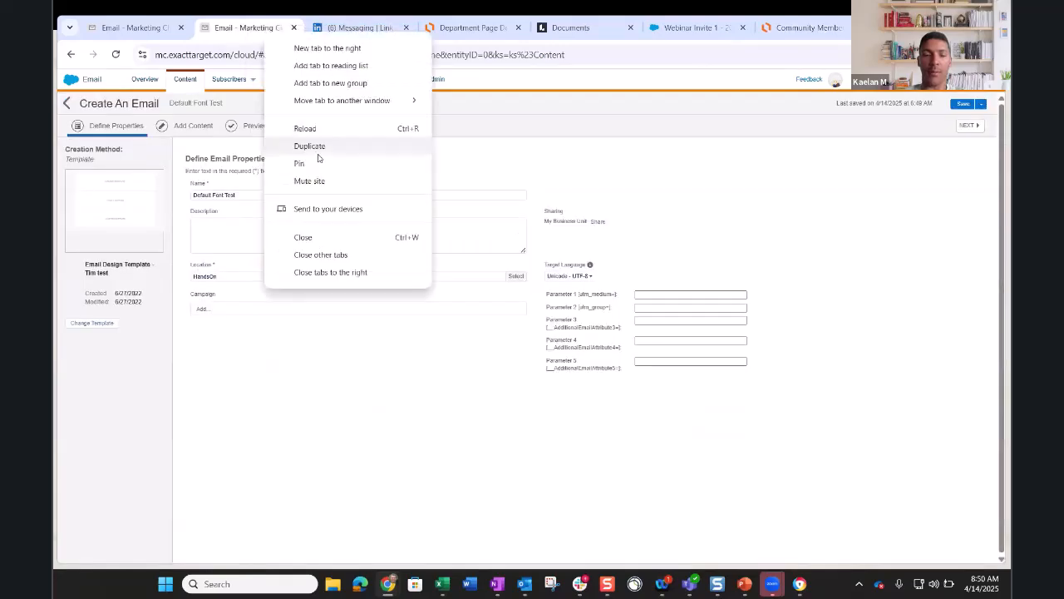
{"action": "left_click", "coordinate": [273, 148]}
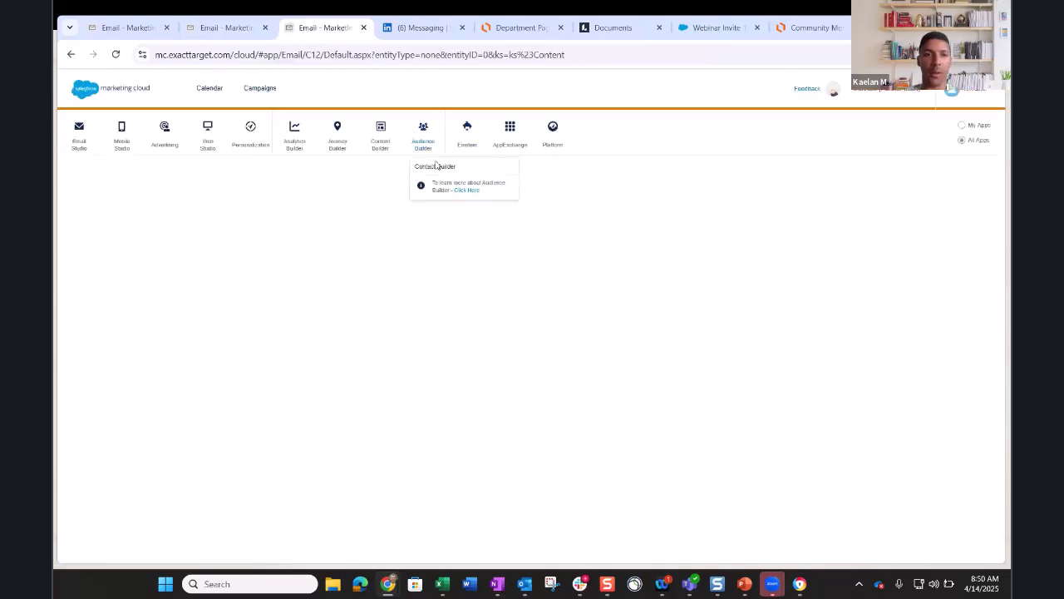
- Go to Contact Builder's synchronized data extensions and open CampaignMember_Salesforce
{"action": "left_click", "coordinate": [436, 165]}
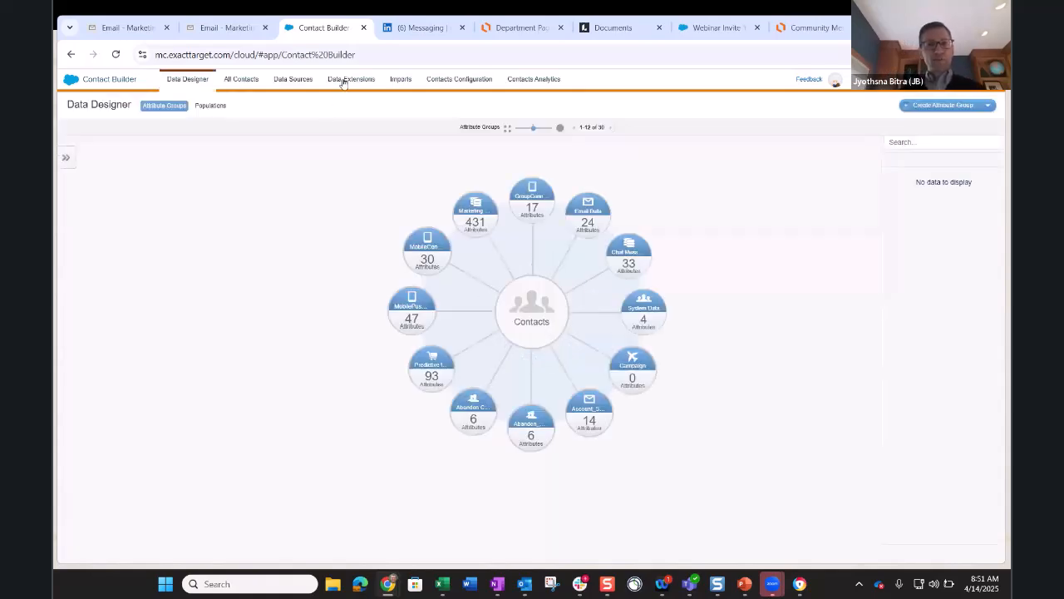
{"action": "left_click", "coordinate": [344, 81]}
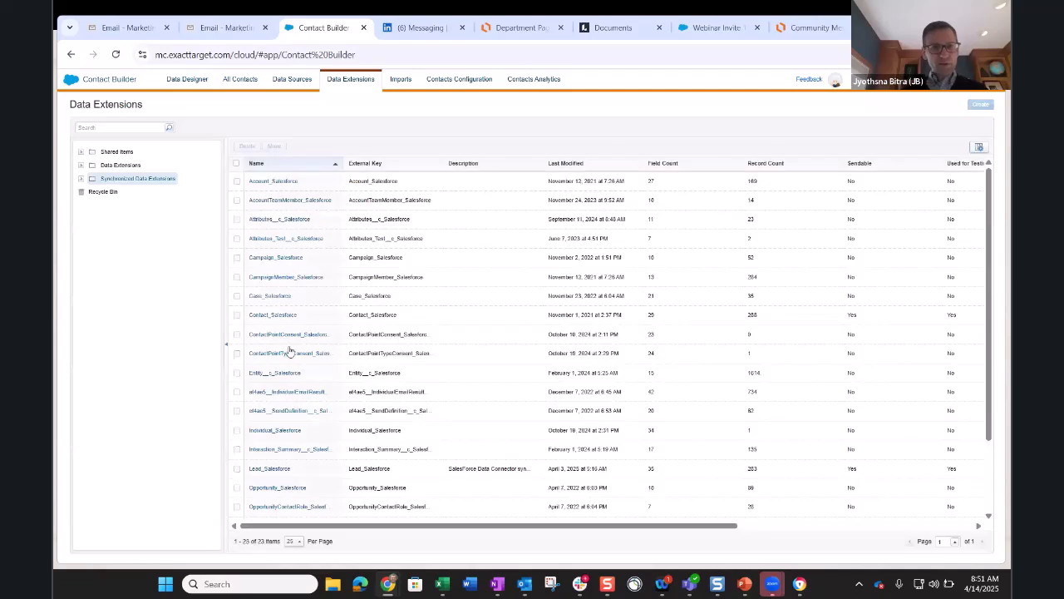
{"action": "left_click", "coordinate": [287, 277]}
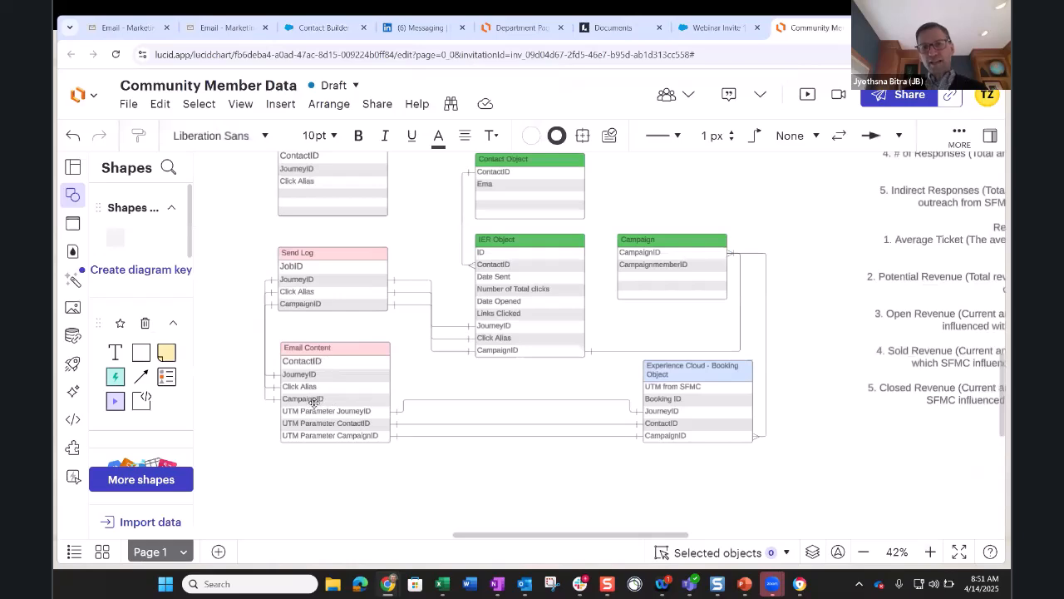
- Return to the Community Member Data diagram in Lucidchart and examine how the Email Content, Send Log, Contact Object and IER Object tables relate
{"action": "left_click", "coordinate": [350, 402]}
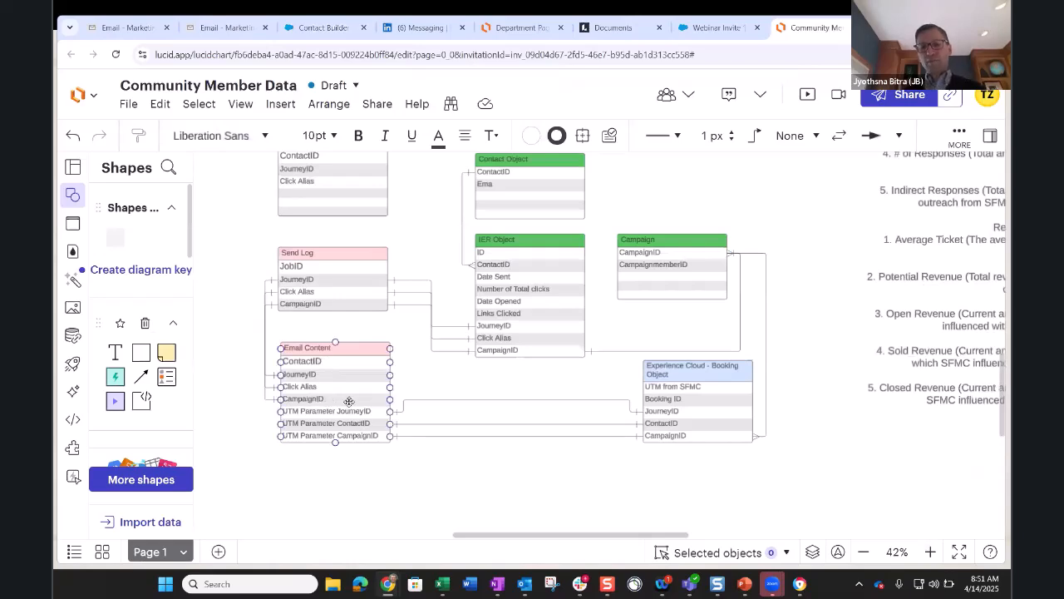
{"action": "left_click", "coordinate": [325, 297]}
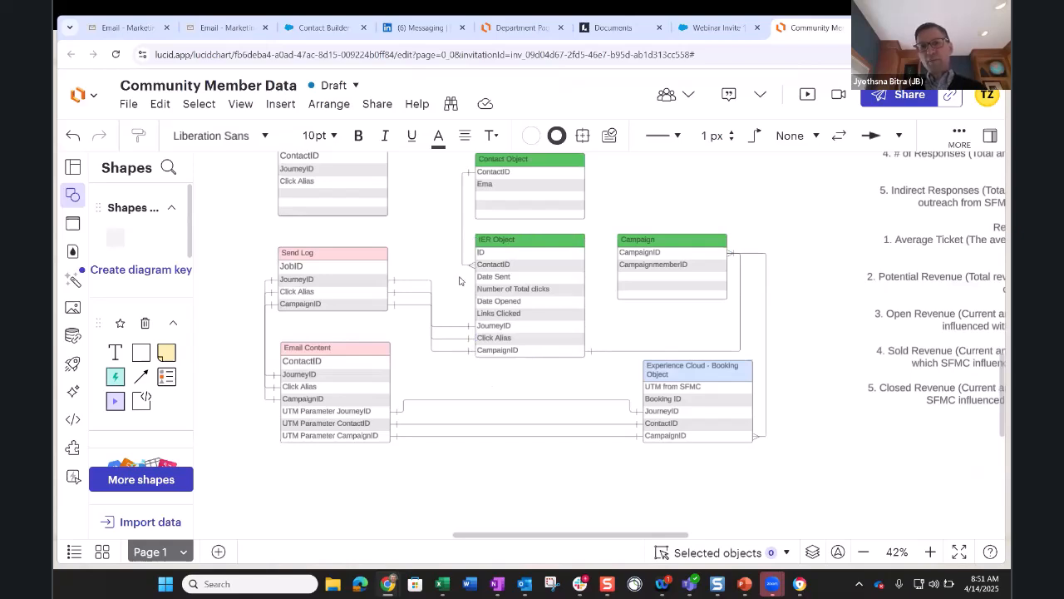
{"action": "left_click", "coordinate": [504, 192]}
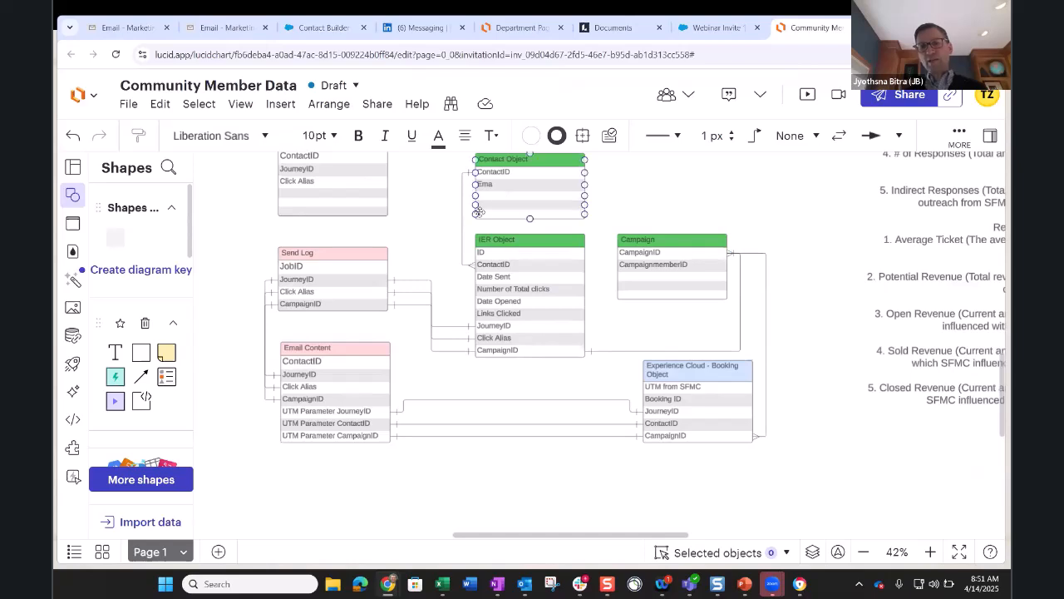
{"action": "left_click", "coordinate": [441, 267]}
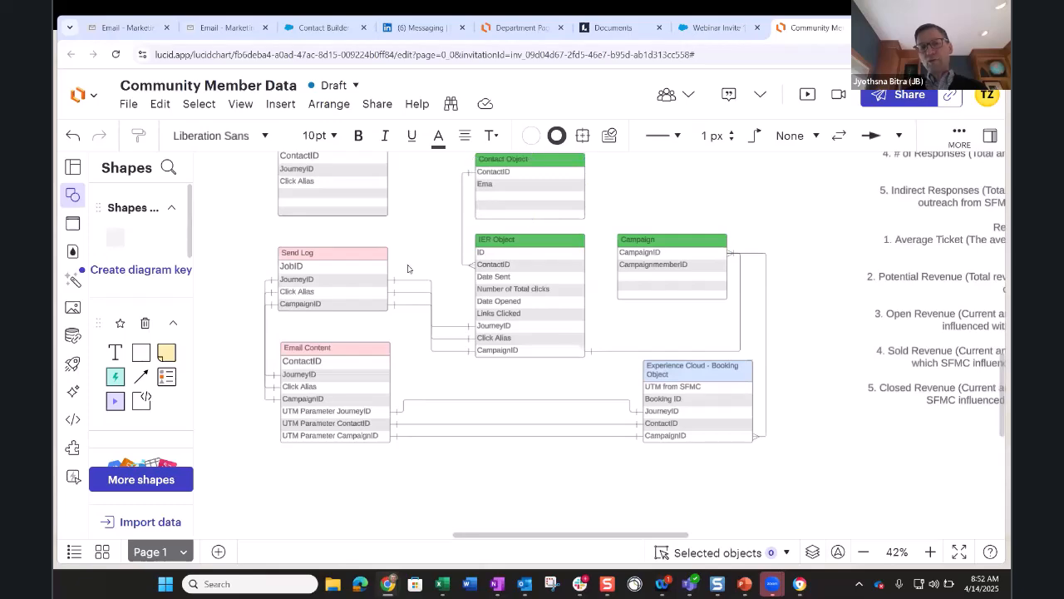
{"action": "scroll", "coordinate": [414, 254], "scroll_direction": "up", "scroll_amount": 2}
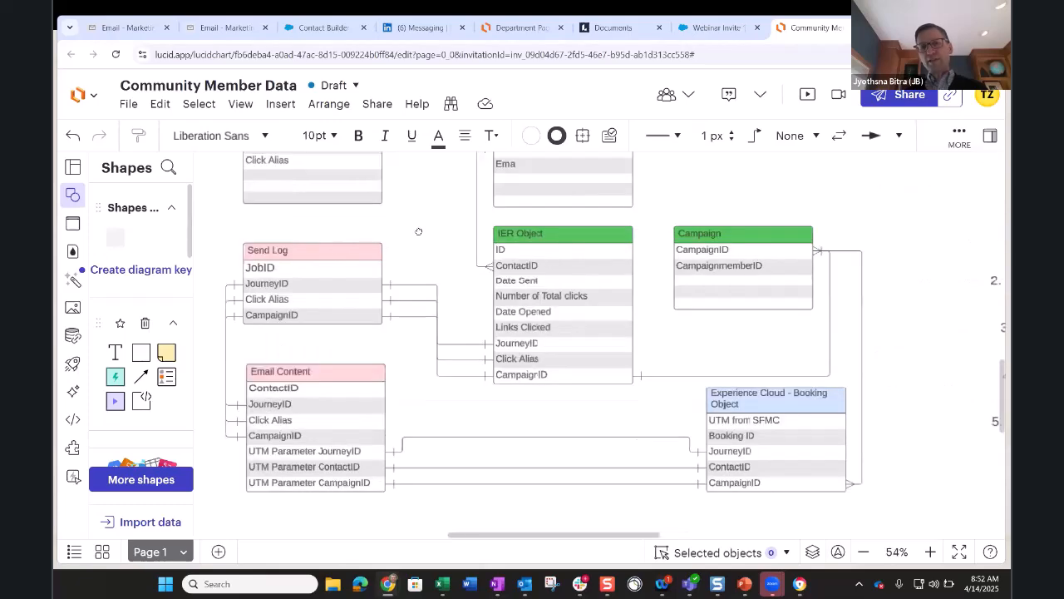
{"action": "scroll", "coordinate": [420, 247], "scroll_direction": "down", "scroll_amount": 2}
{"action": "scroll", "coordinate": [420, 280], "scroll_direction": "up", "scroll_amount": 1}
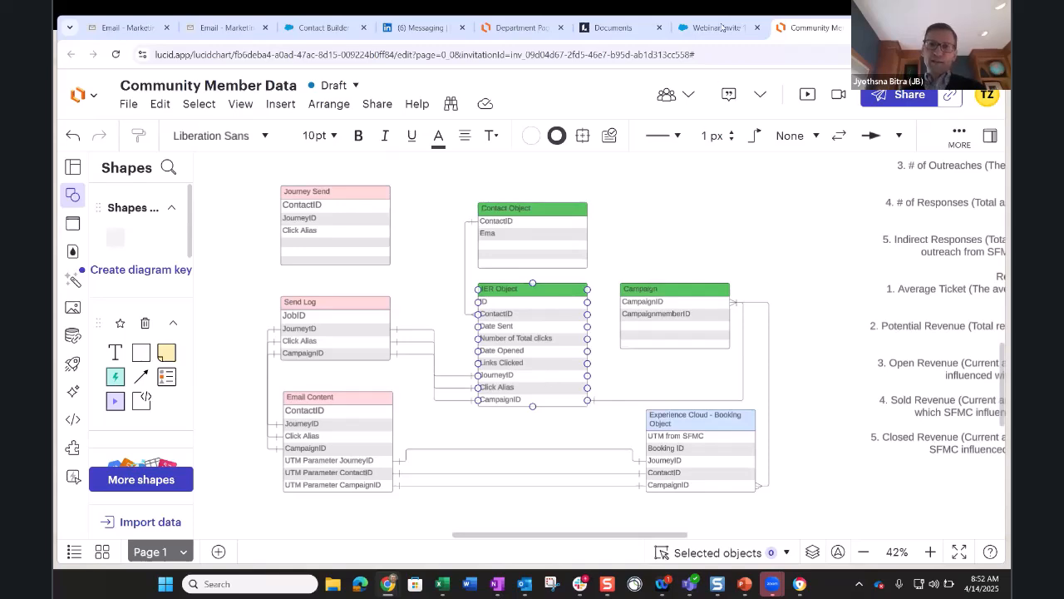
- Switch to the Webinar Invite 1 - 2023 Individual Email Result in Salesforce and review its send, contact, open and click fields
{"action": "left_click", "coordinate": [716, 27]}
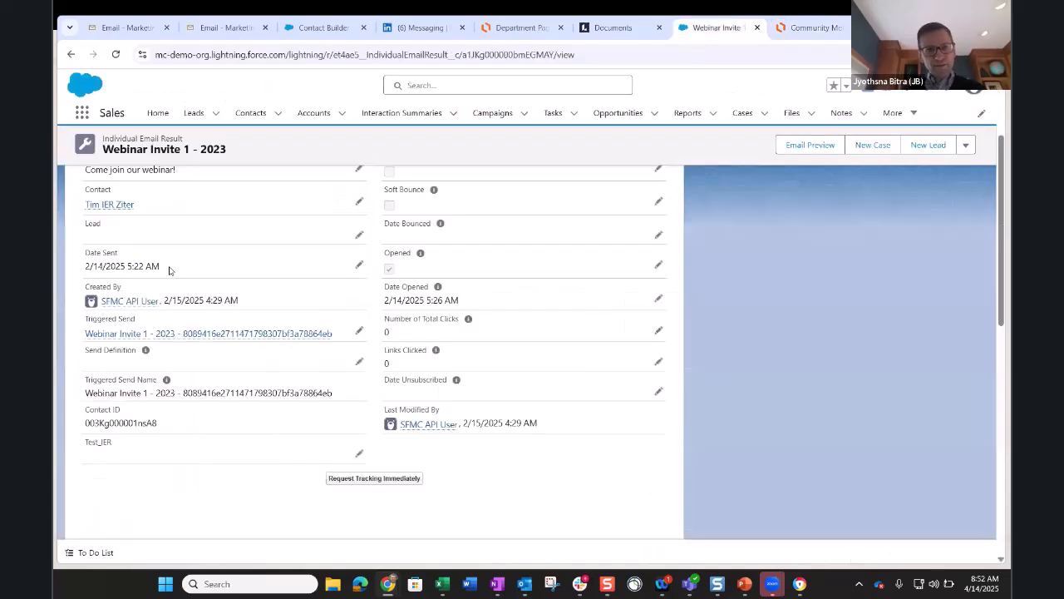
{"action": "scroll", "coordinate": [166, 254], "scroll_direction": "up", "scroll_amount": 1}
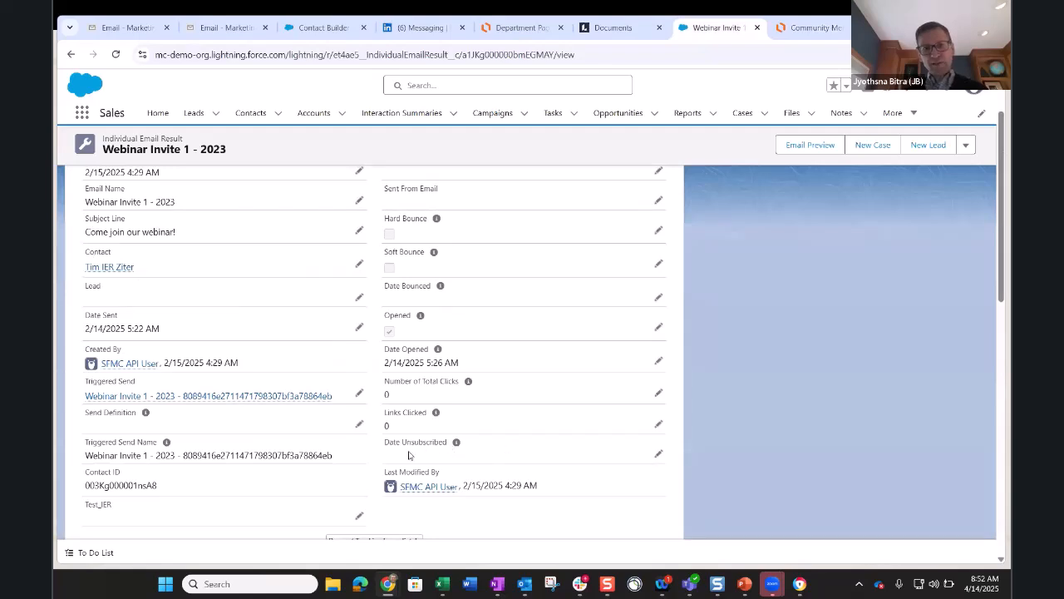
{"action": "scroll", "coordinate": [408, 454], "scroll_direction": "down", "scroll_amount": 1}
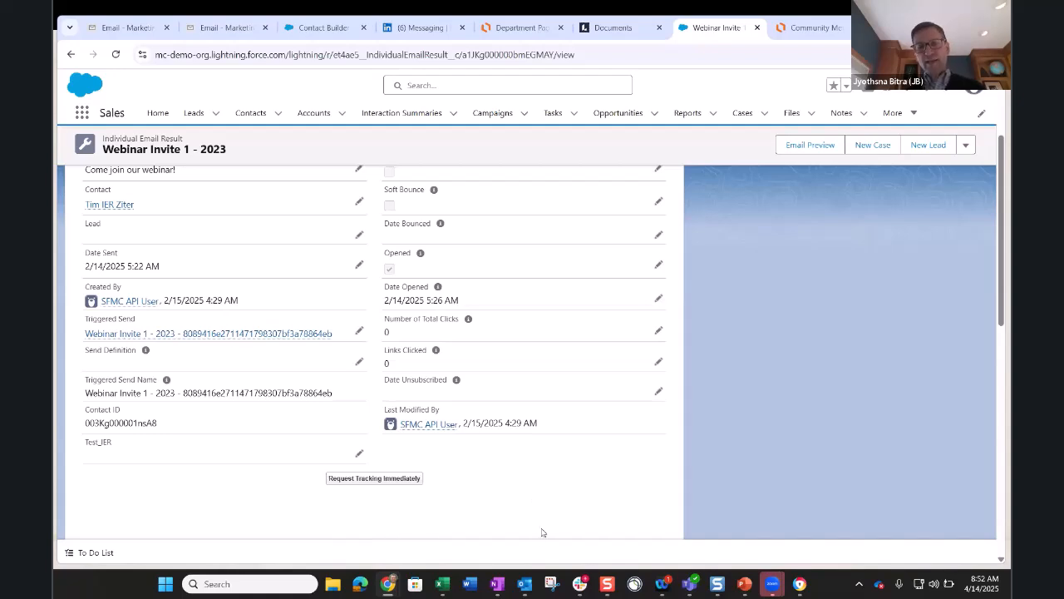
{"action": "scroll", "coordinate": [340, 358], "scroll_direction": "up", "scroll_amount": 1}
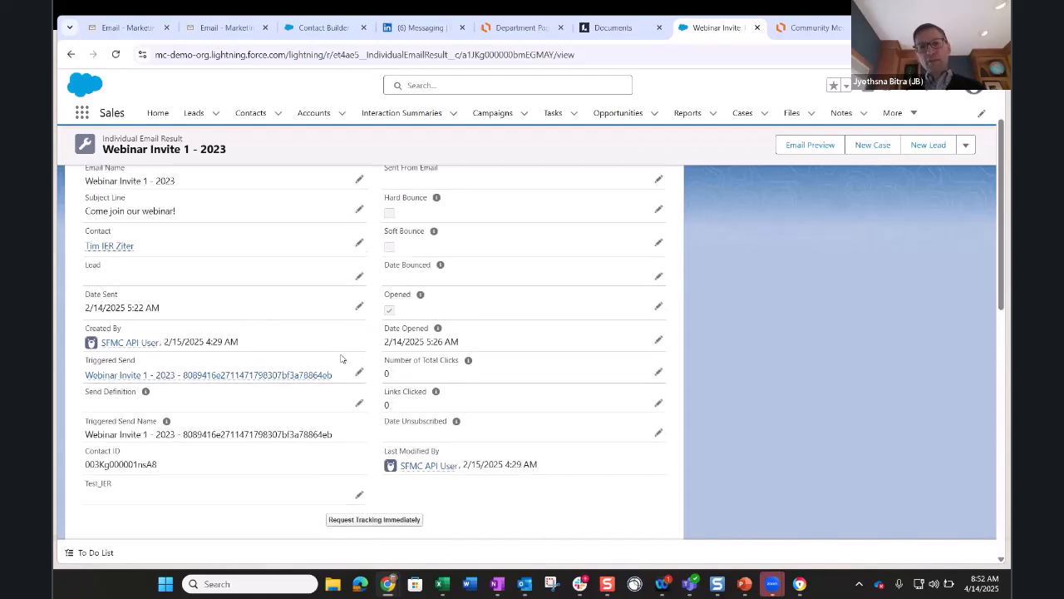
{"action": "scroll", "coordinate": [340, 358], "scroll_direction": "up", "scroll_amount": 1}
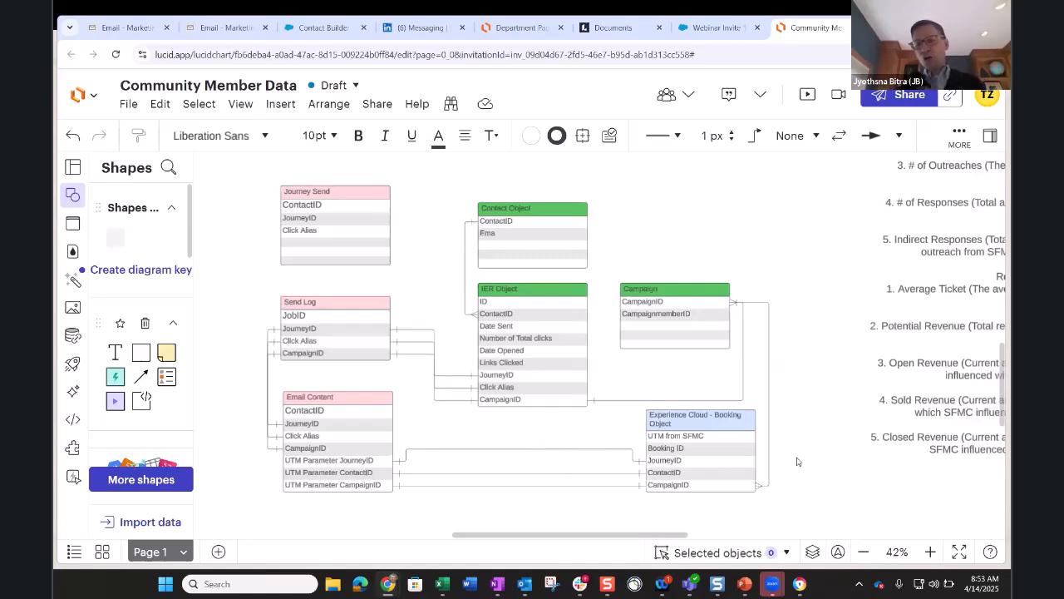
{"action": "left_click", "coordinate": [715, 470]}
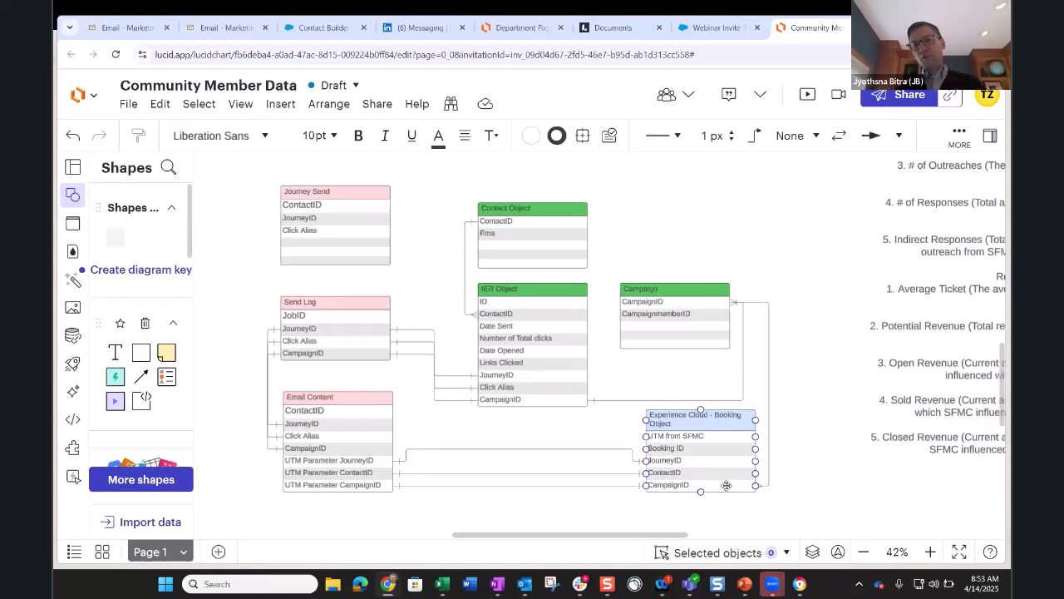
{"action": "left_click", "coordinate": [545, 431]}
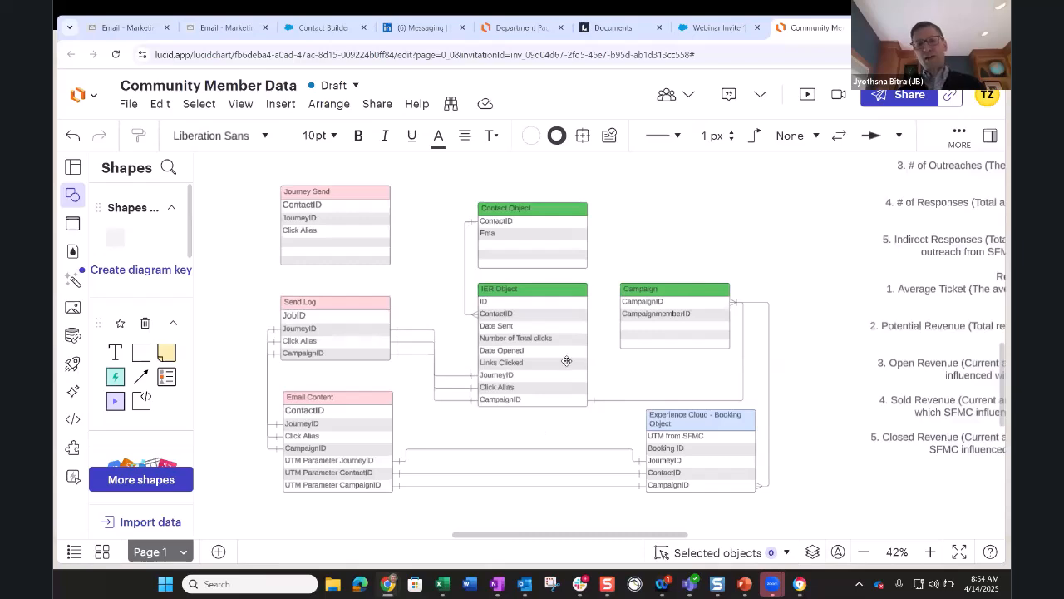
{"action": "left_click", "coordinate": [542, 400]}
{"action": "left_click", "coordinate": [544, 436]}
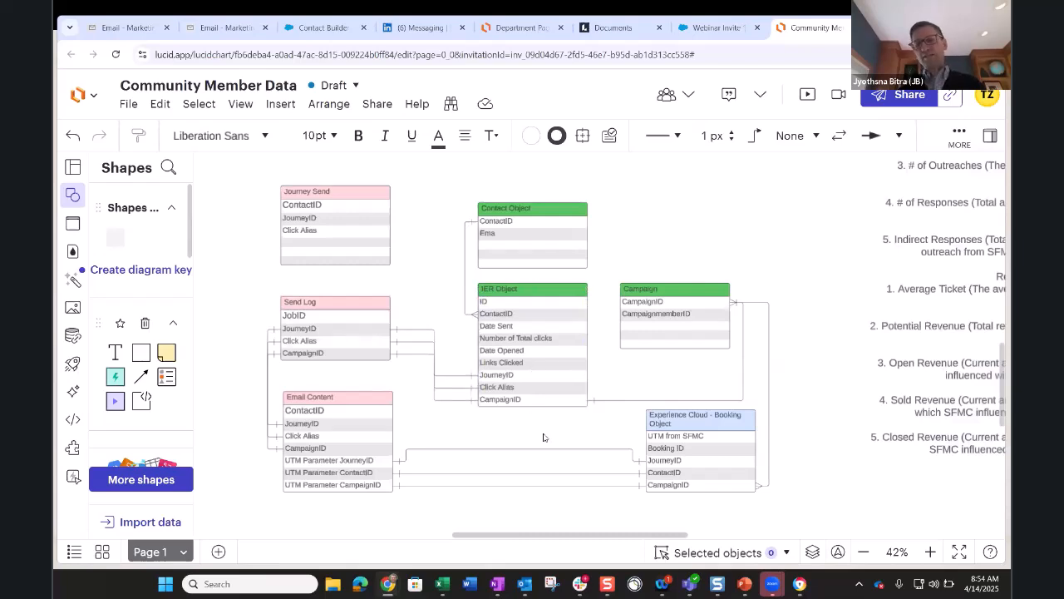